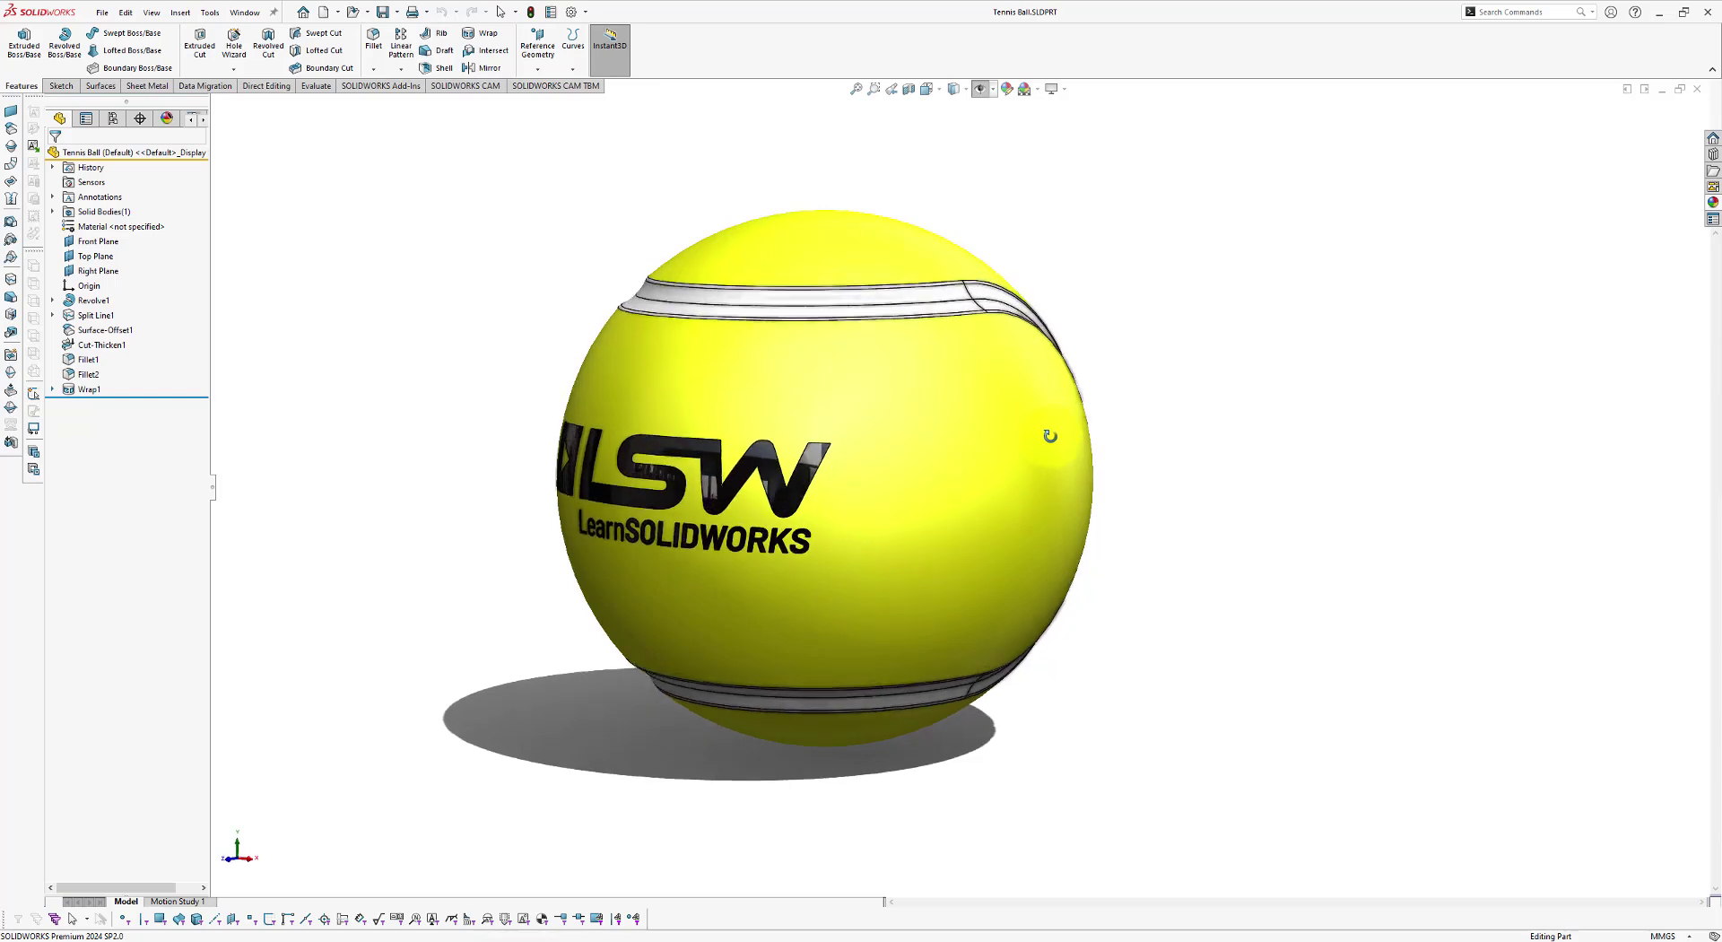
Step: Examine the finished tennis ball, its seam grooves and the wrapped LSW LearnSOLIDWORKS logo up close and from several angles
scroll(851, 442, up, 5)
scroll(912, 442, down, 6)
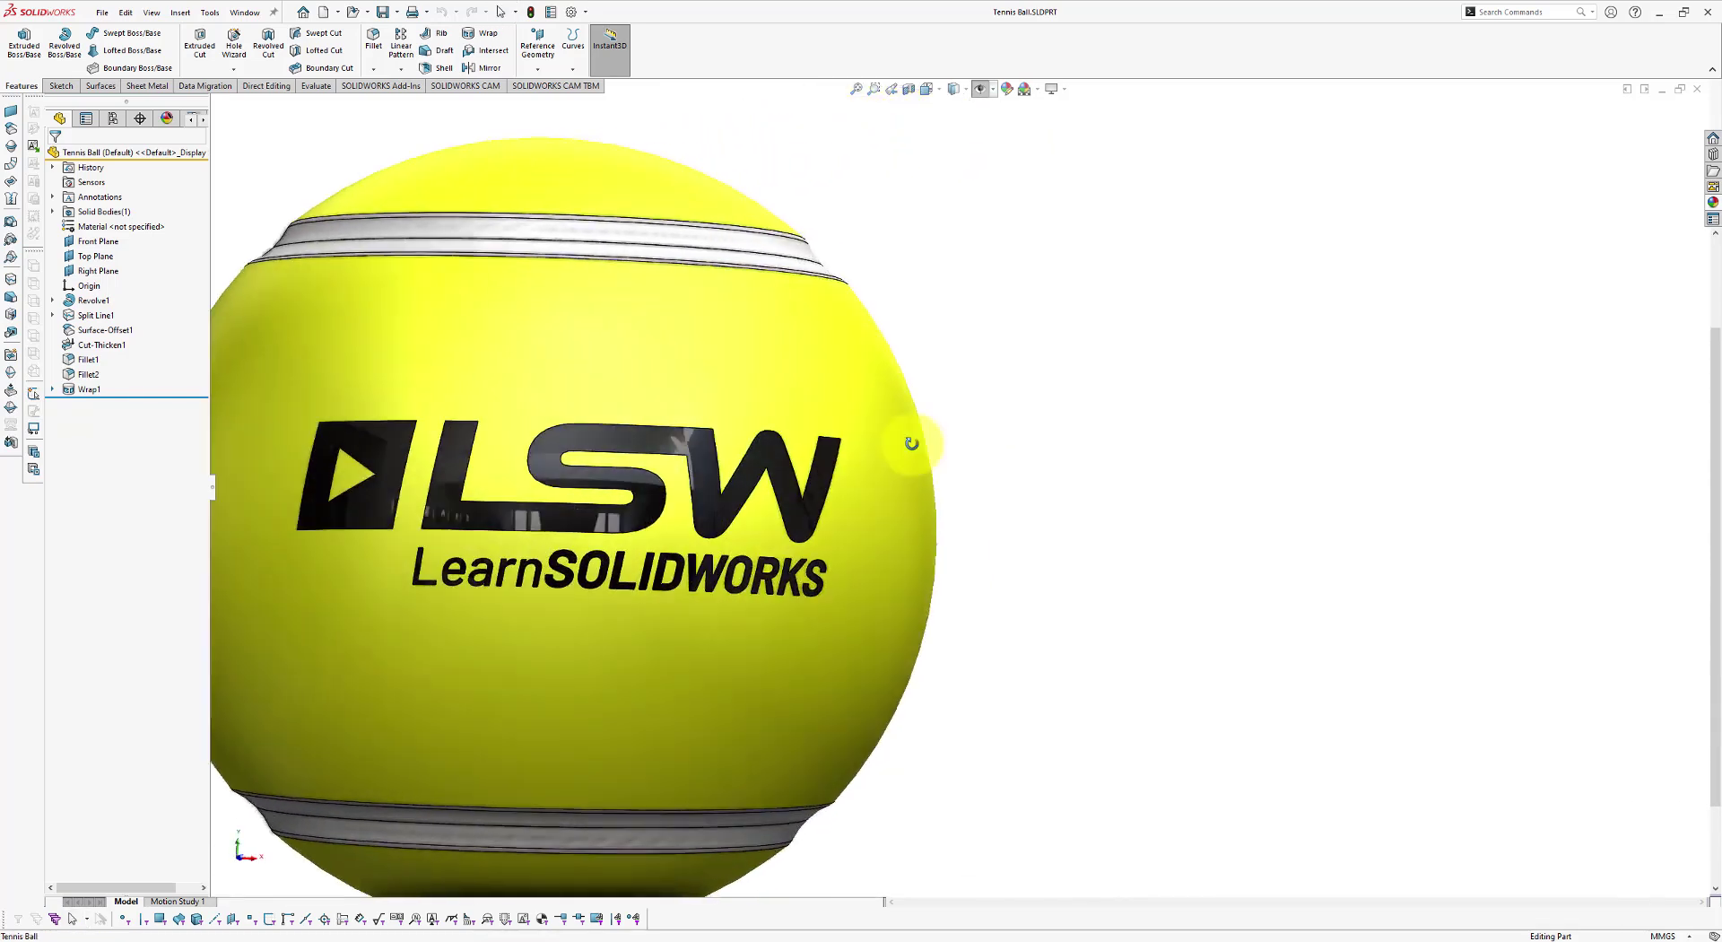
middle_drag(915, 495, 546, 514)
scroll(546, 514, up, 8)
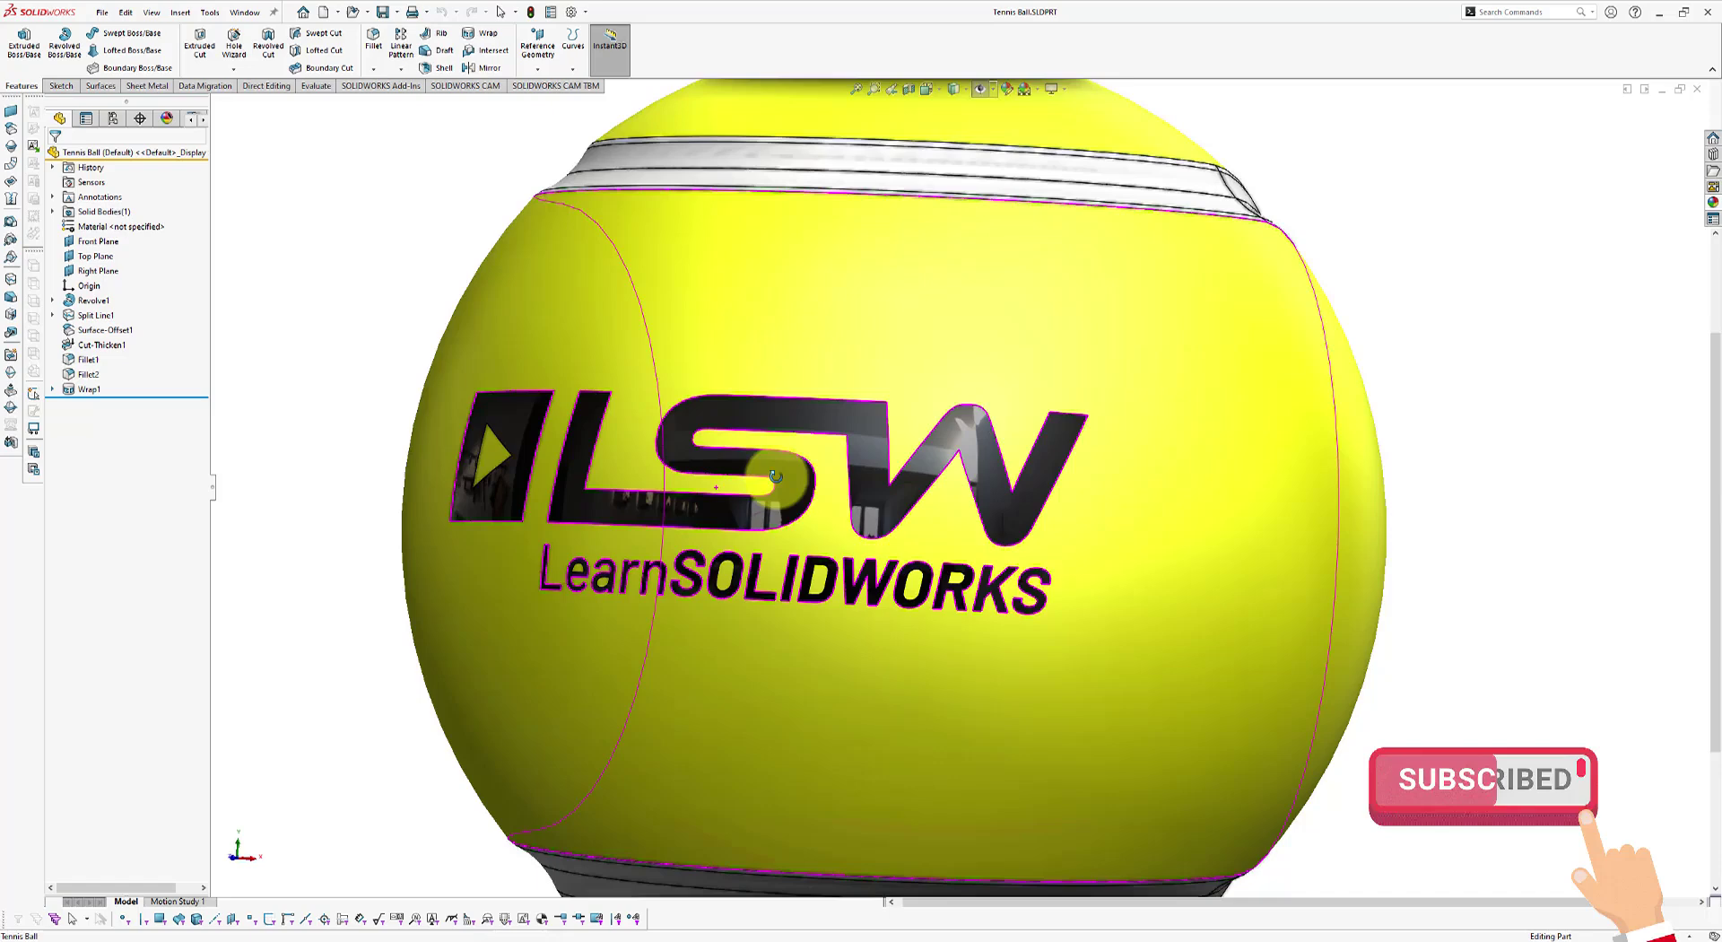
middle_drag(776, 476, 1193, 459)
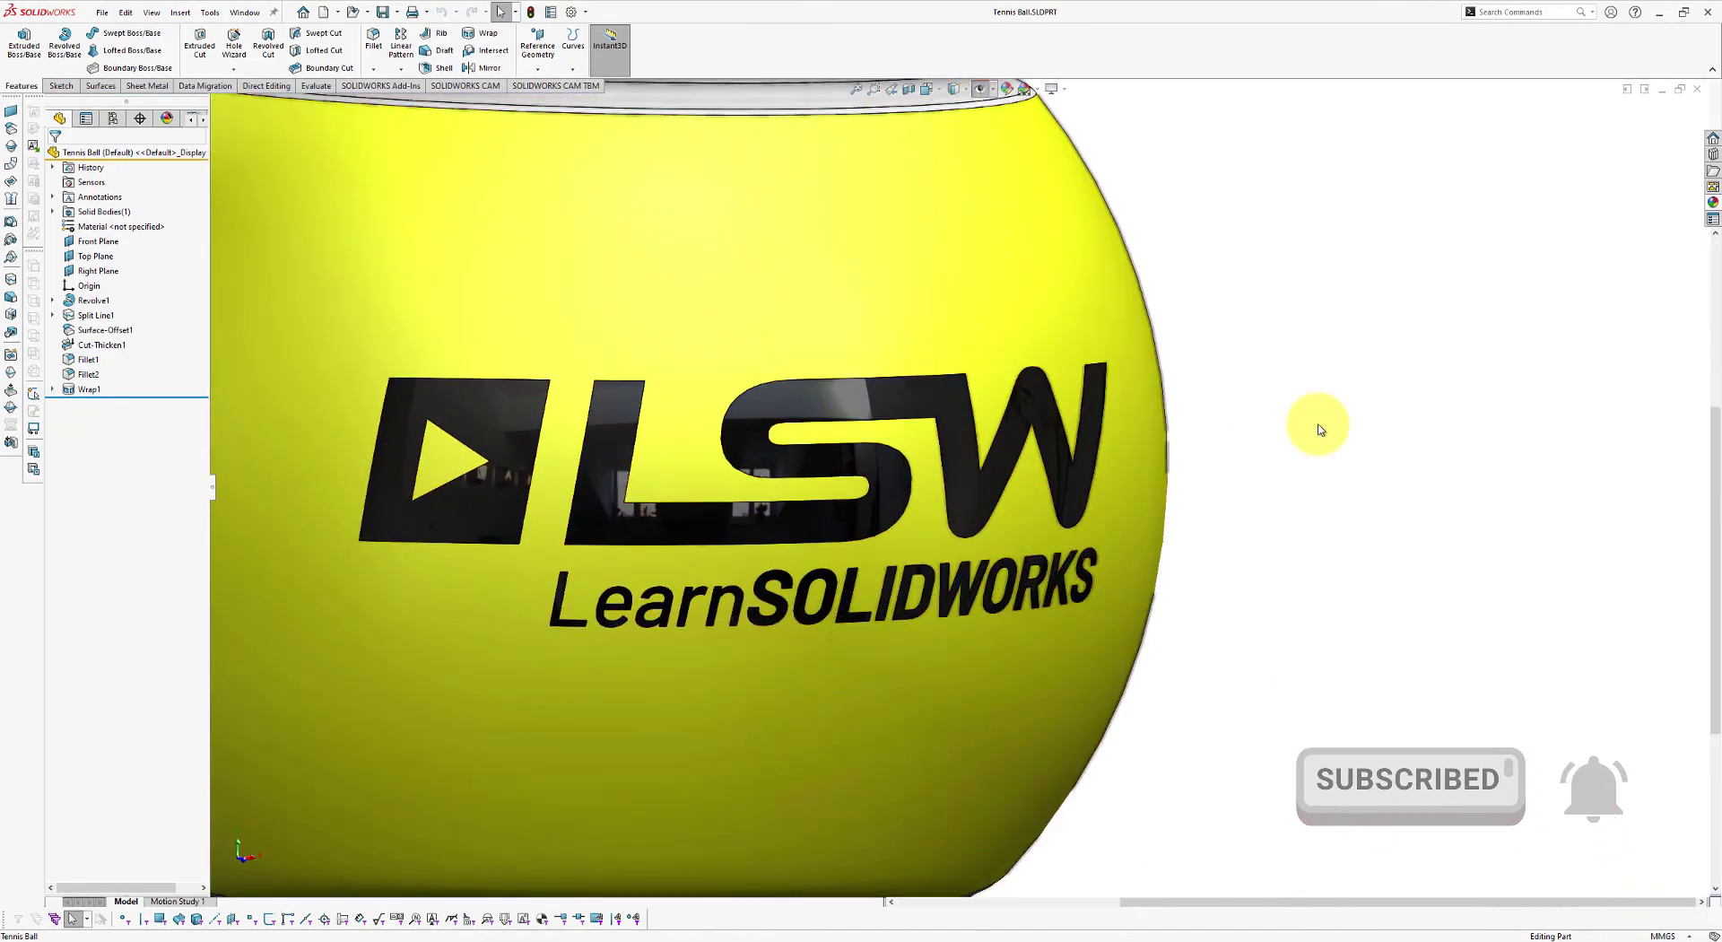
key(f)
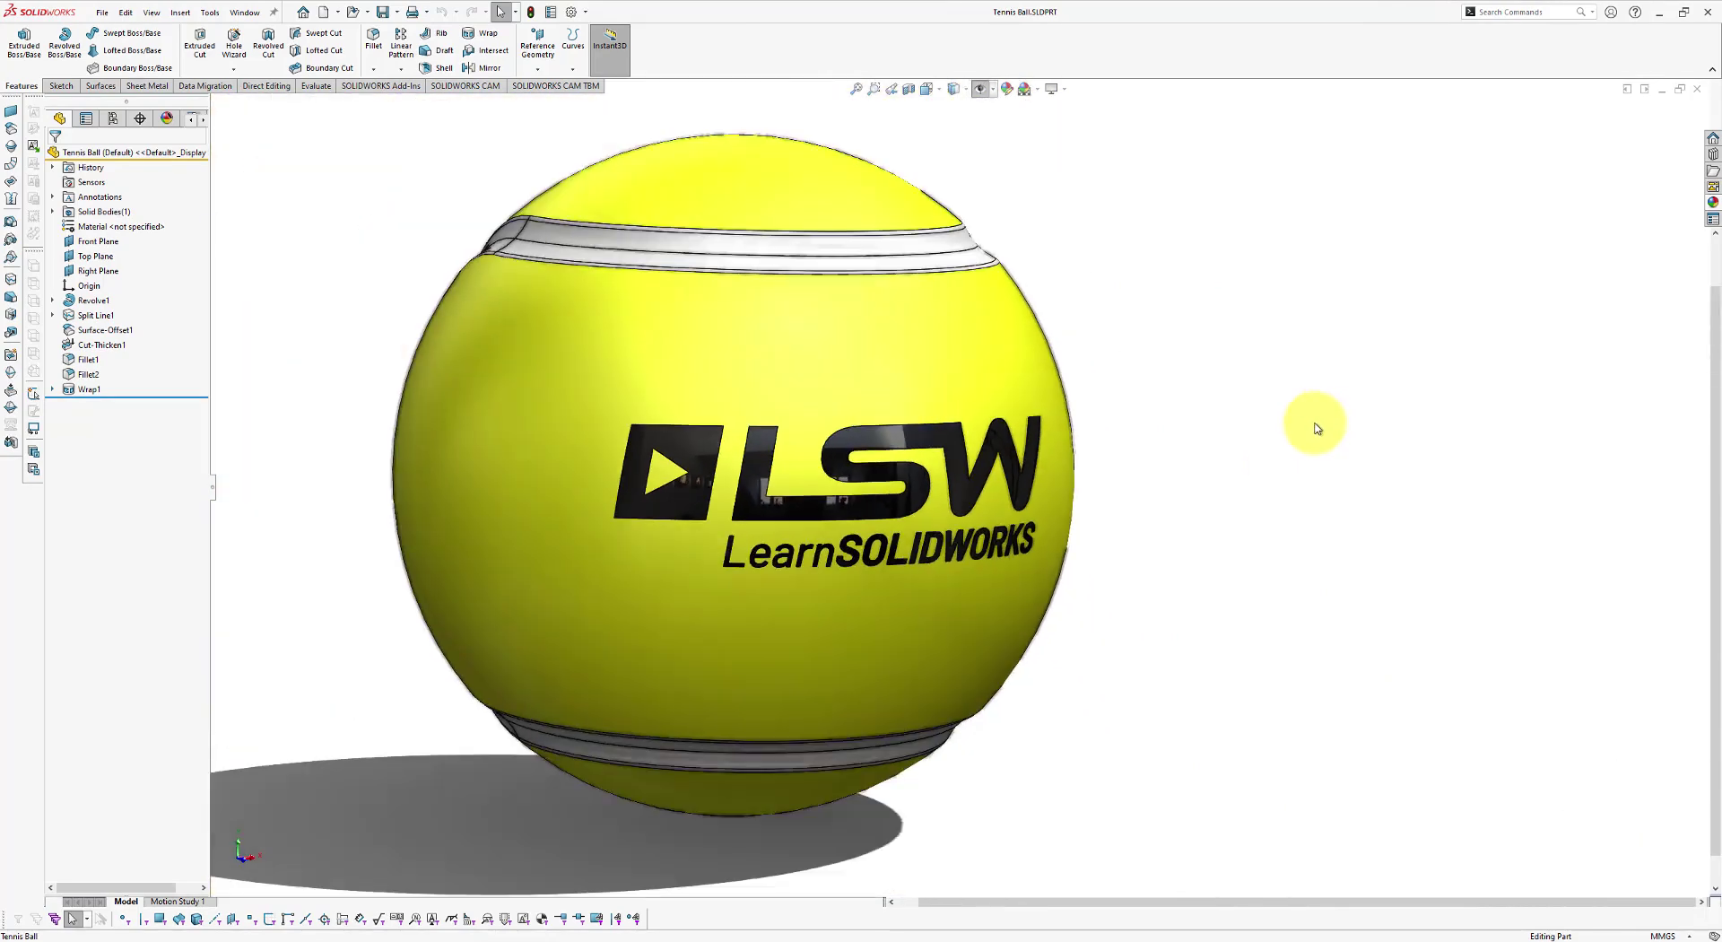
middle_drag(1246, 472, 1228, 460)
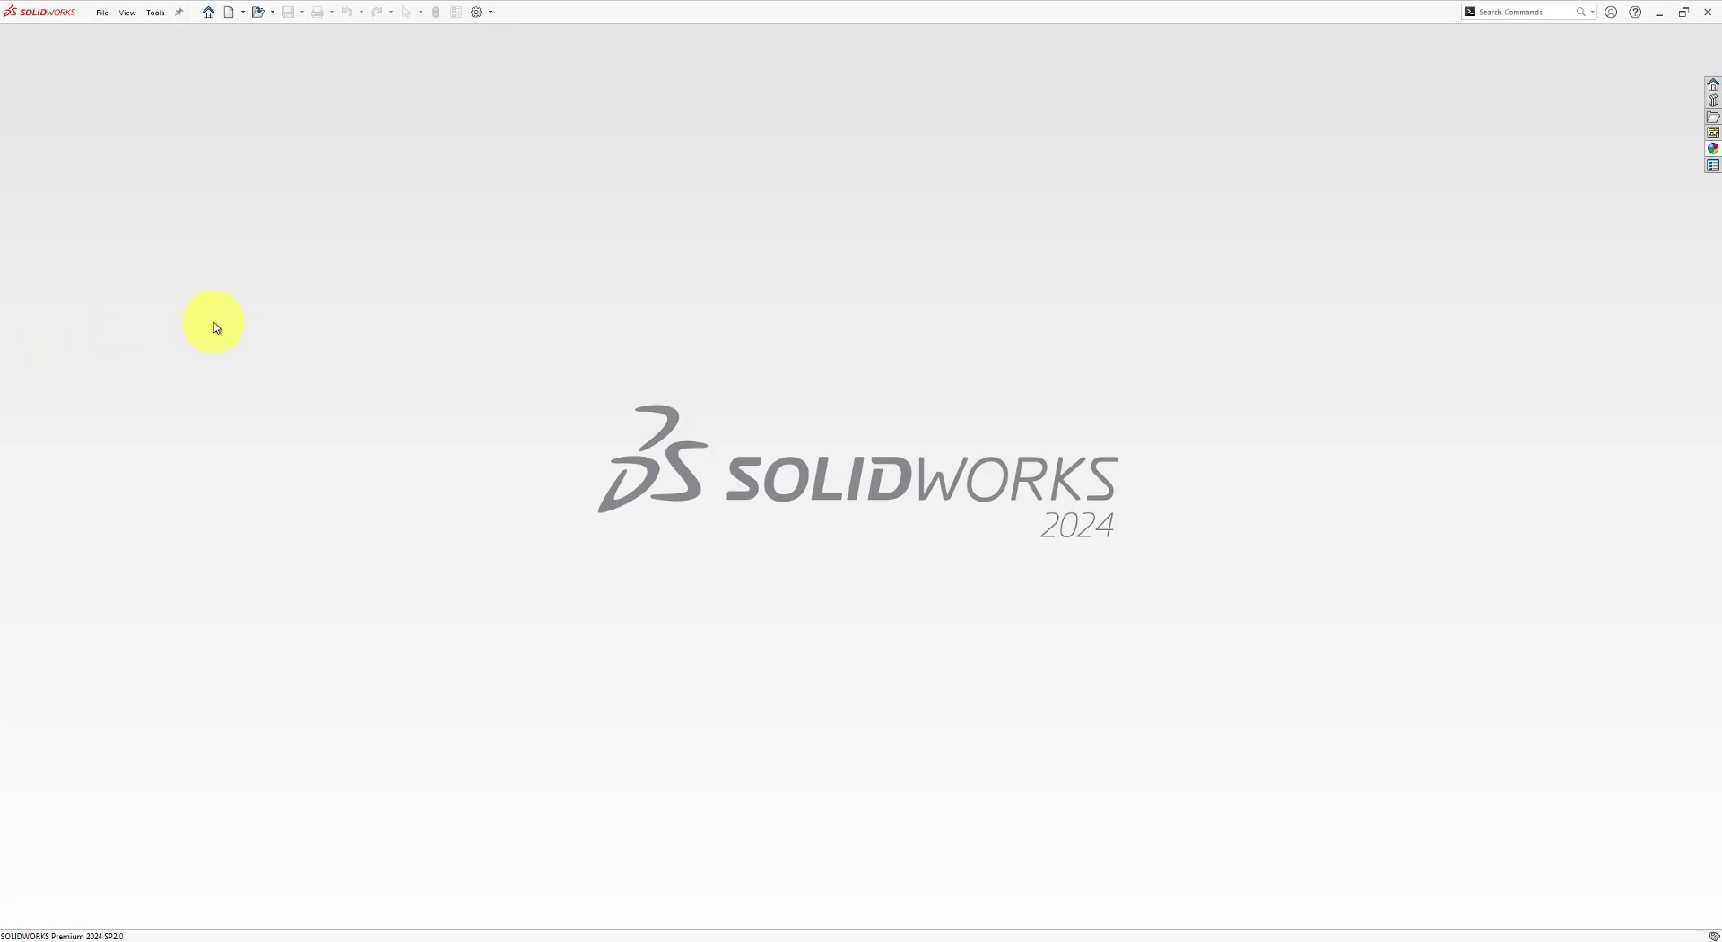
Step: Create a new part document
click(97, 14)
click(126, 36)
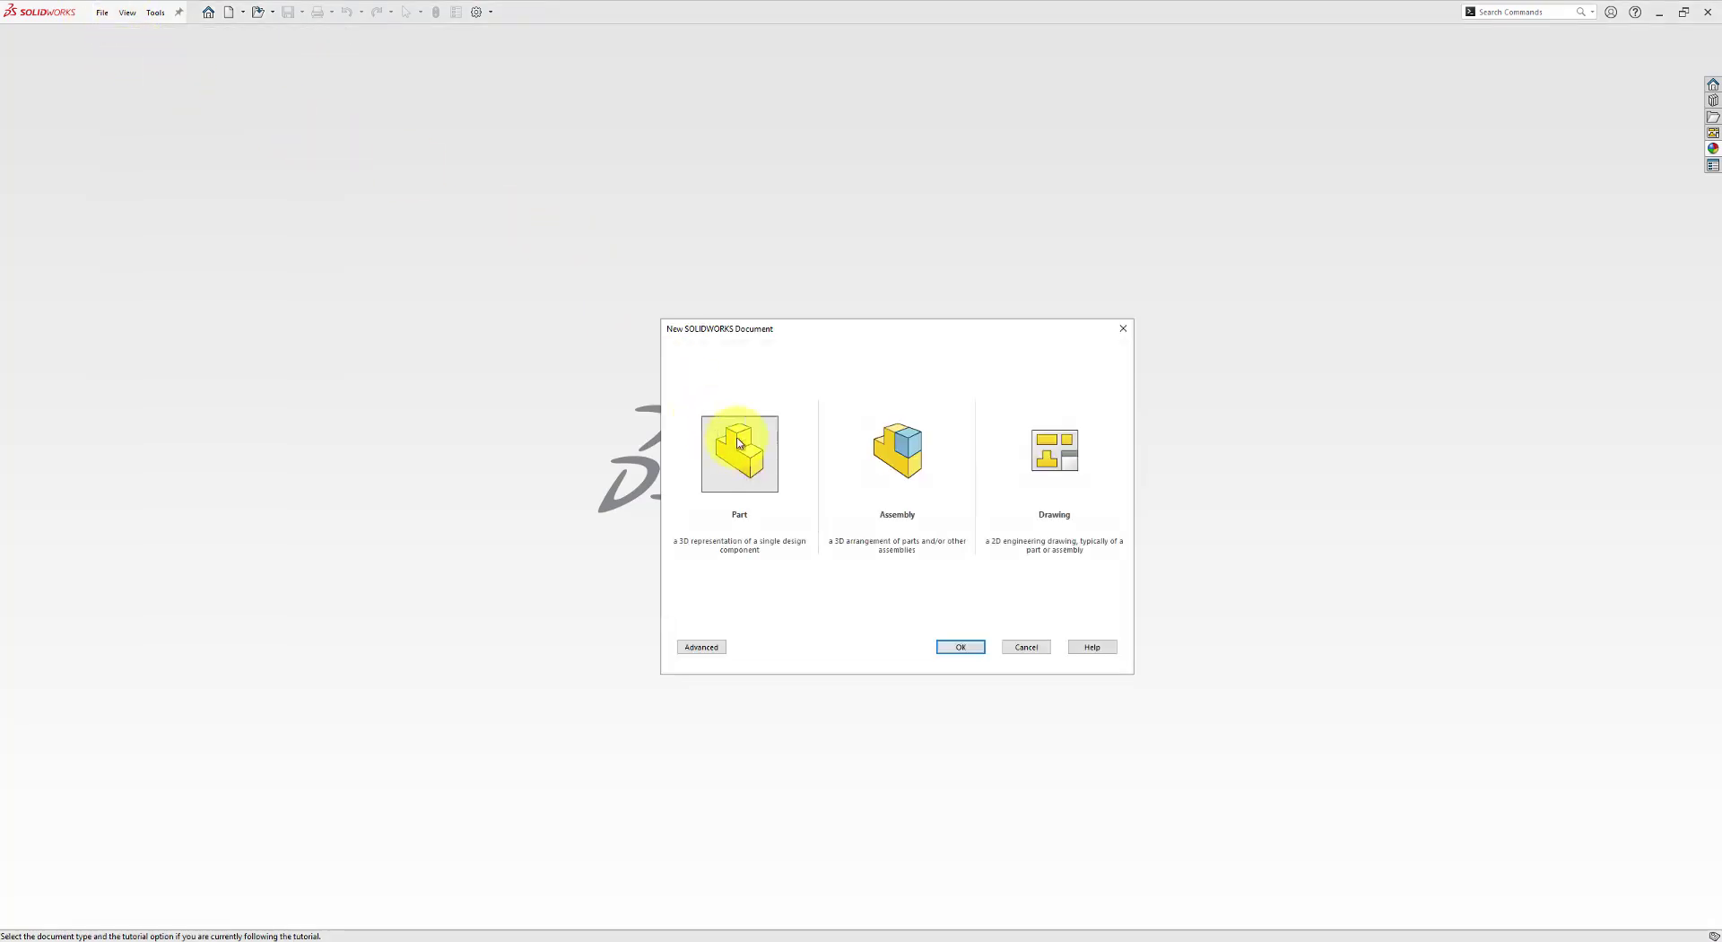
click(971, 648)
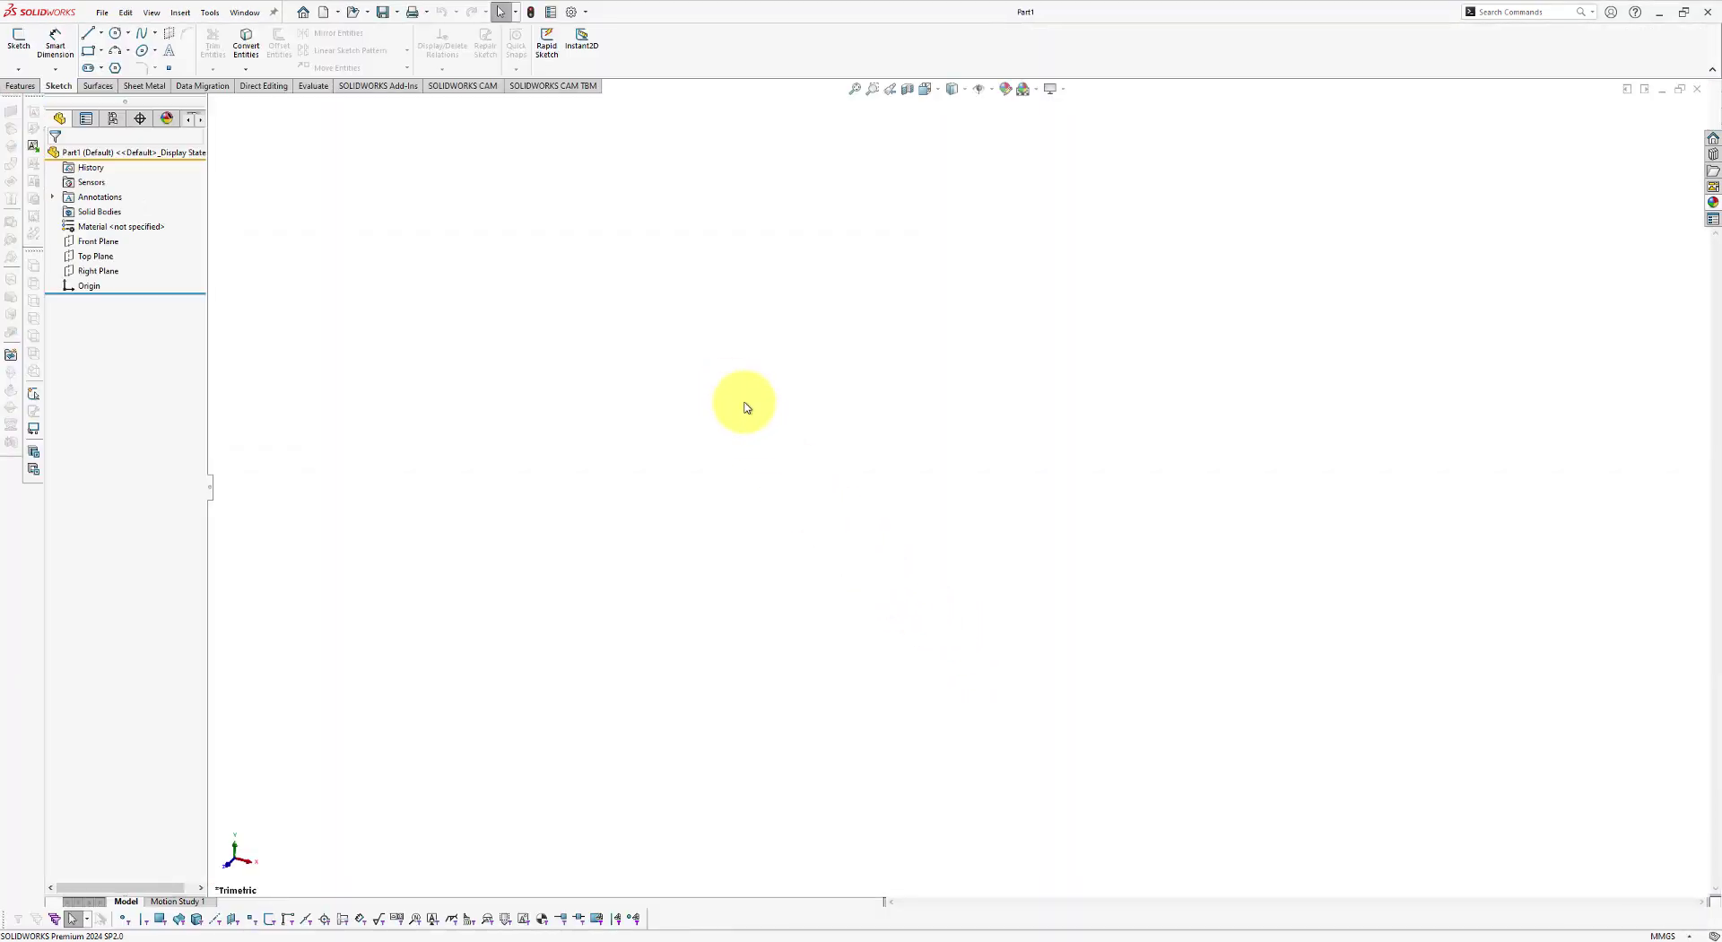
Step: Check which background scene is applied to the new part
click(1036, 90)
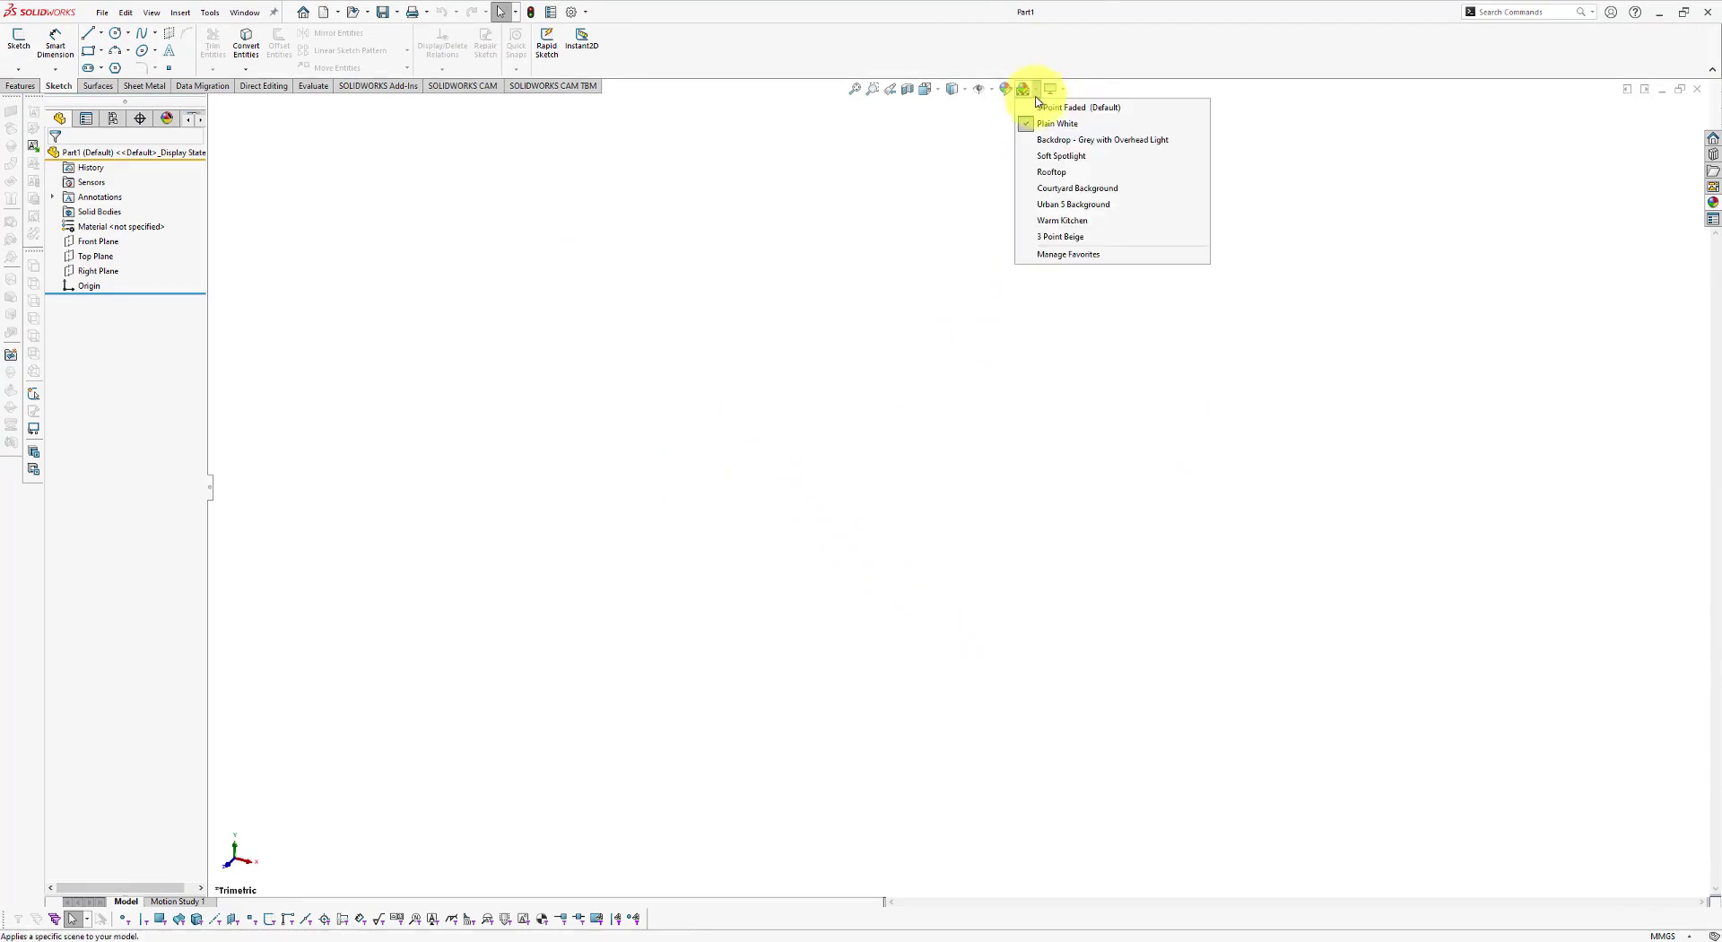
mouse_move(1045, 125)
click(676, 234)
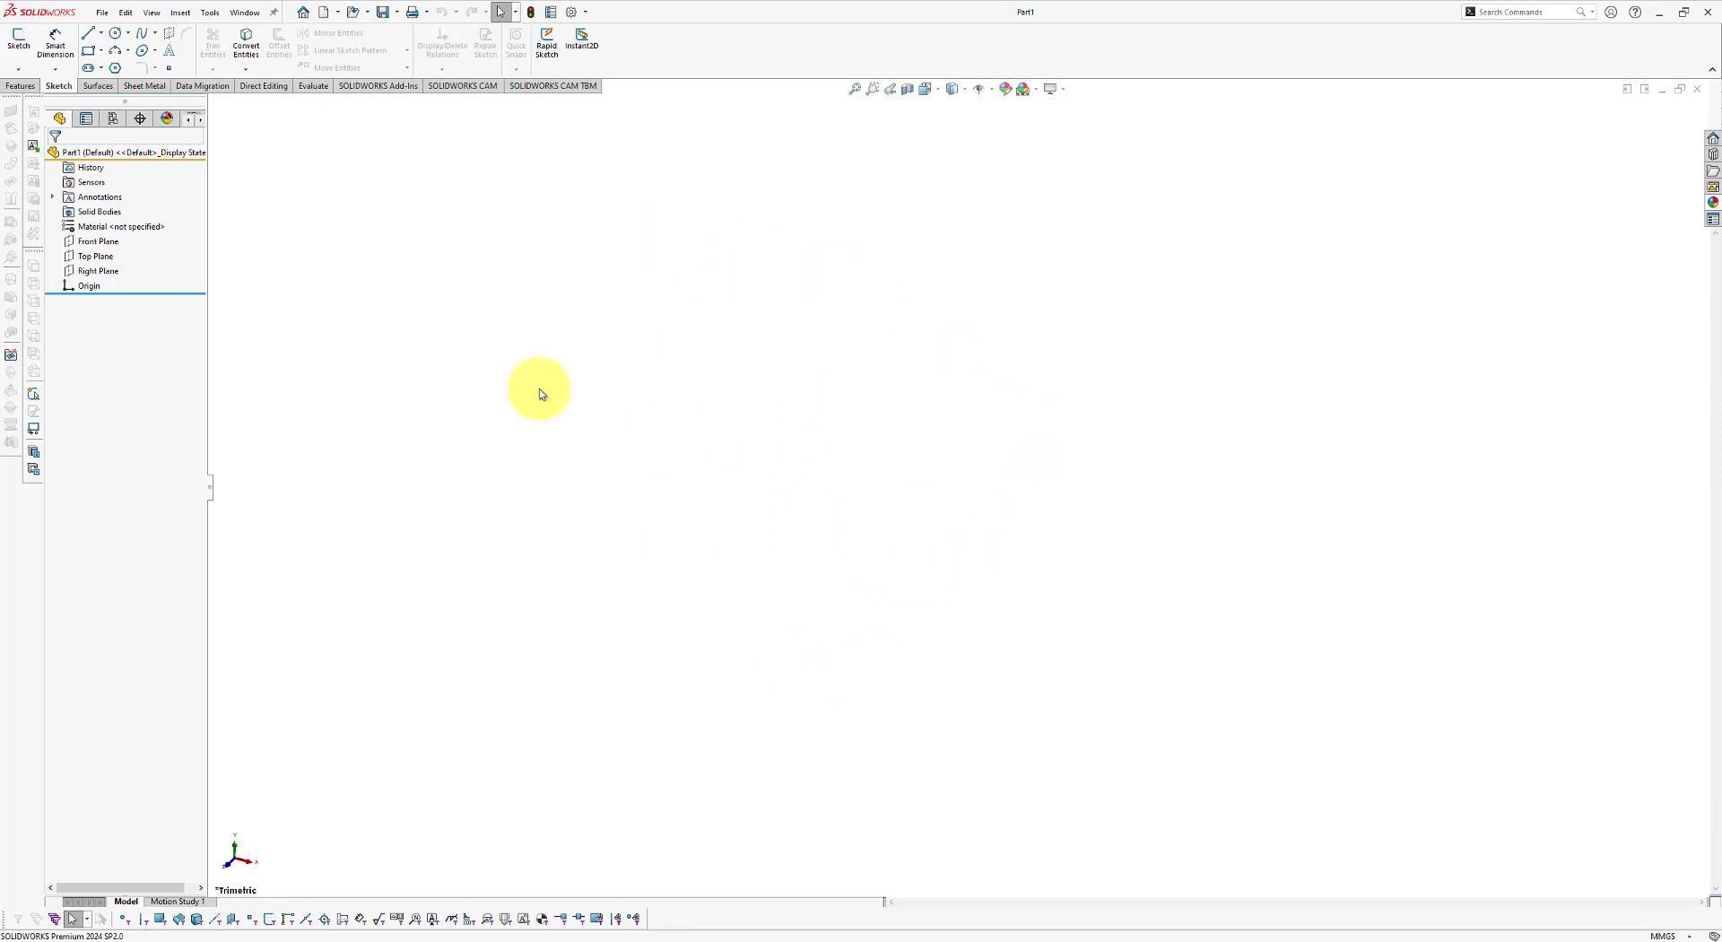
Step: Show the Front, Top and Right planes together and fit them in the view
click(94, 242)
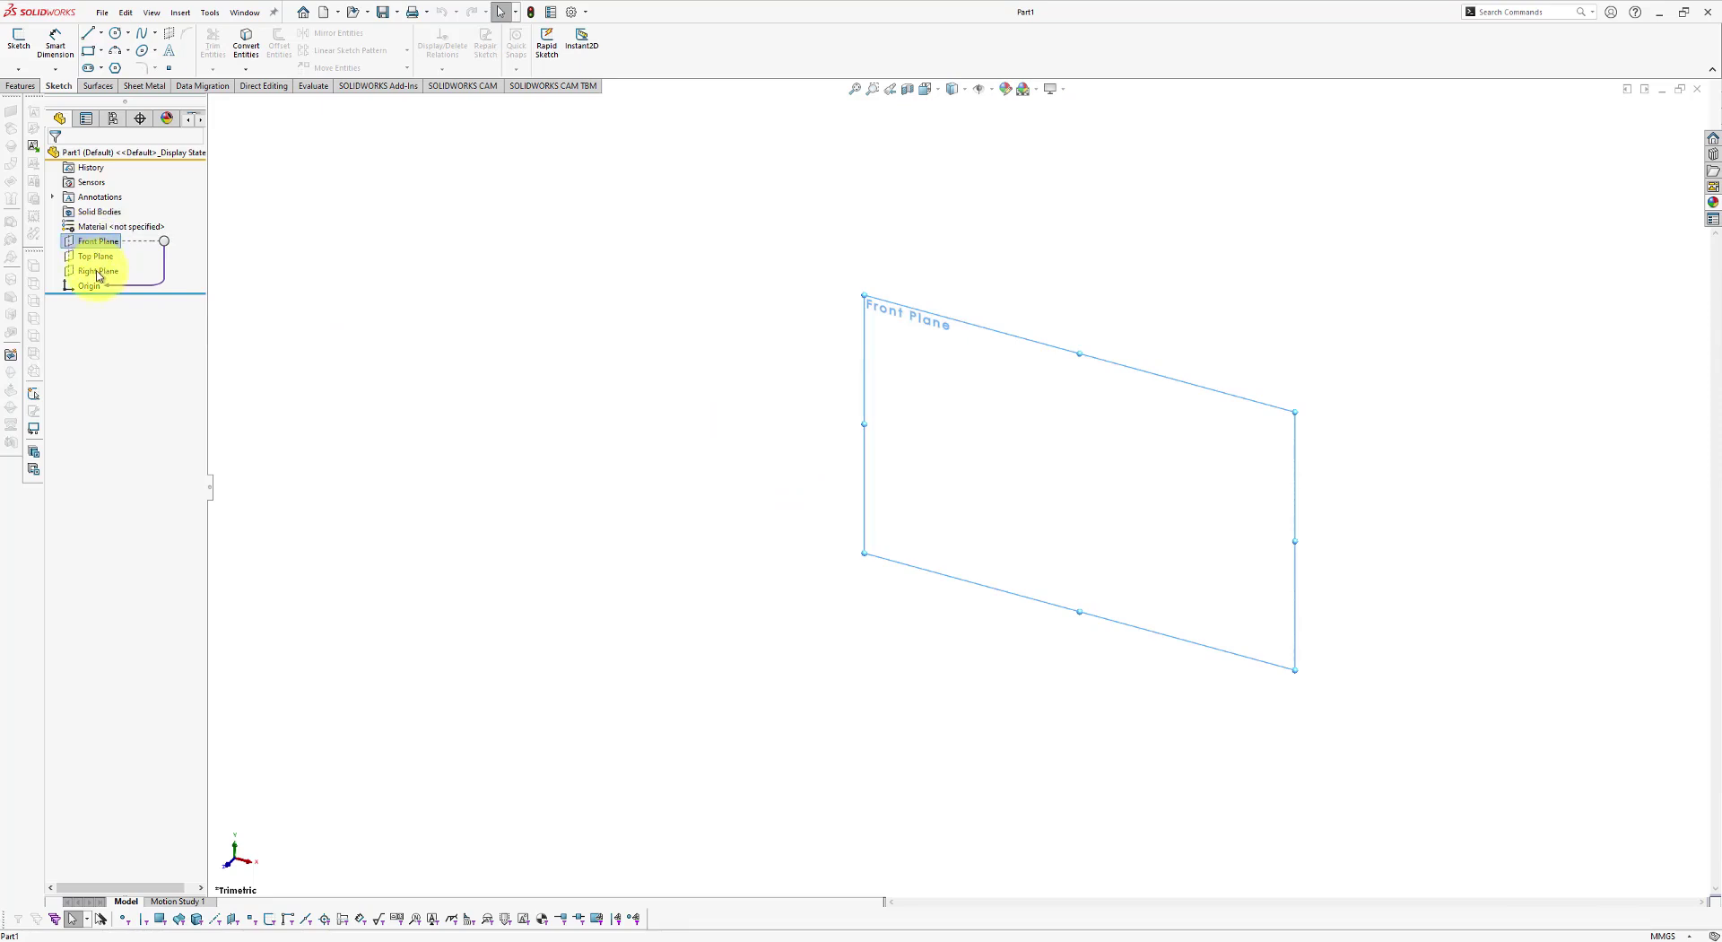
shift+click(98, 274)
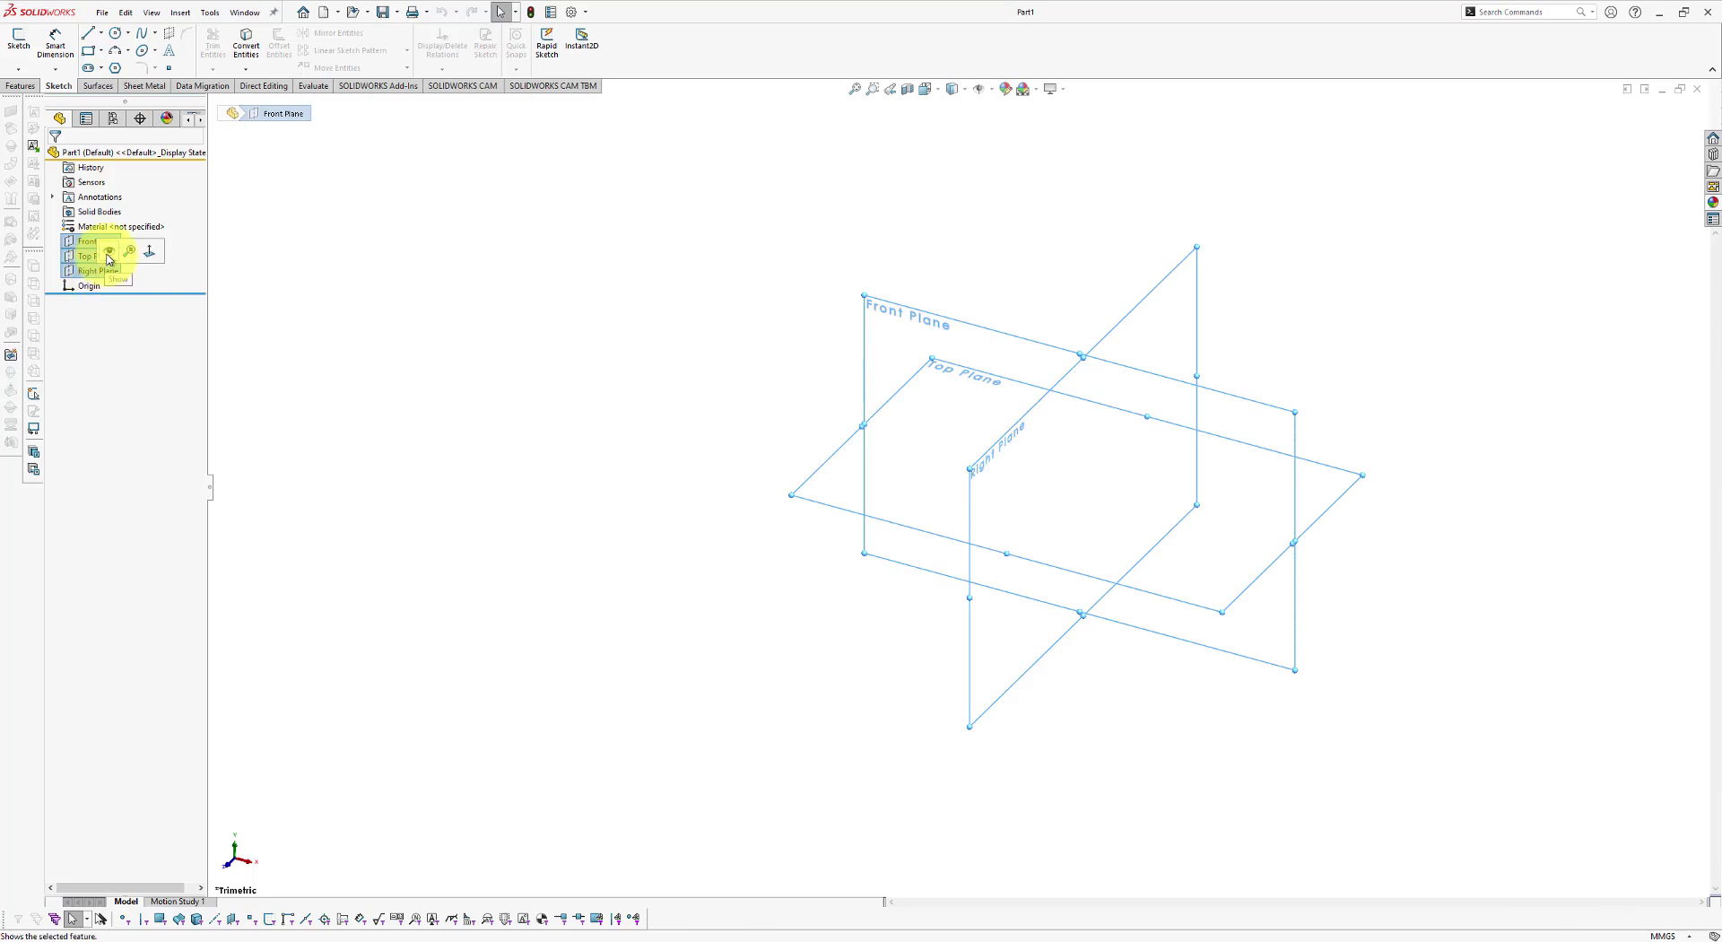
click(107, 258)
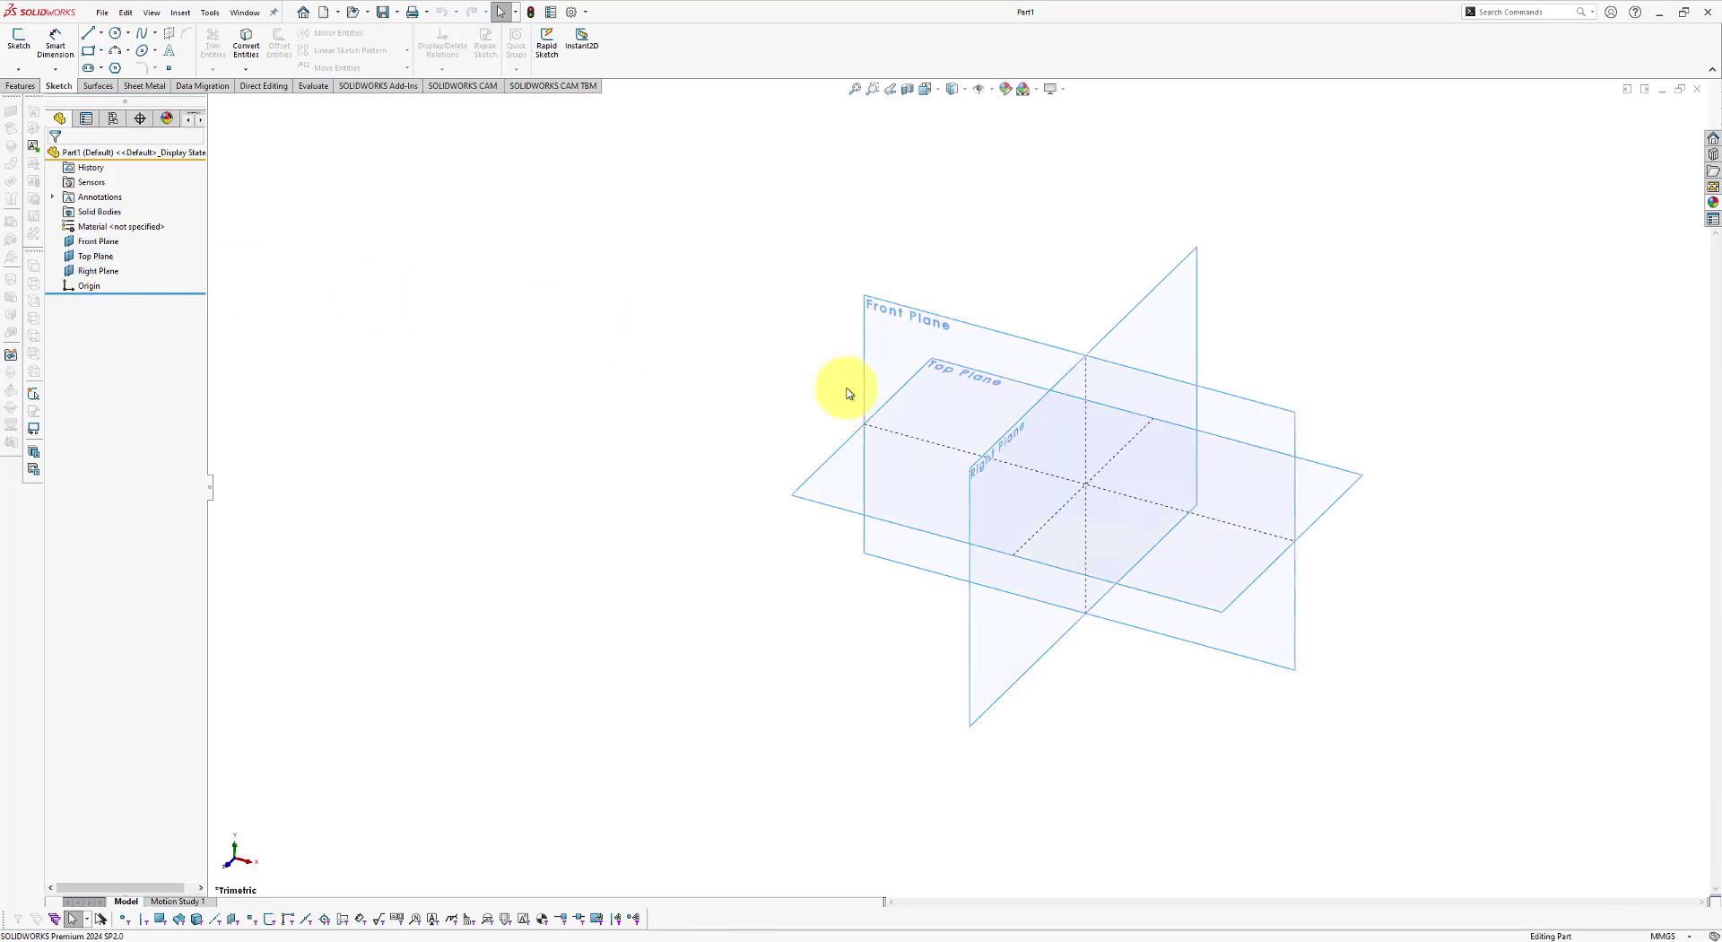
key(f)
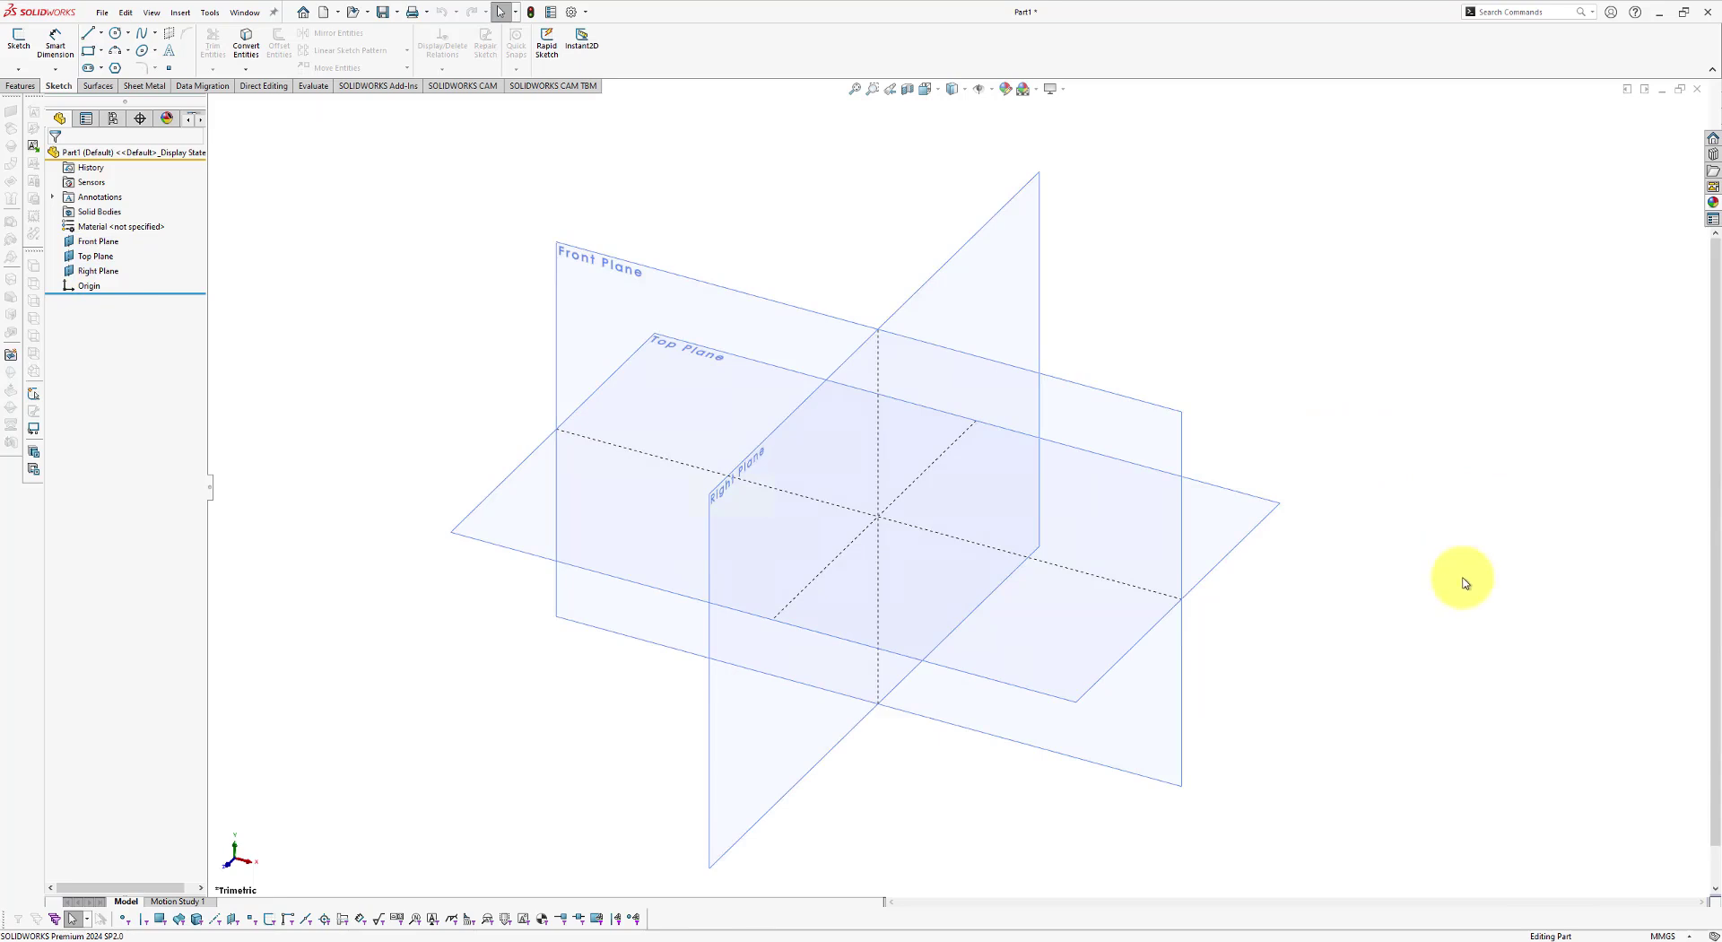
Step: Check which unit system the part document uses
click(1678, 936)
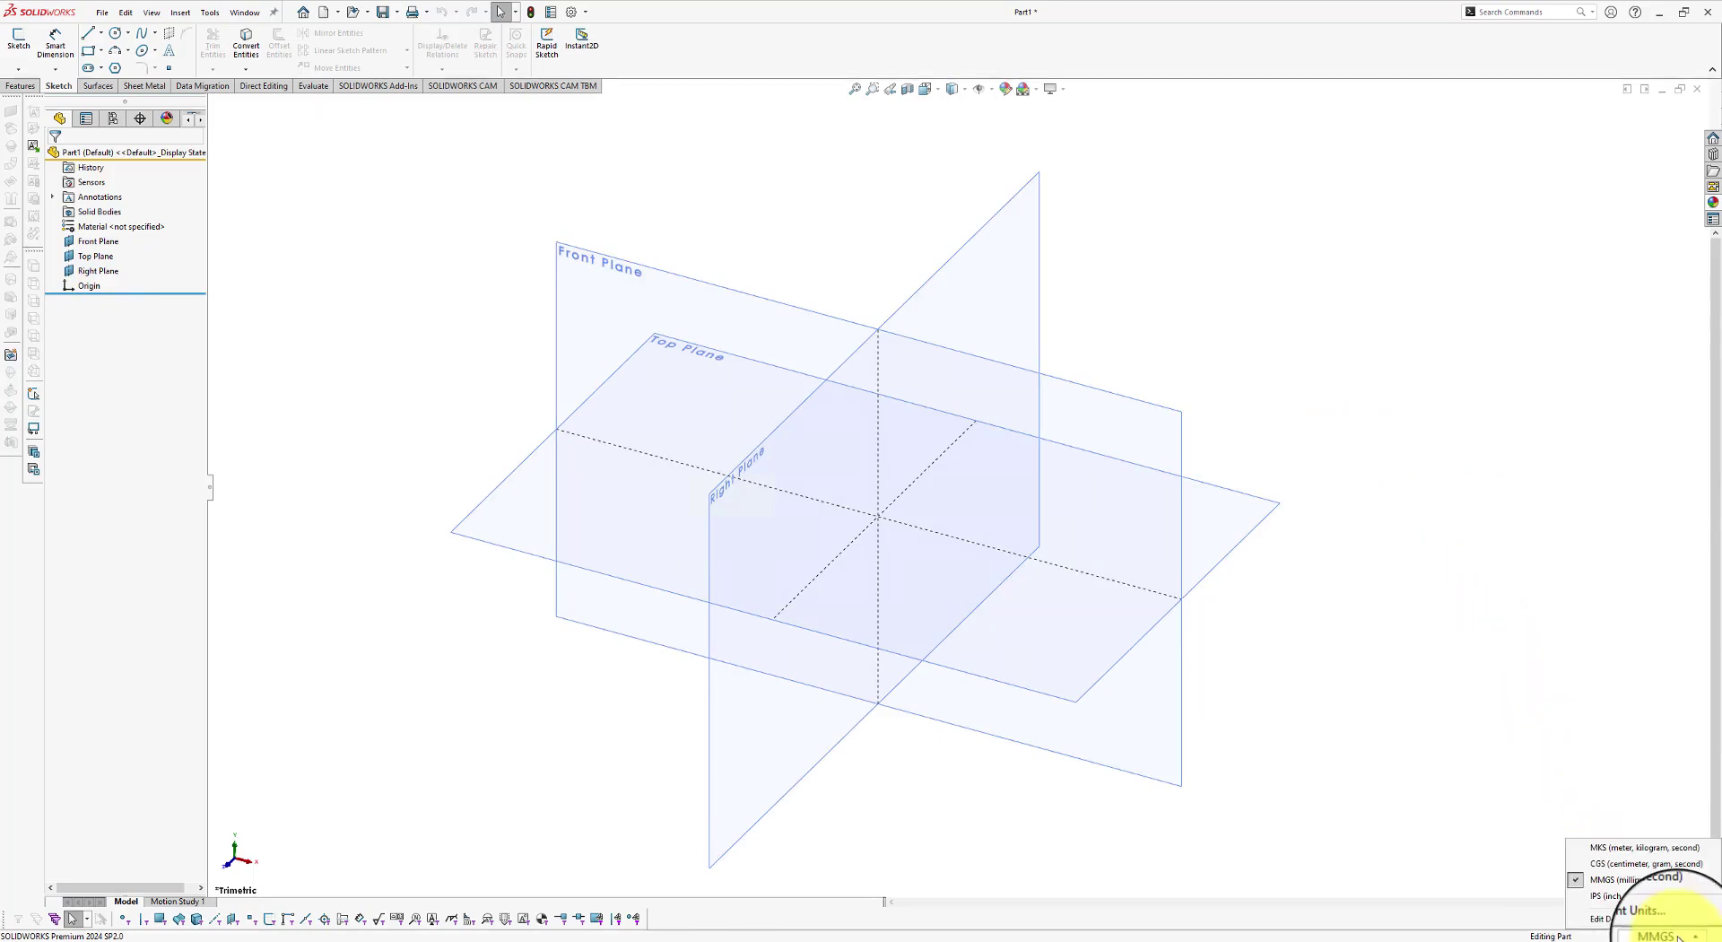
click(1678, 936)
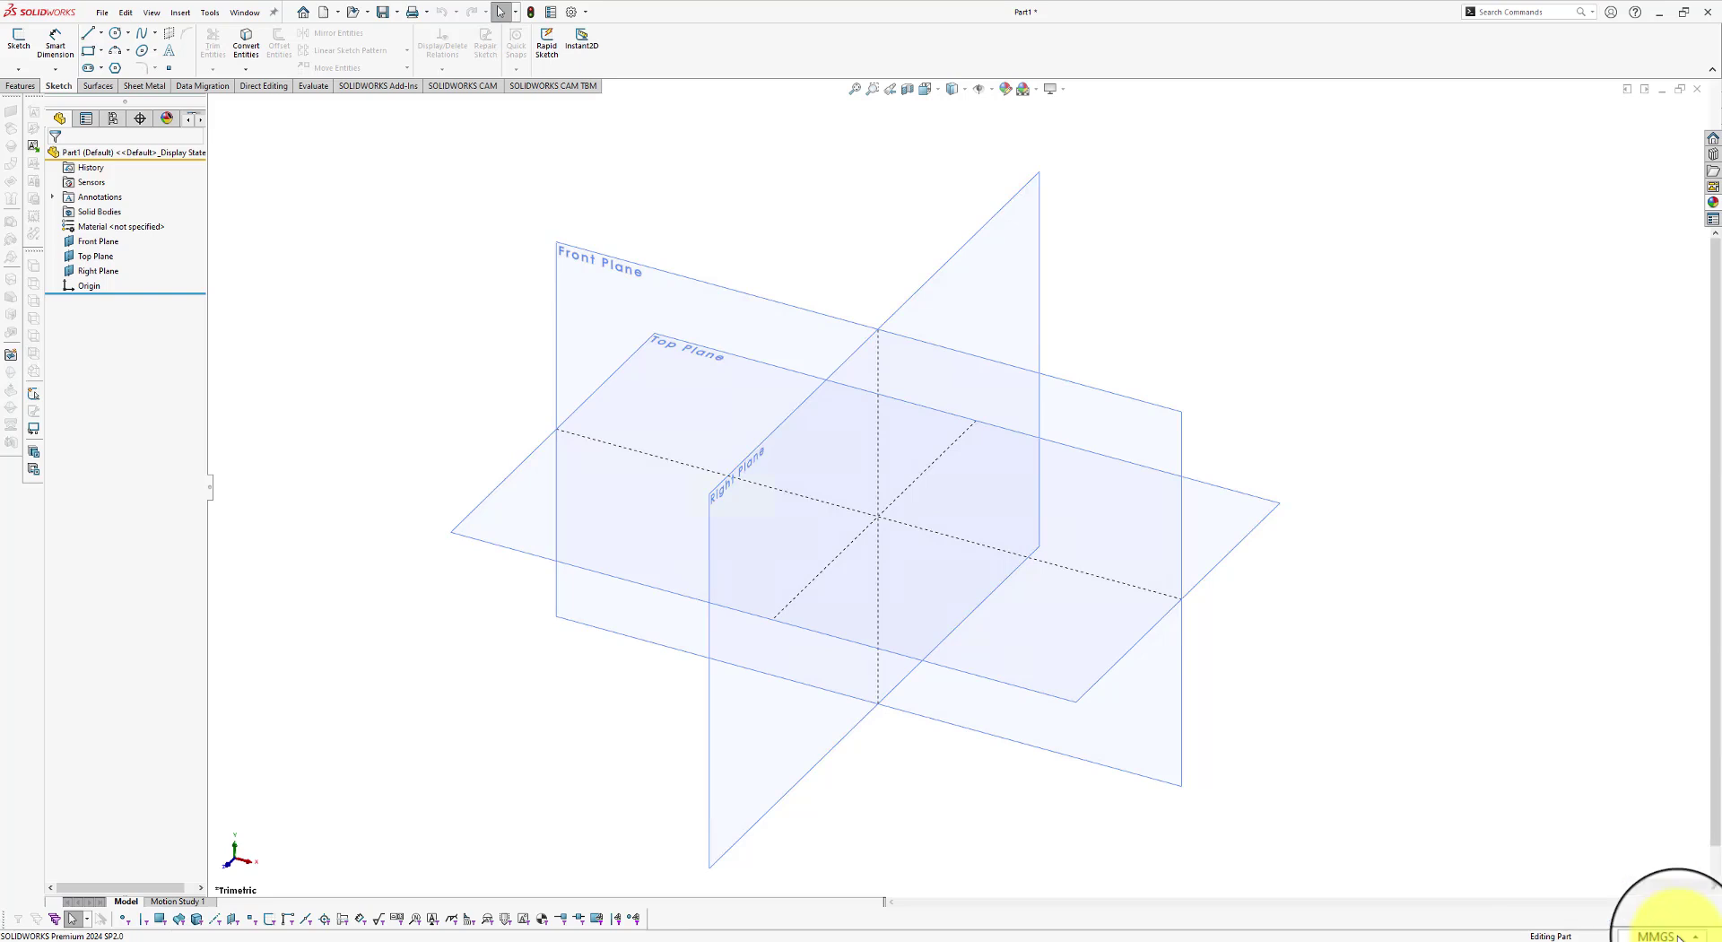
click(1678, 936)
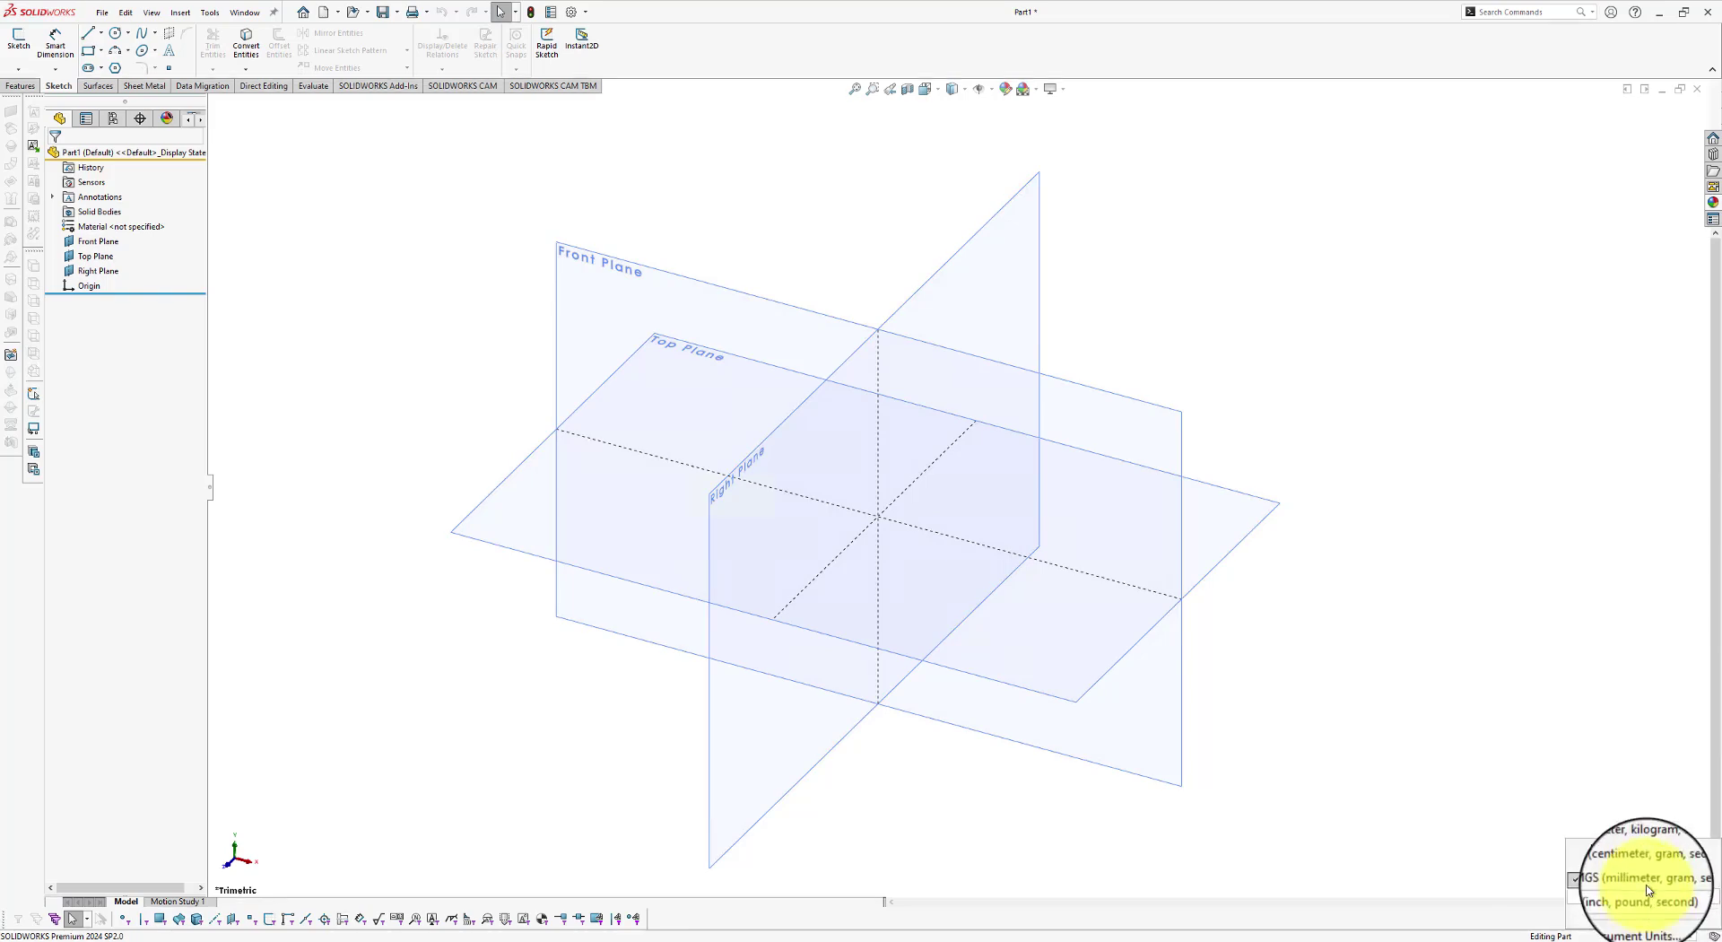
click(1361, 424)
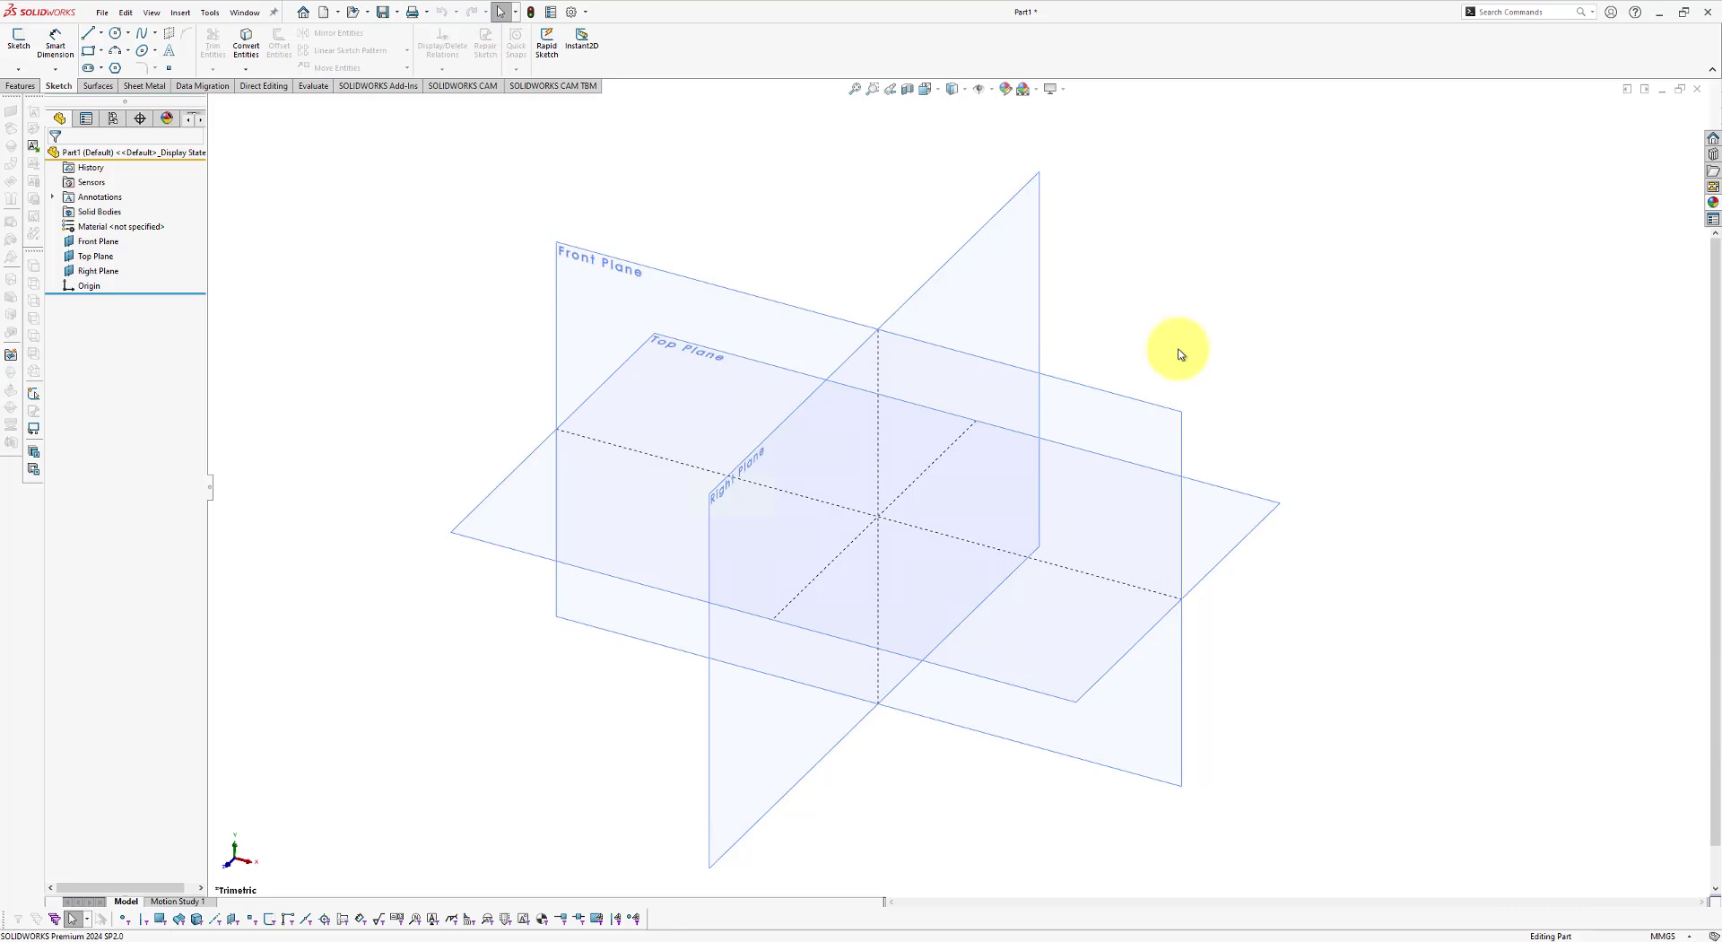
Step: Start a sketch on the Front Plane and draw a circle about 60.6 mm in diameter centred on the origin
click(1119, 398)
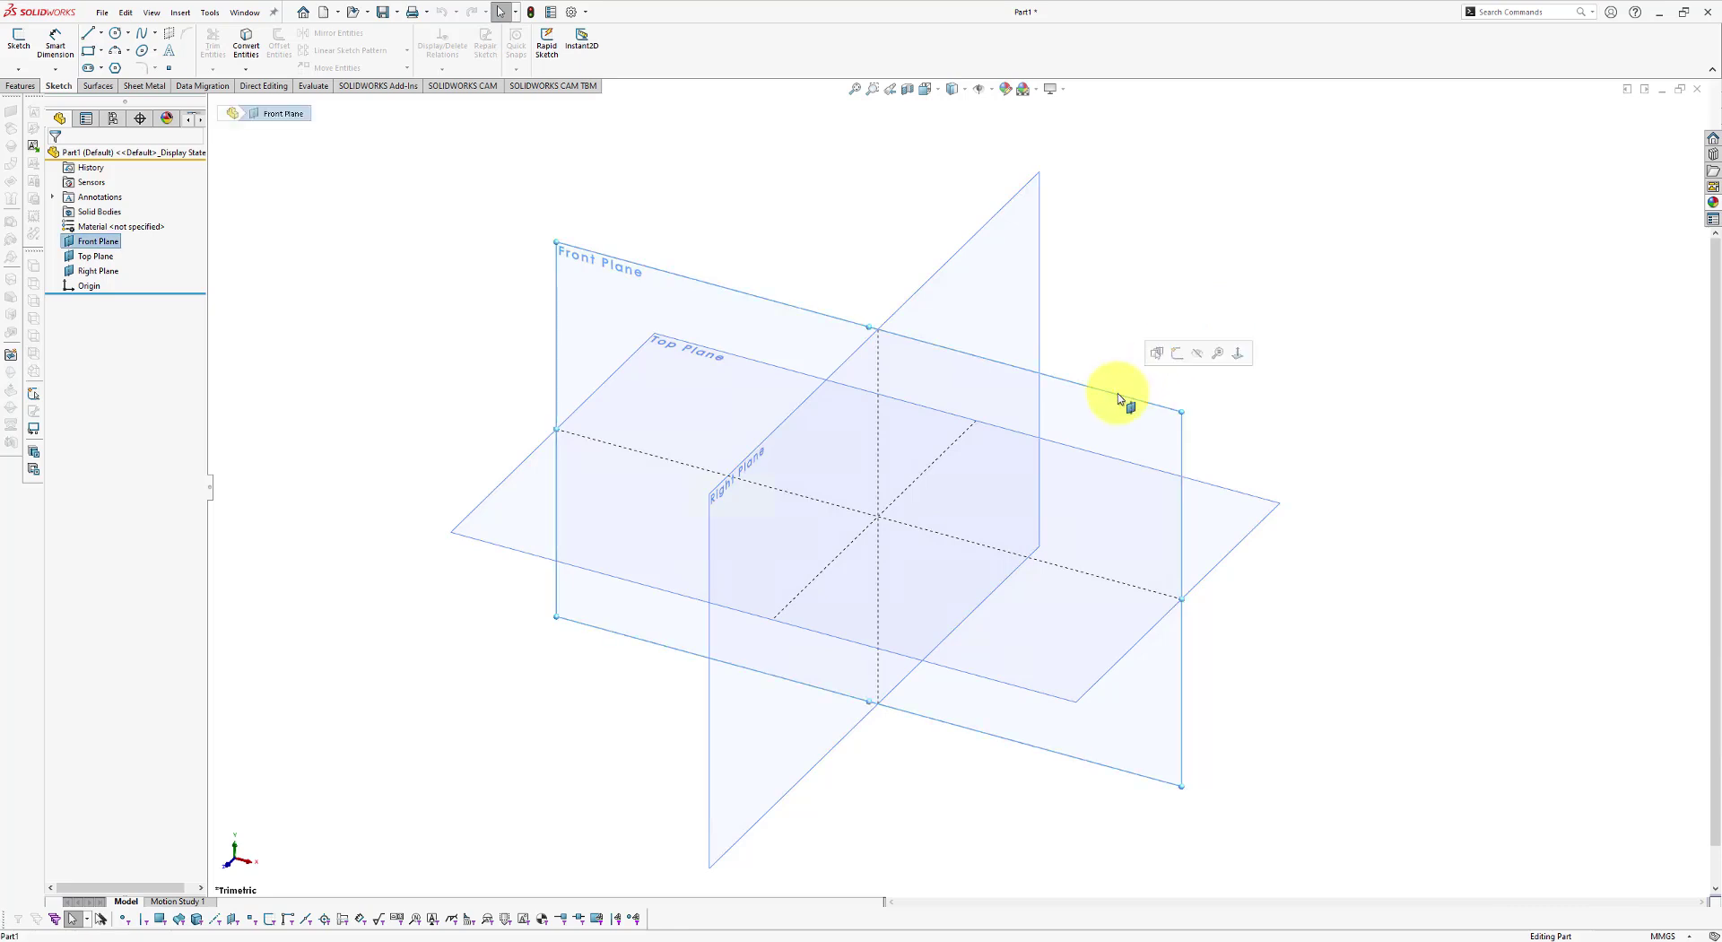
click(1182, 362)
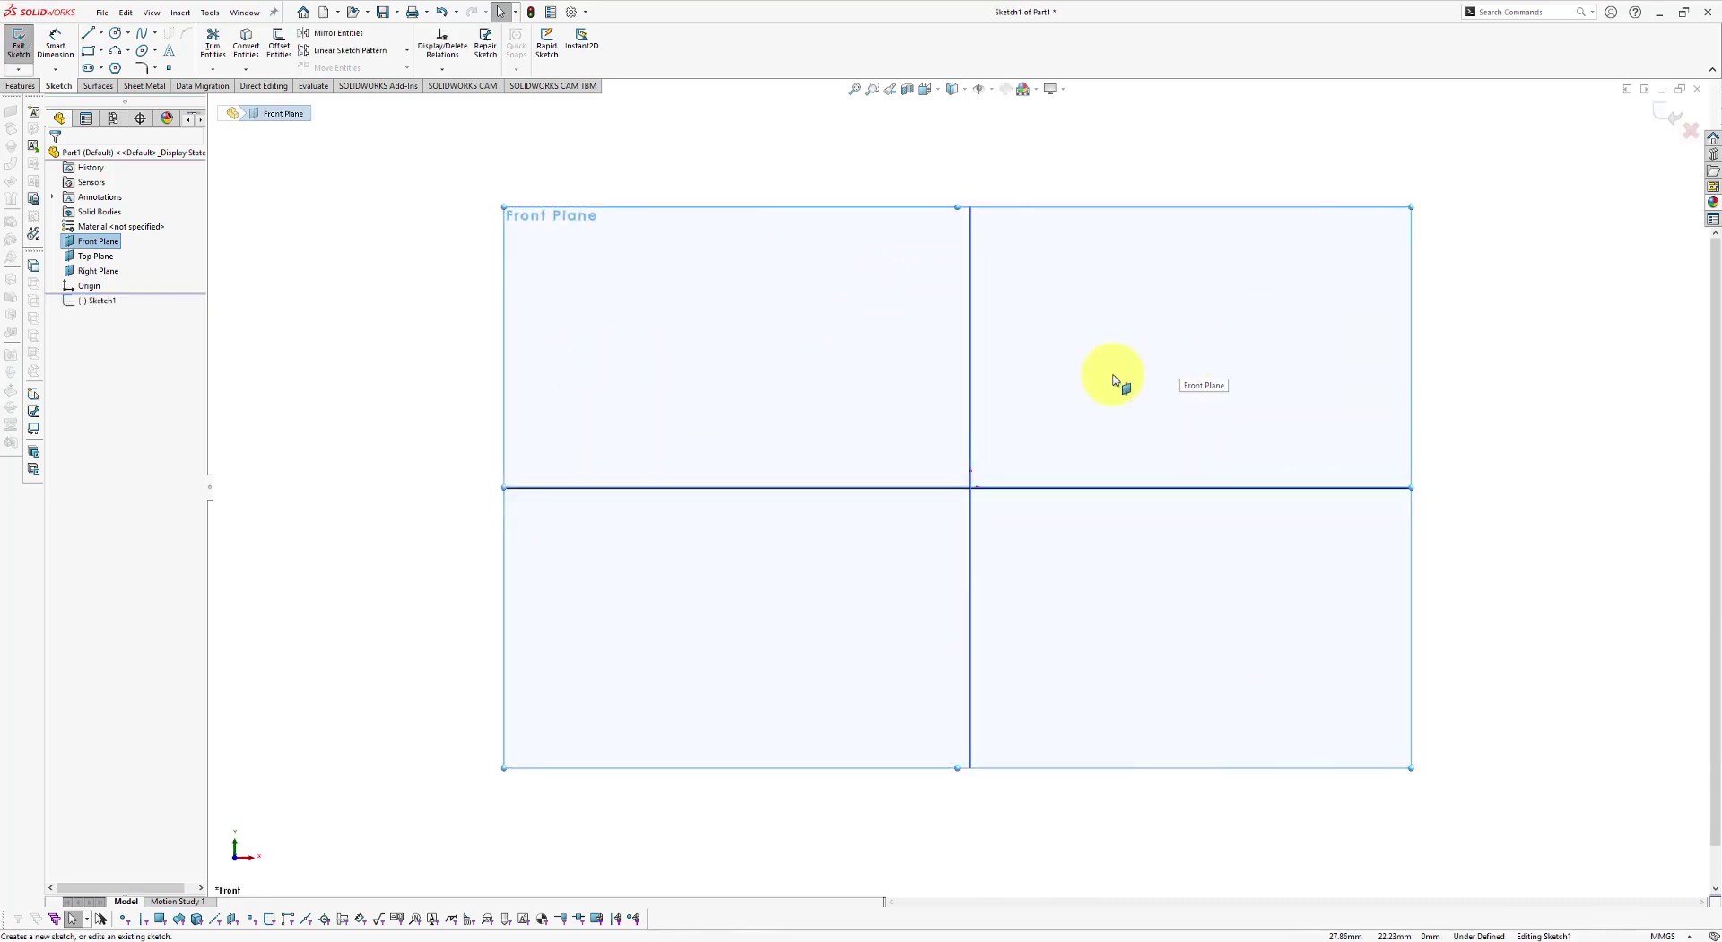
click(117, 34)
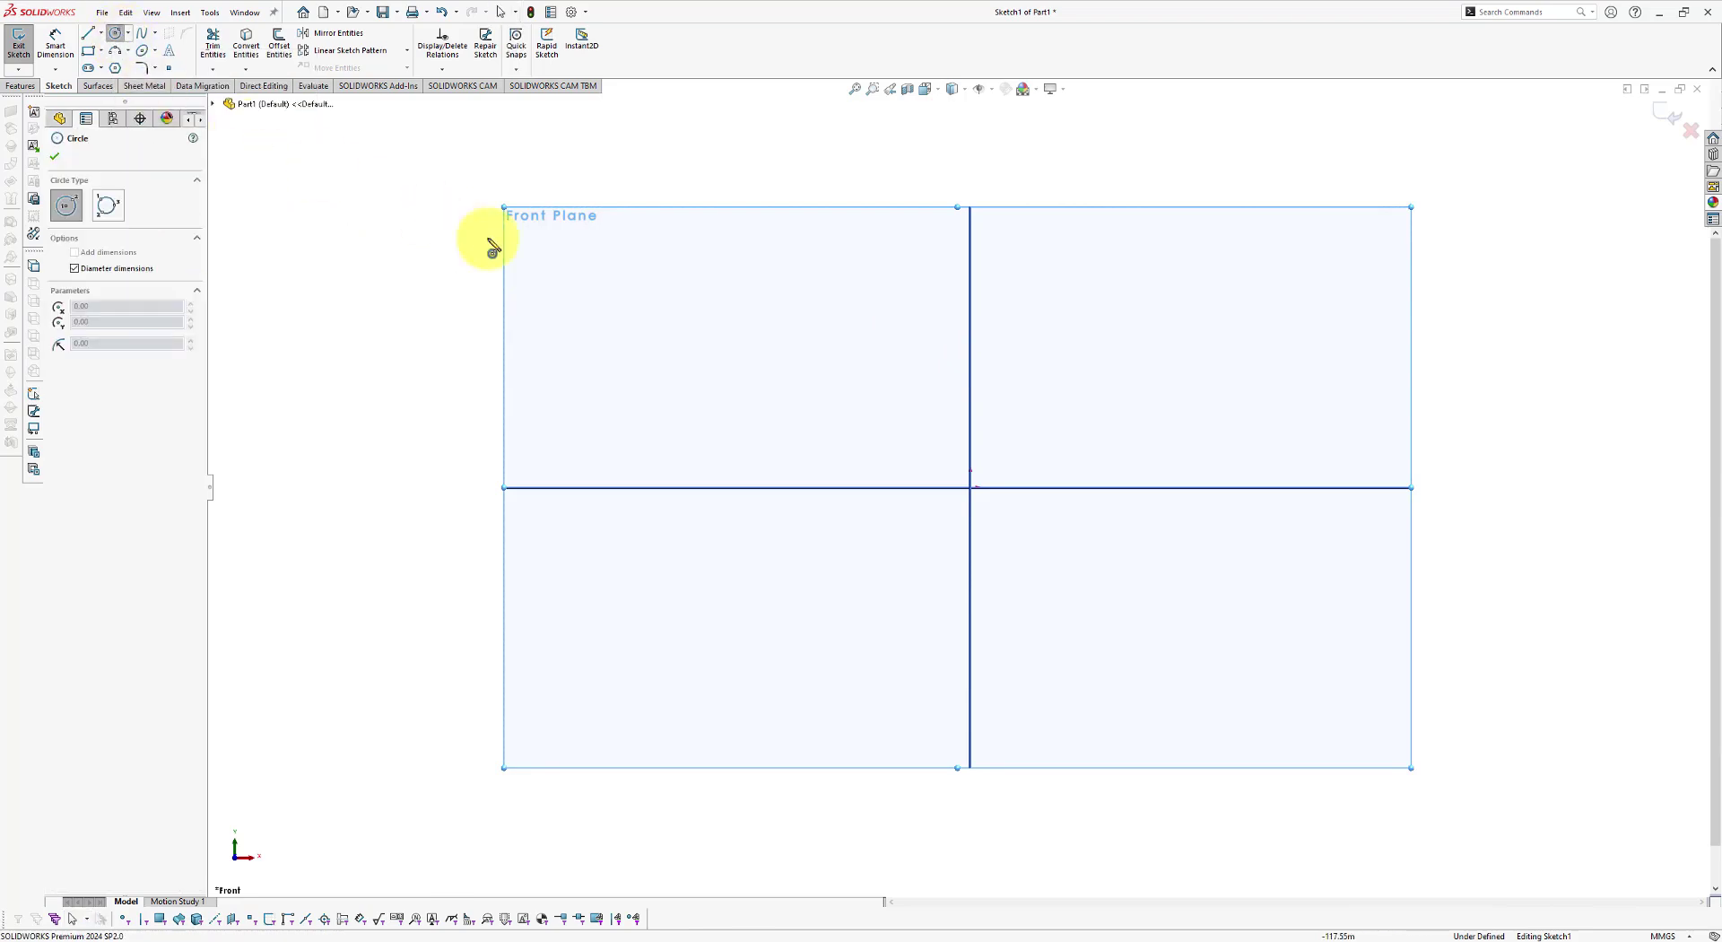
click(970, 487)
click(1023, 345)
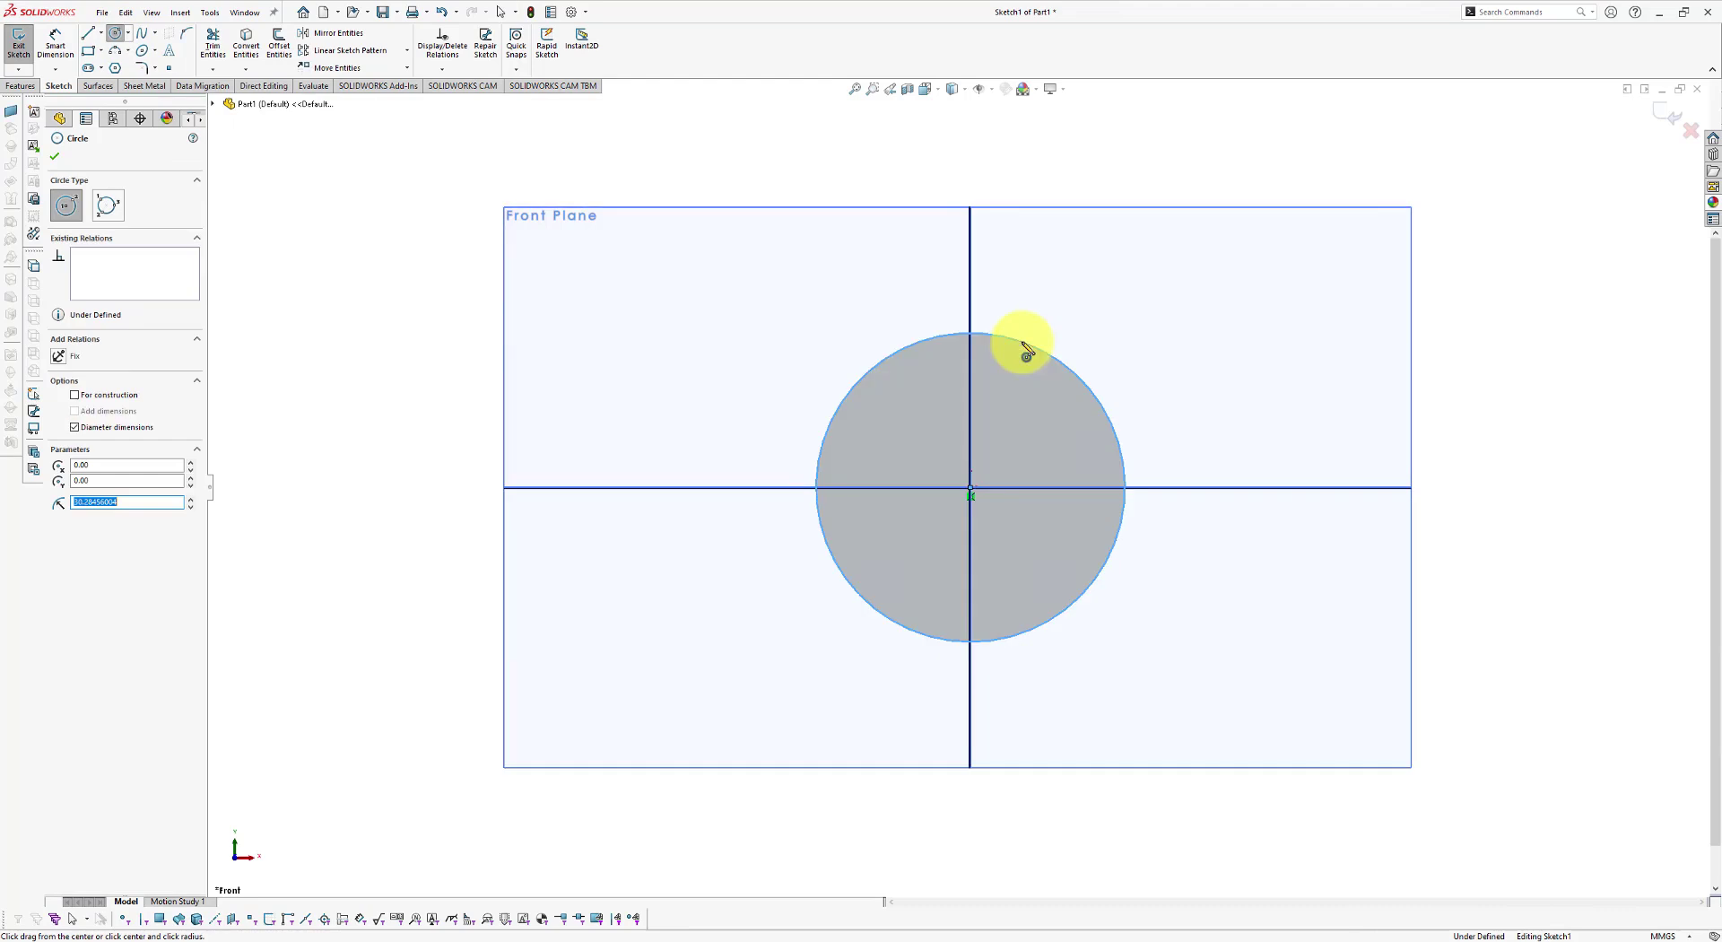
Step: Dimension the circle's diameter as 60 mm with Smart Dimension
click(59, 46)
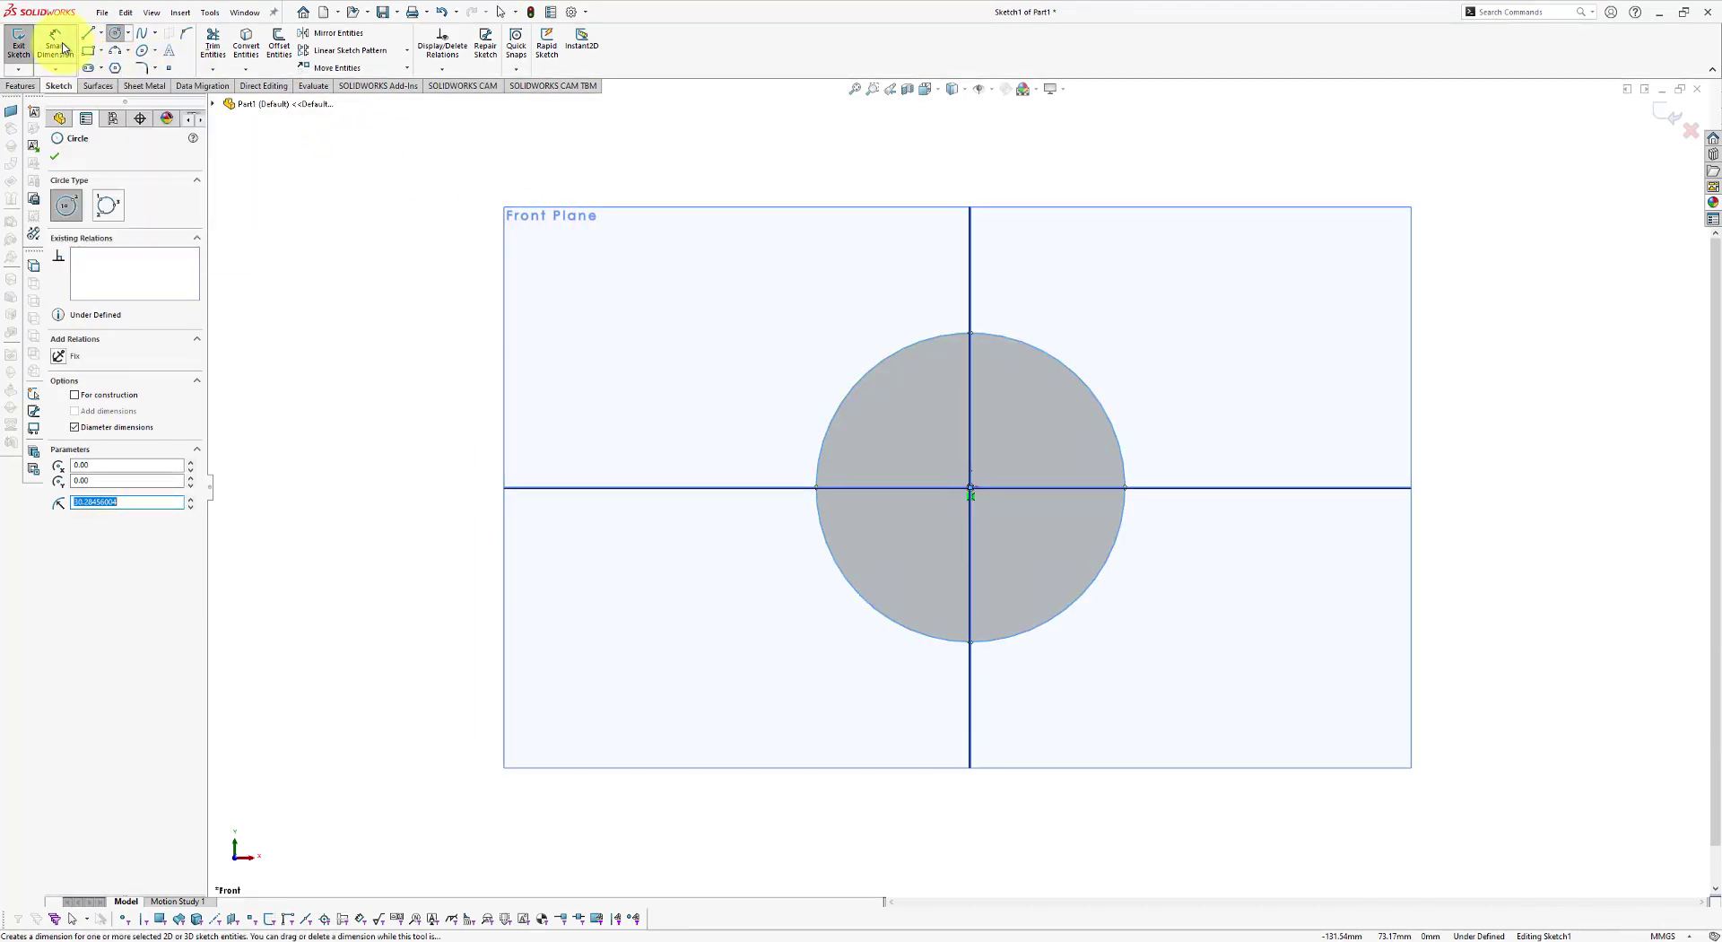
click(1000, 337)
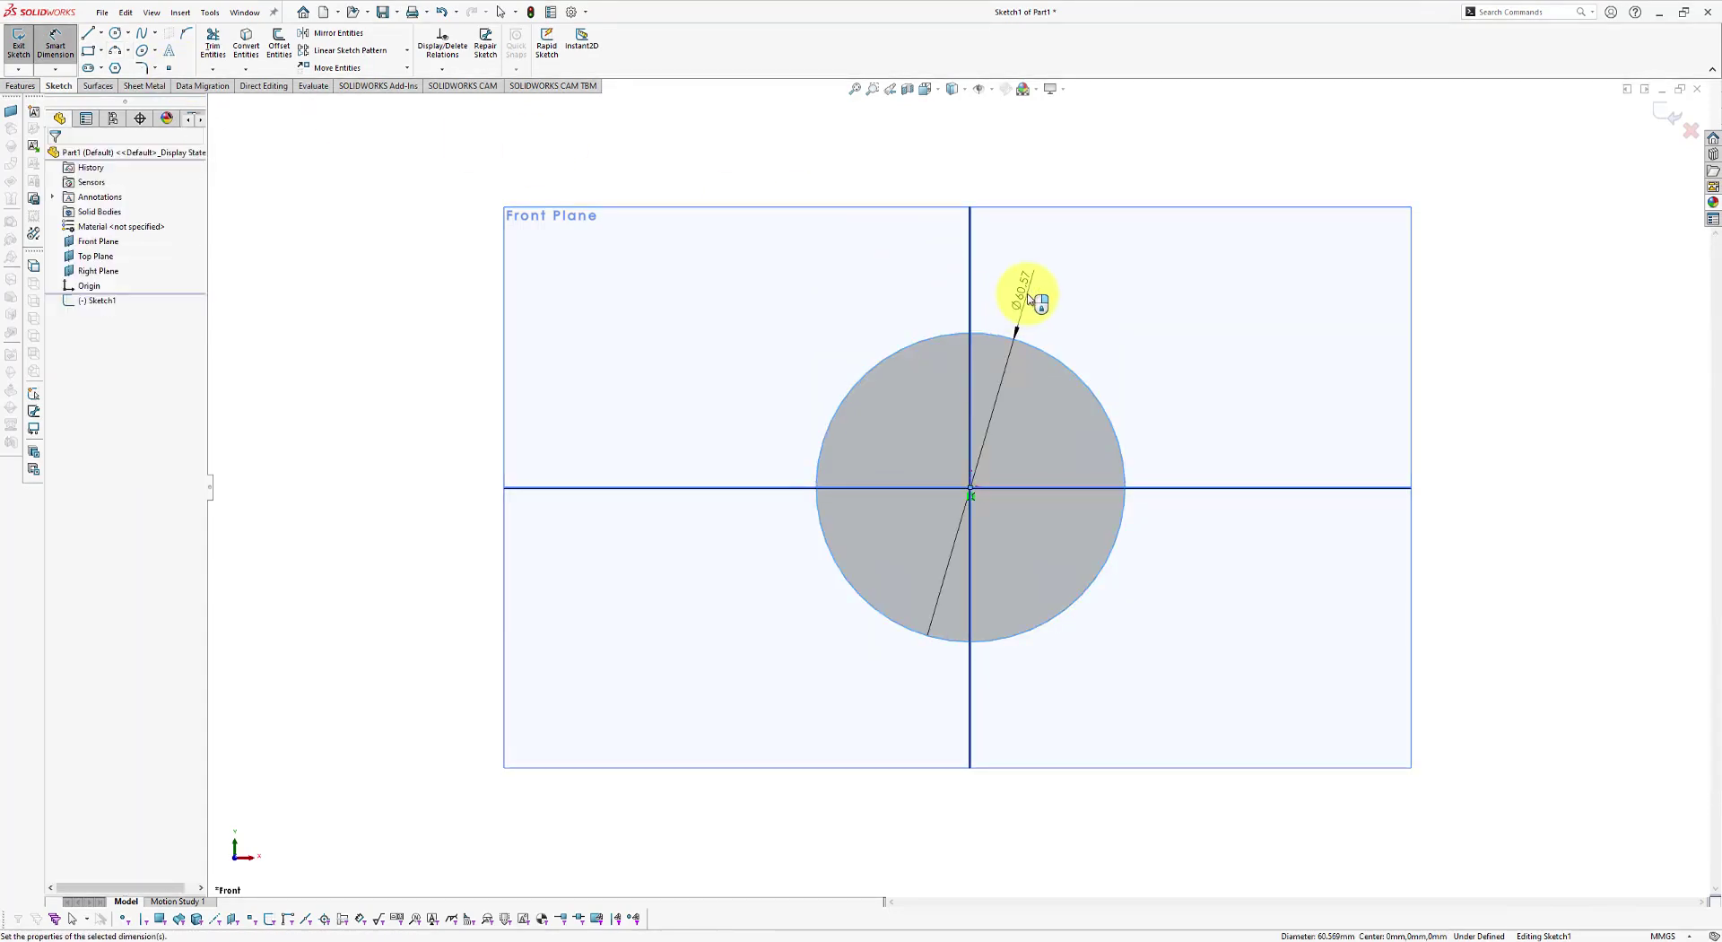
click(1029, 298)
text(60)
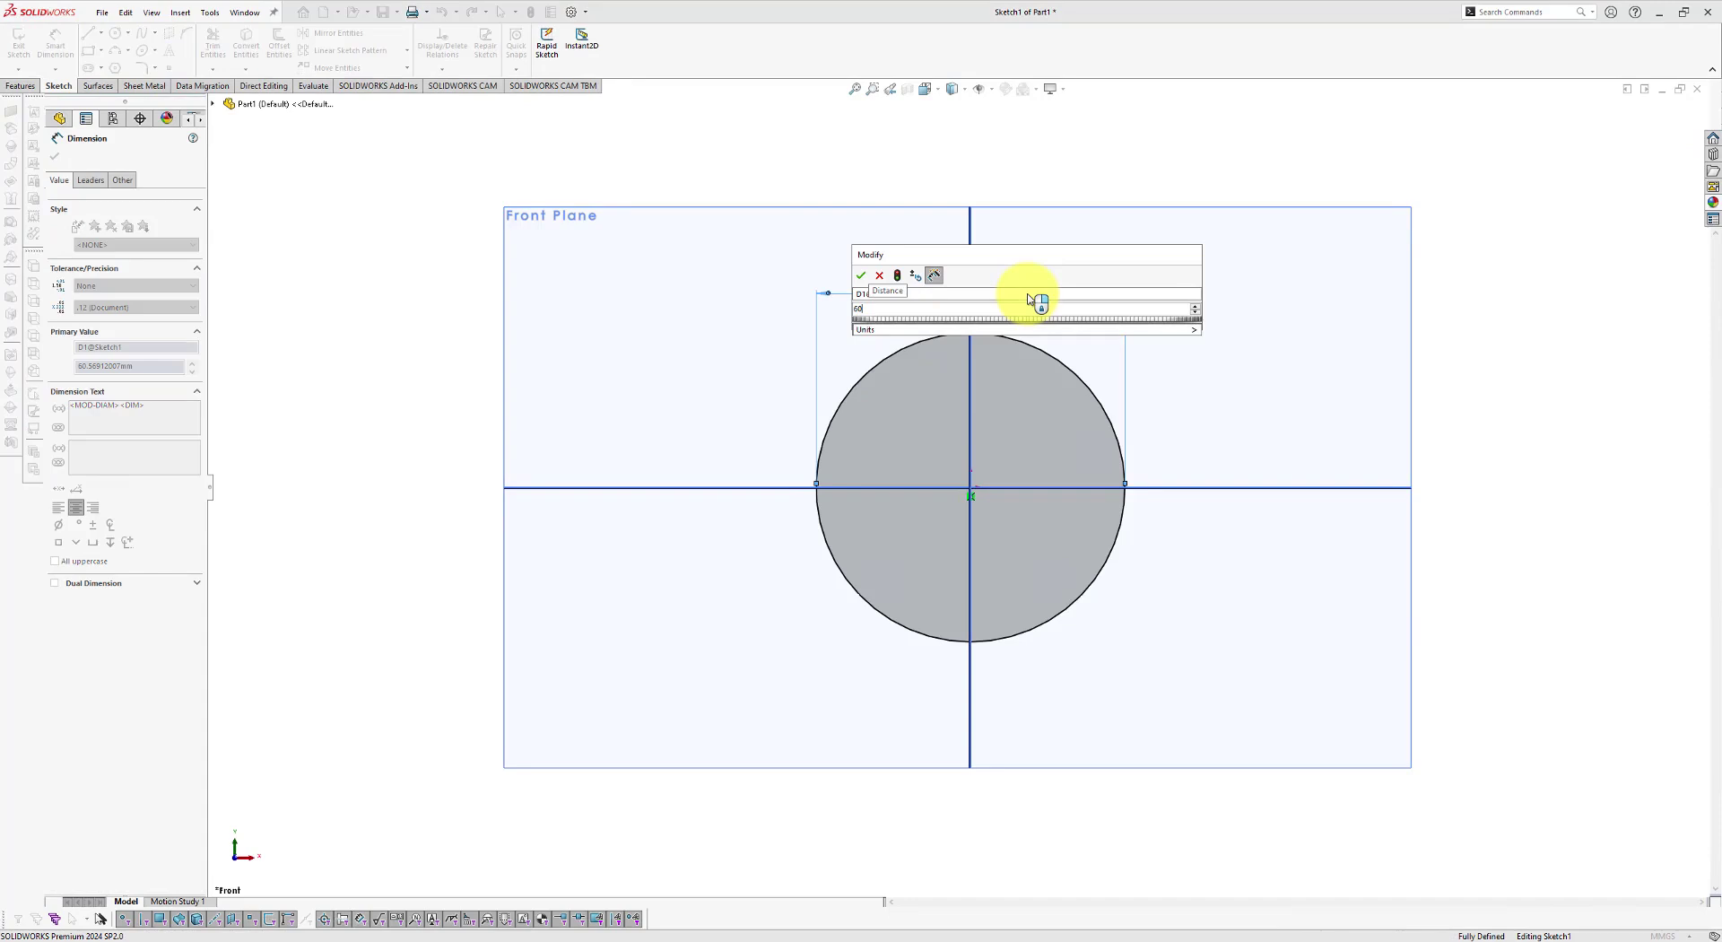
key(Return)
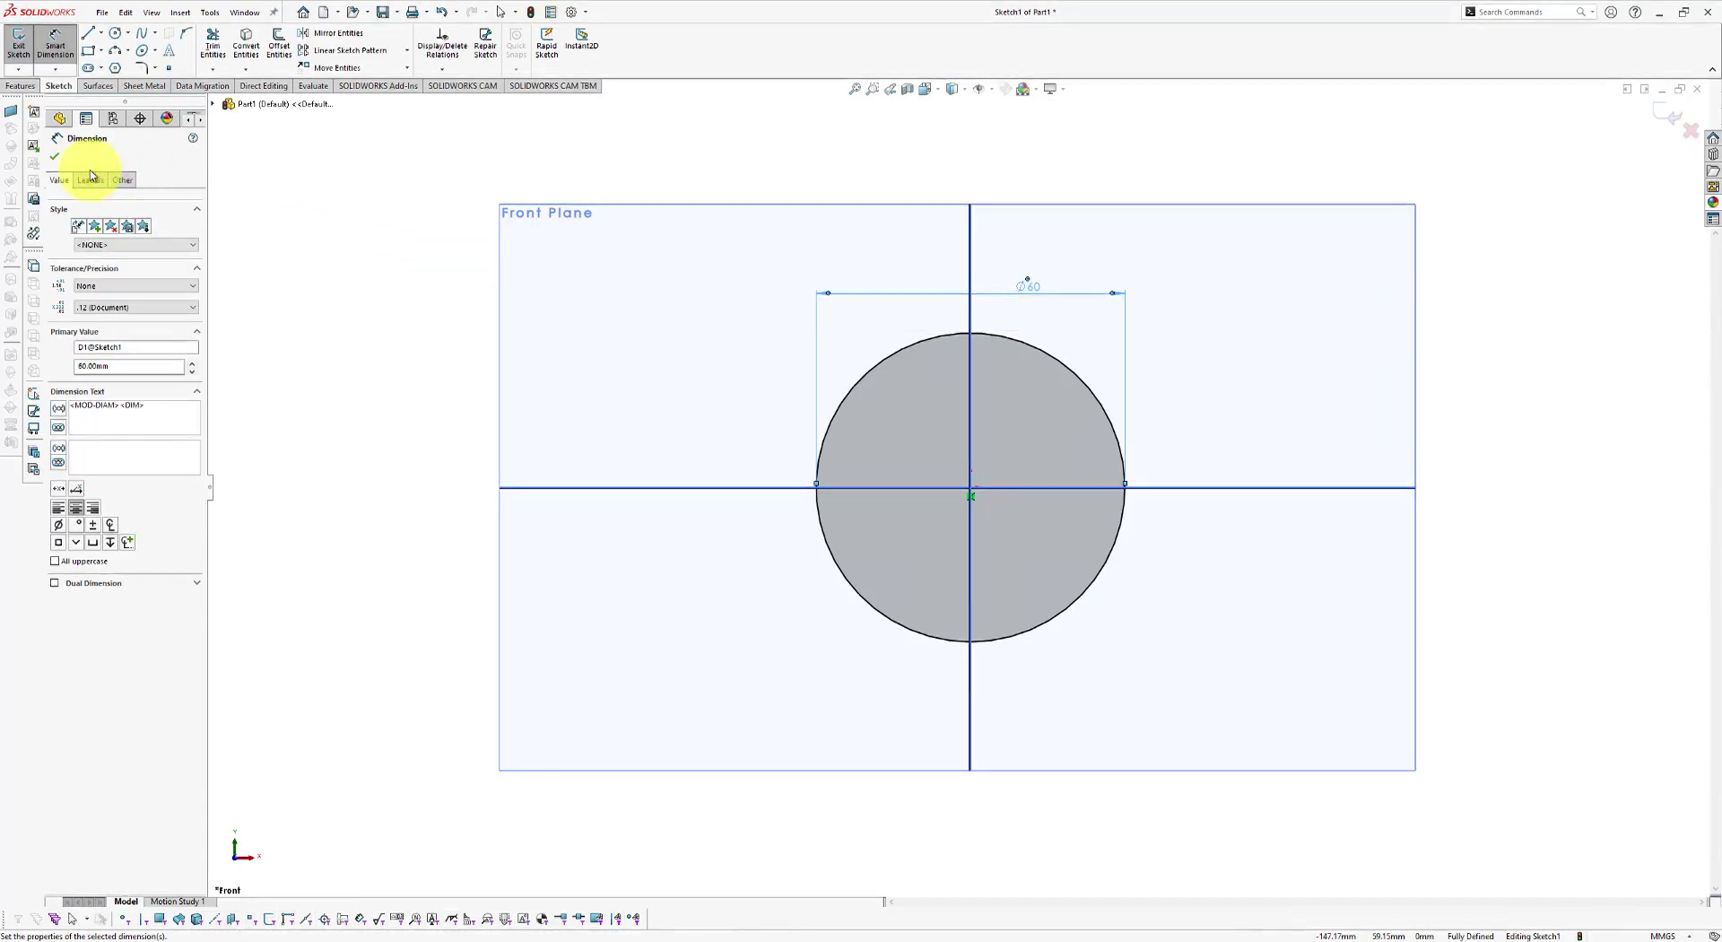
click(54, 156)
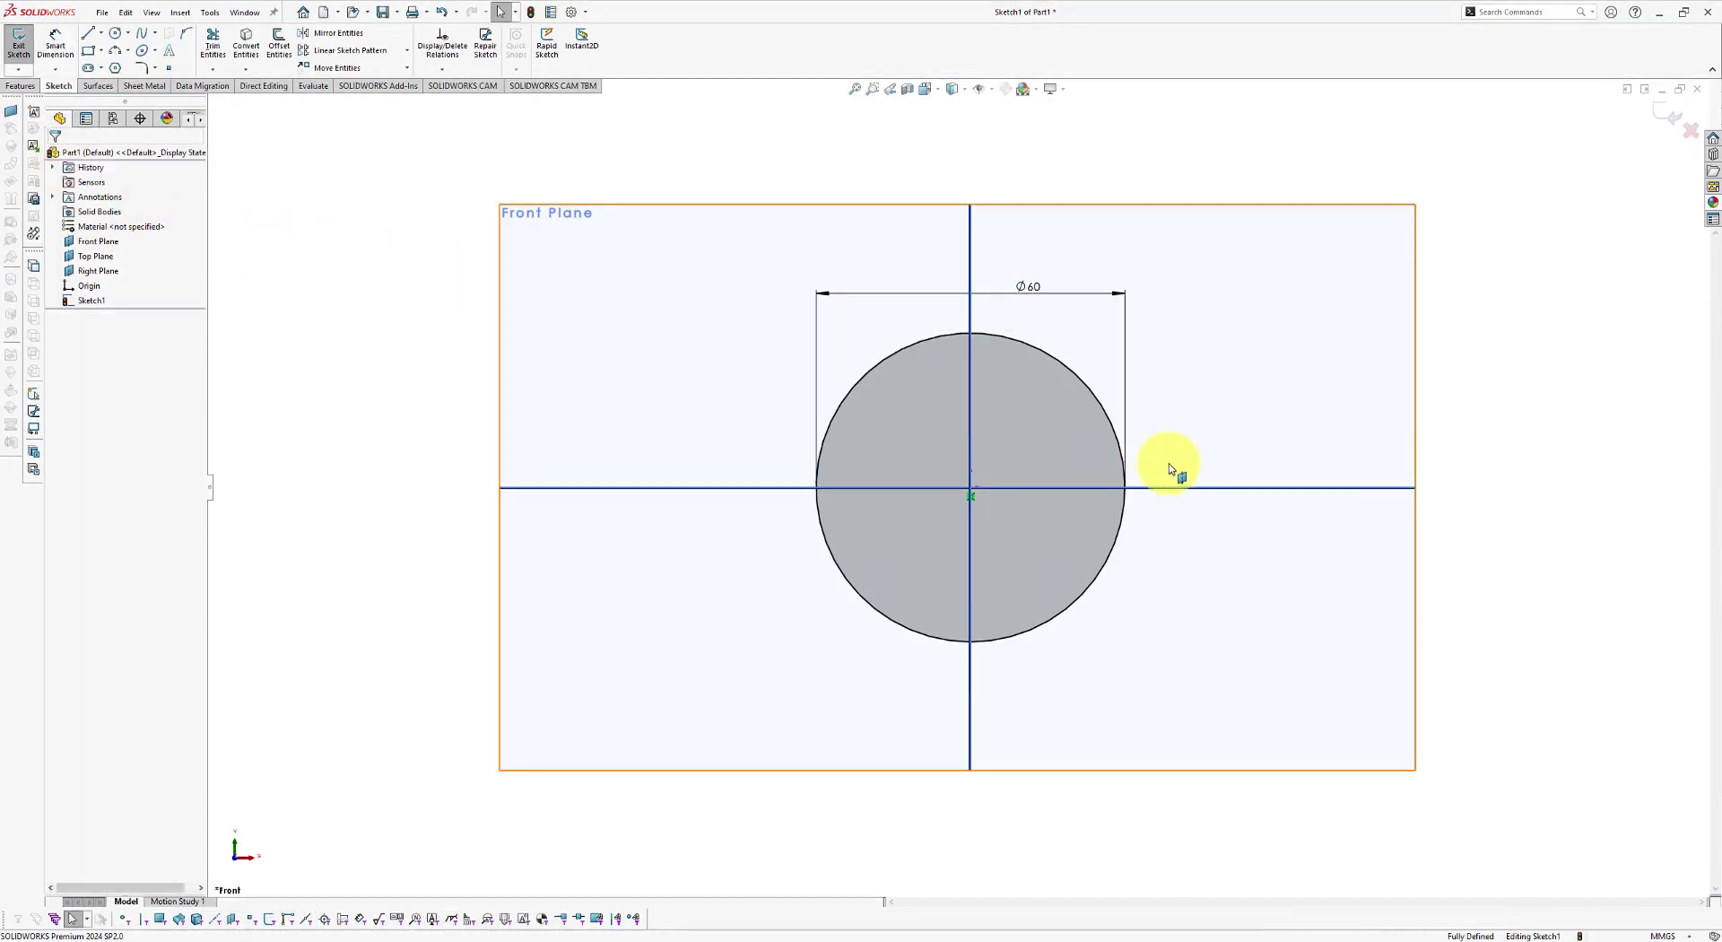
Step: Draw a vertical line through the circle's centre from its topmost point to its lowest point
scroll(1169, 467, down, 1)
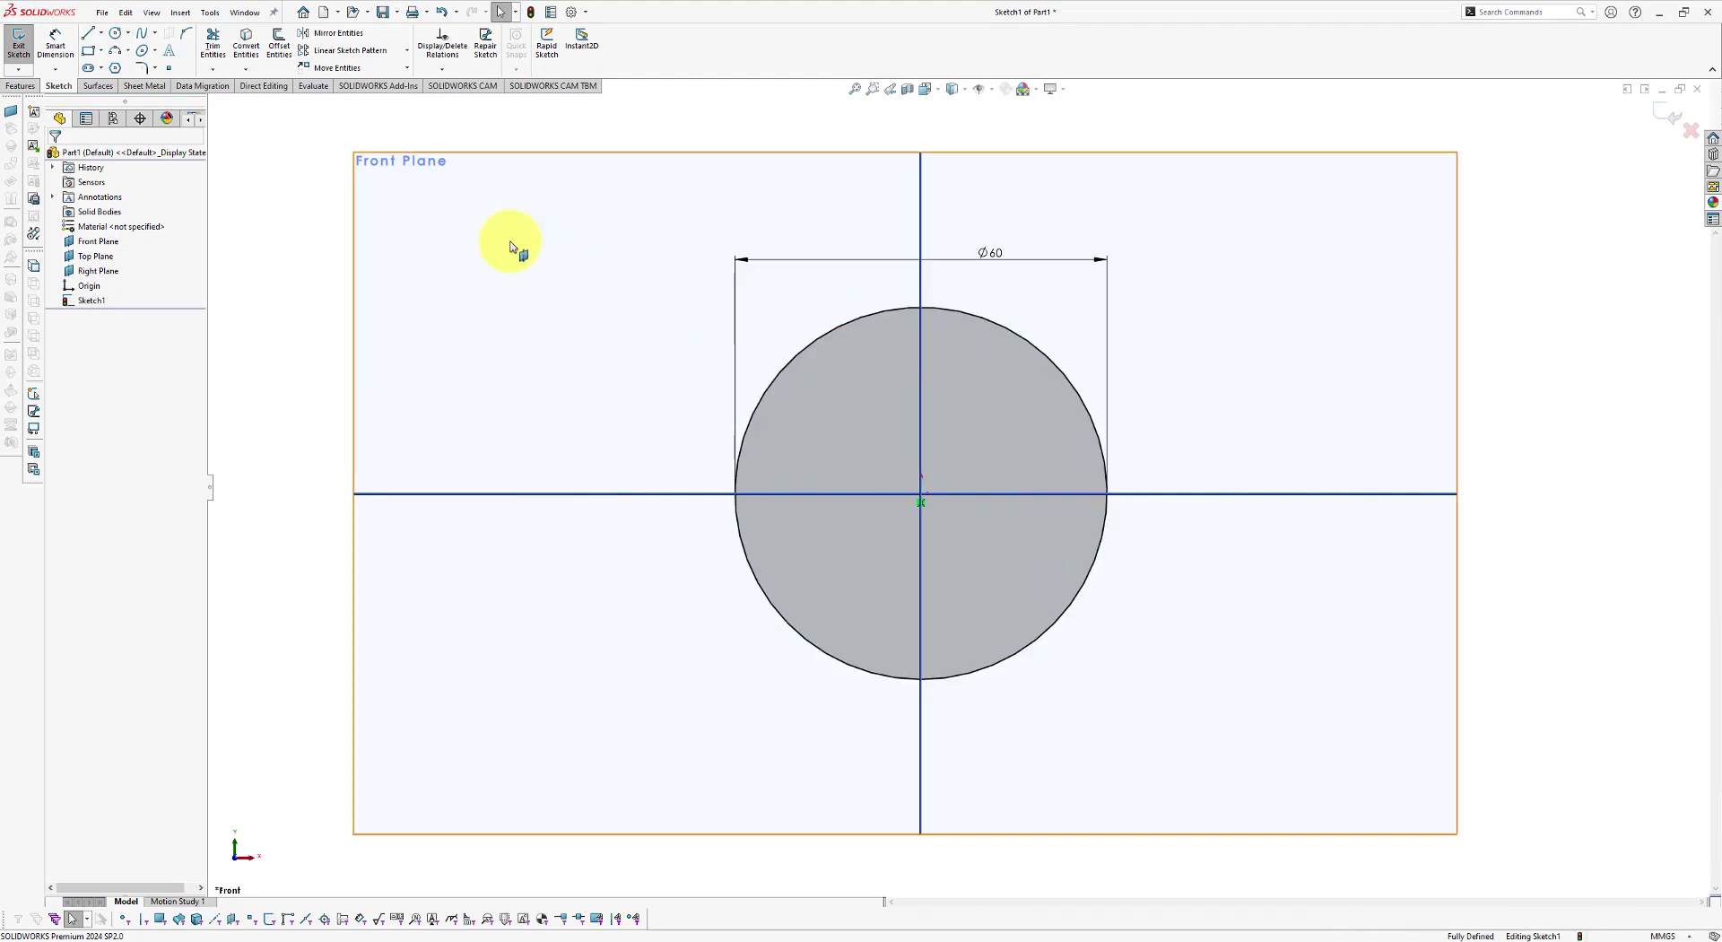
click(90, 37)
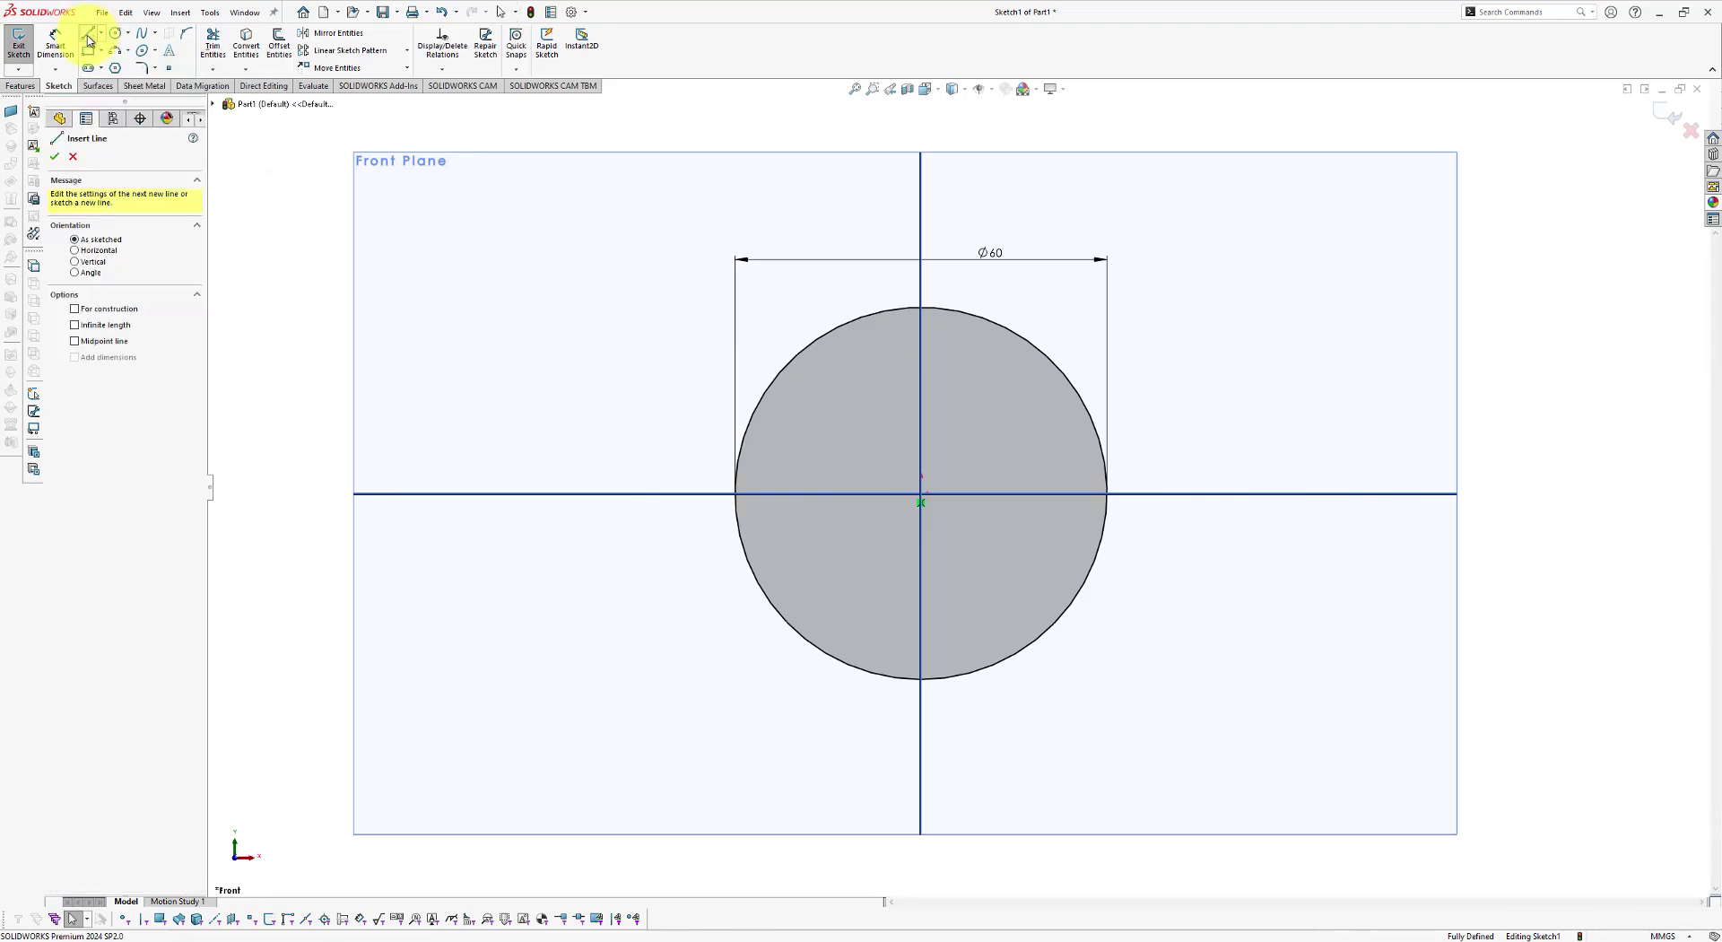
click(922, 311)
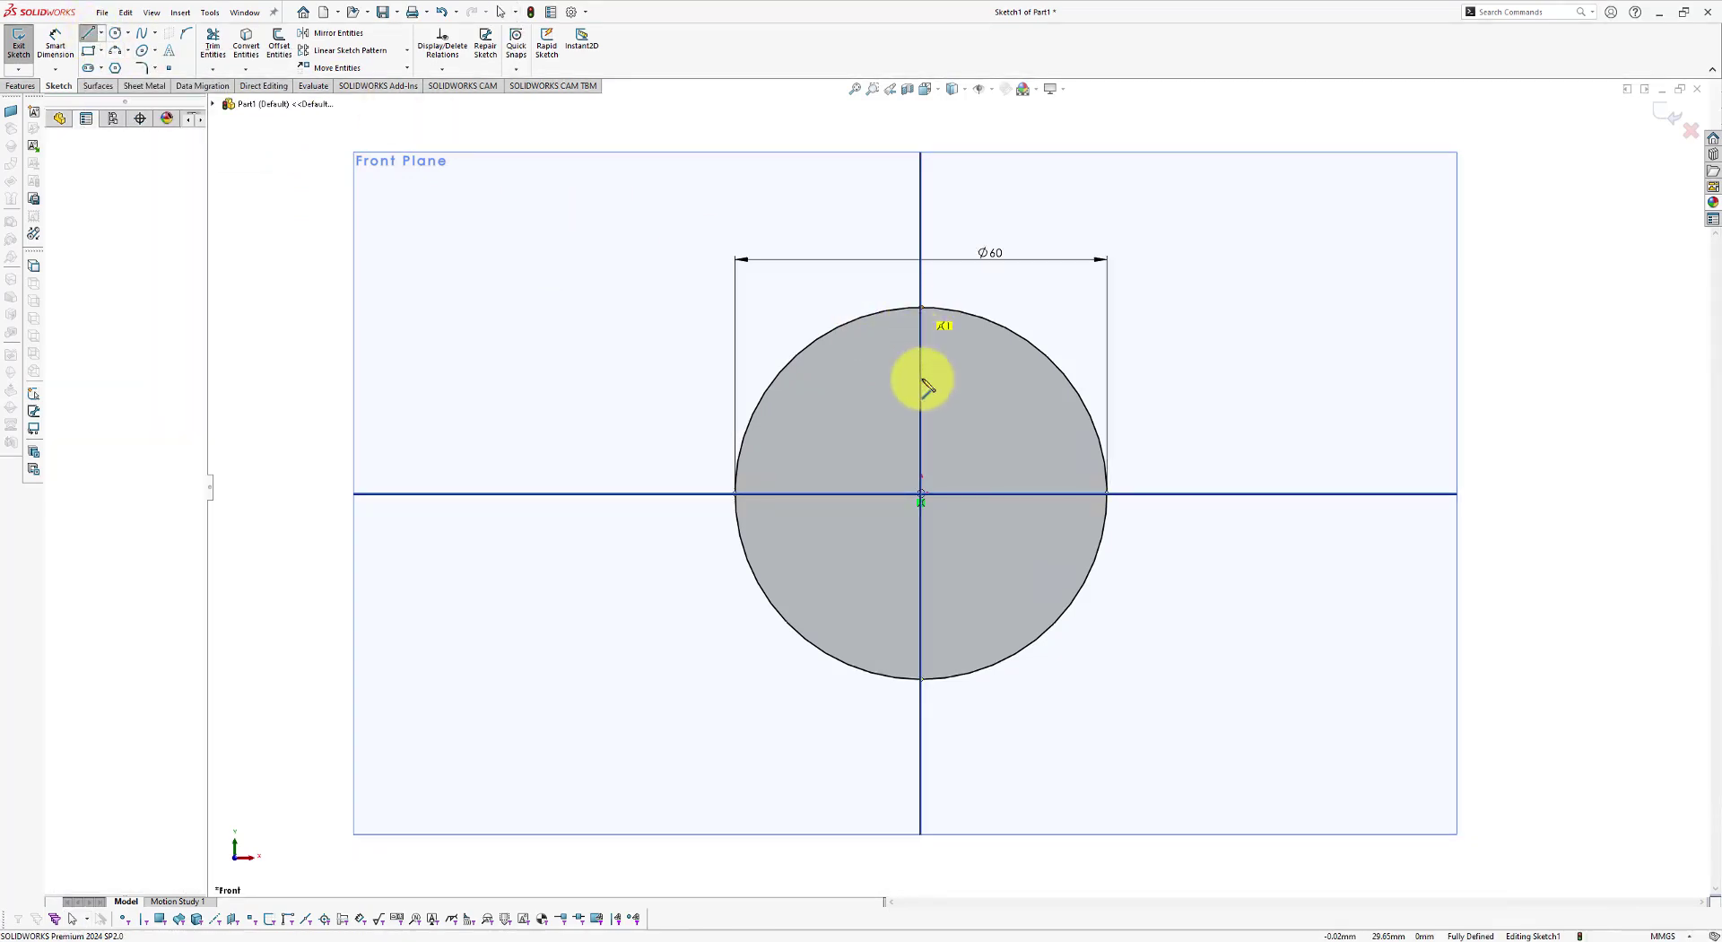
click(922, 679)
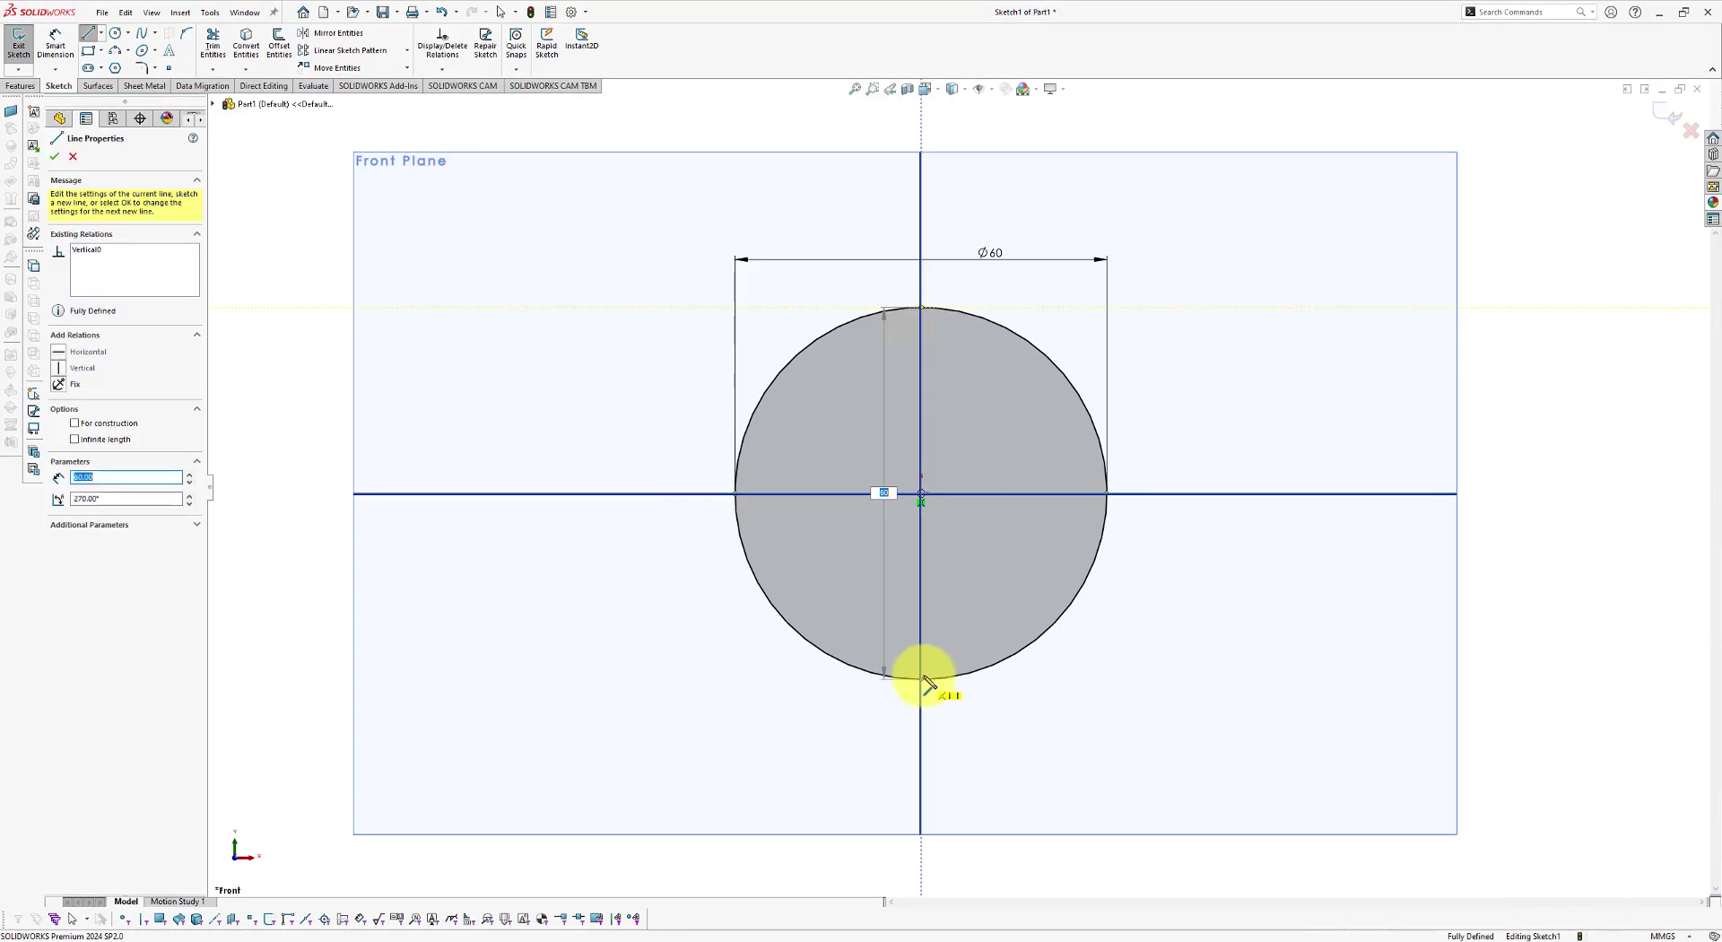
right_click(1002, 571)
click(1023, 568)
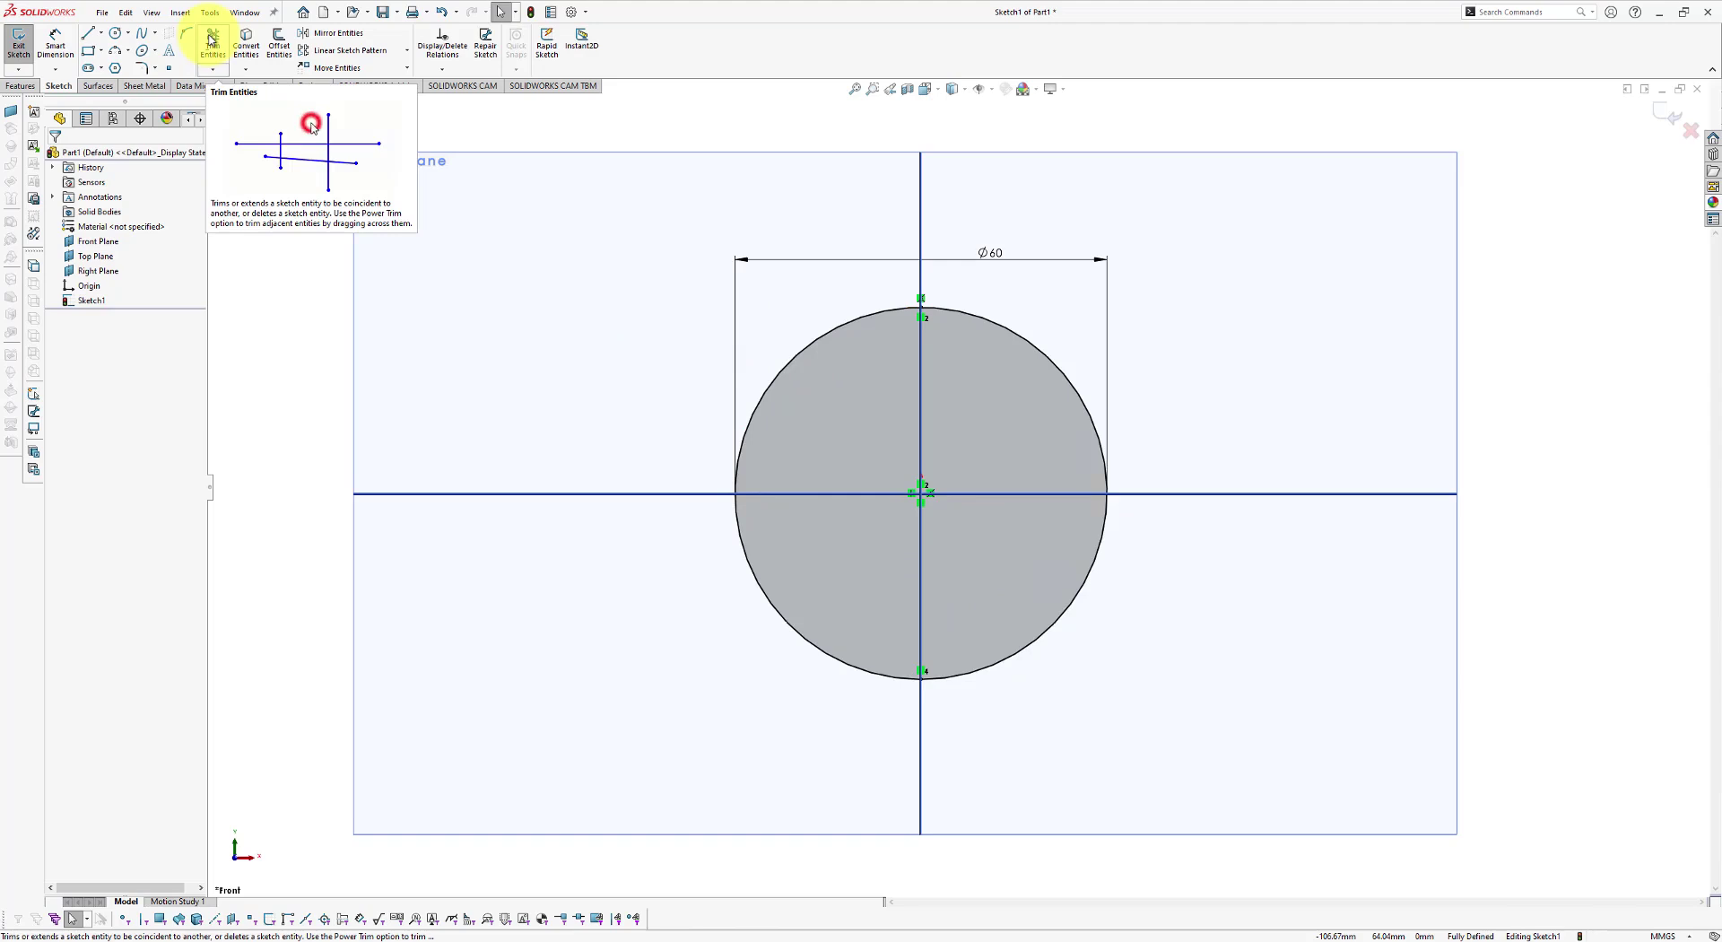
Step: Trim away the left half of the circle with Power trim, leaving a closed half-circle profile
click(213, 42)
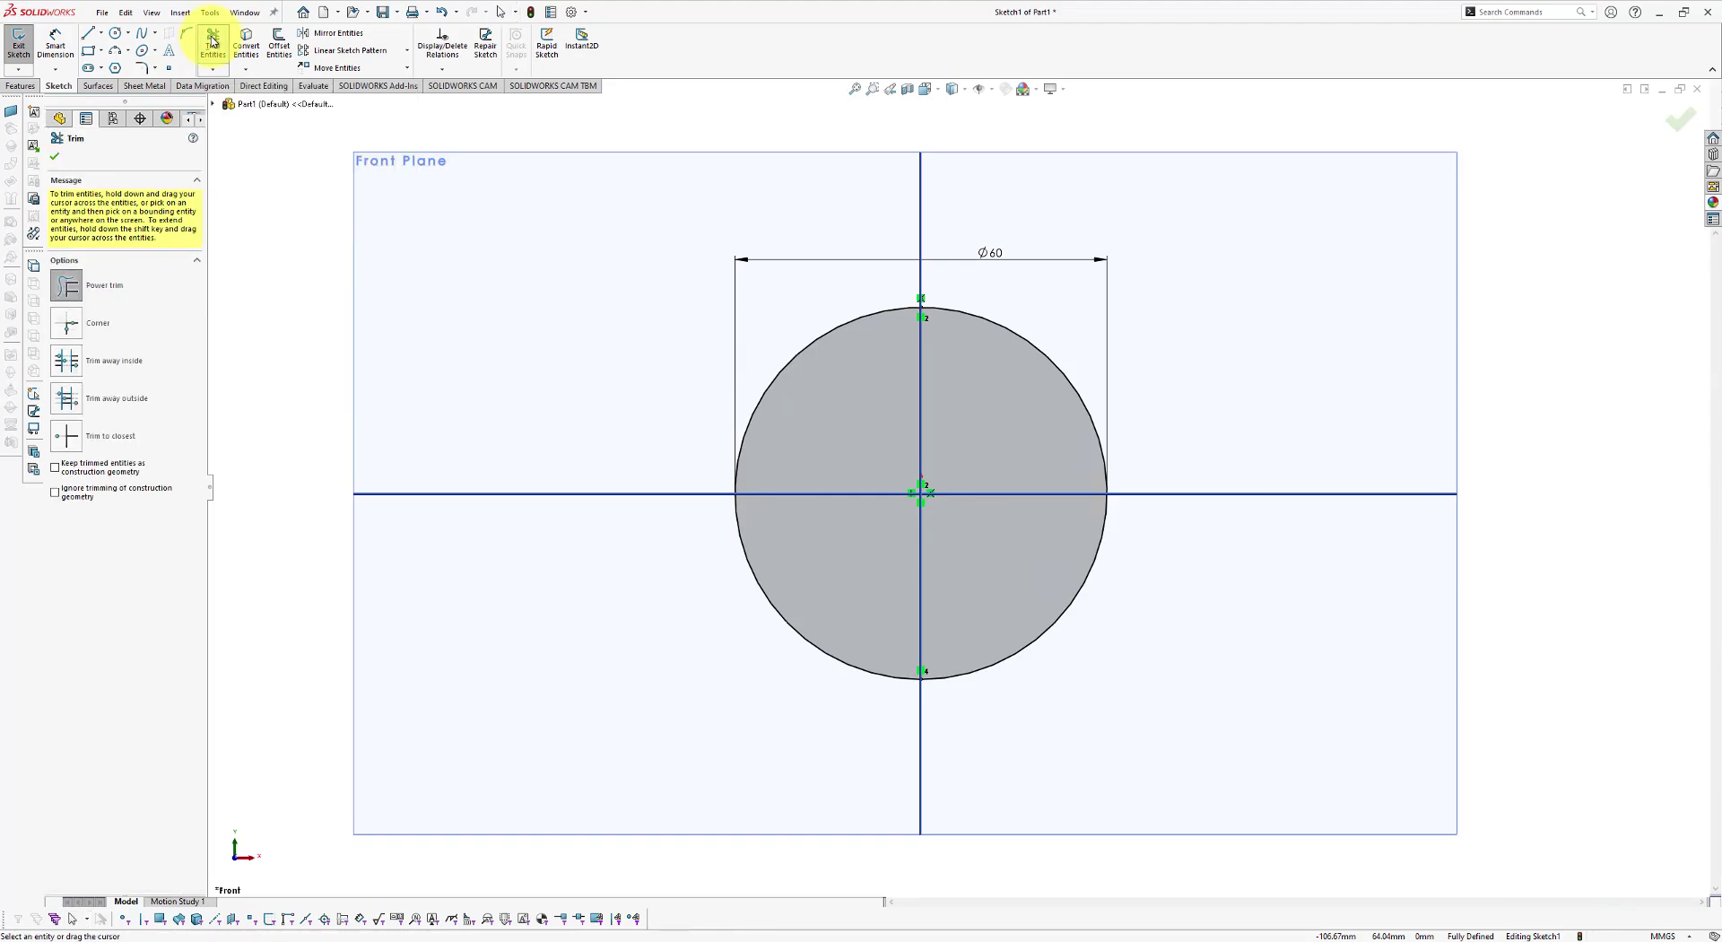
click(71, 292)
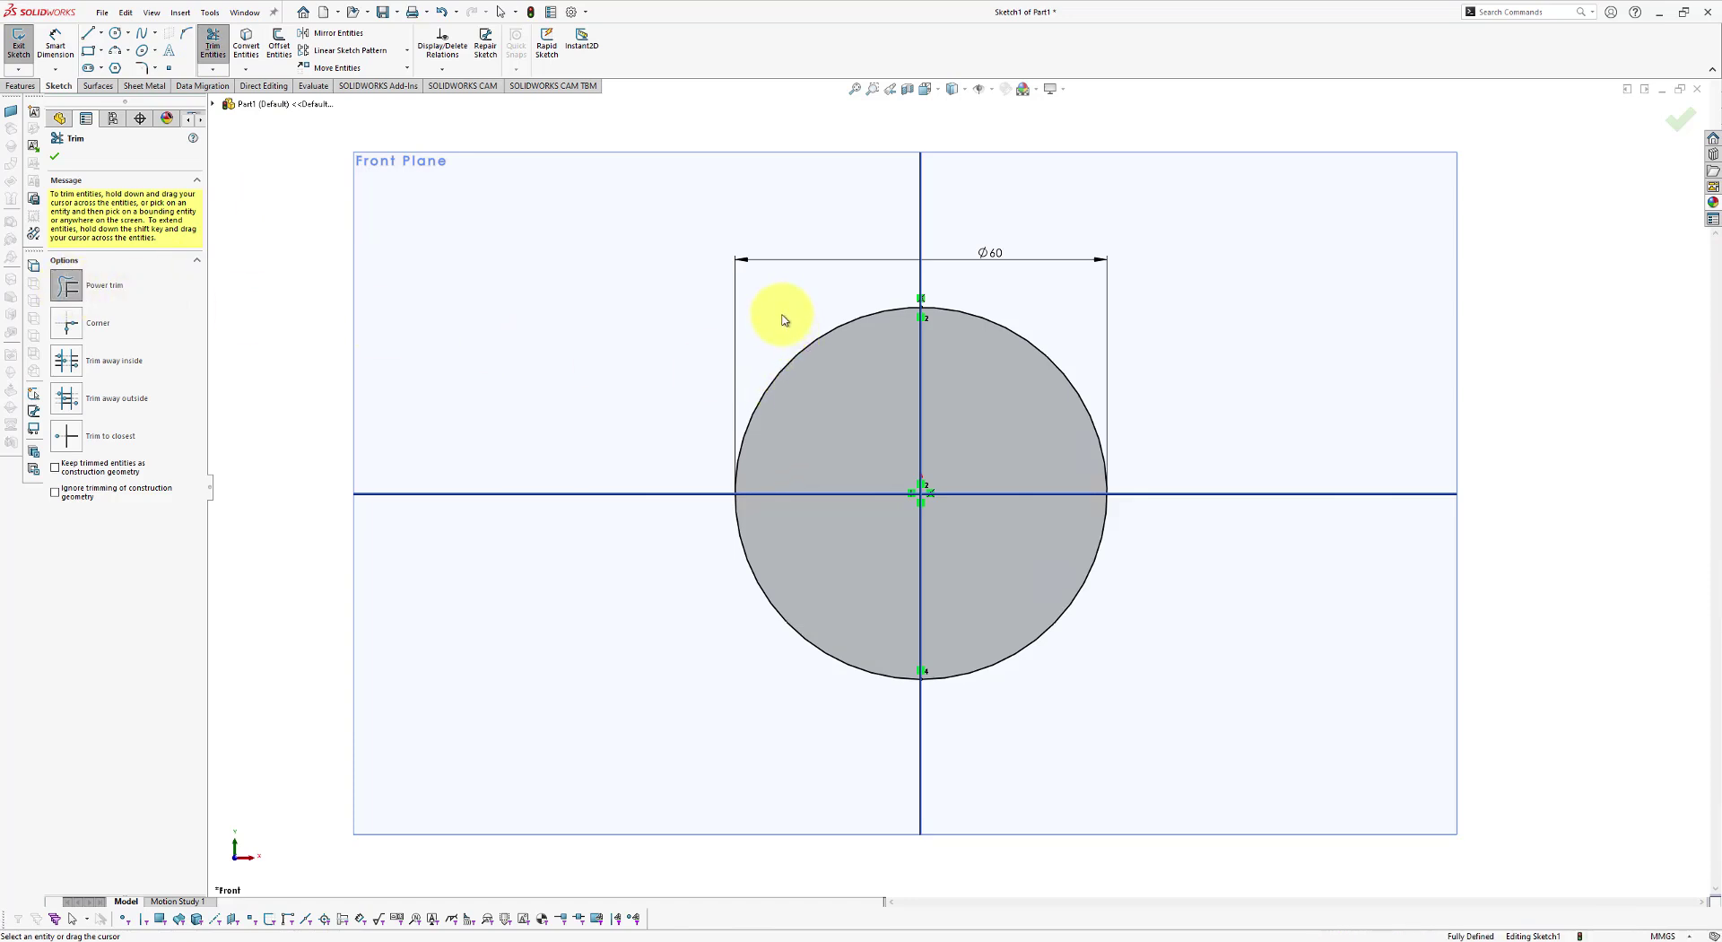
drag(799, 346, 804, 362)
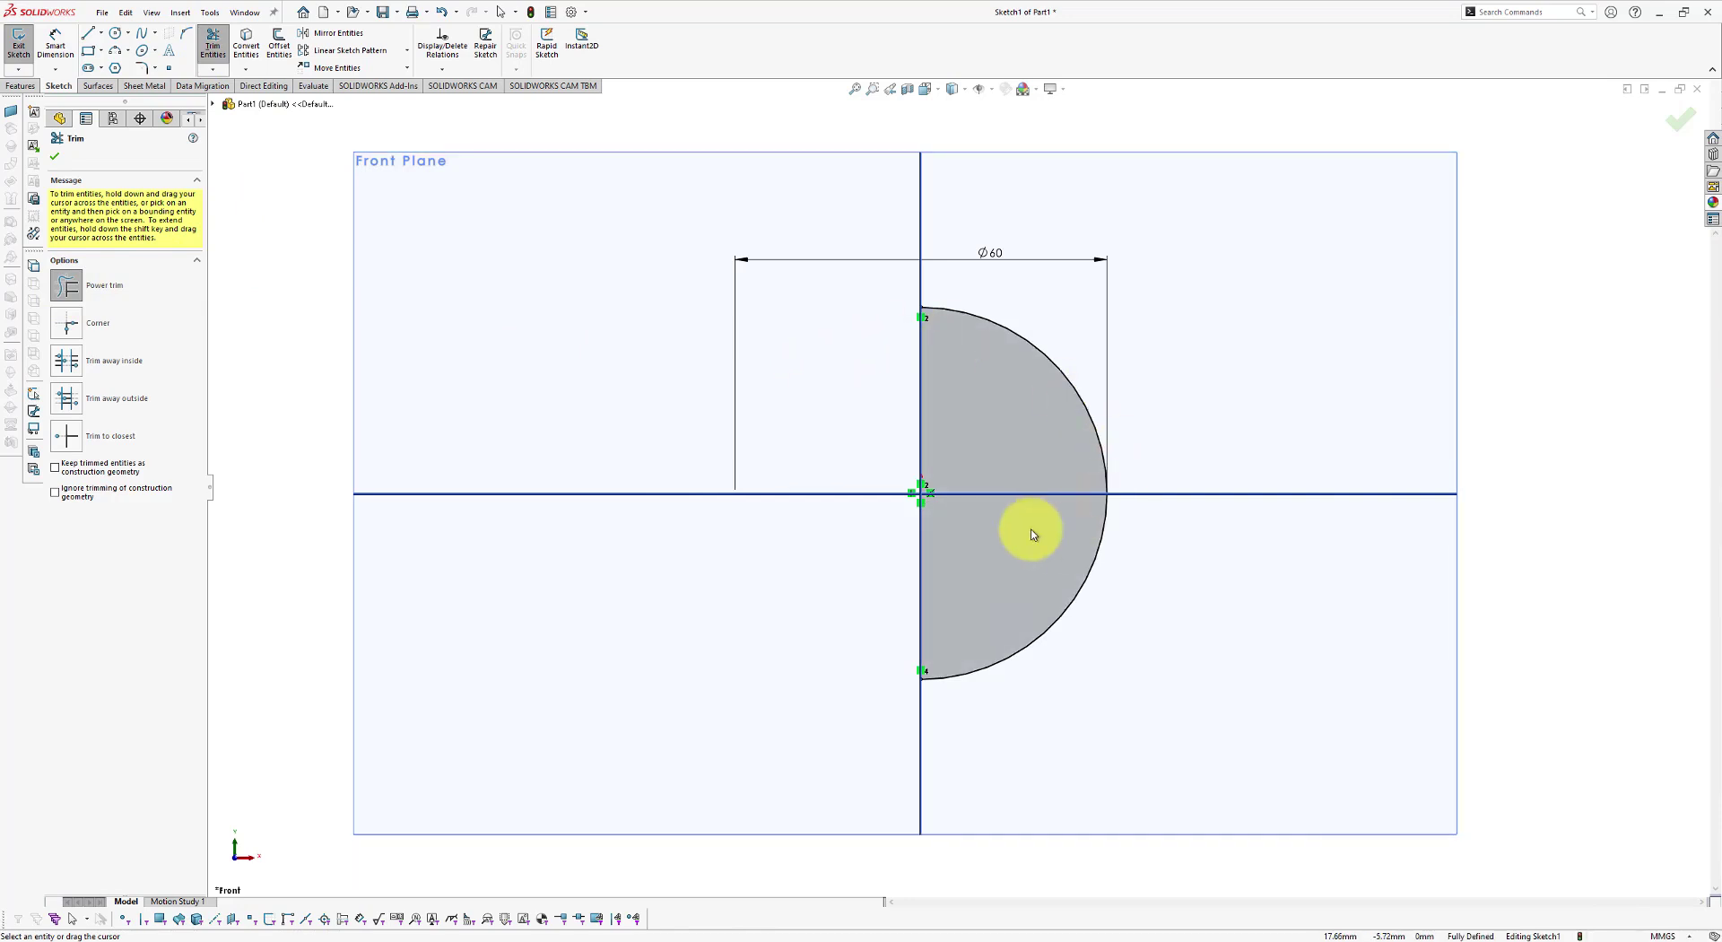
click(57, 158)
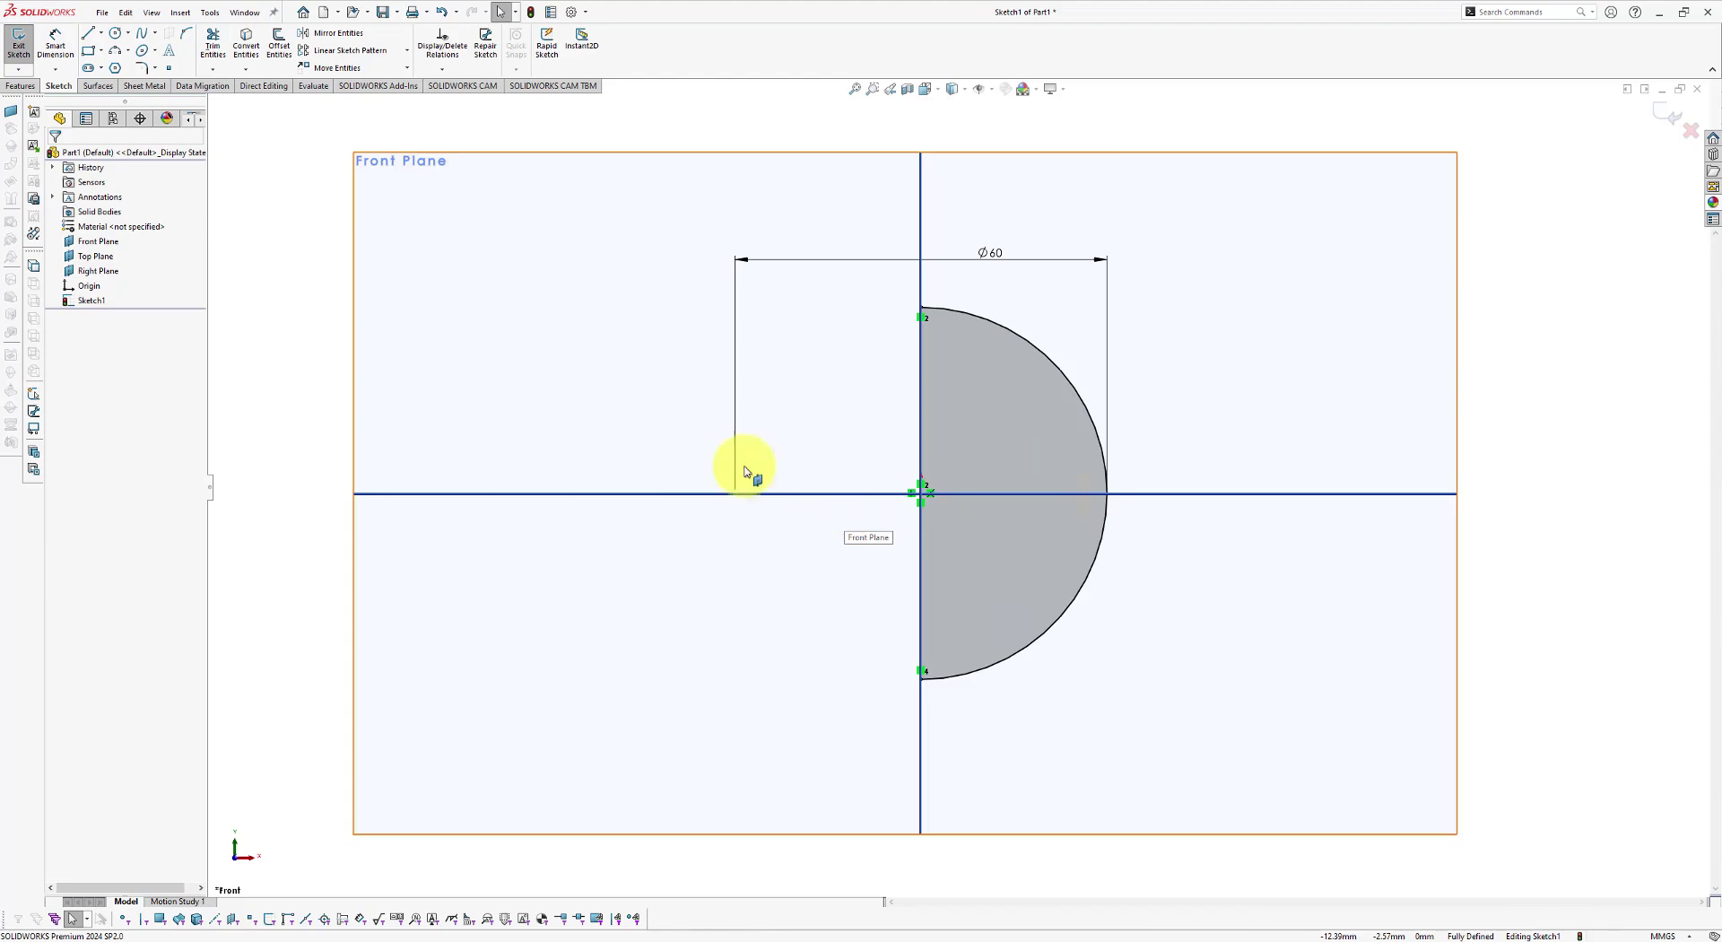
Step: Revolve the half-circle profile 360° about its vertical straight edge to form a solid sphere
click(22, 87)
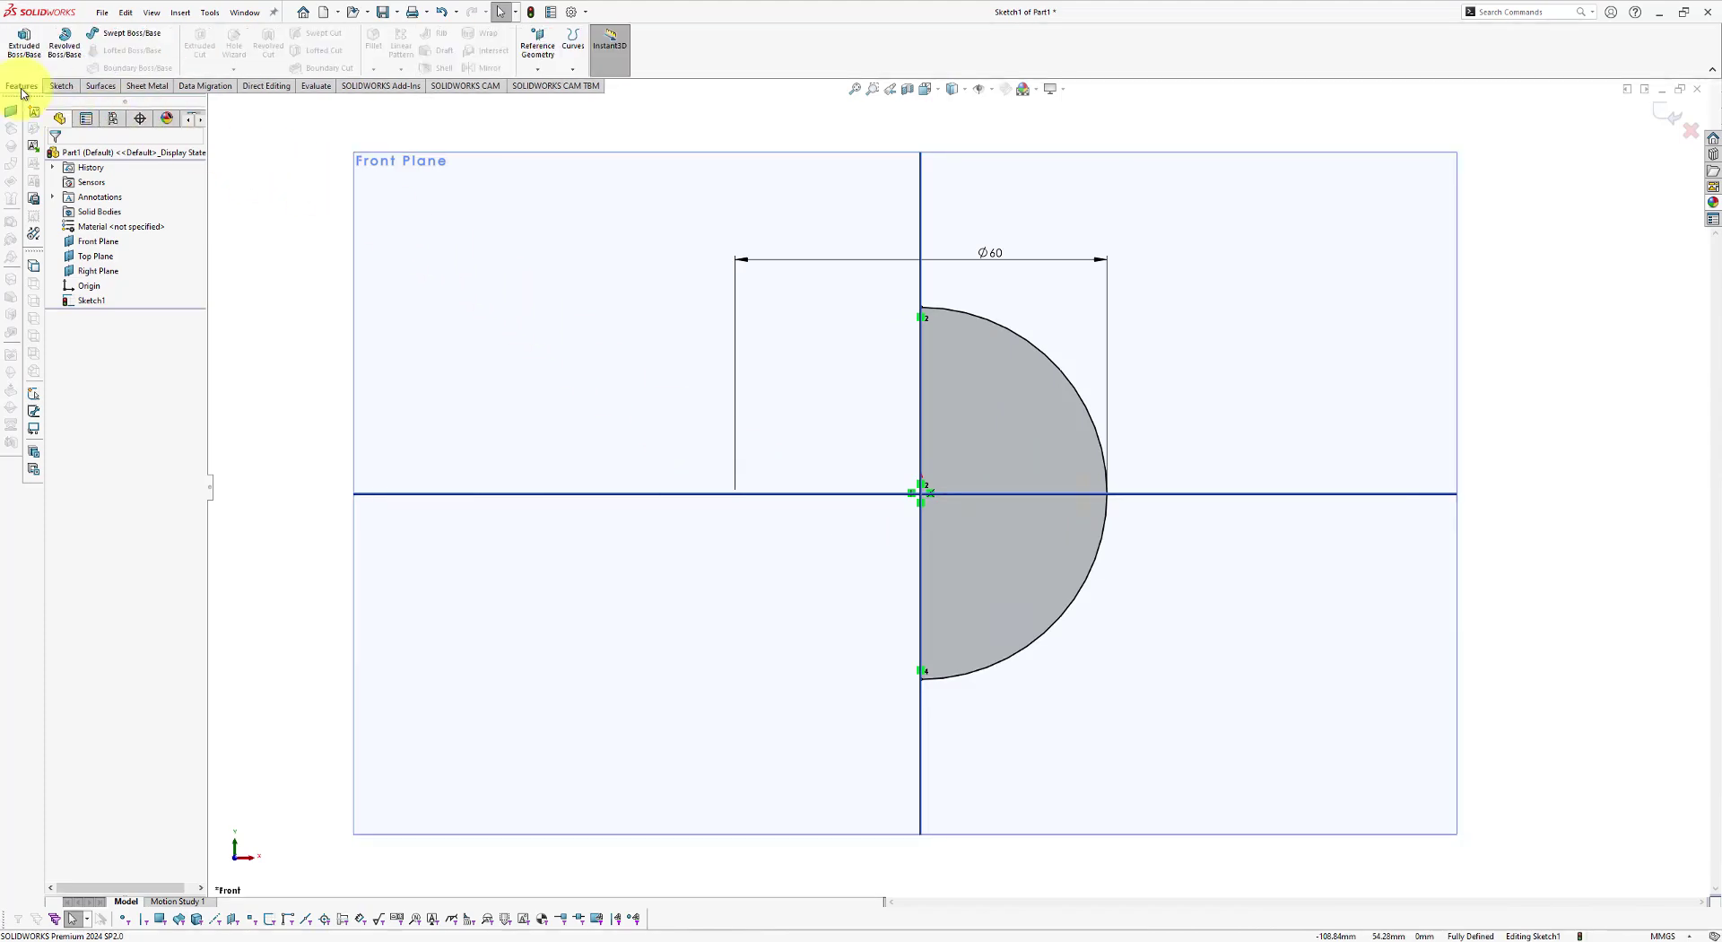
click(65, 49)
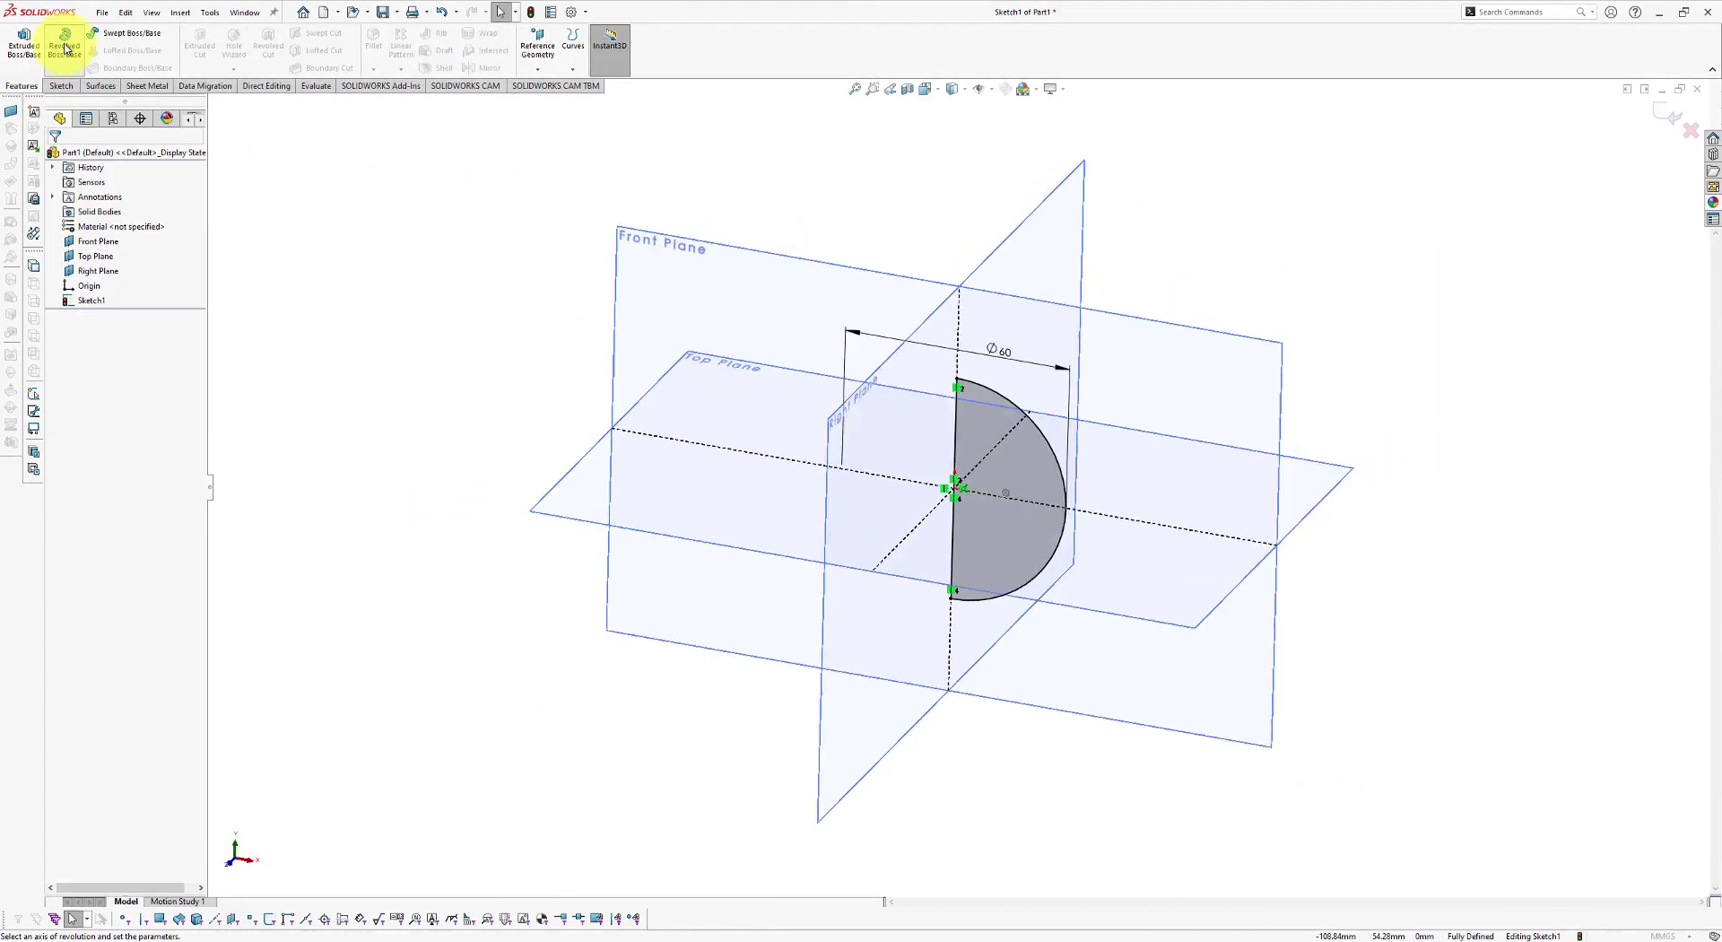
click(95, 199)
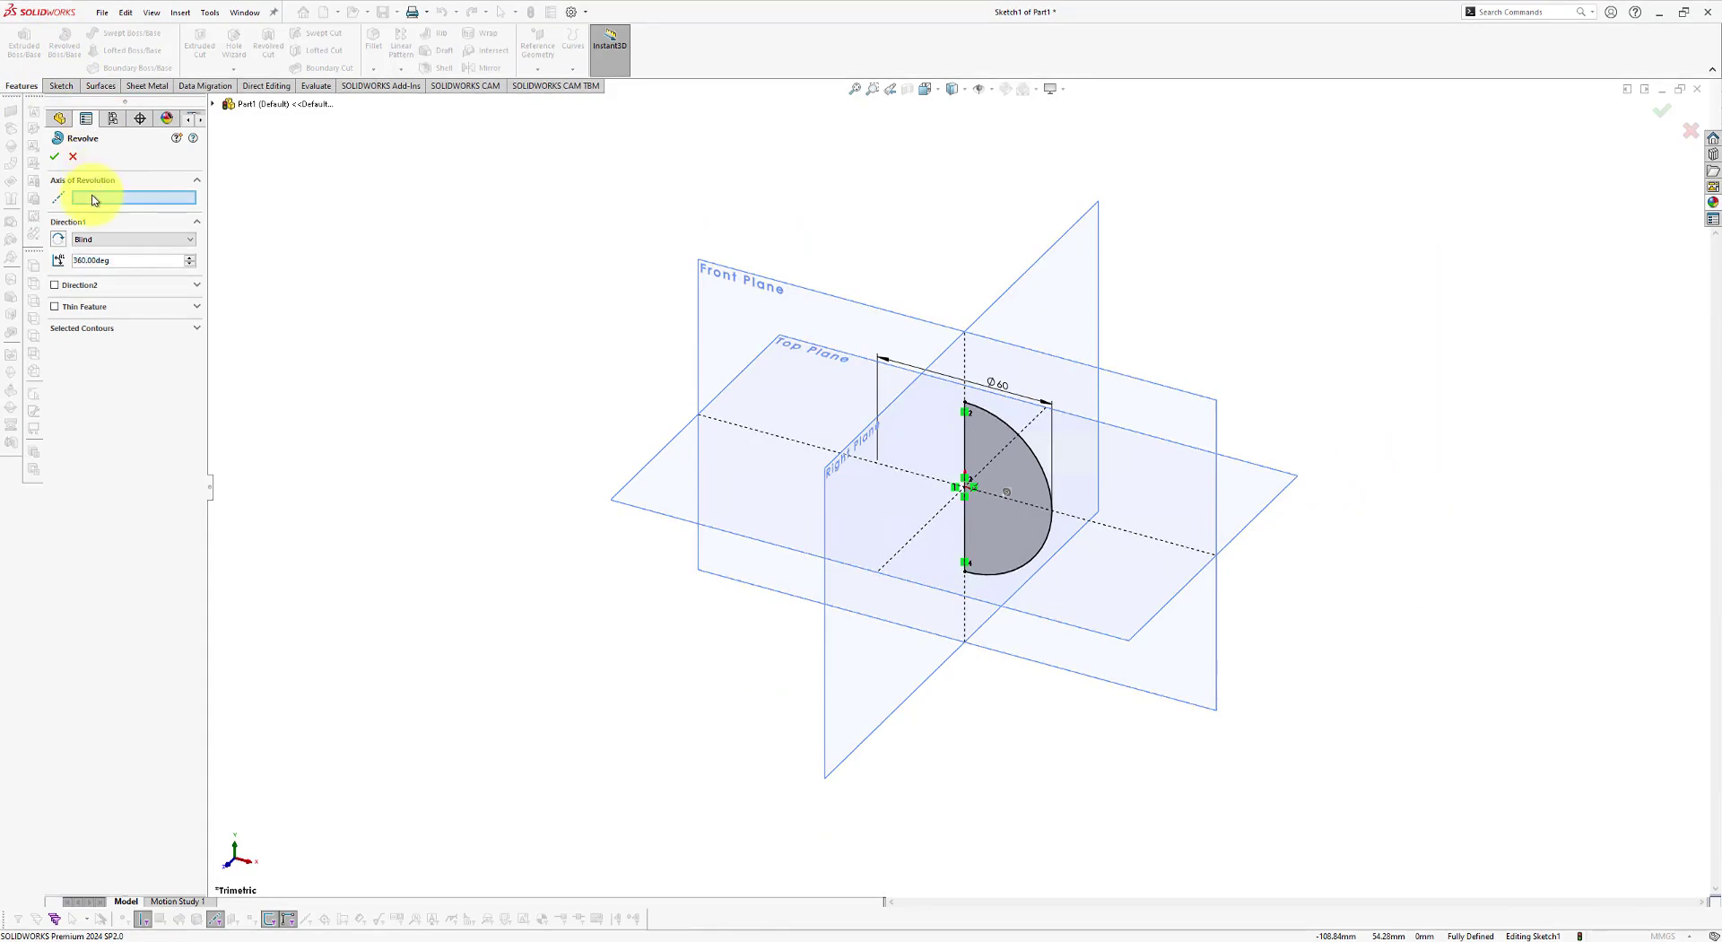
scroll(1145, 500, down, 5)
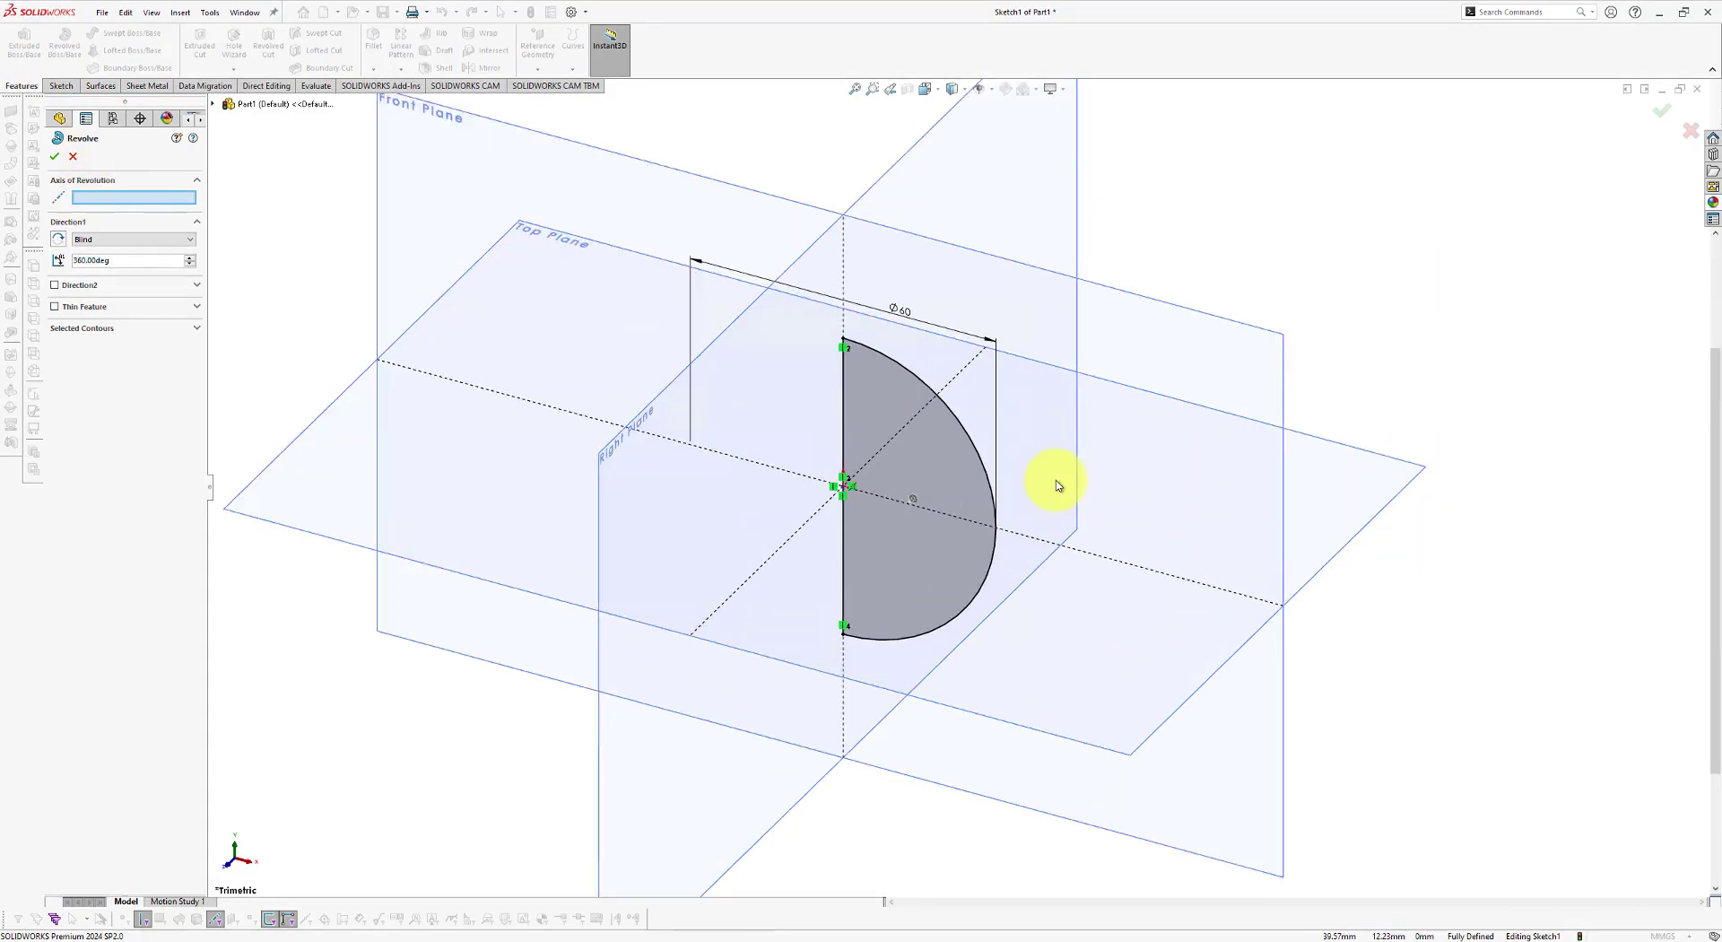
click(797, 366)
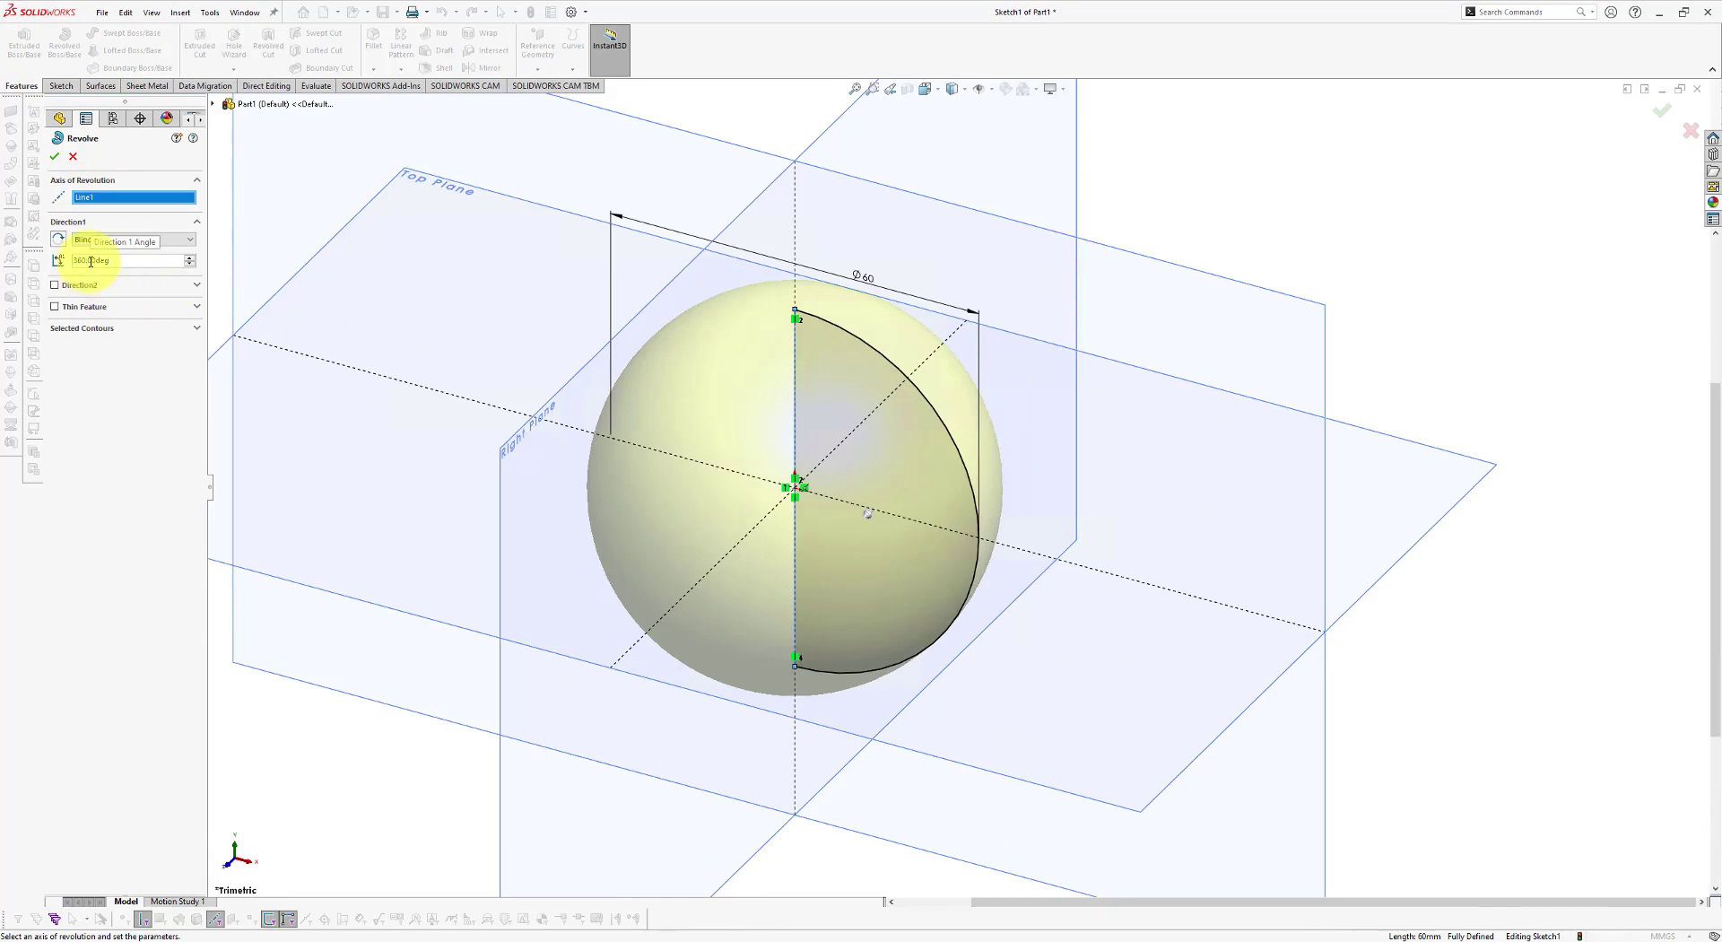
click(55, 158)
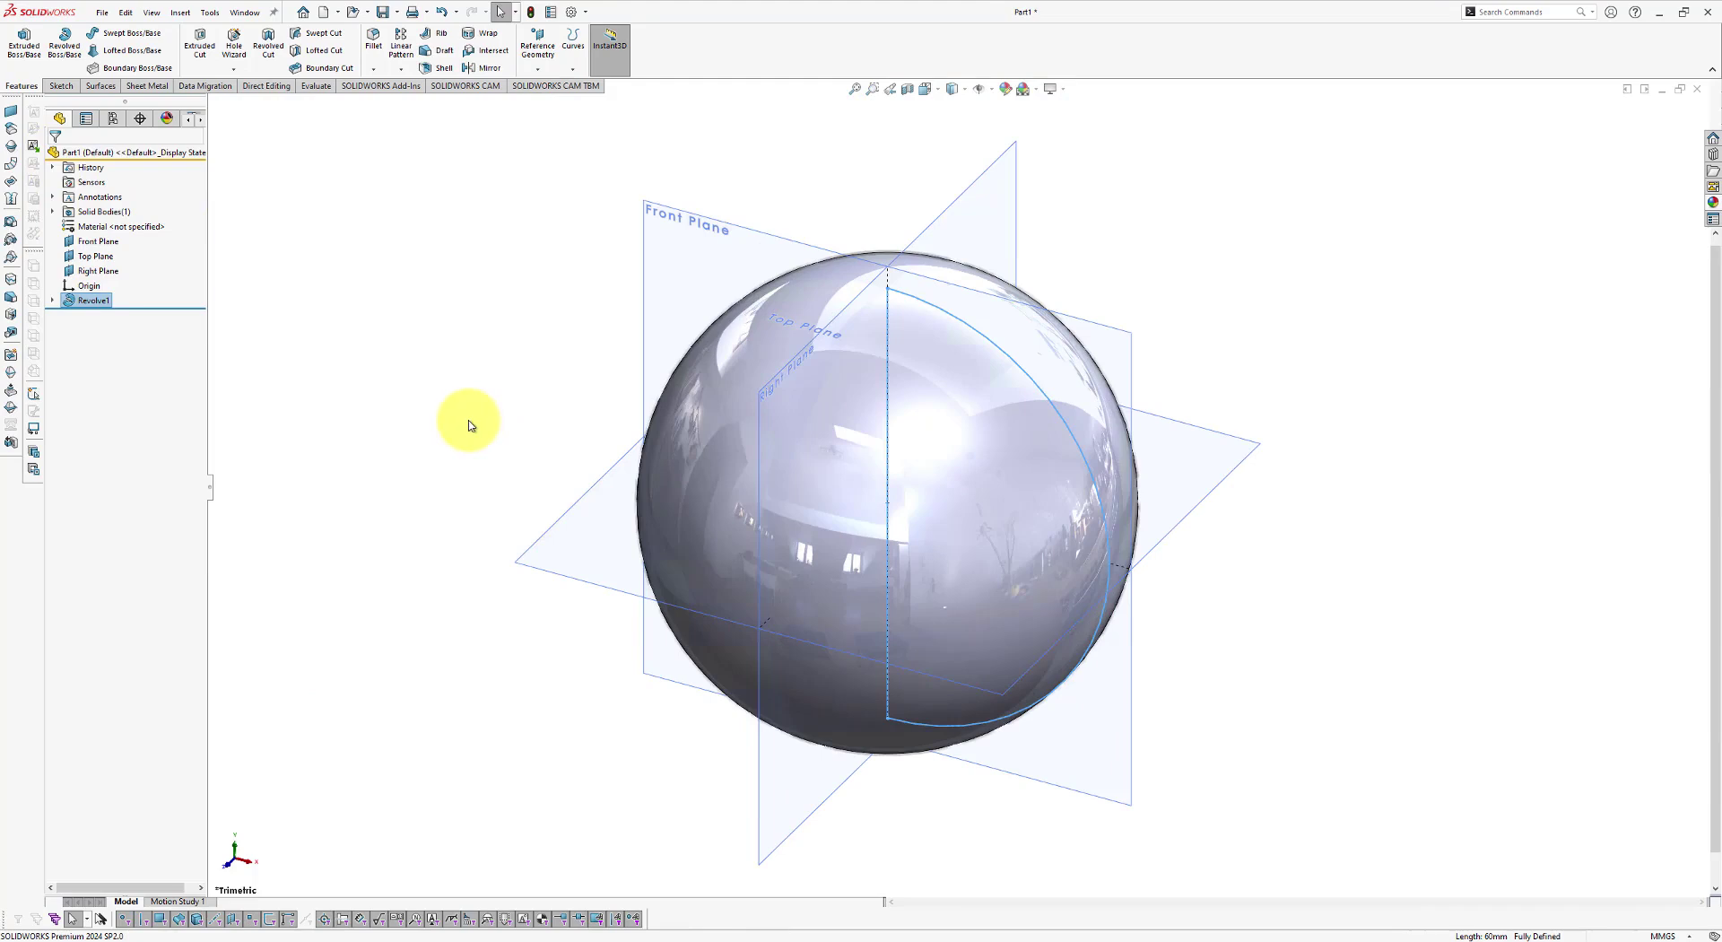
Step: Save the part as Tennis Ball in the Tennis Ball folder
click(383, 14)
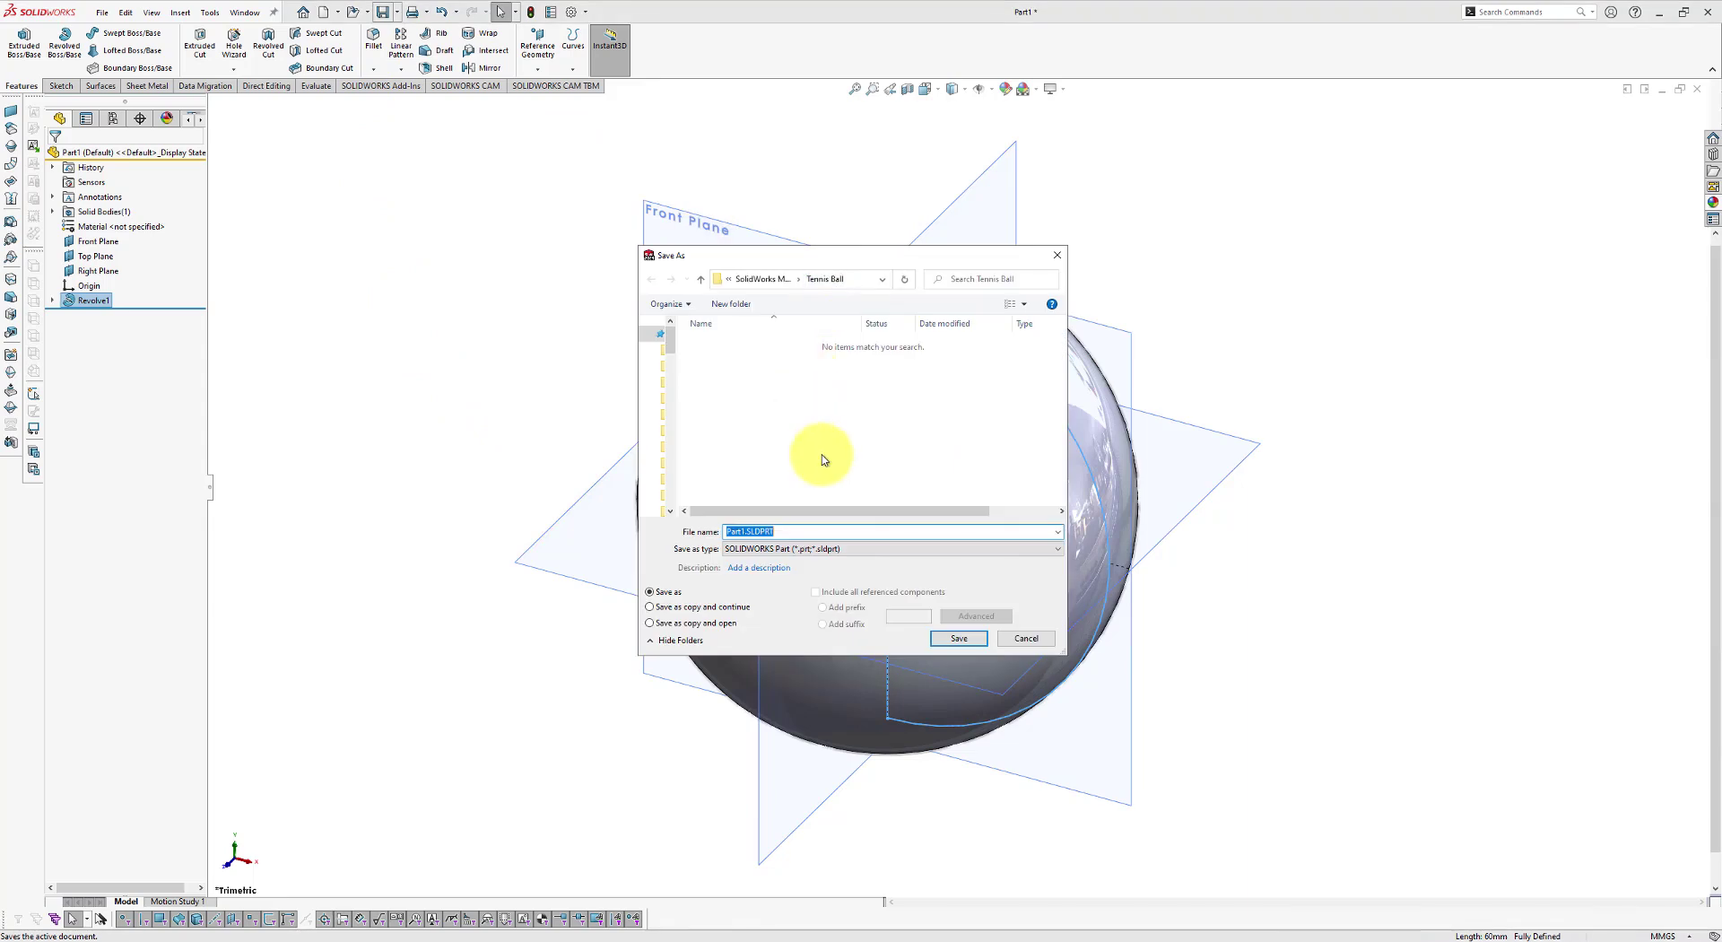
drag(744, 532, 636, 525)
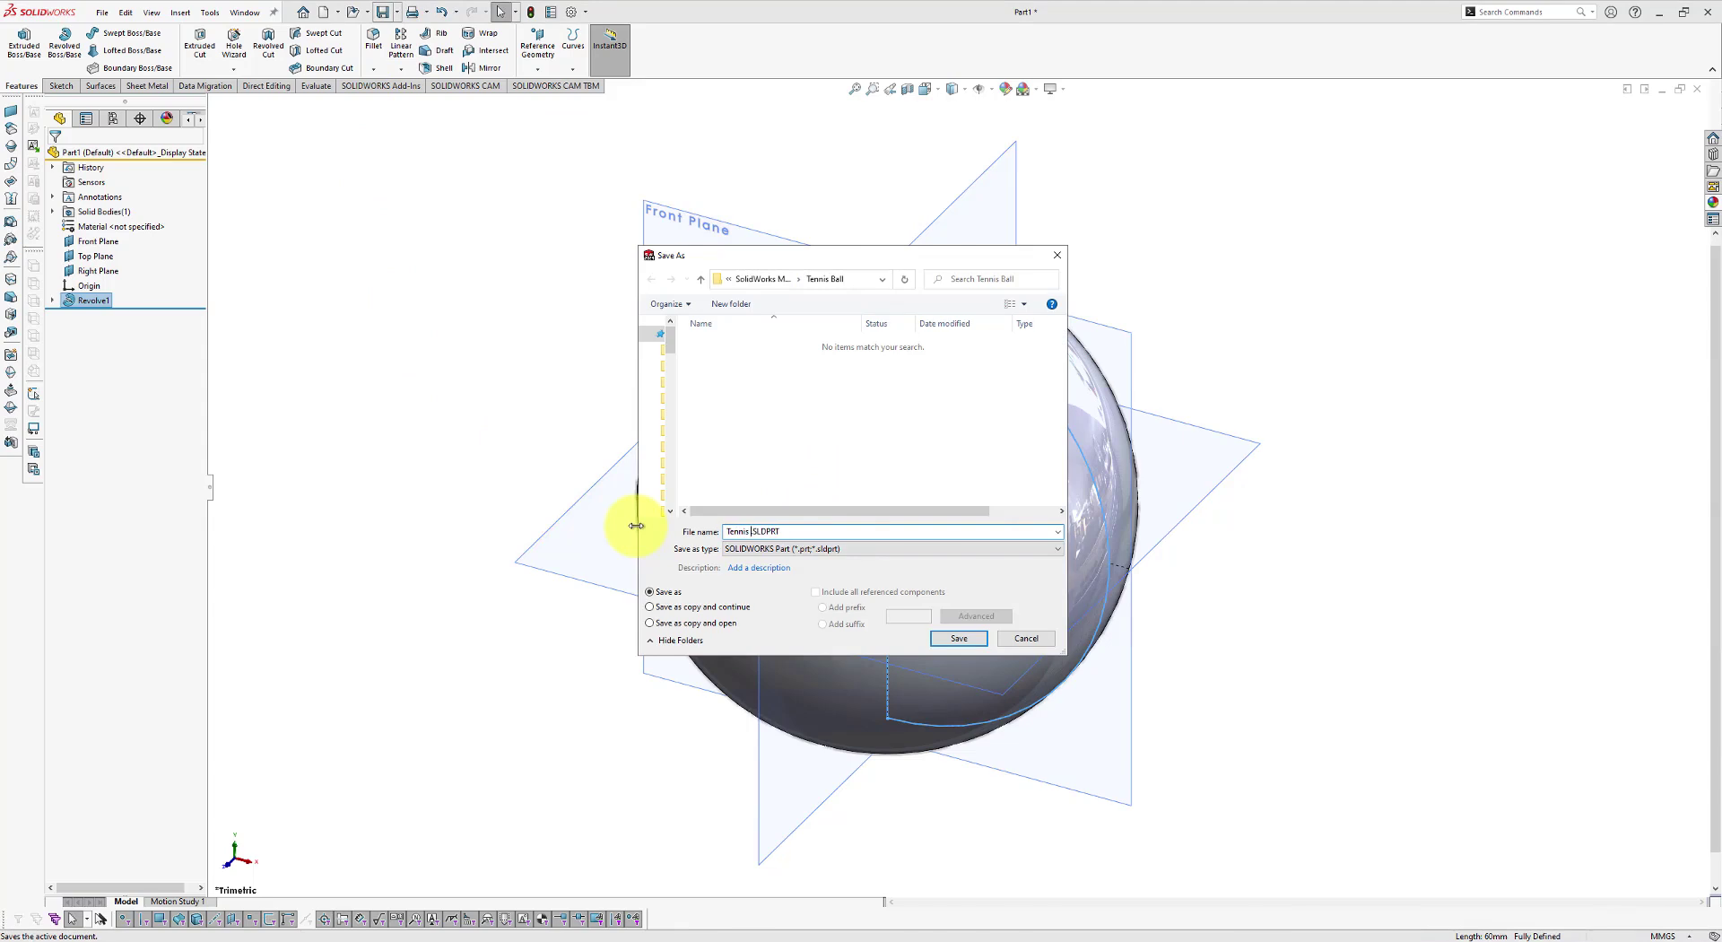
click(958, 638)
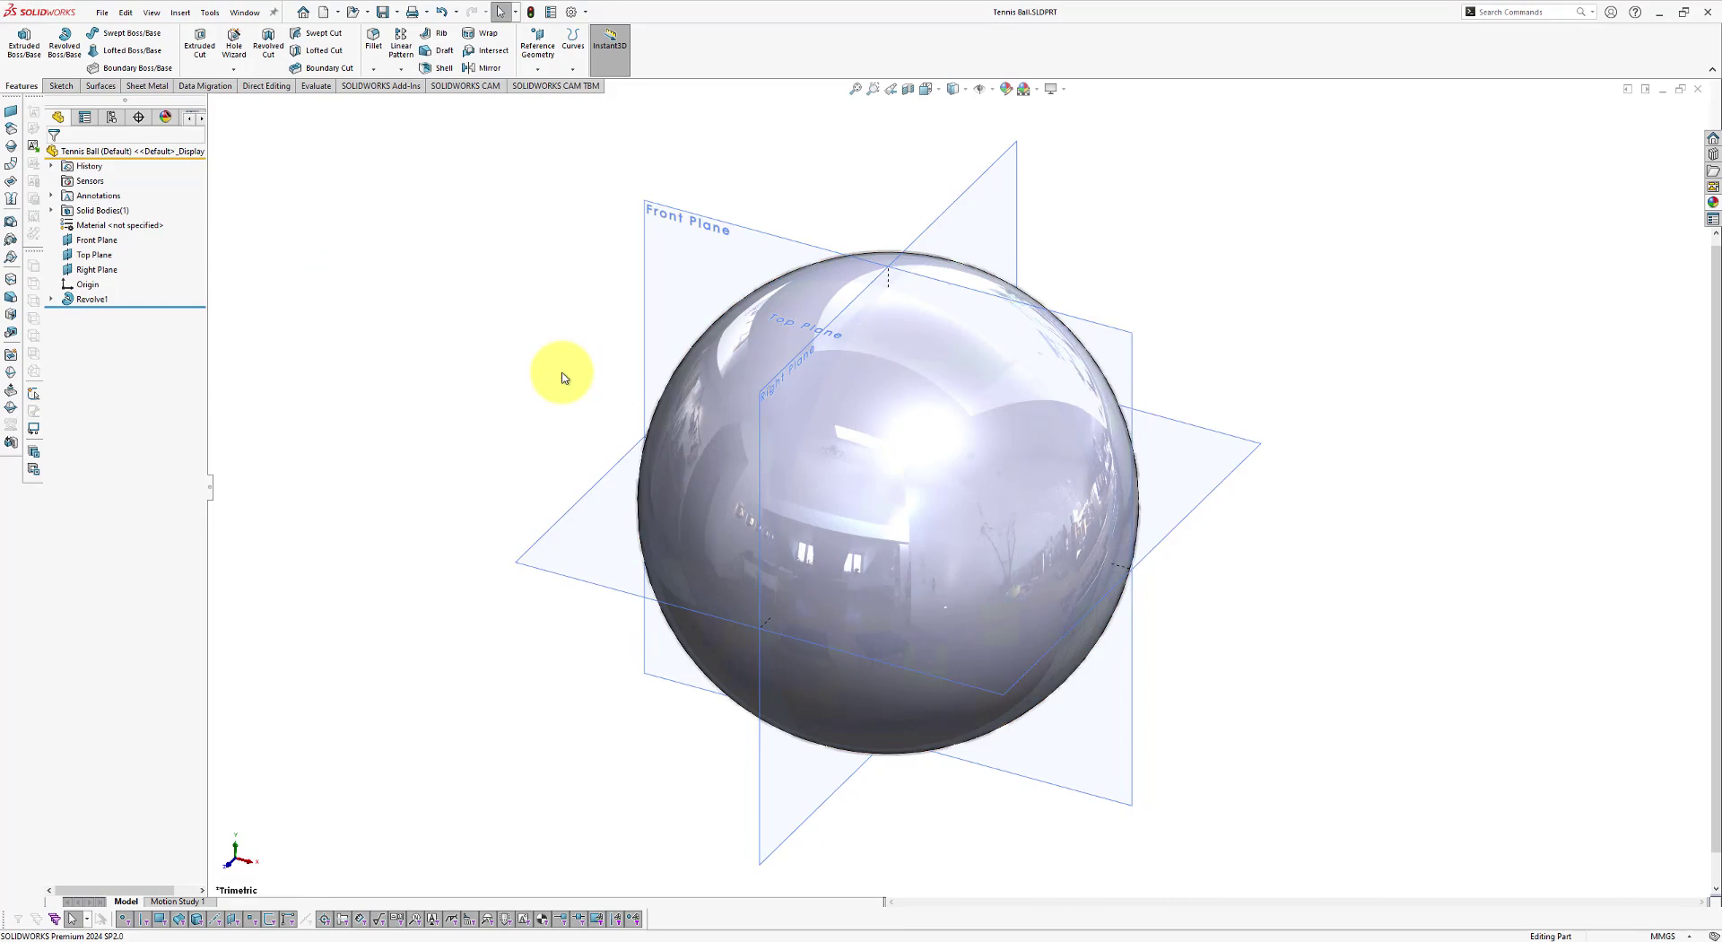
Step: Start a sketch on the Right Plane and draw a center rectangle about 39.8 by 44.9 mm from the origin to the ball's outline
click(971, 210)
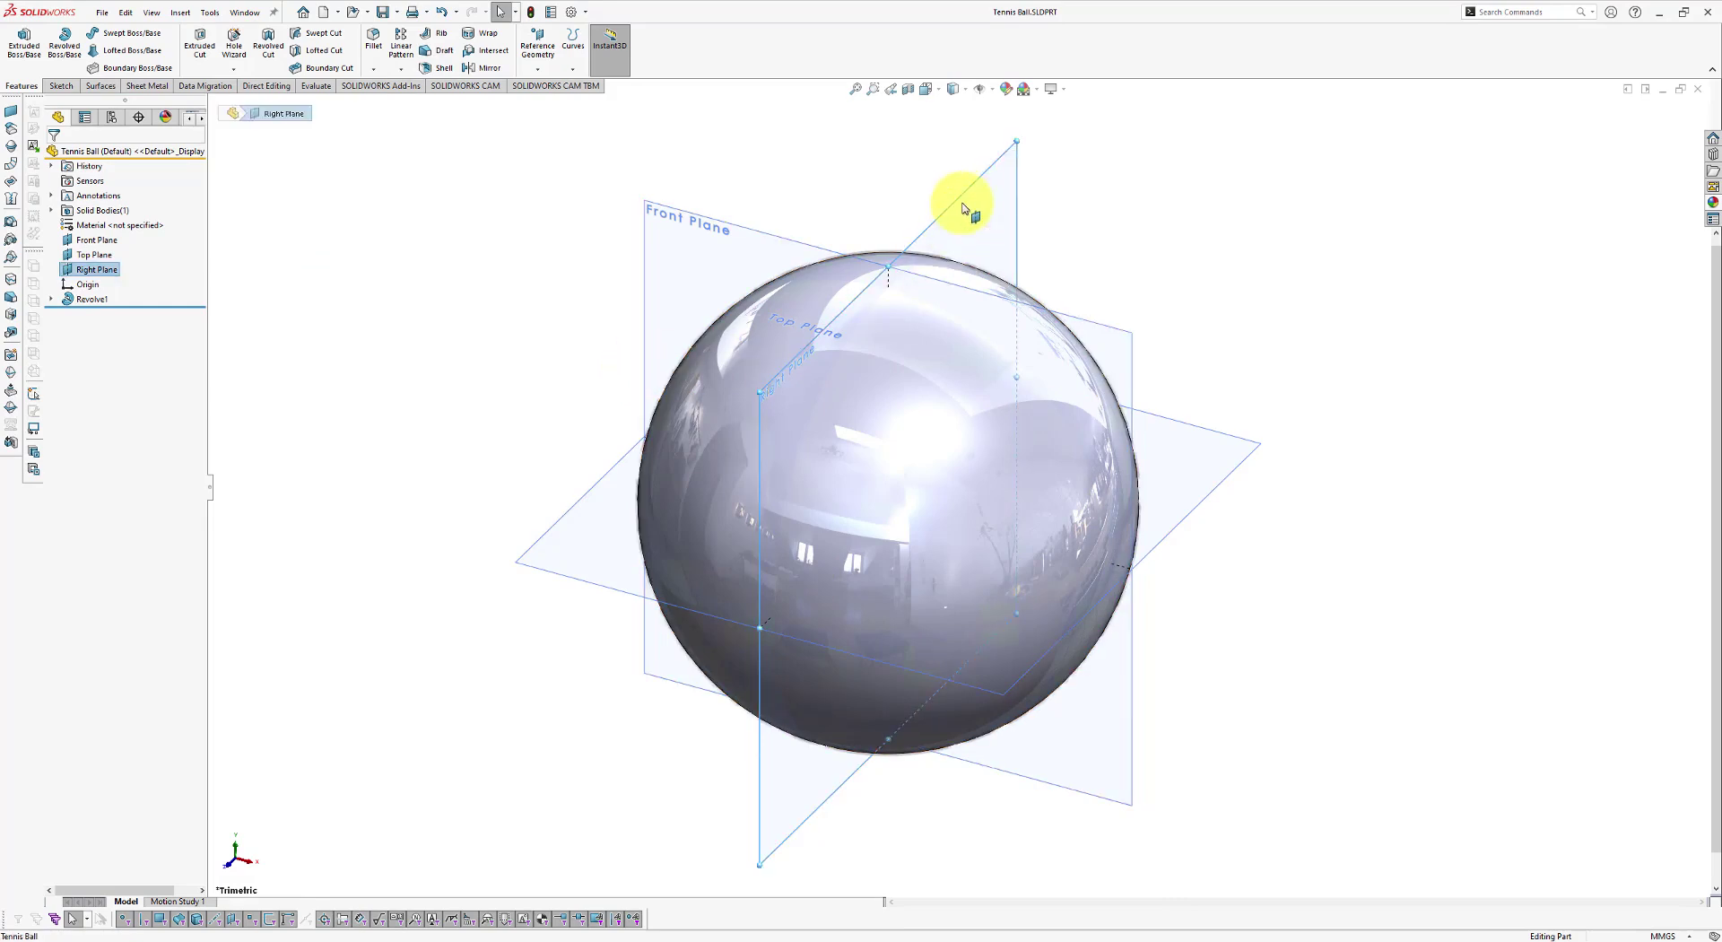
click(1026, 171)
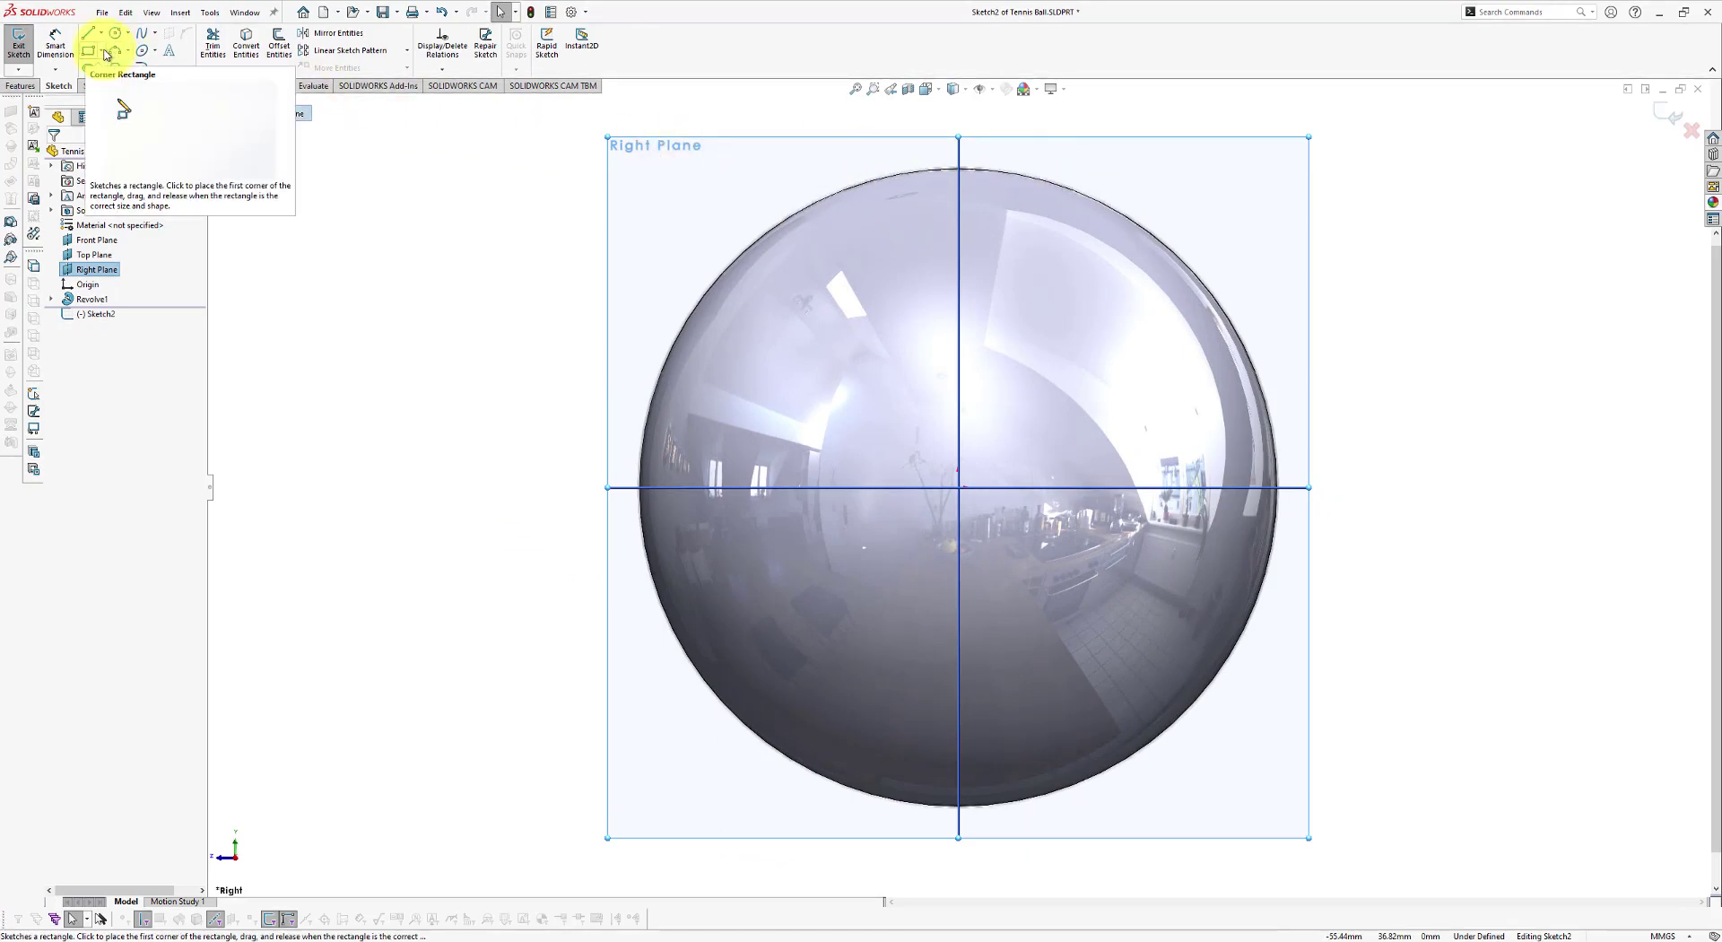
click(104, 53)
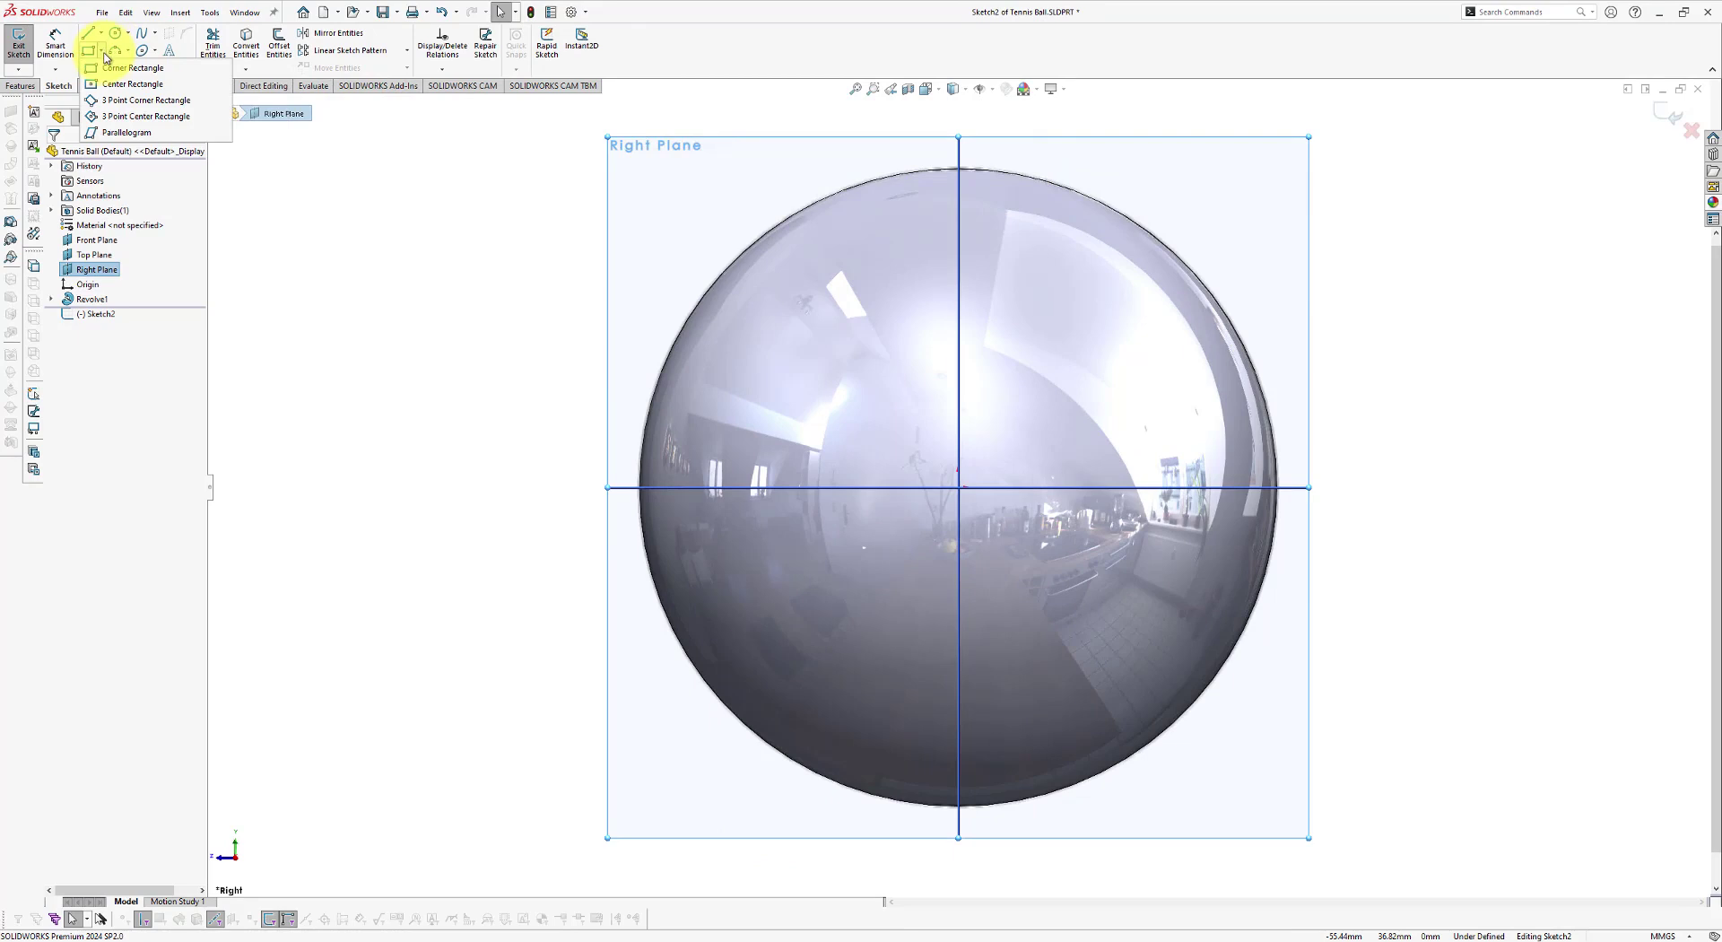
click(125, 86)
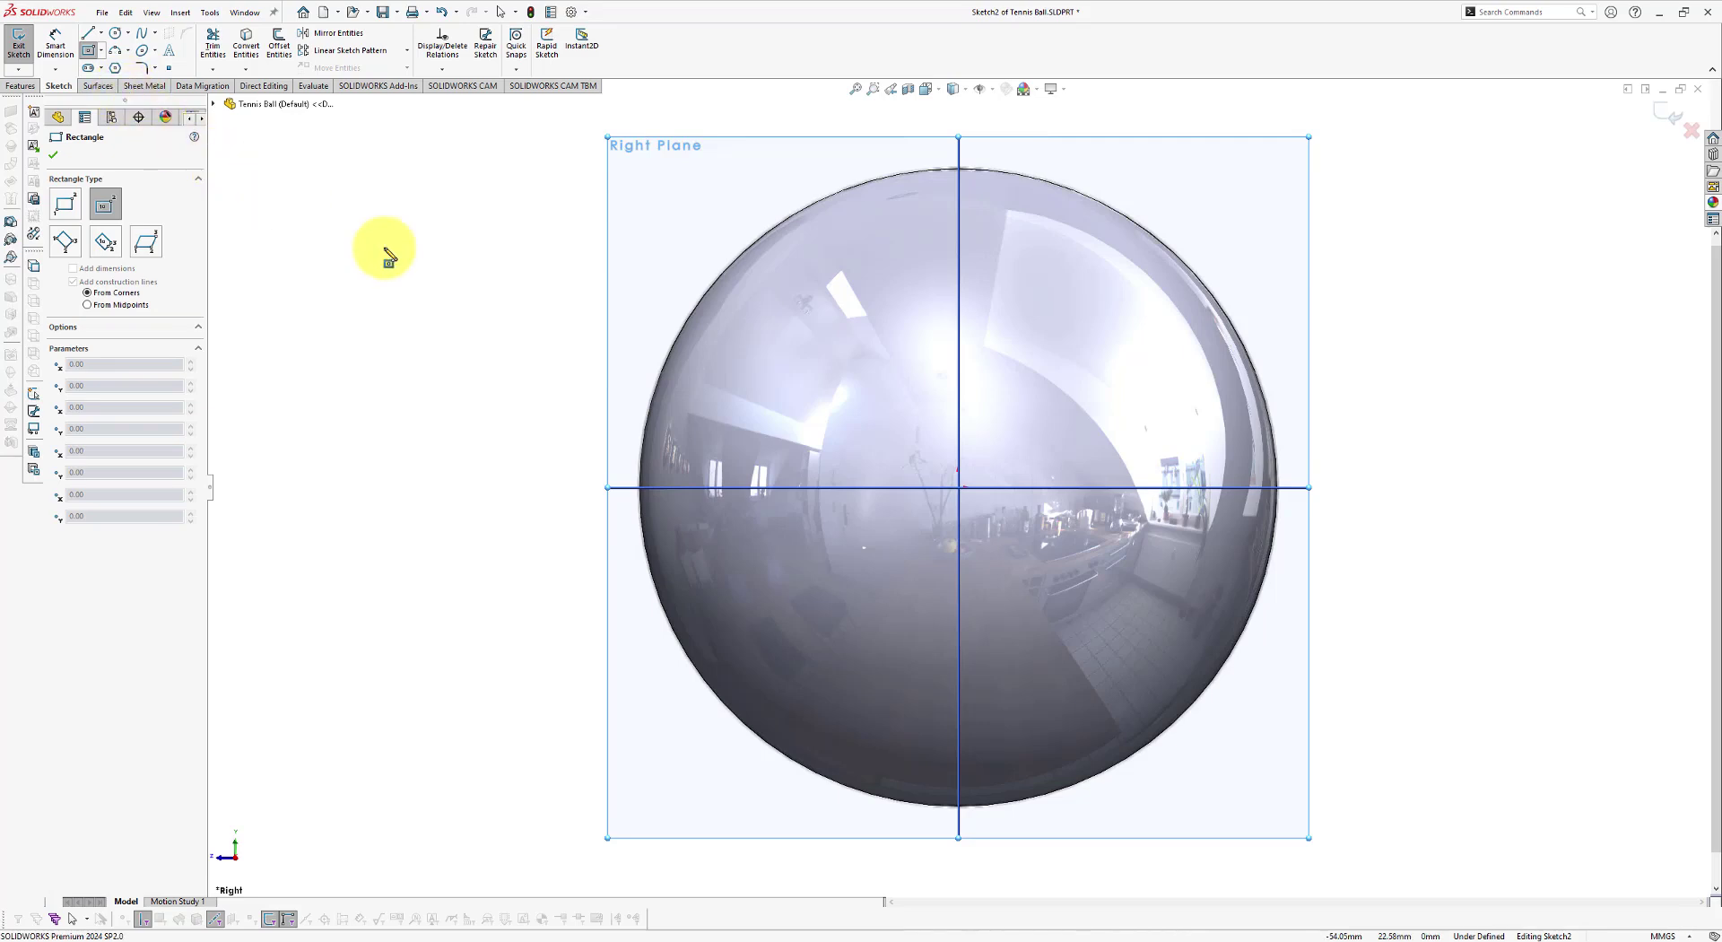
click(959, 488)
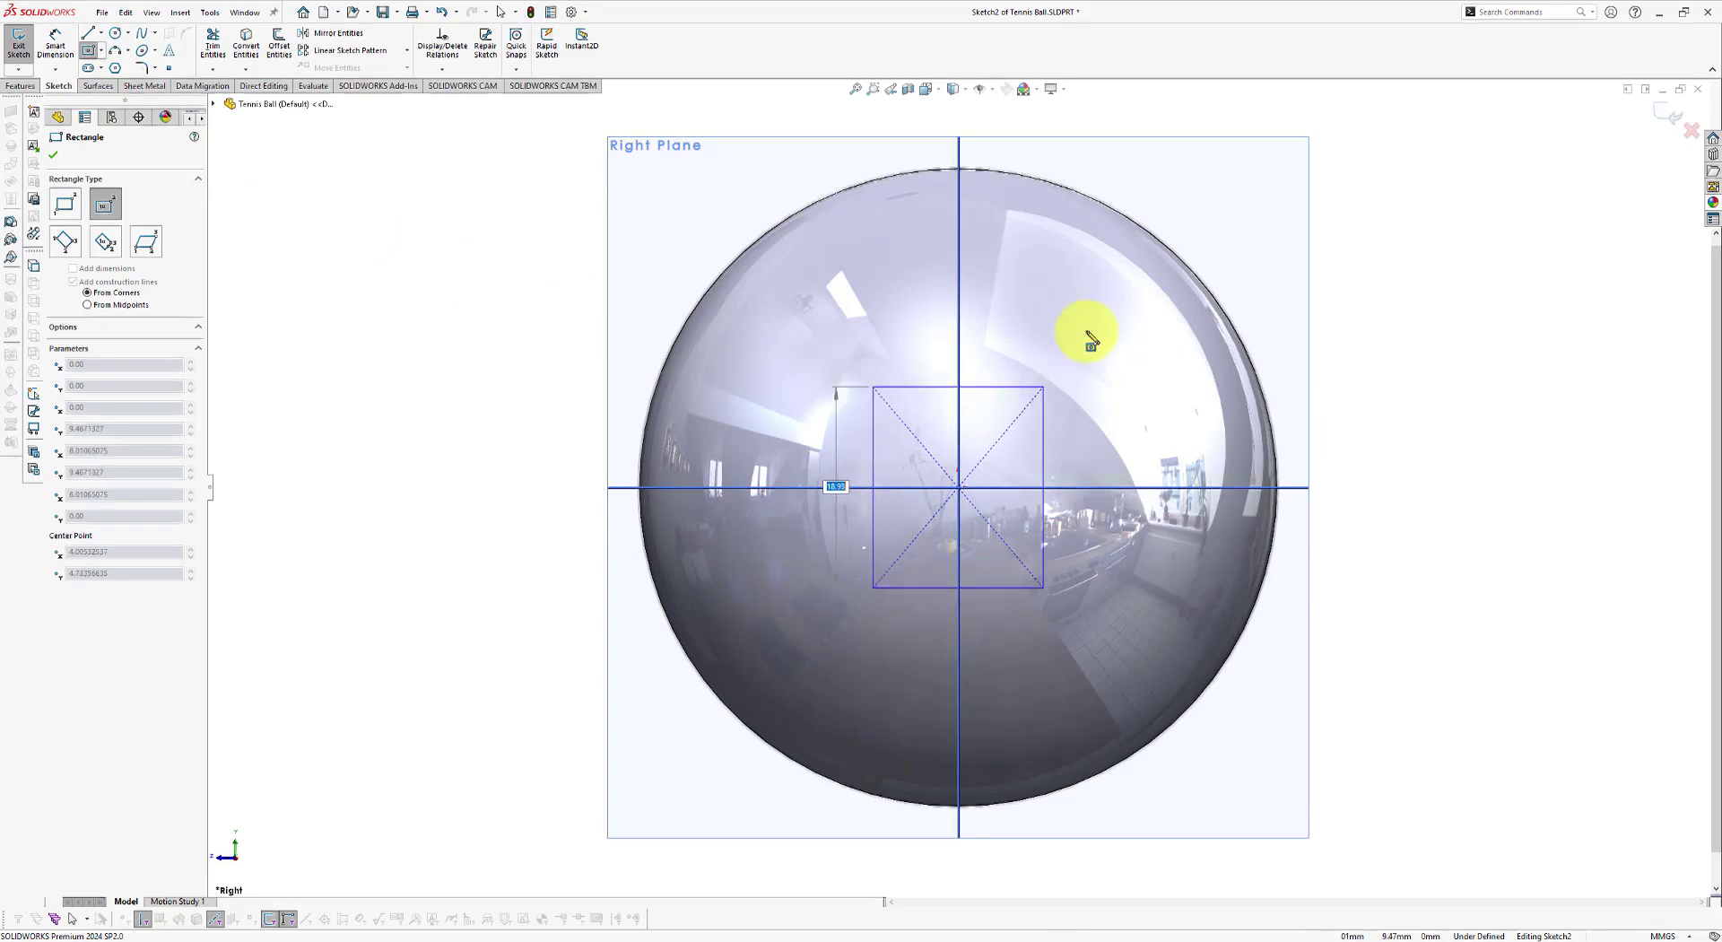
click(1171, 250)
right_click(1228, 238)
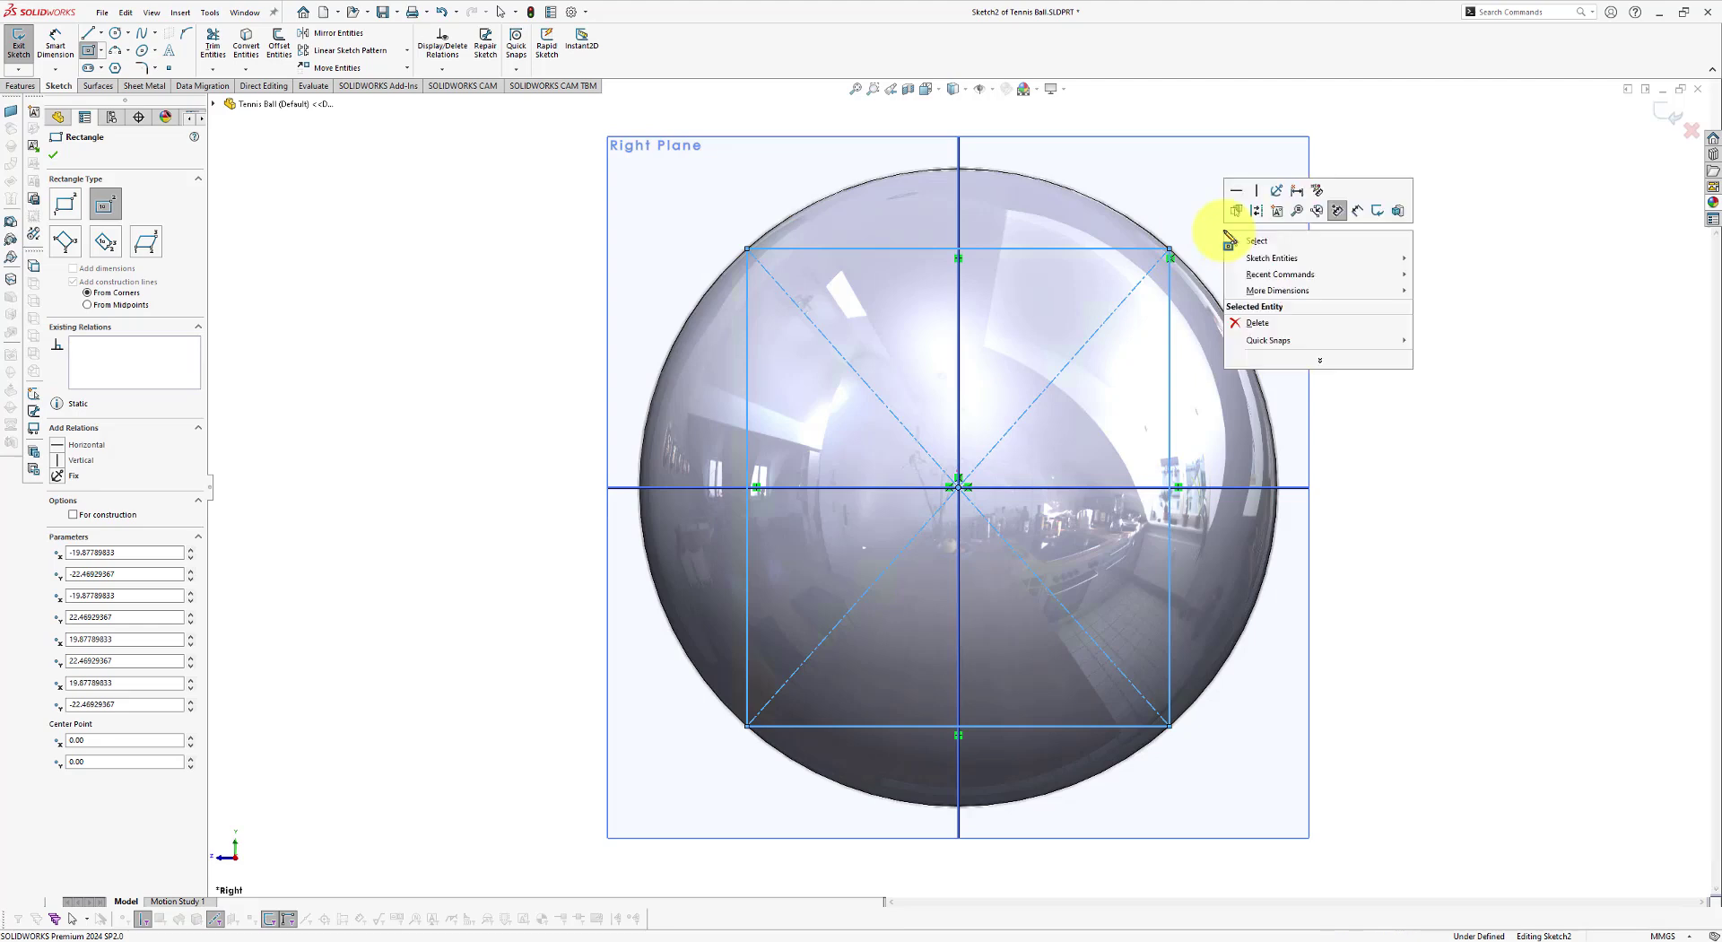
click(1261, 240)
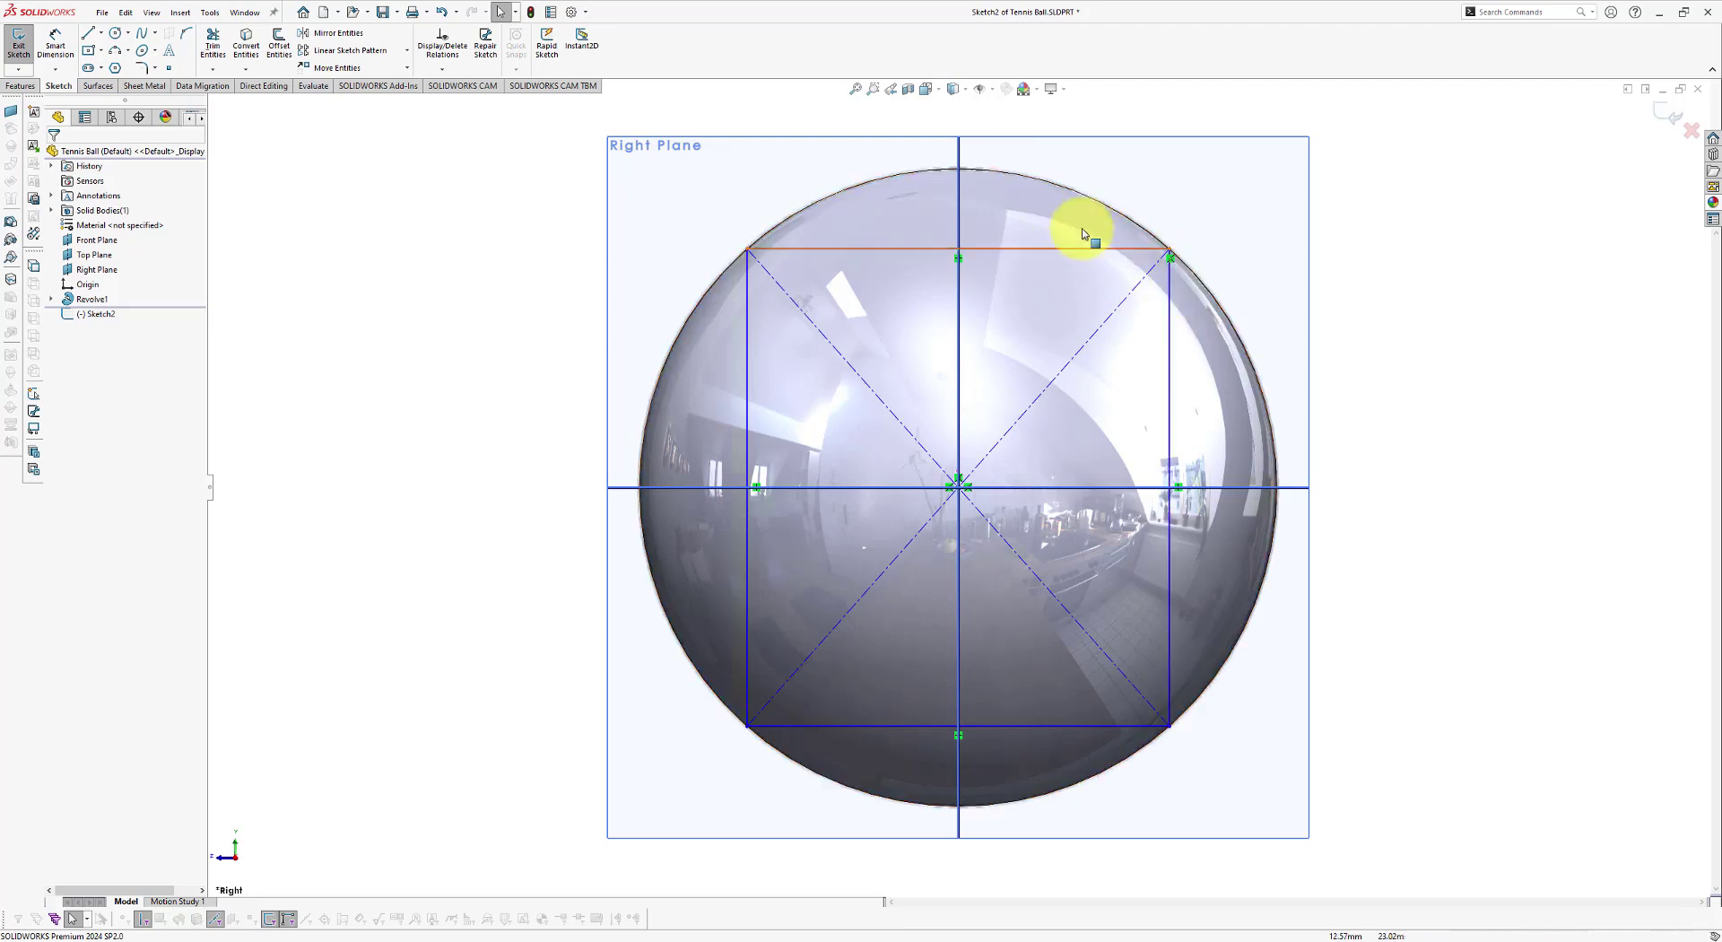
Step: Make the rectangle's right and top sides equal in length
click(1171, 317)
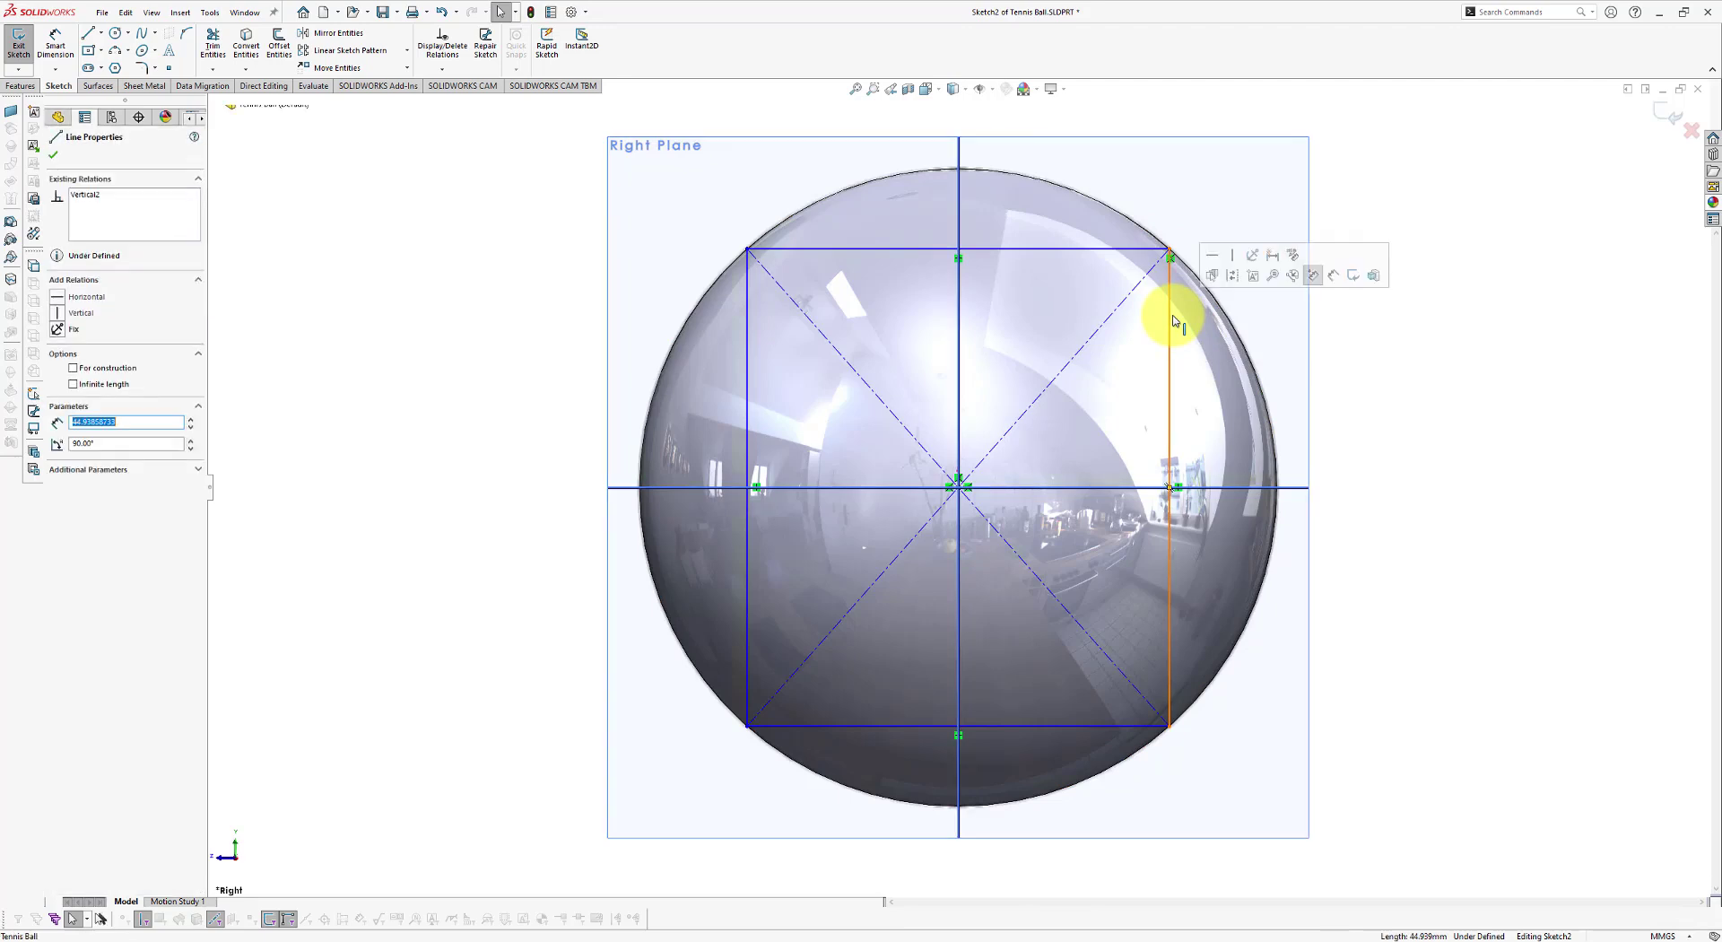
ctrl+click(1076, 250)
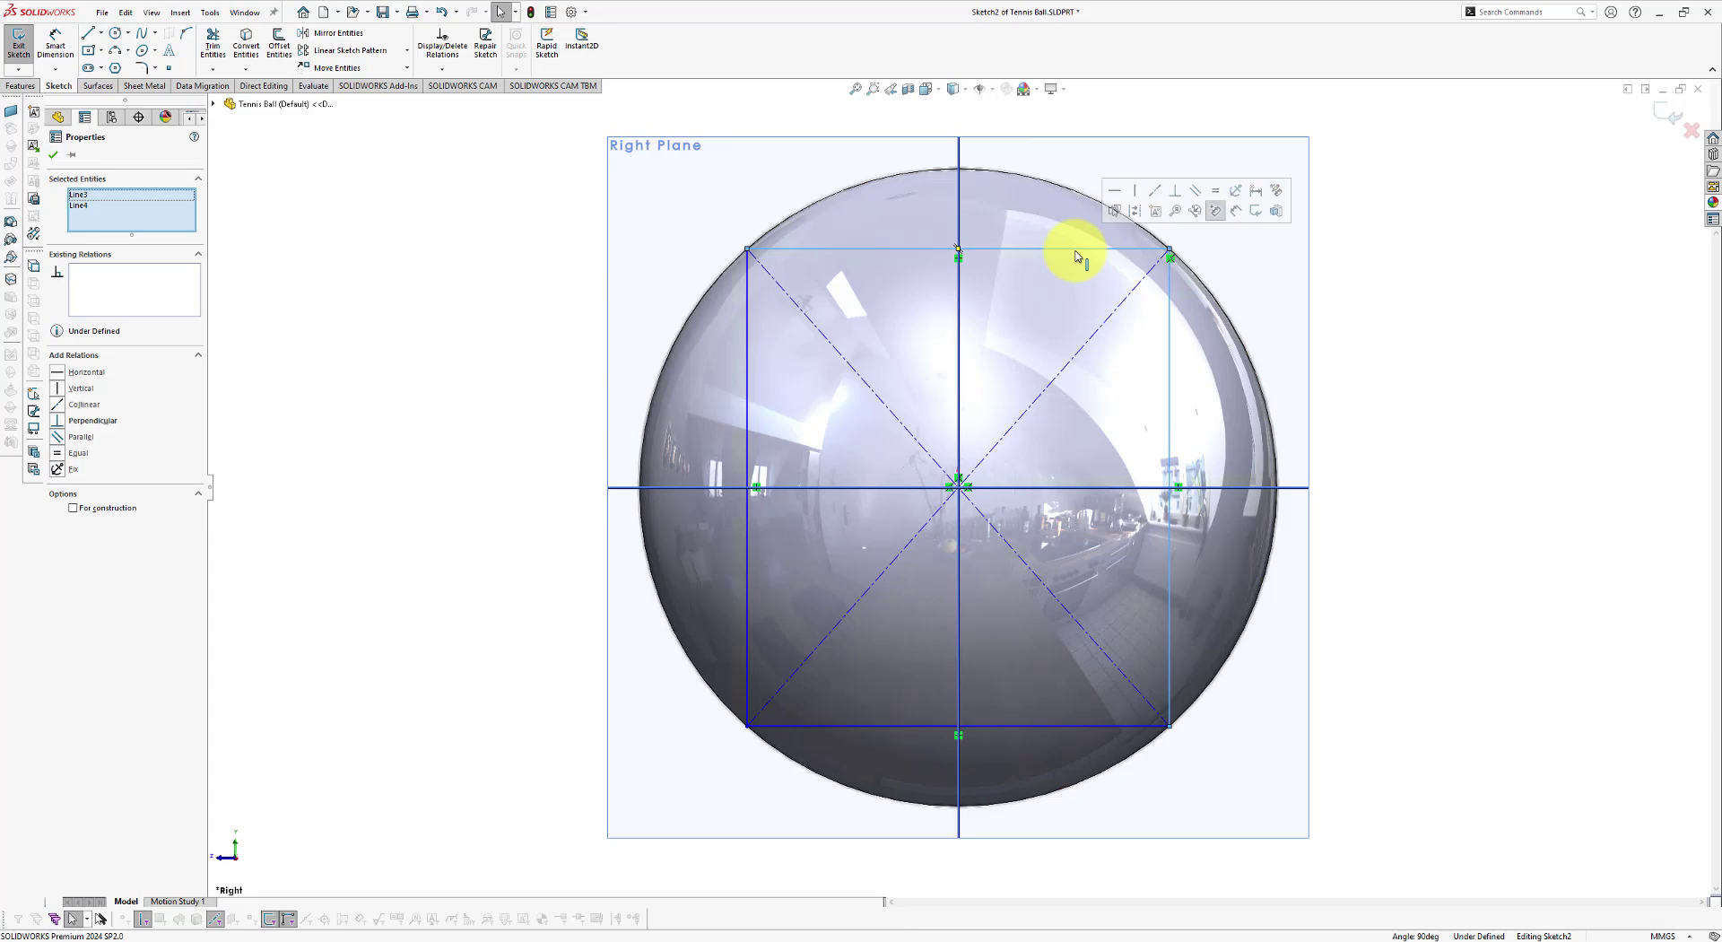
click(1216, 193)
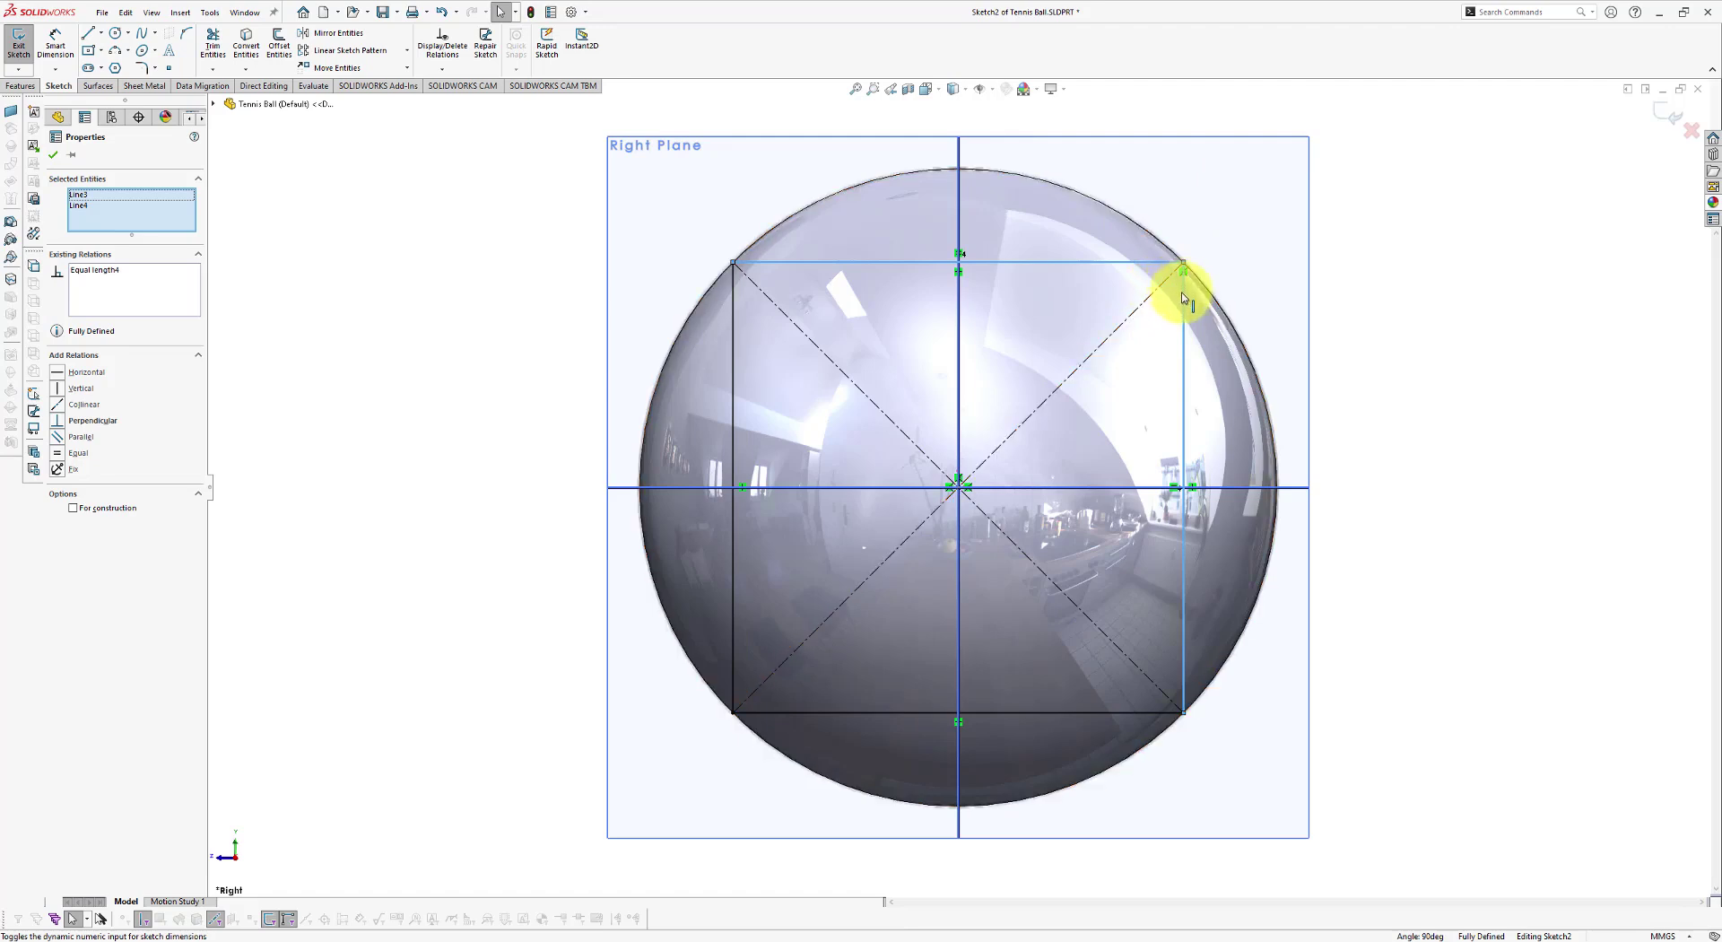
click(1241, 287)
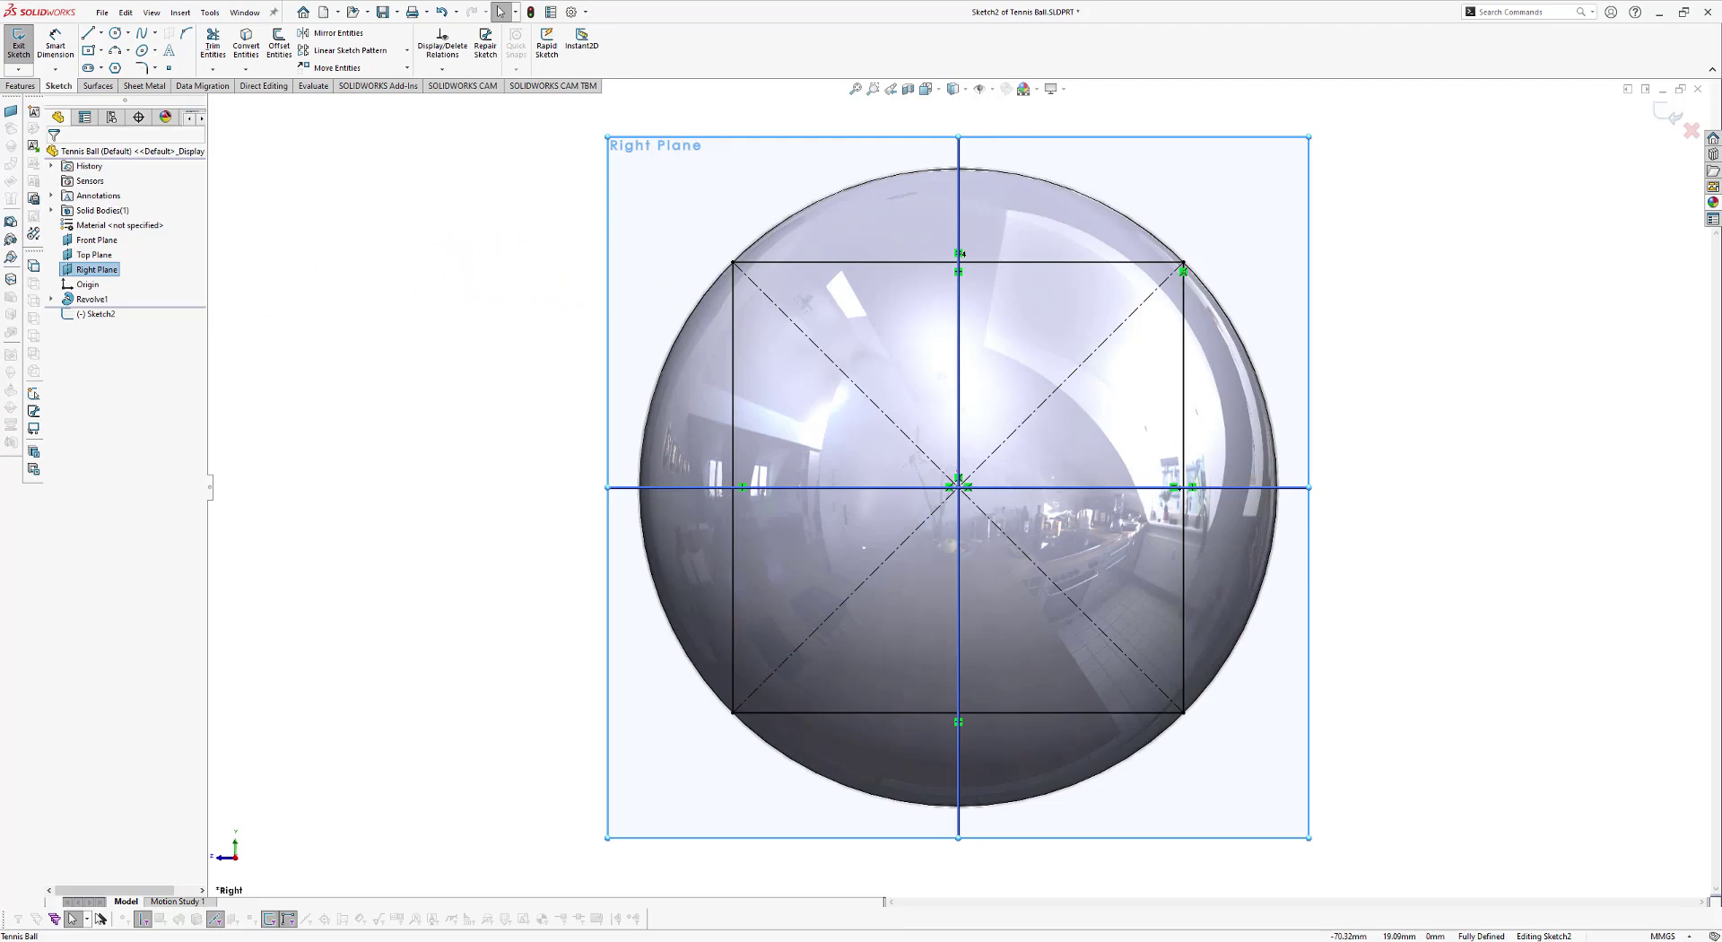
key(Escape)
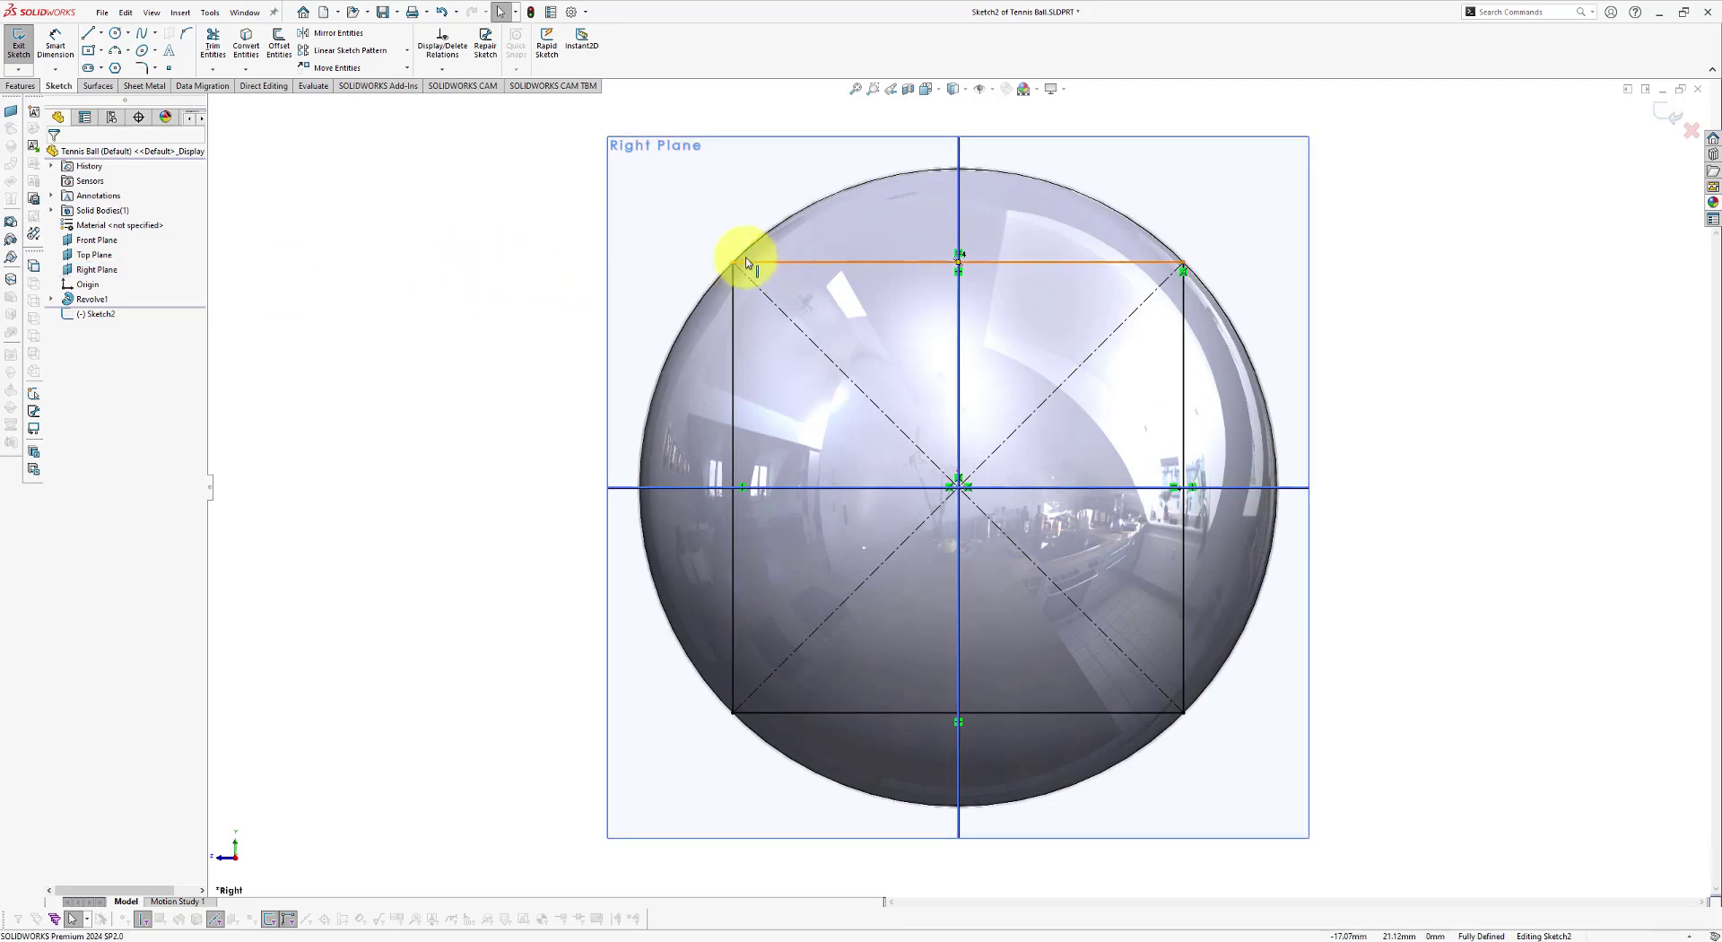
Step: Convert all of the square's lines to construction geometry
mouse_move(503, 188)
mouse_down()
mouse_move(880, 431)
mouse_move(1242, 731)
mouse_up()
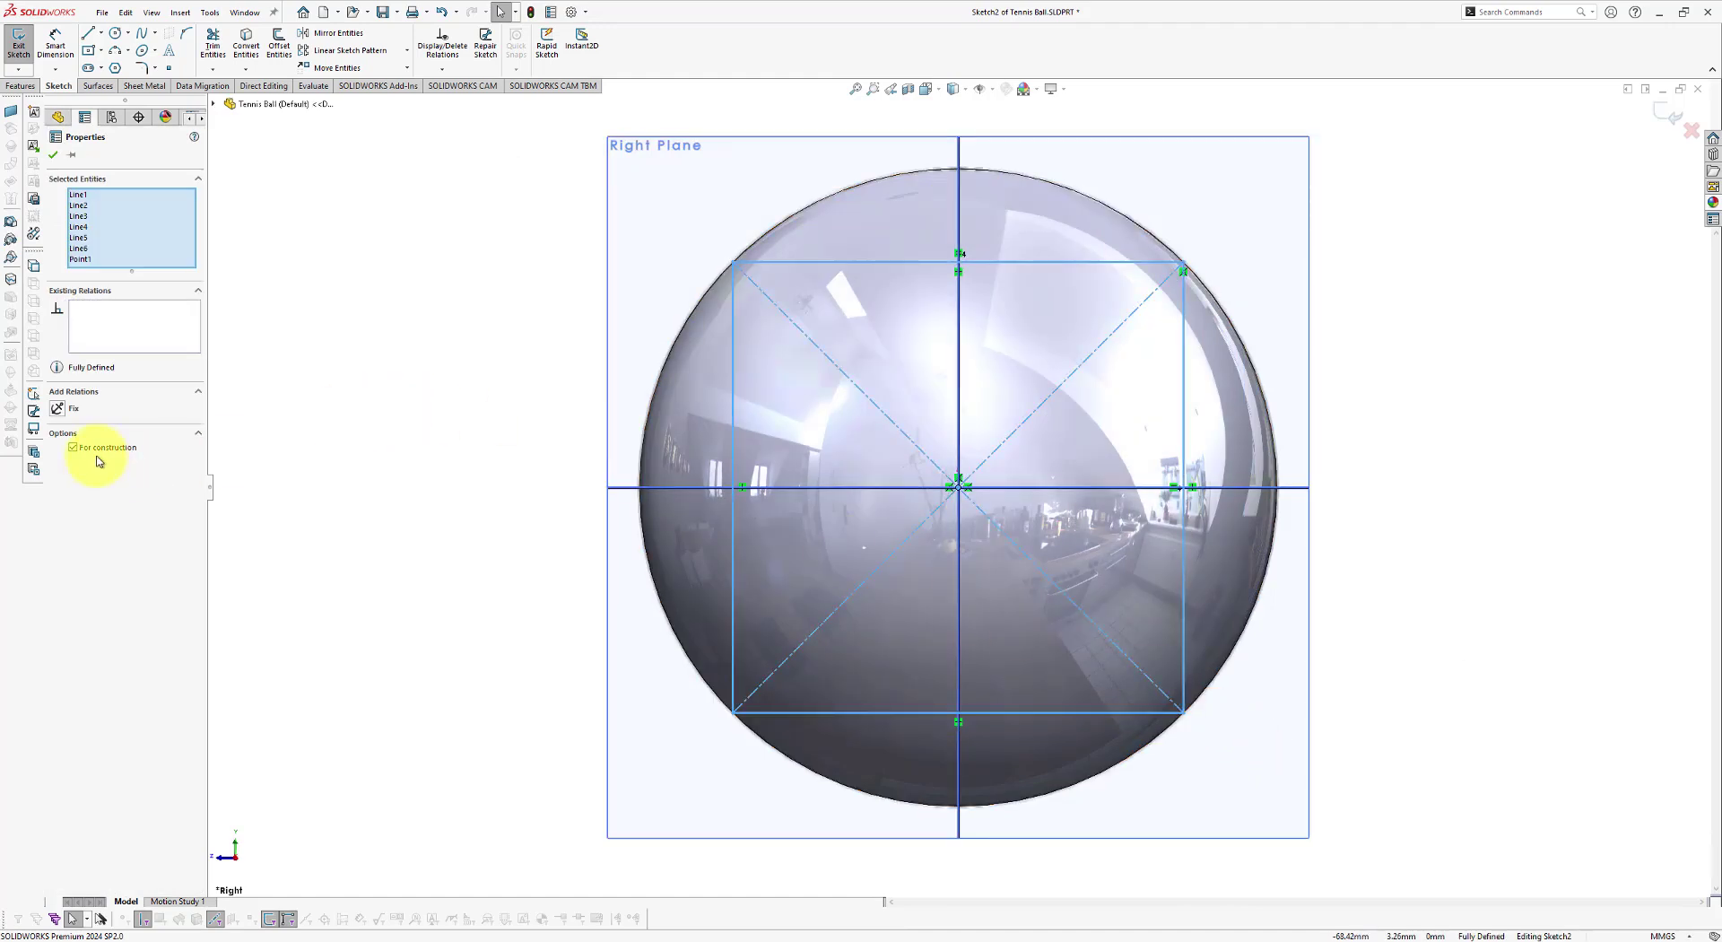
click(73, 446)
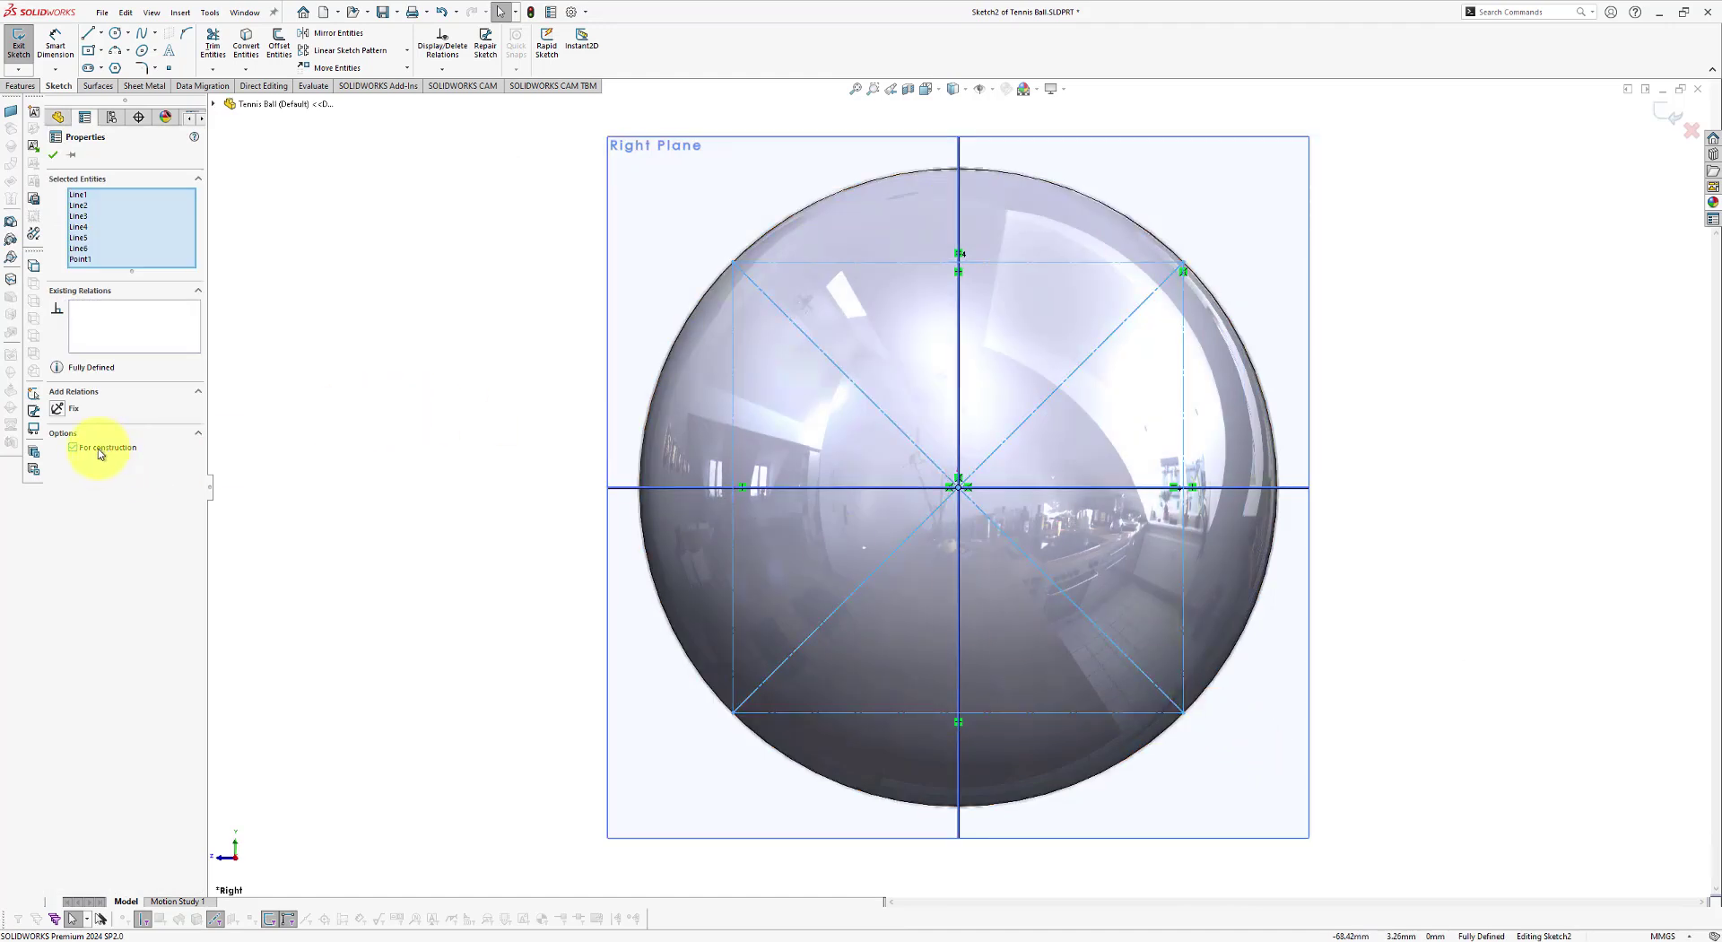
click(385, 386)
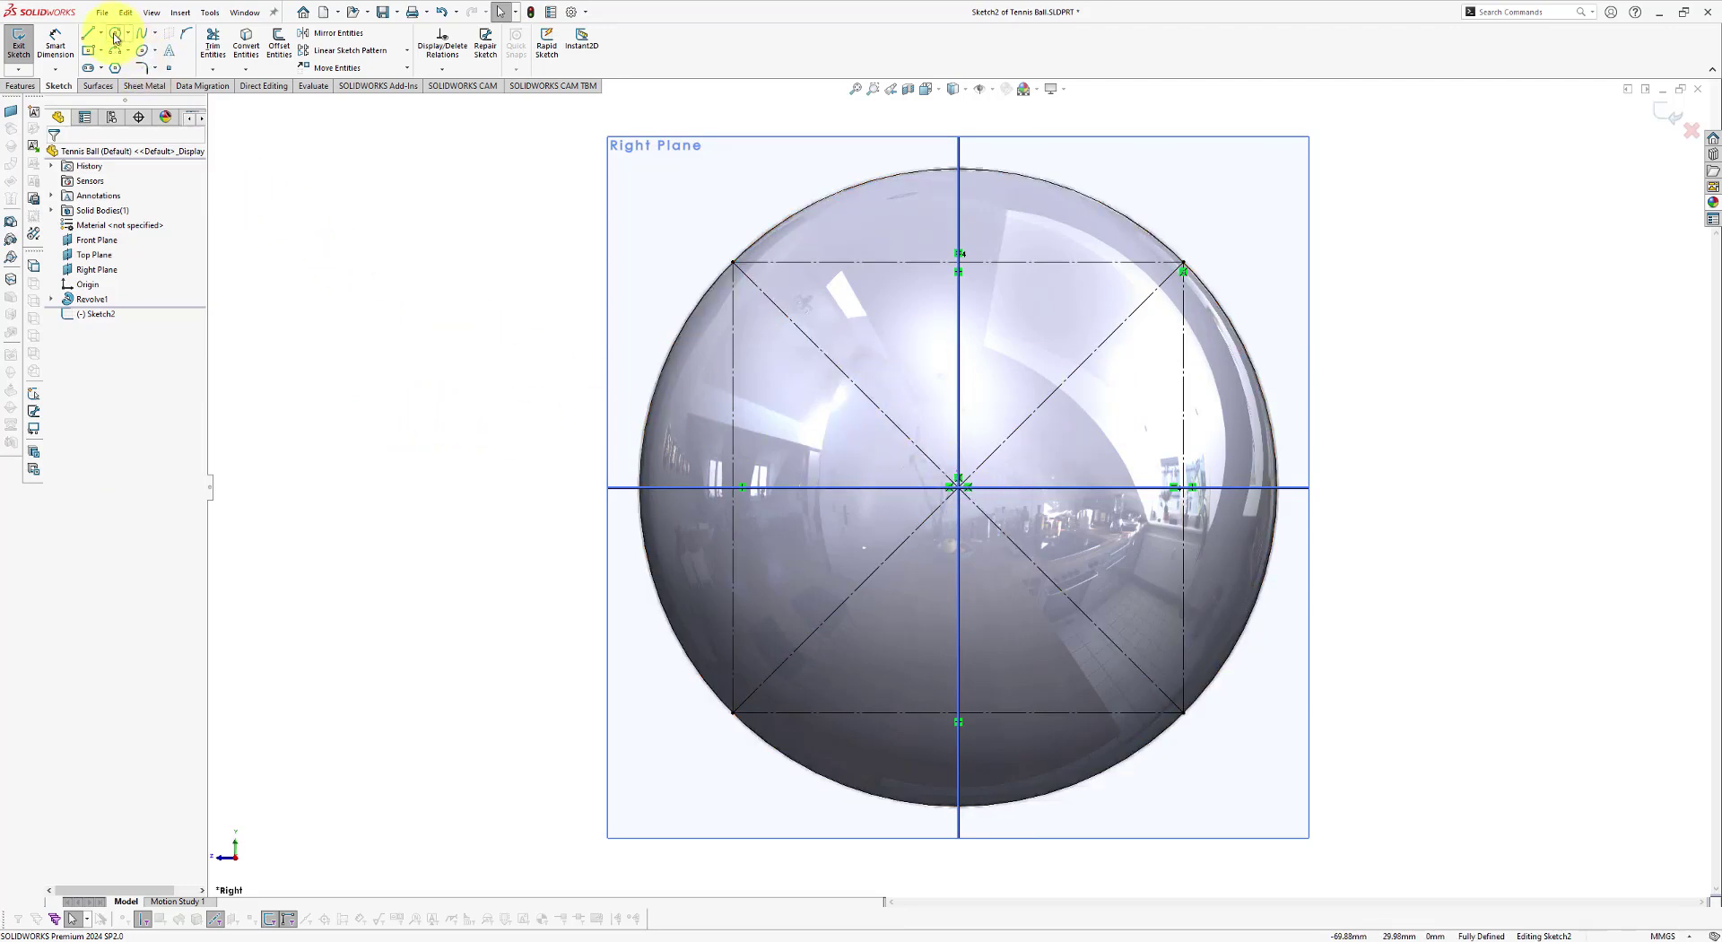
Step: Draw a circle centred on the origin and tangent to the top side of the construction square
click(115, 35)
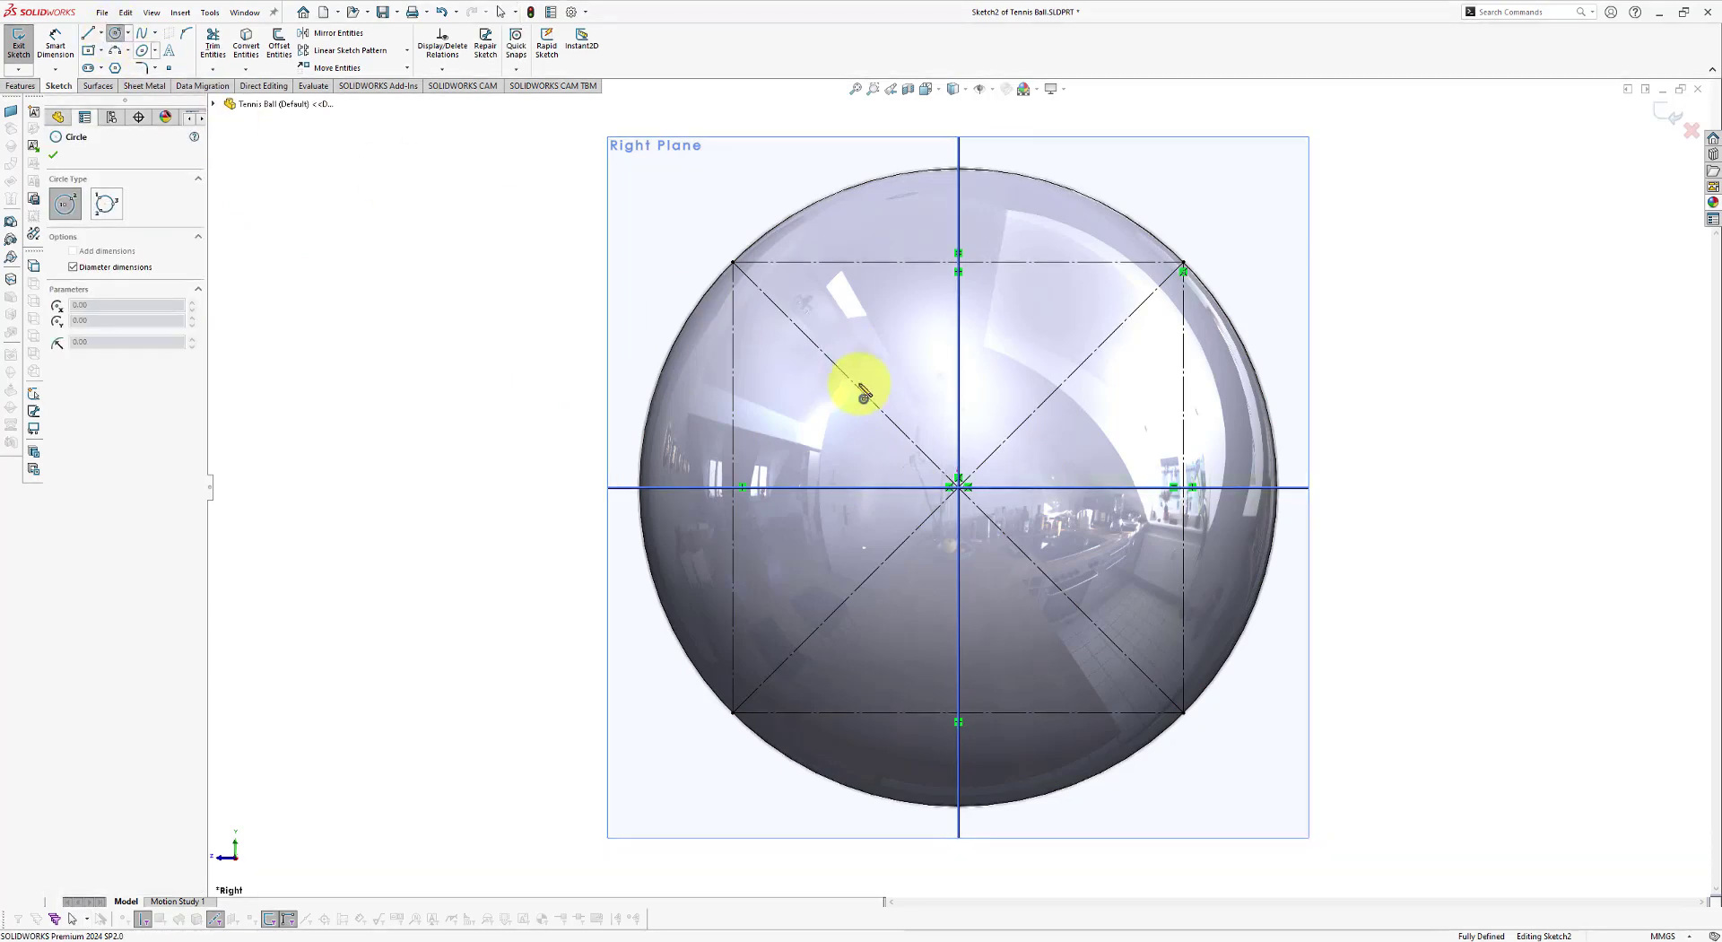
click(959, 487)
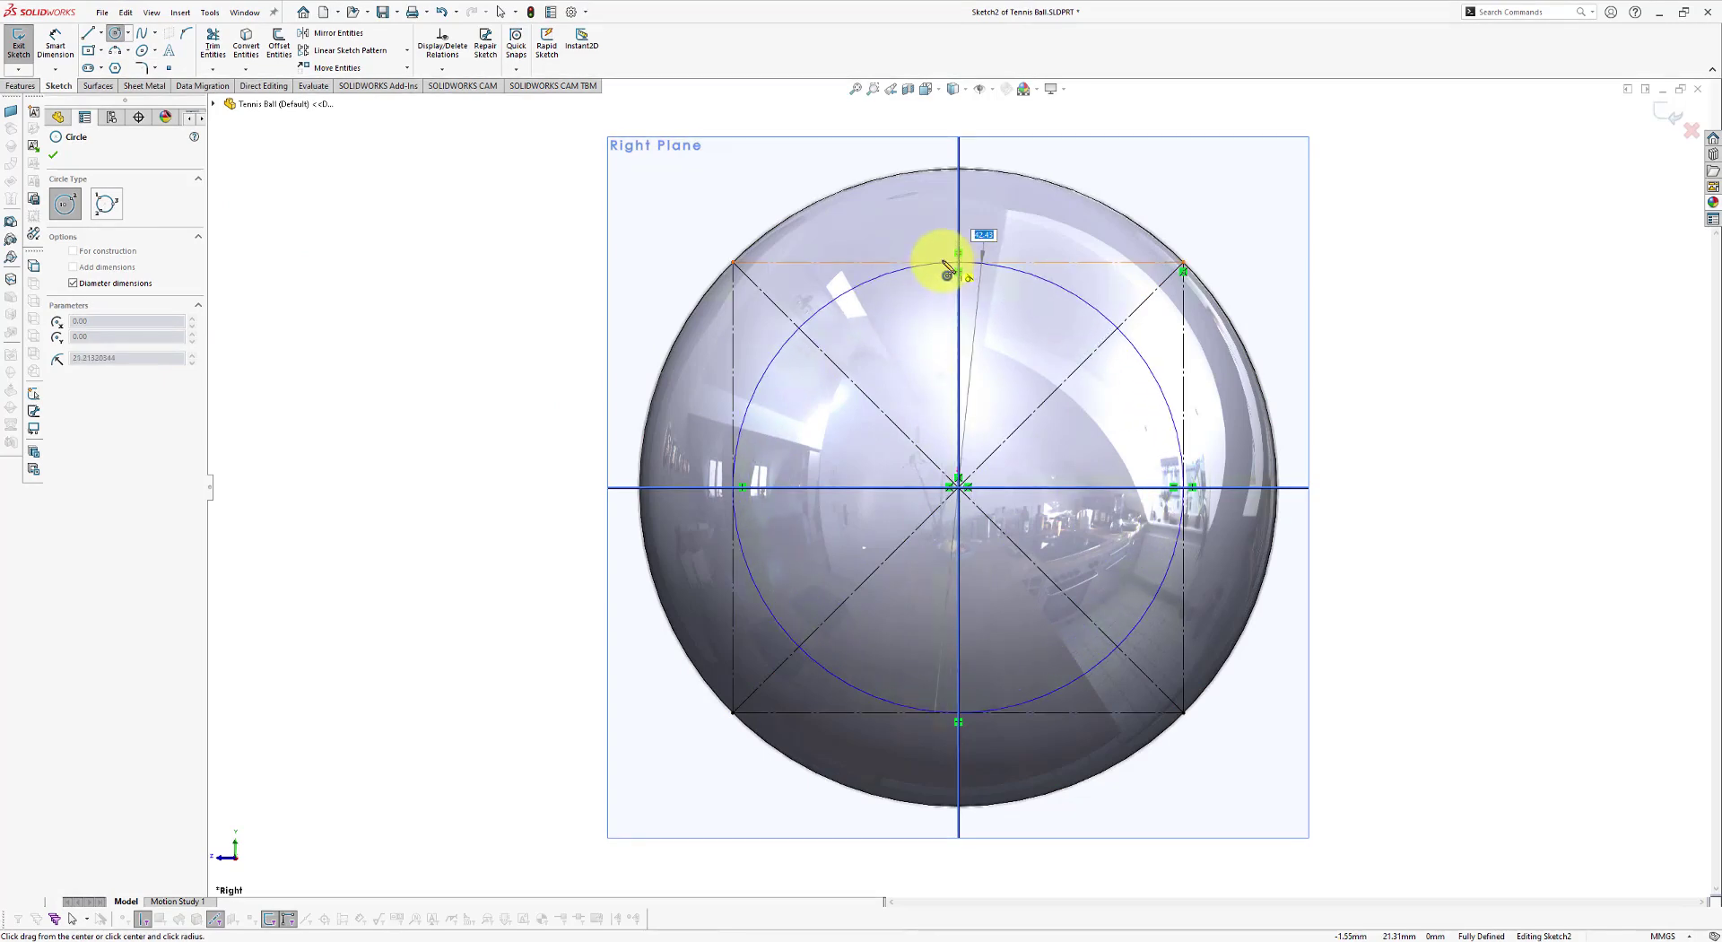
click(945, 267)
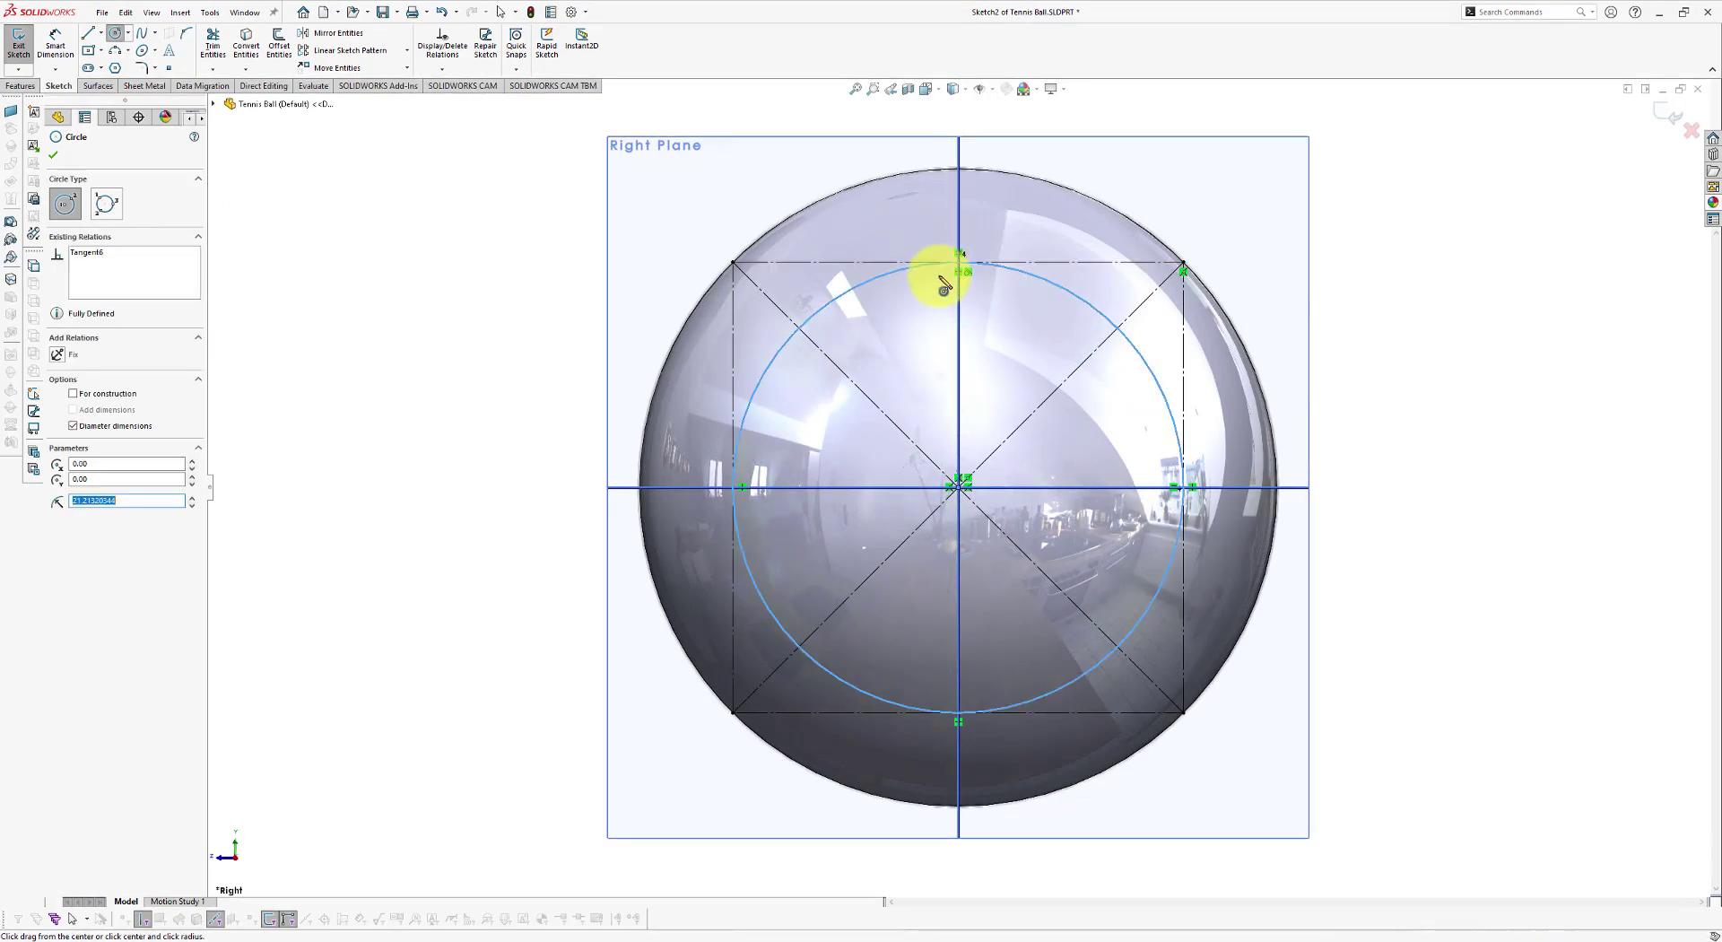
right_click(945, 285)
click(960, 325)
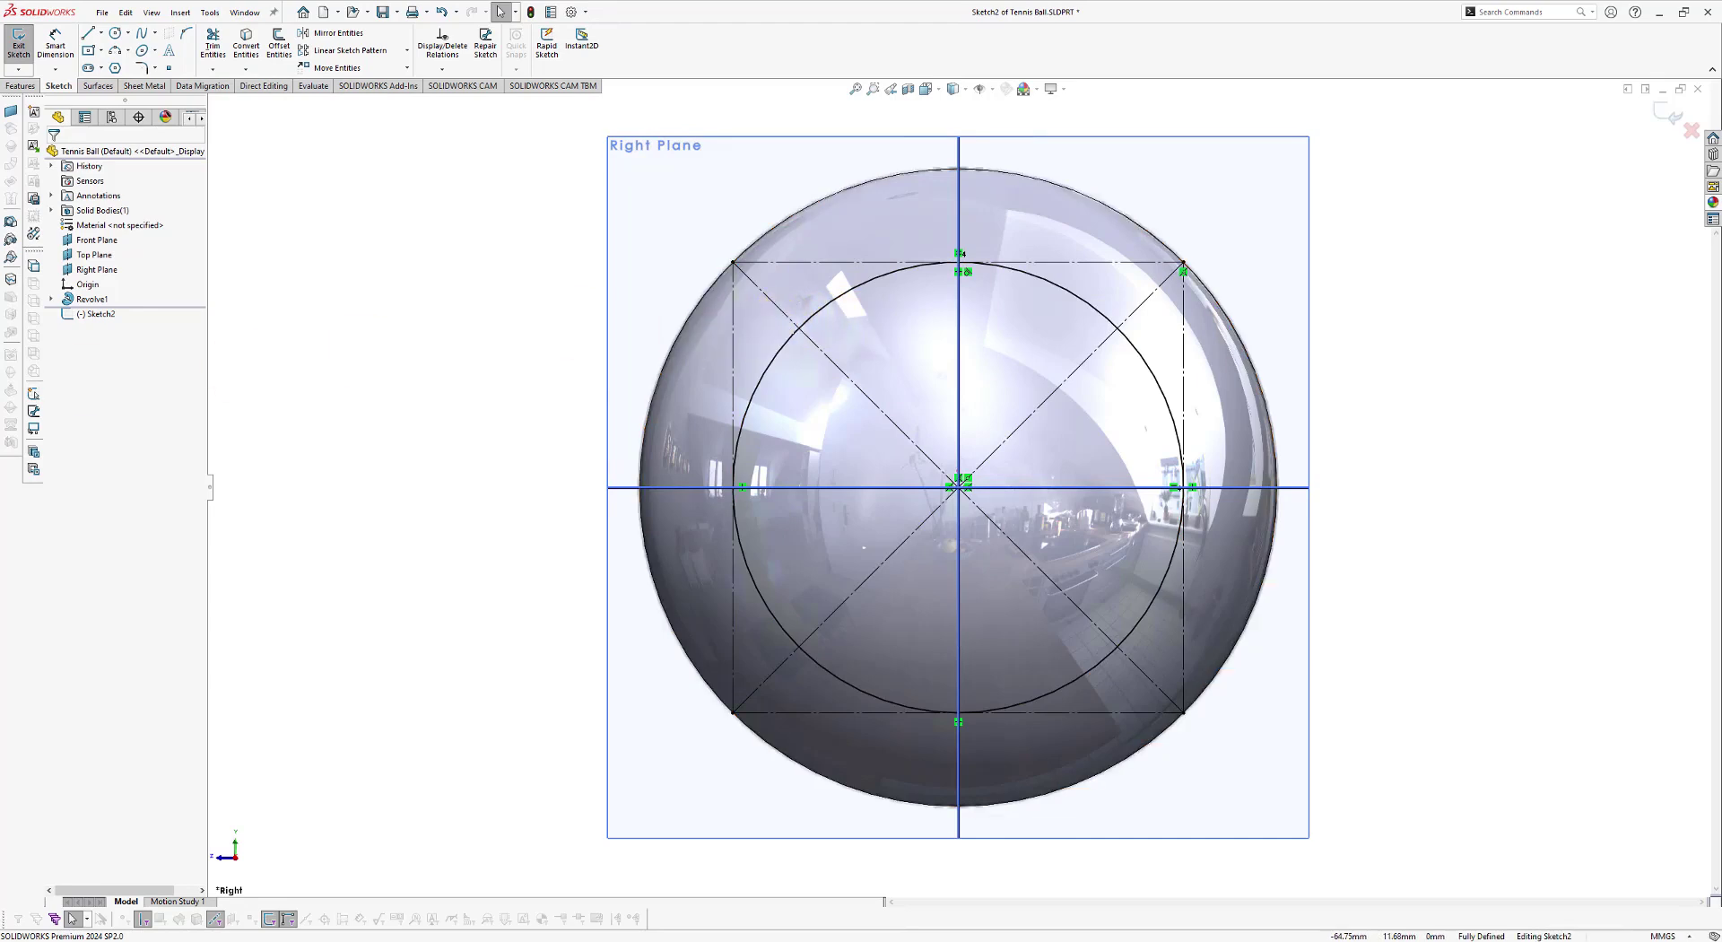
Step: Trim away the left half of the inscribed circle with Power trim
click(213, 45)
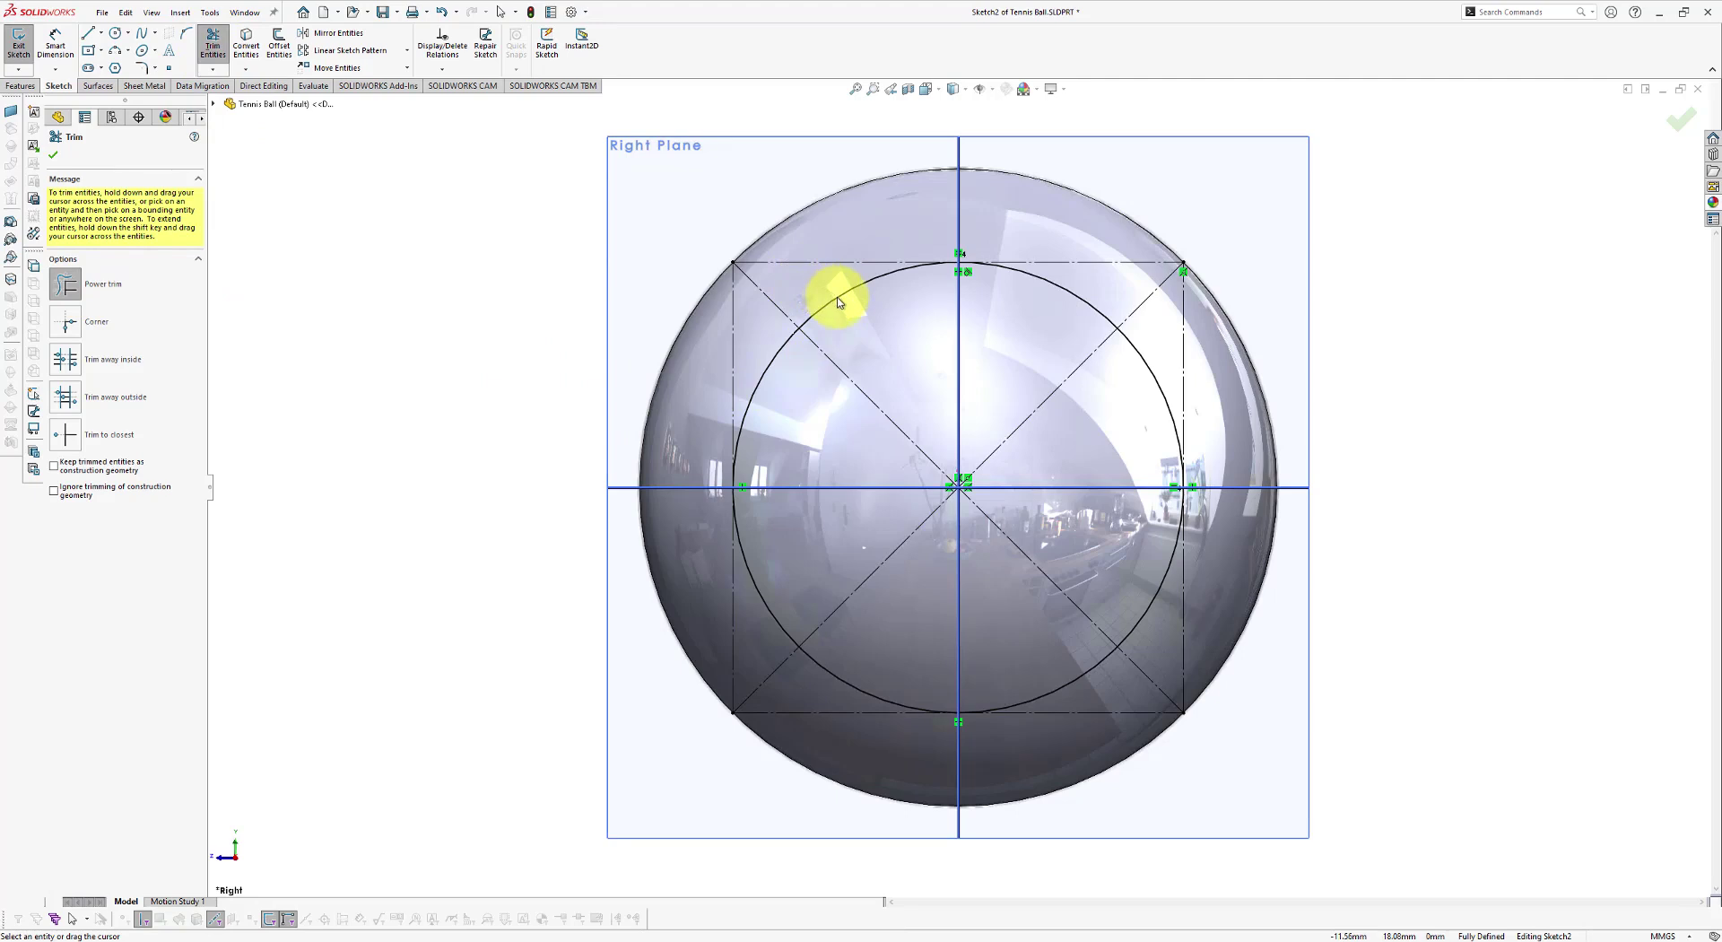
mouse_move(842, 306)
mouse_down()
mouse_move(762, 349)
mouse_move(762, 330)
mouse_move(782, 359)
mouse_move(770, 623)
mouse_move(859, 640)
mouse_move(823, 678)
mouse_up()
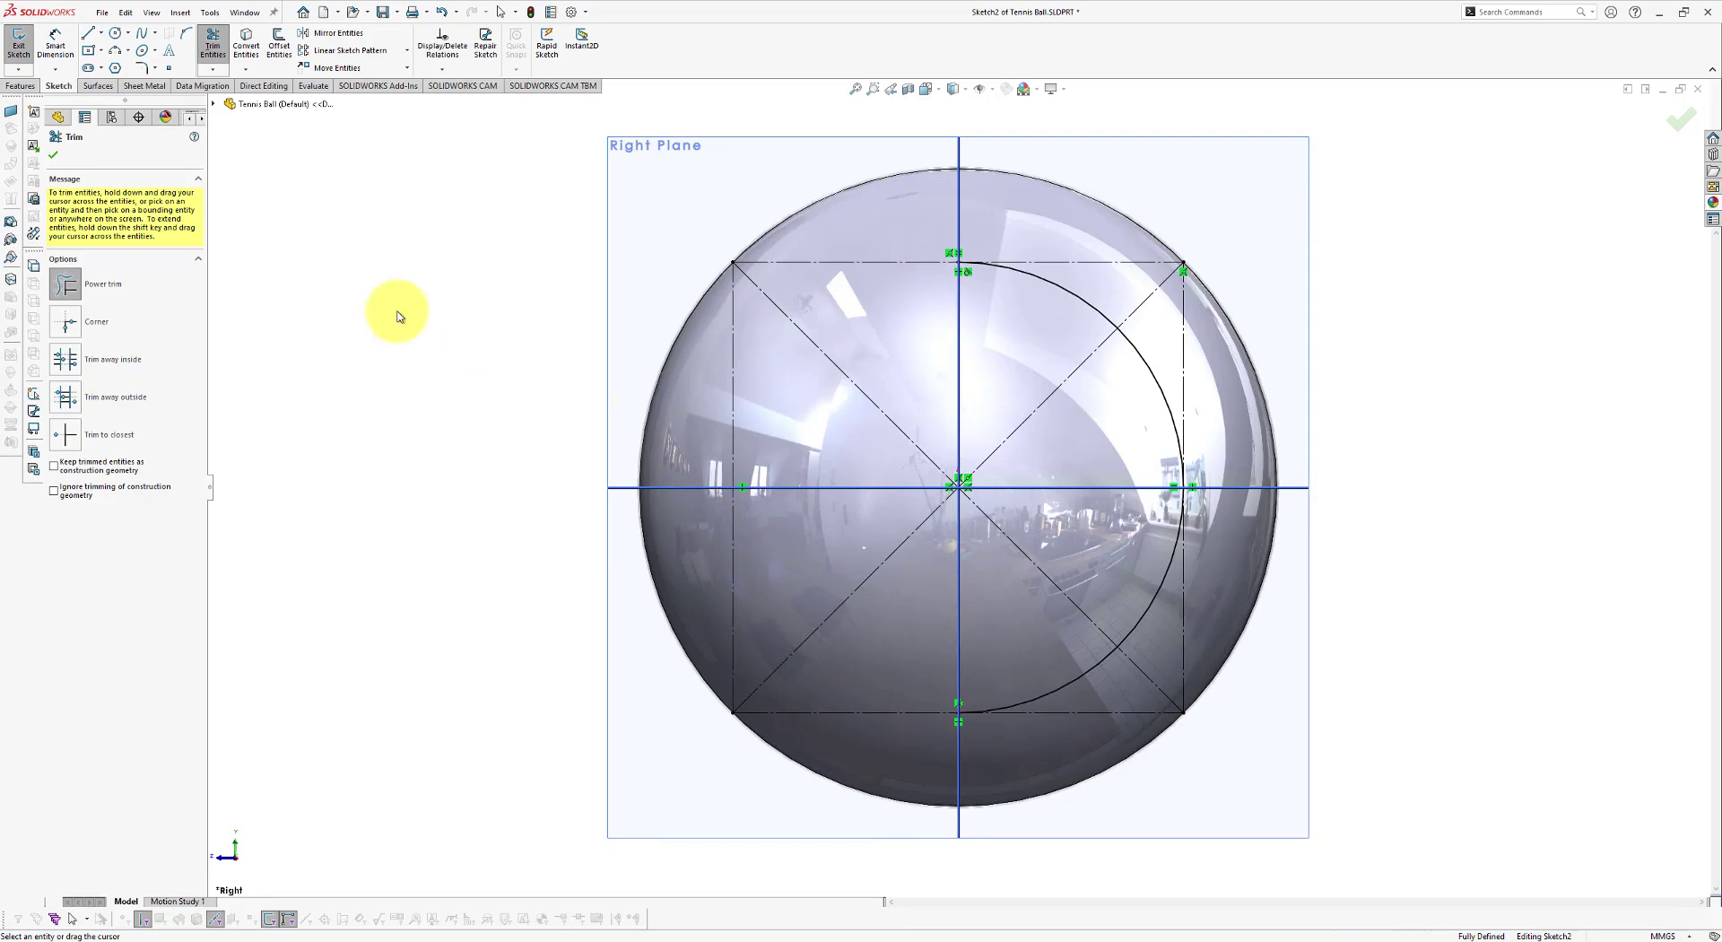
click(55, 160)
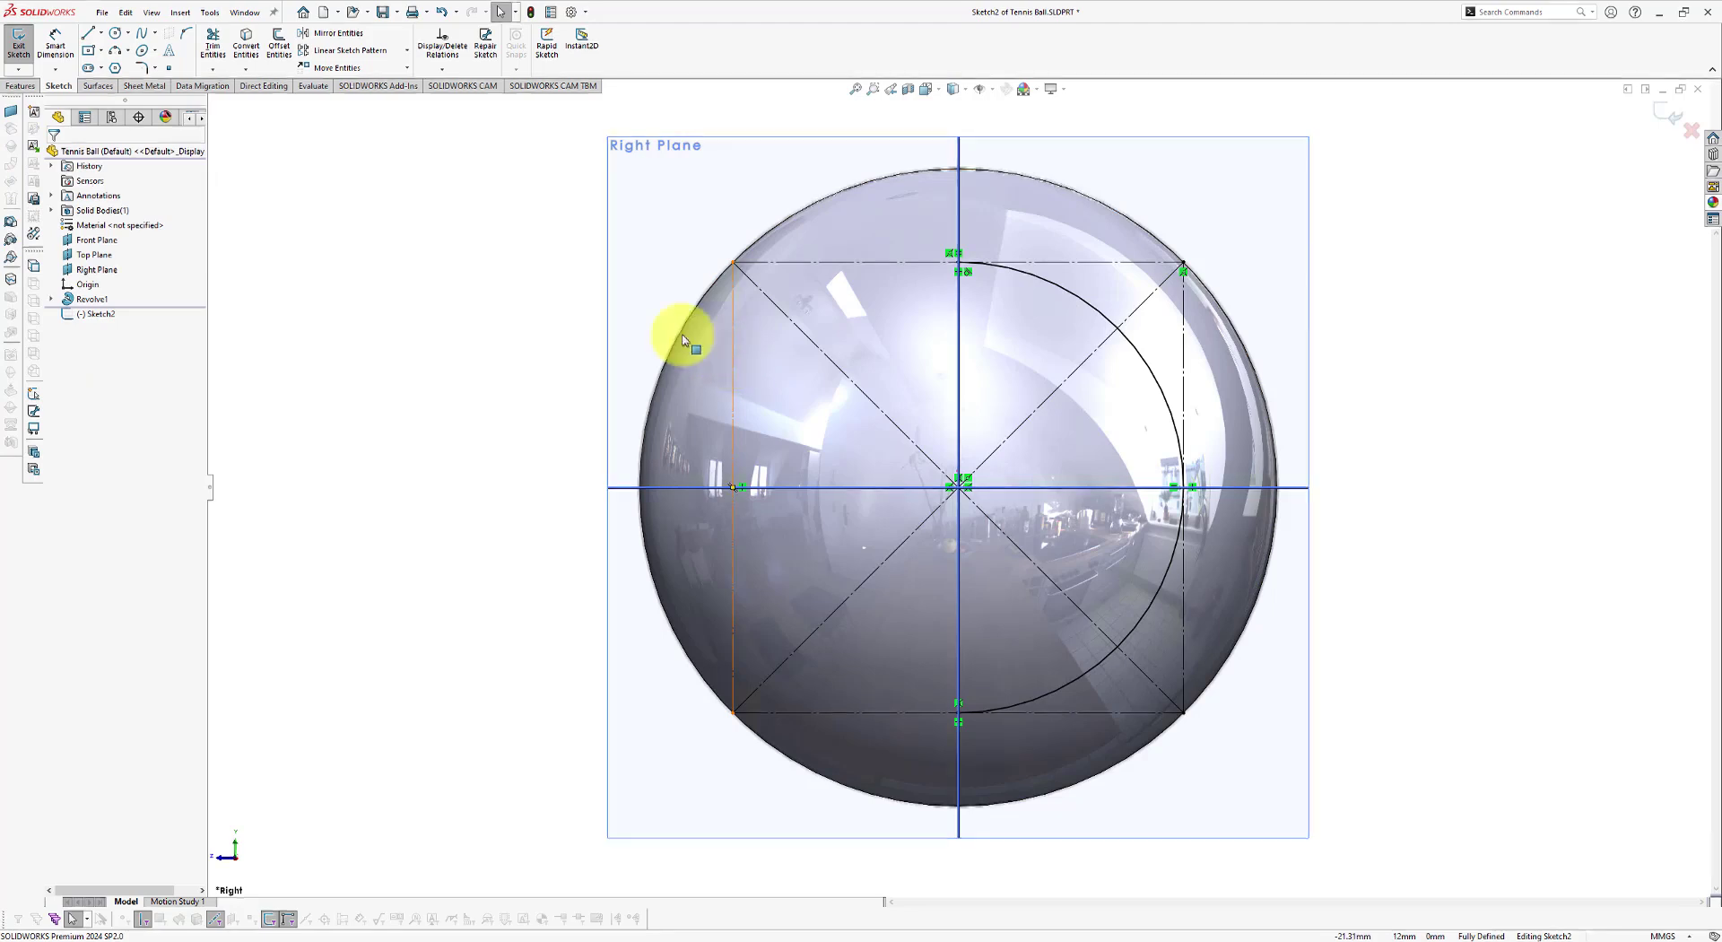
Step: Offset the left side of the construction square 5 mm outward, away from the origin
click(280, 46)
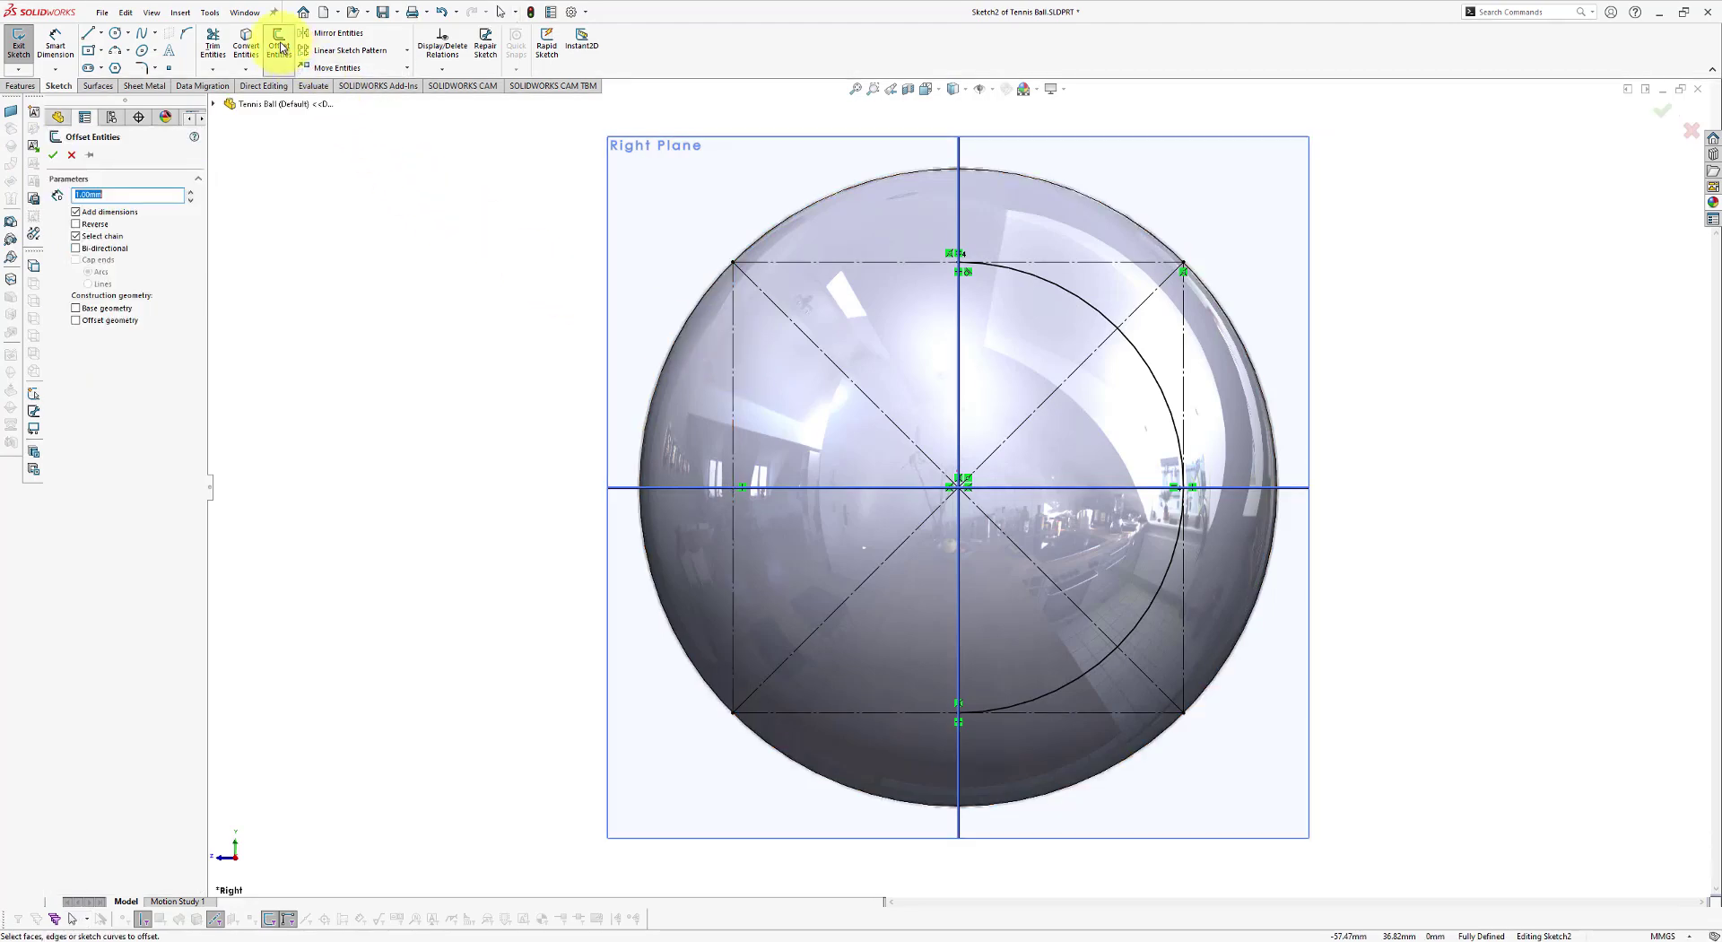
click(734, 310)
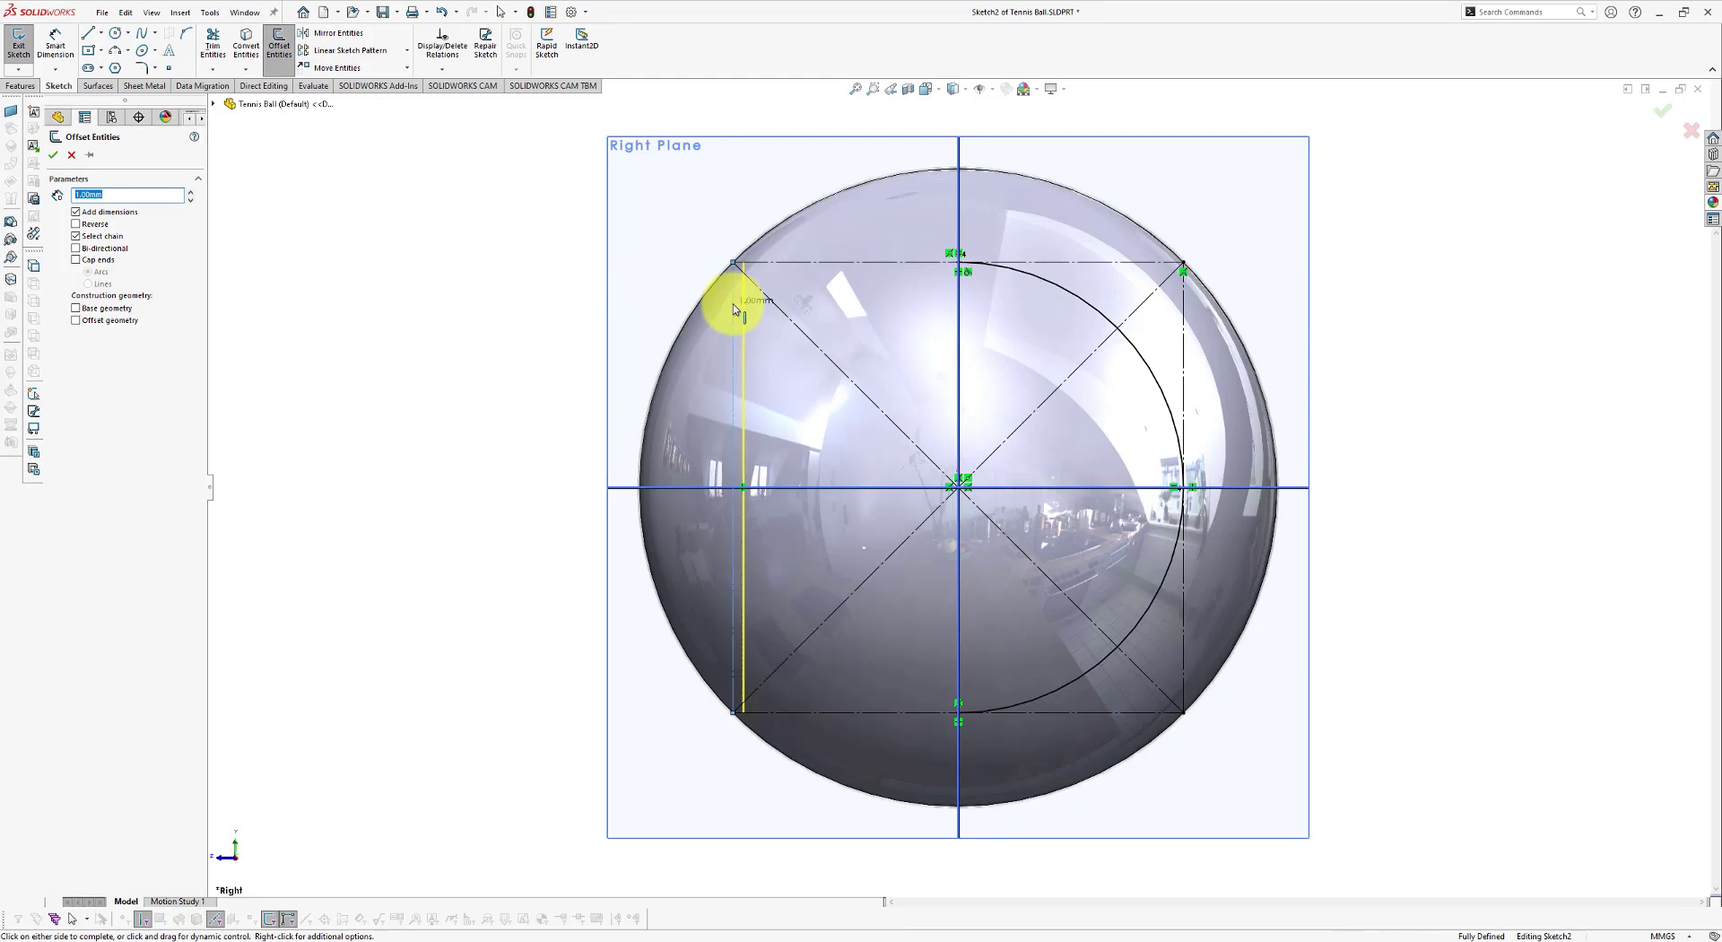
click(95, 225)
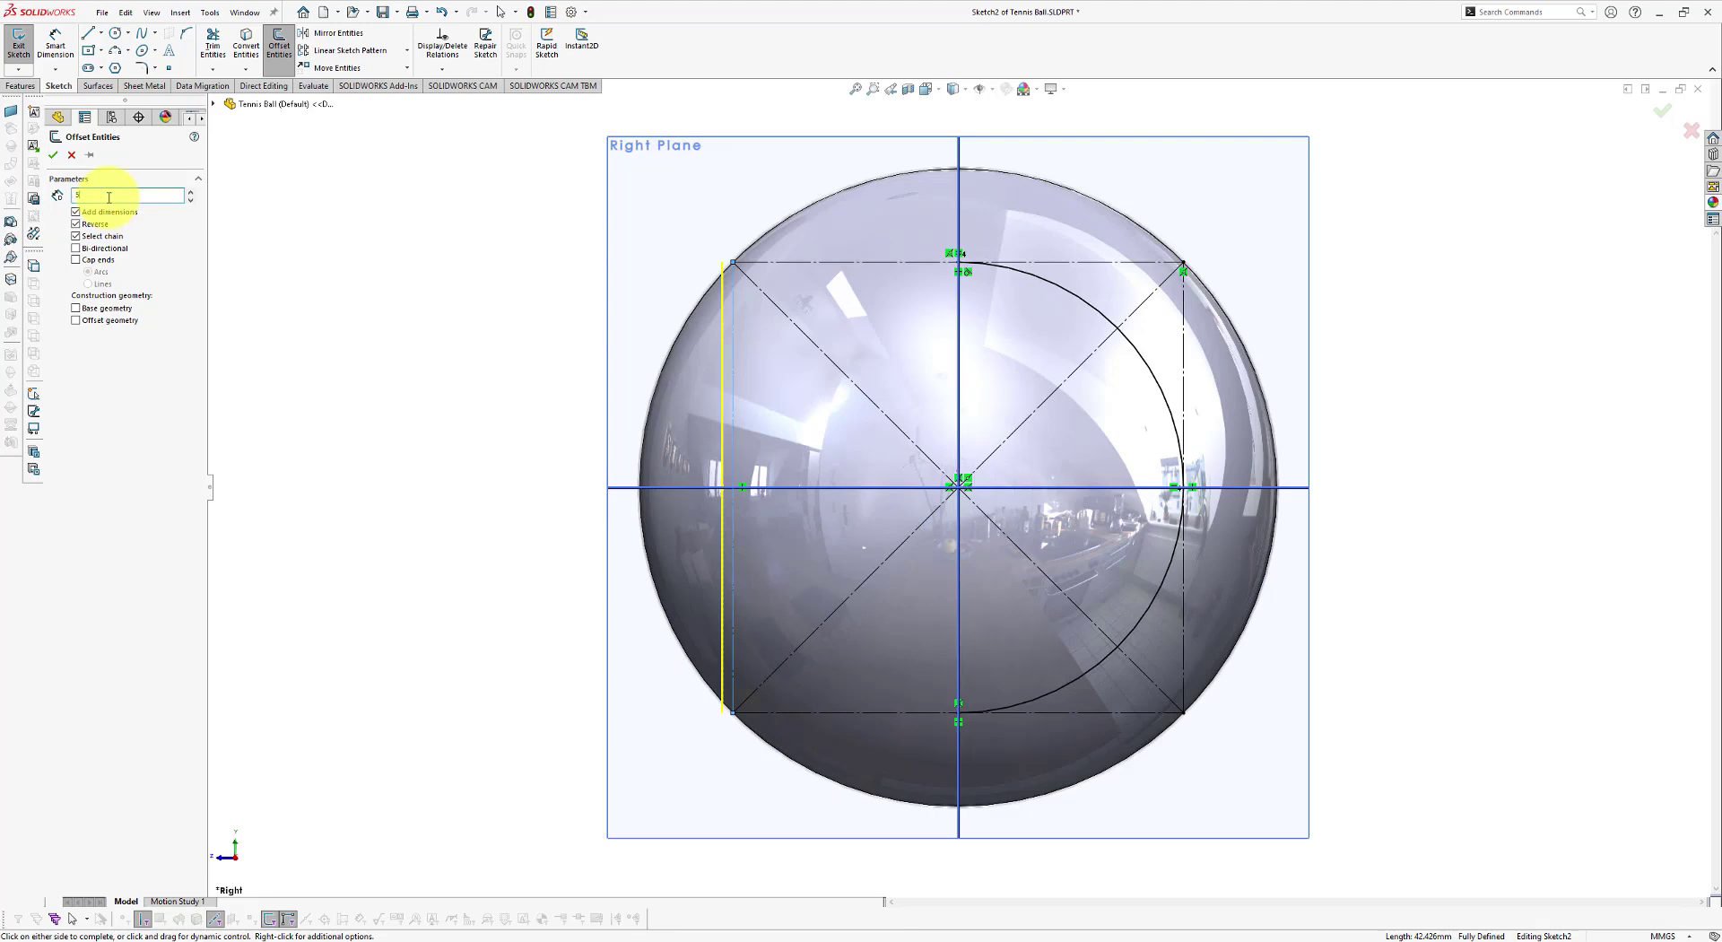
text(5)
key(Return)
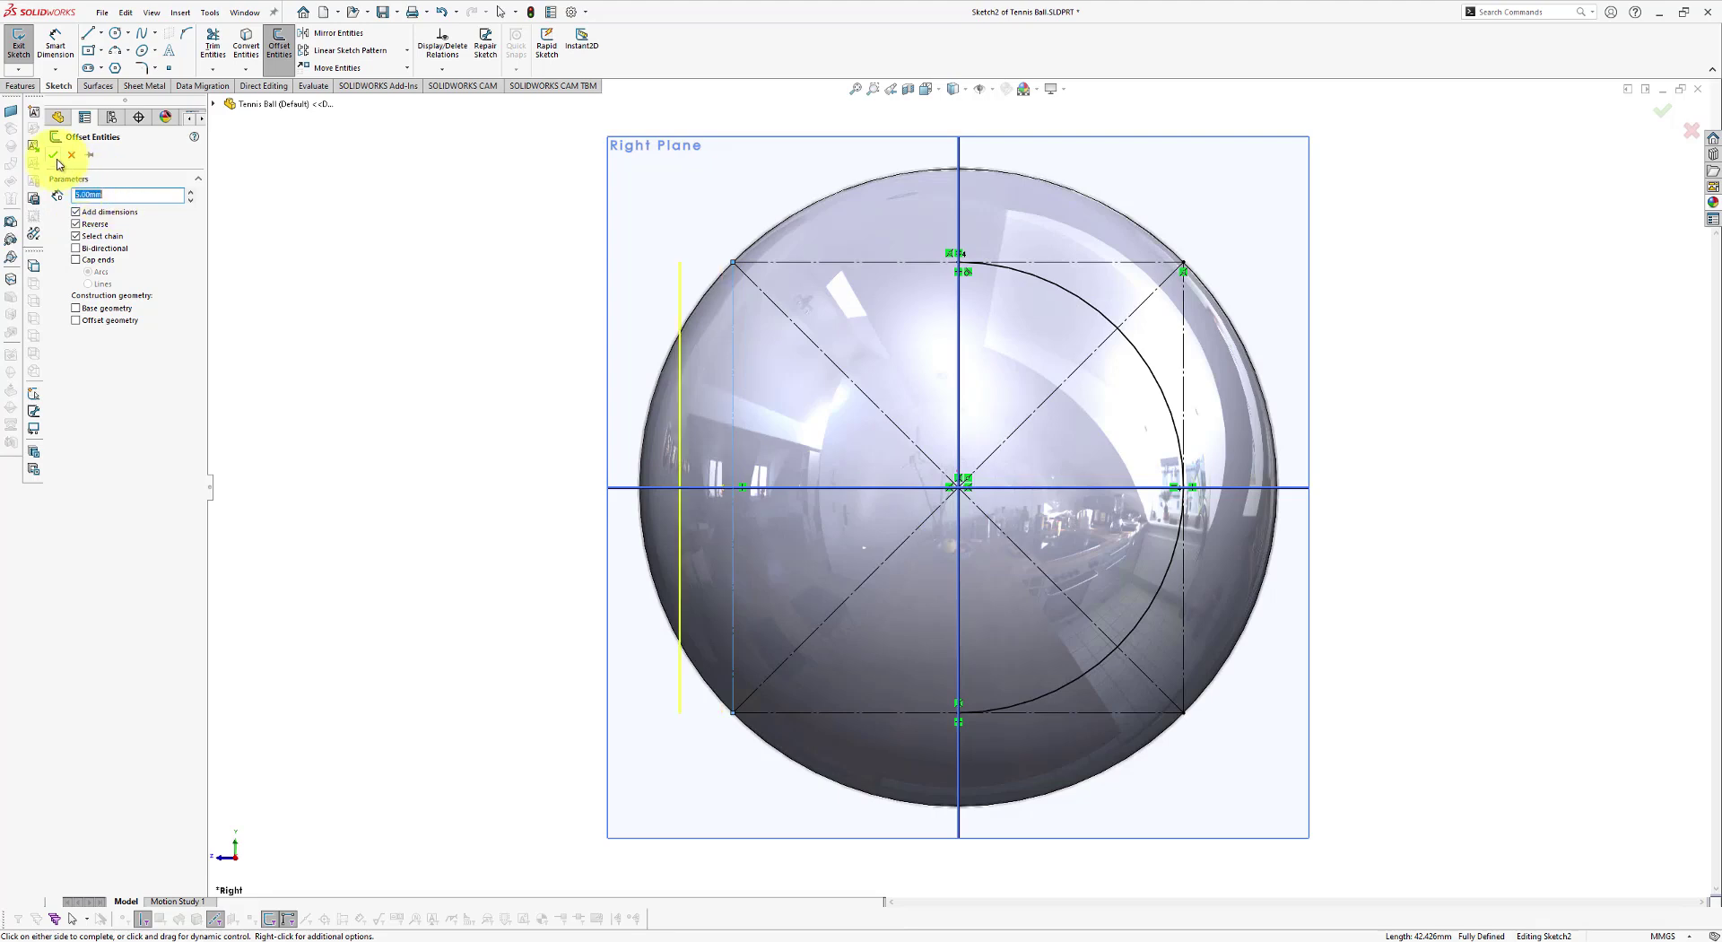
click(56, 159)
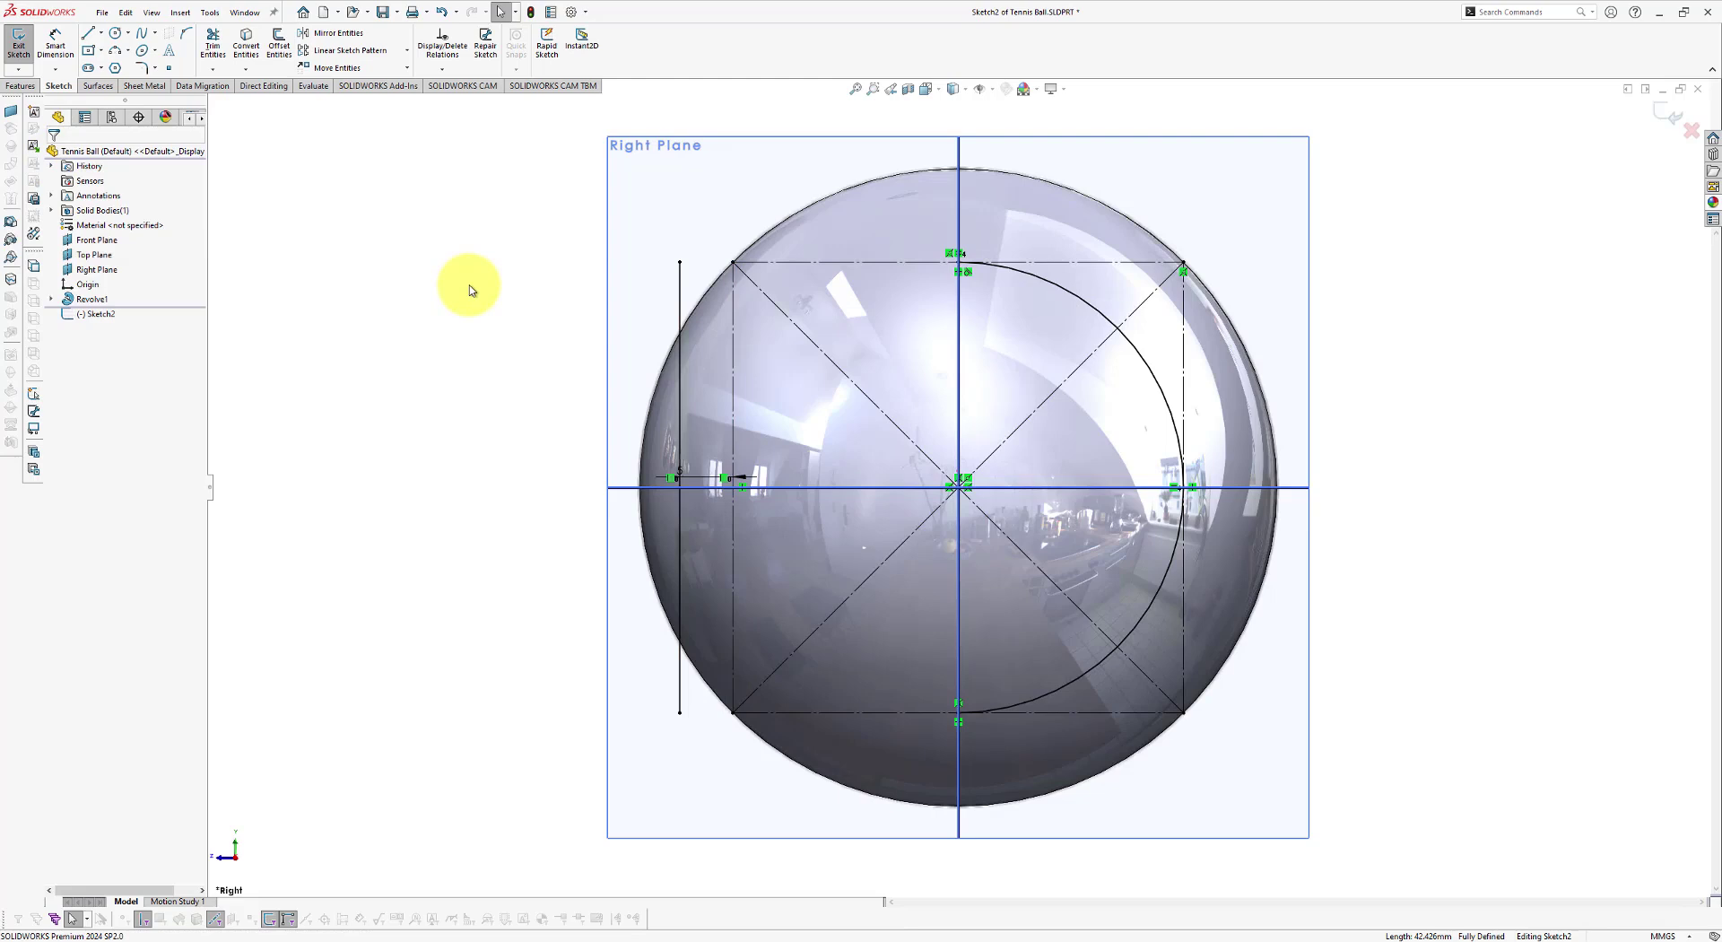
Step: Convert the newly offset vertical line to construction geometry
click(681, 296)
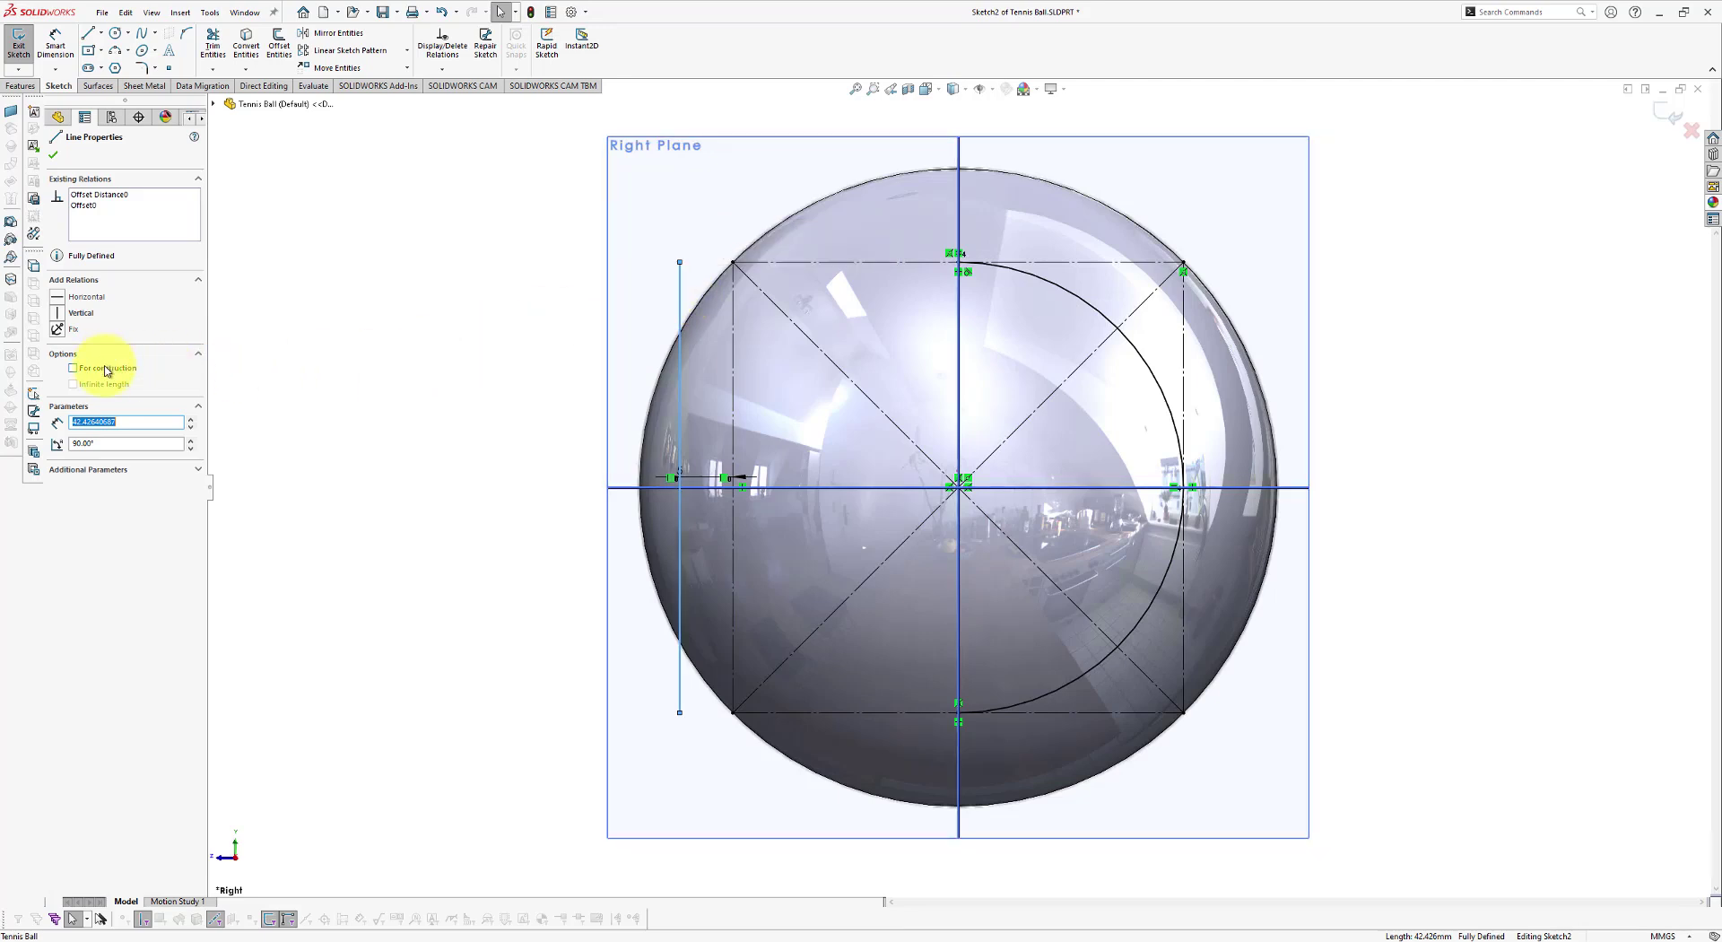
click(74, 368)
click(388, 280)
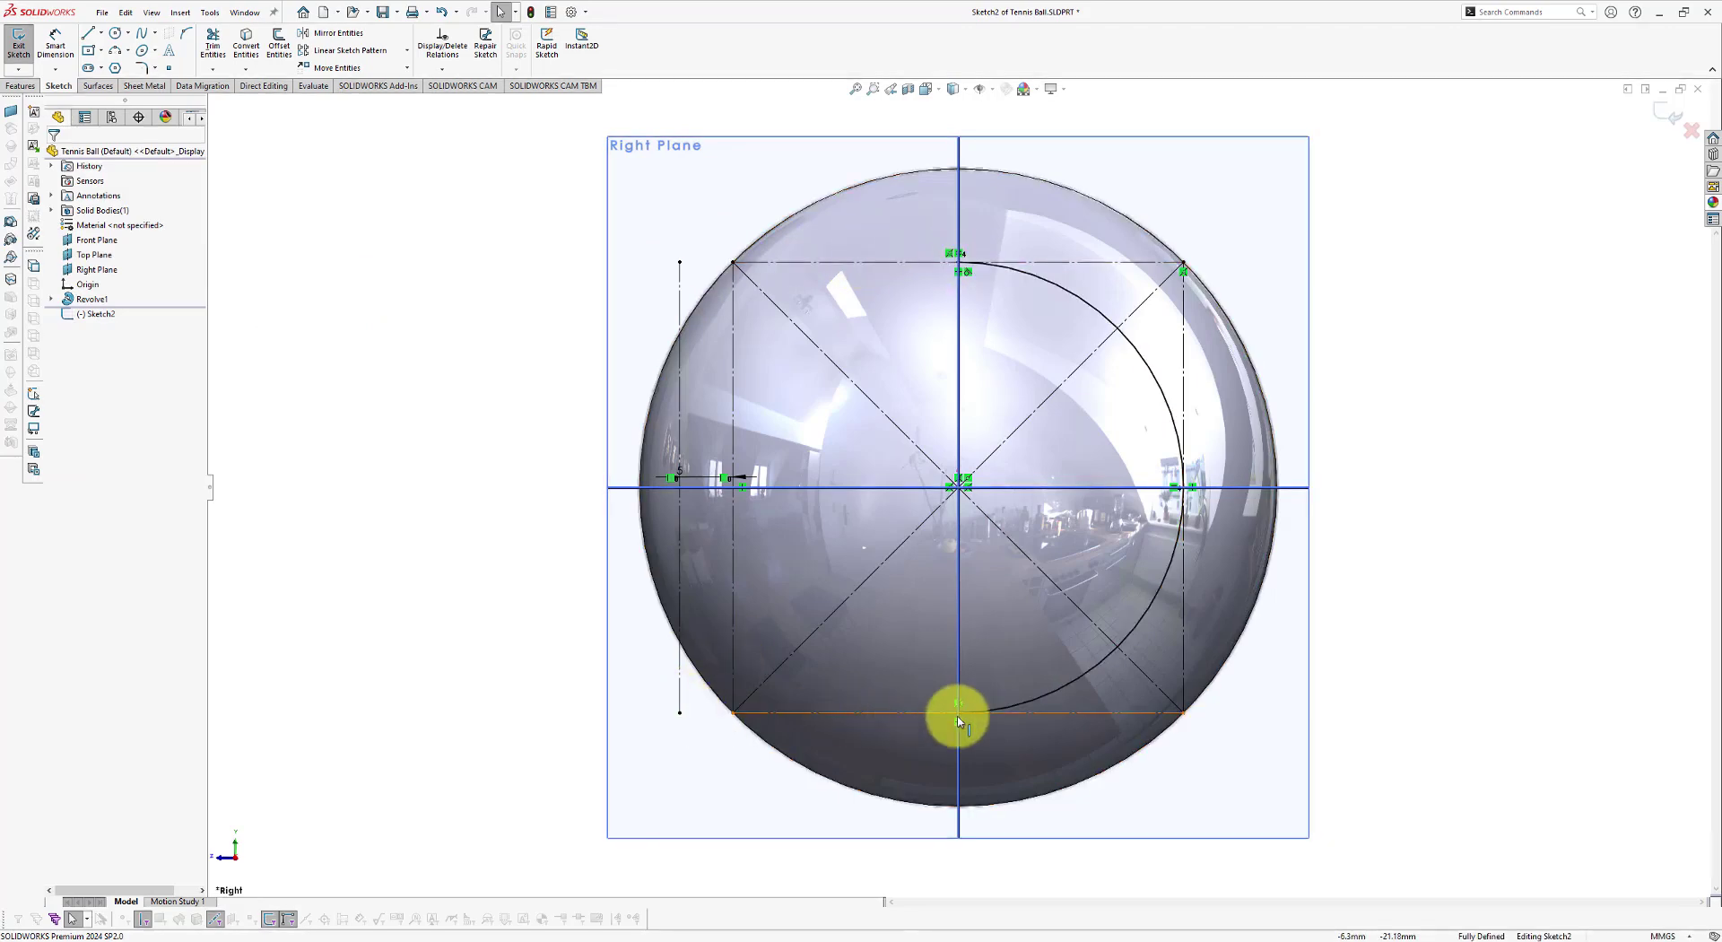
Step: Draw horizontal lines from both ends of the offset construction line to the matching endpoints of the semicircular arc
click(90, 37)
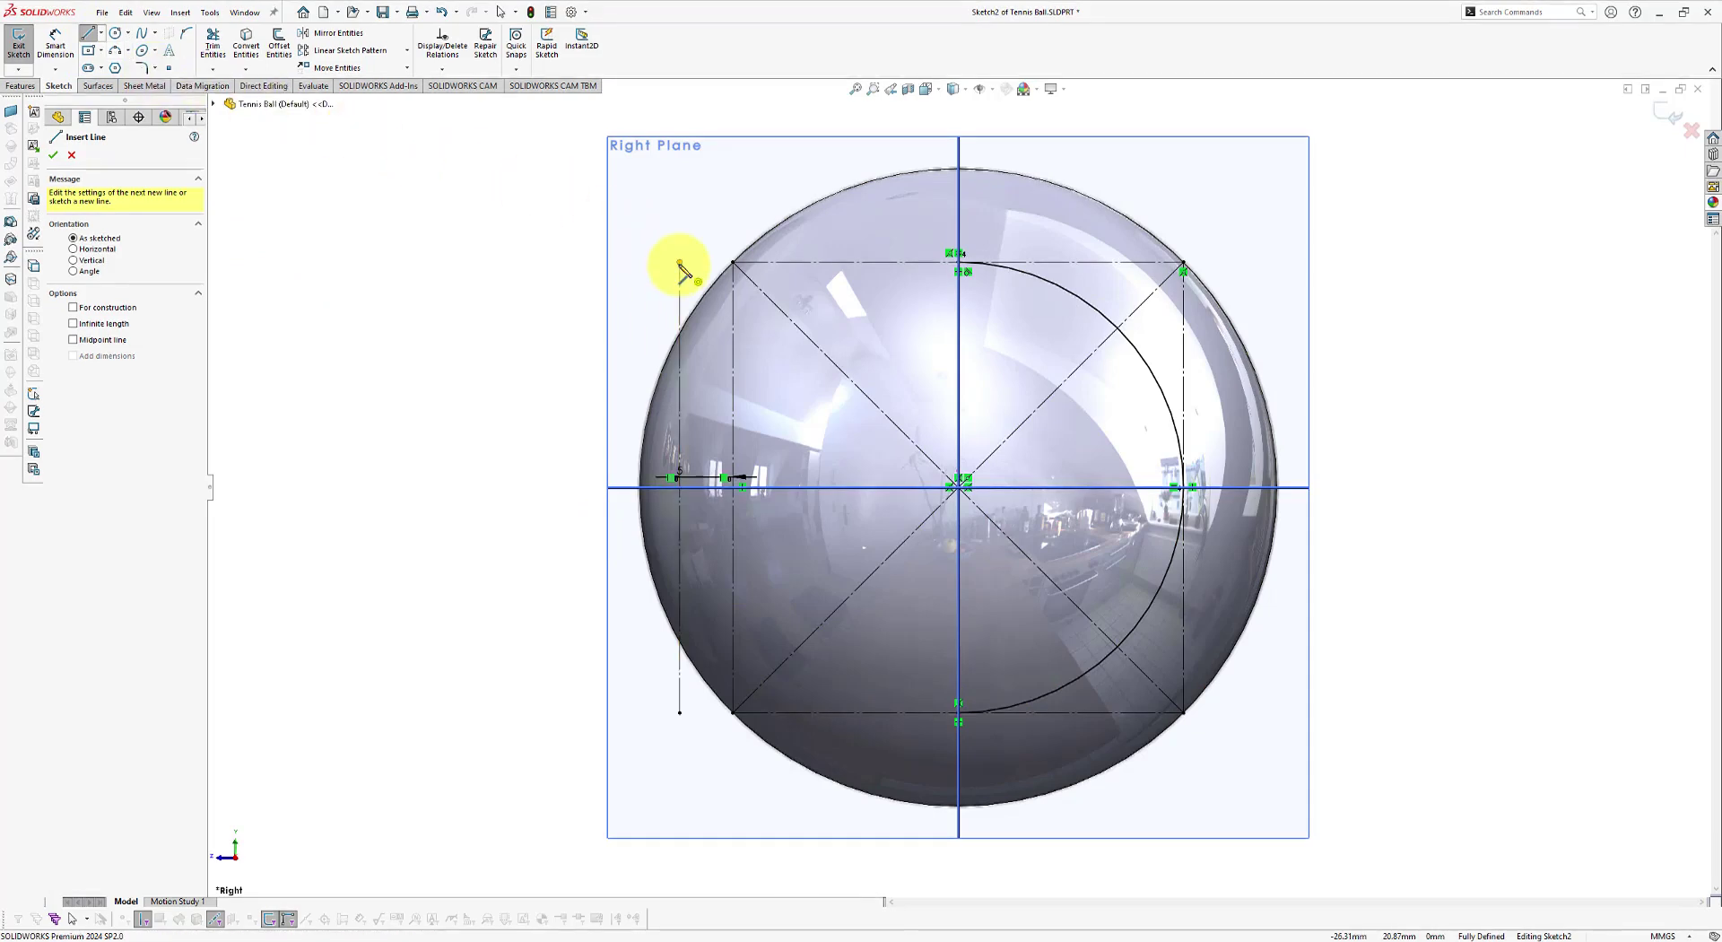
drag(680, 262, 958, 261)
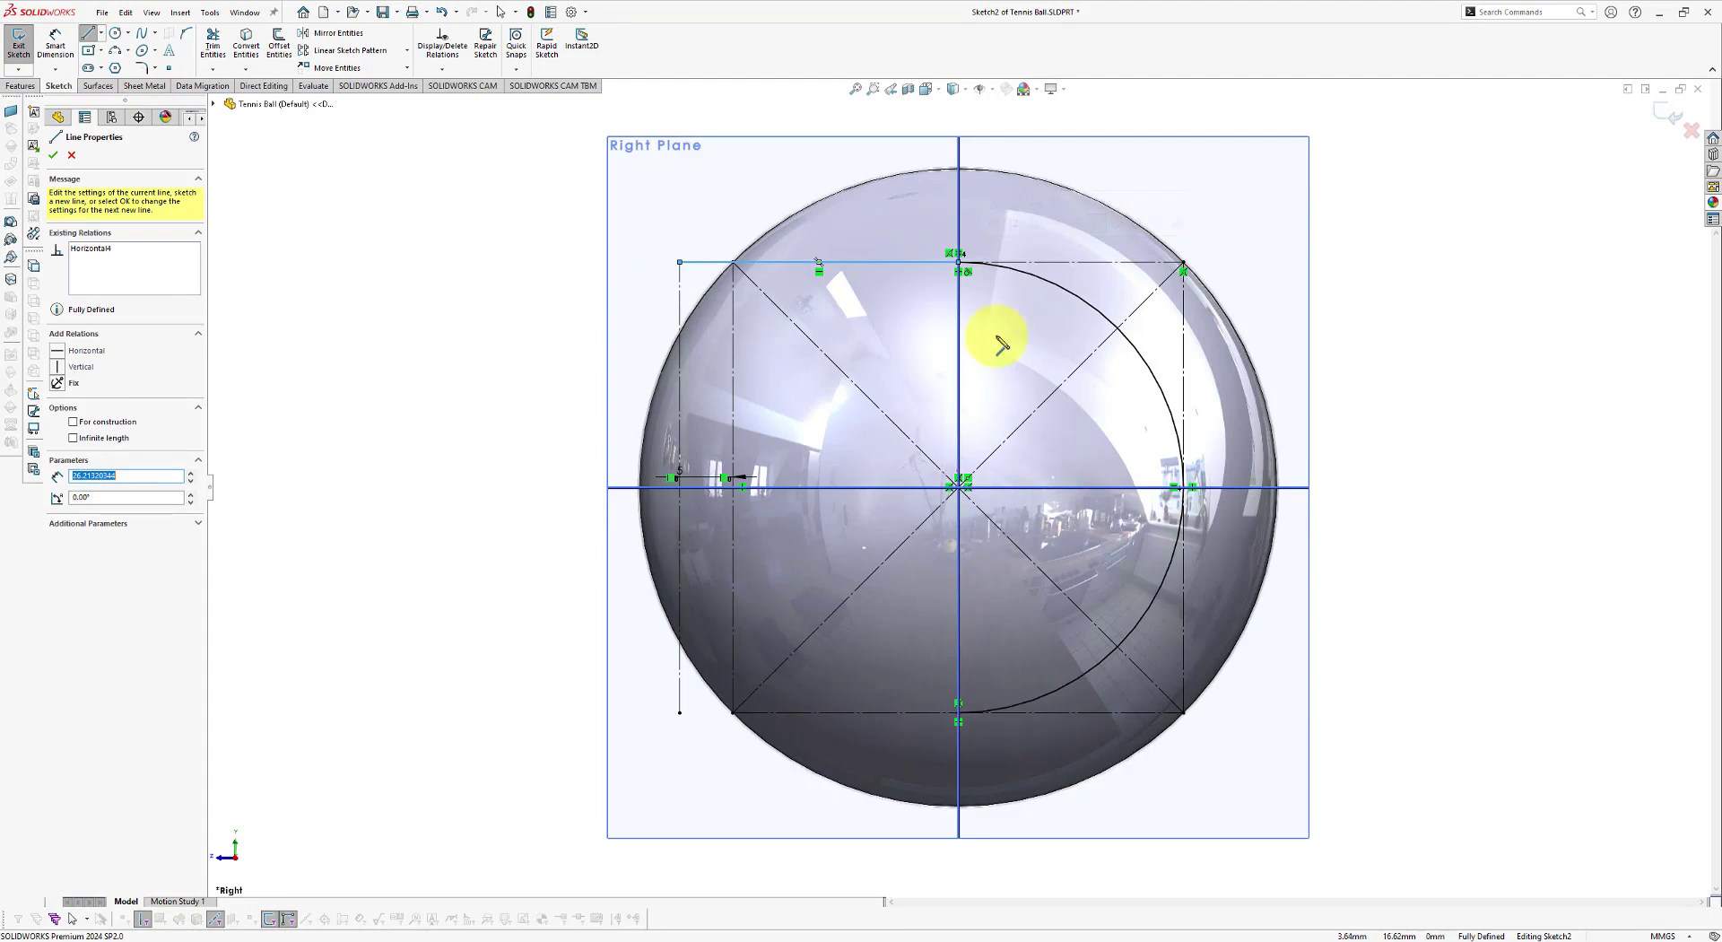
click(680, 714)
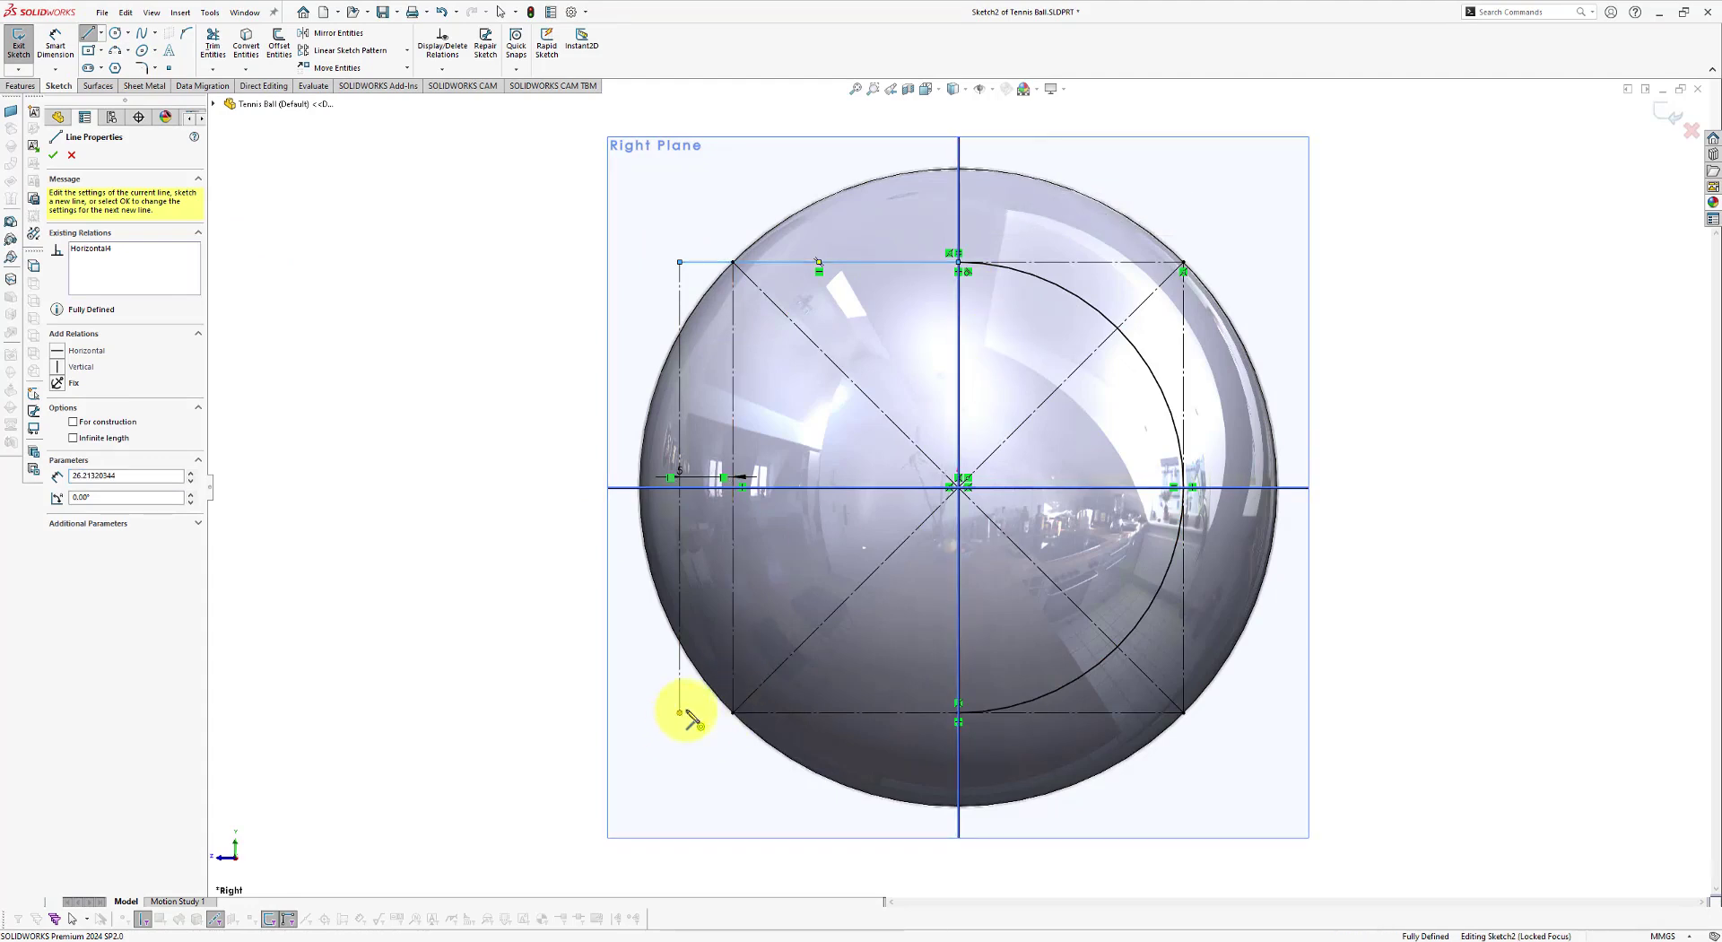
drag(680, 715, 958, 712)
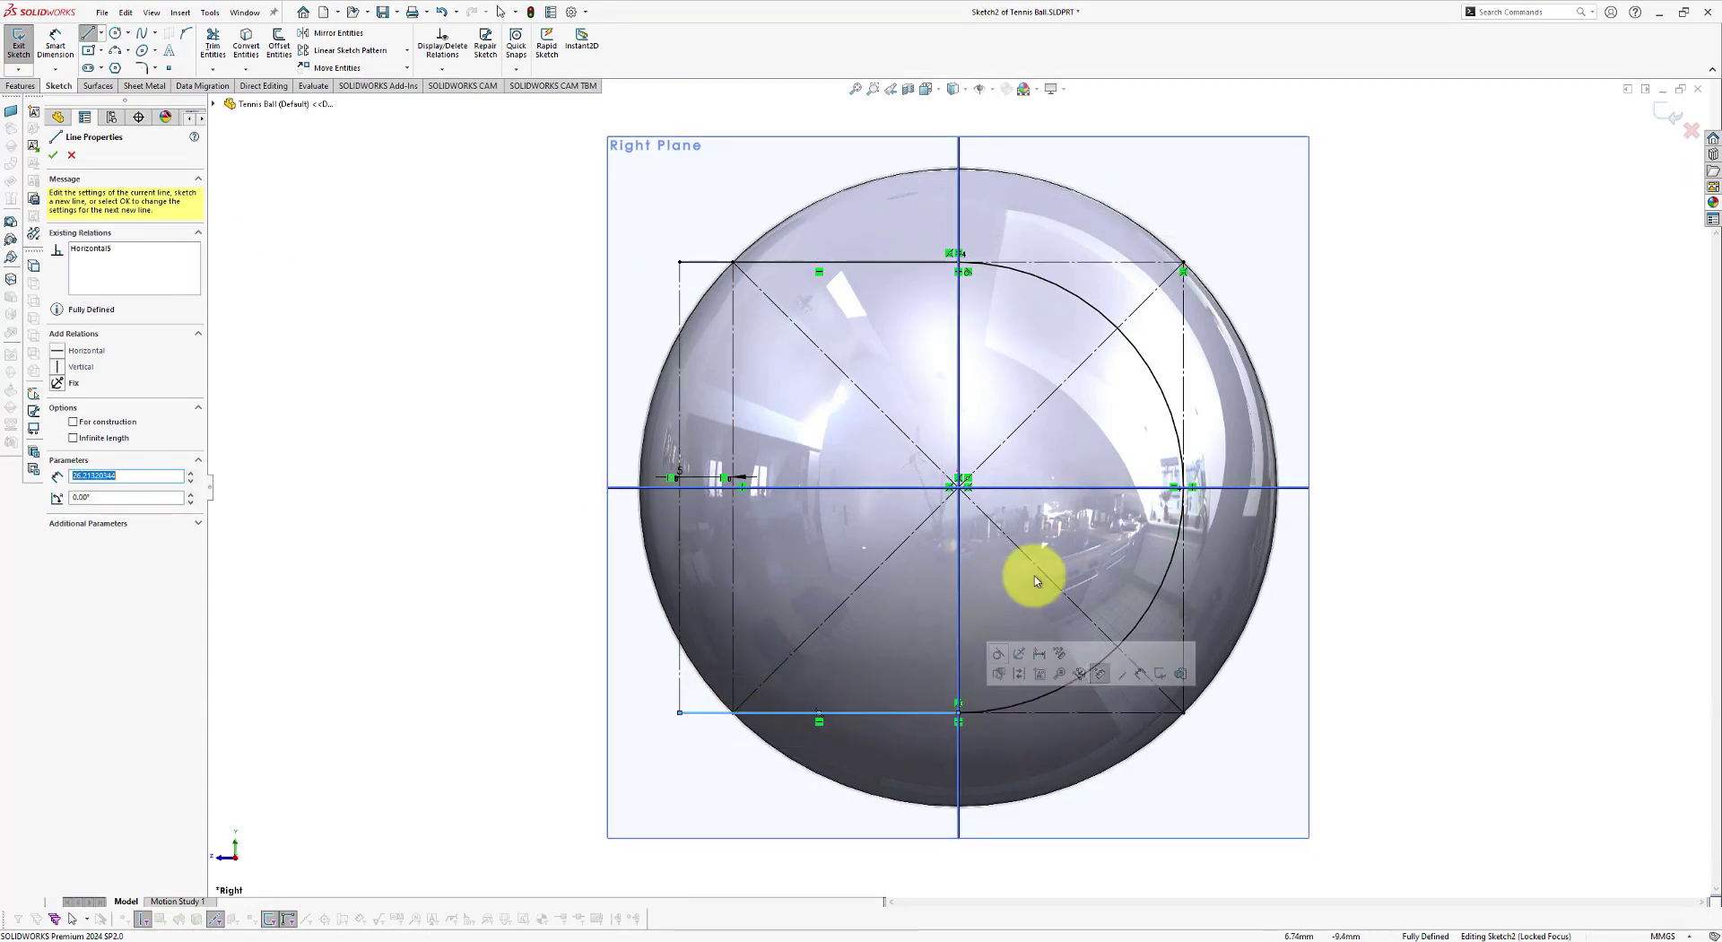
right_click(449, 376)
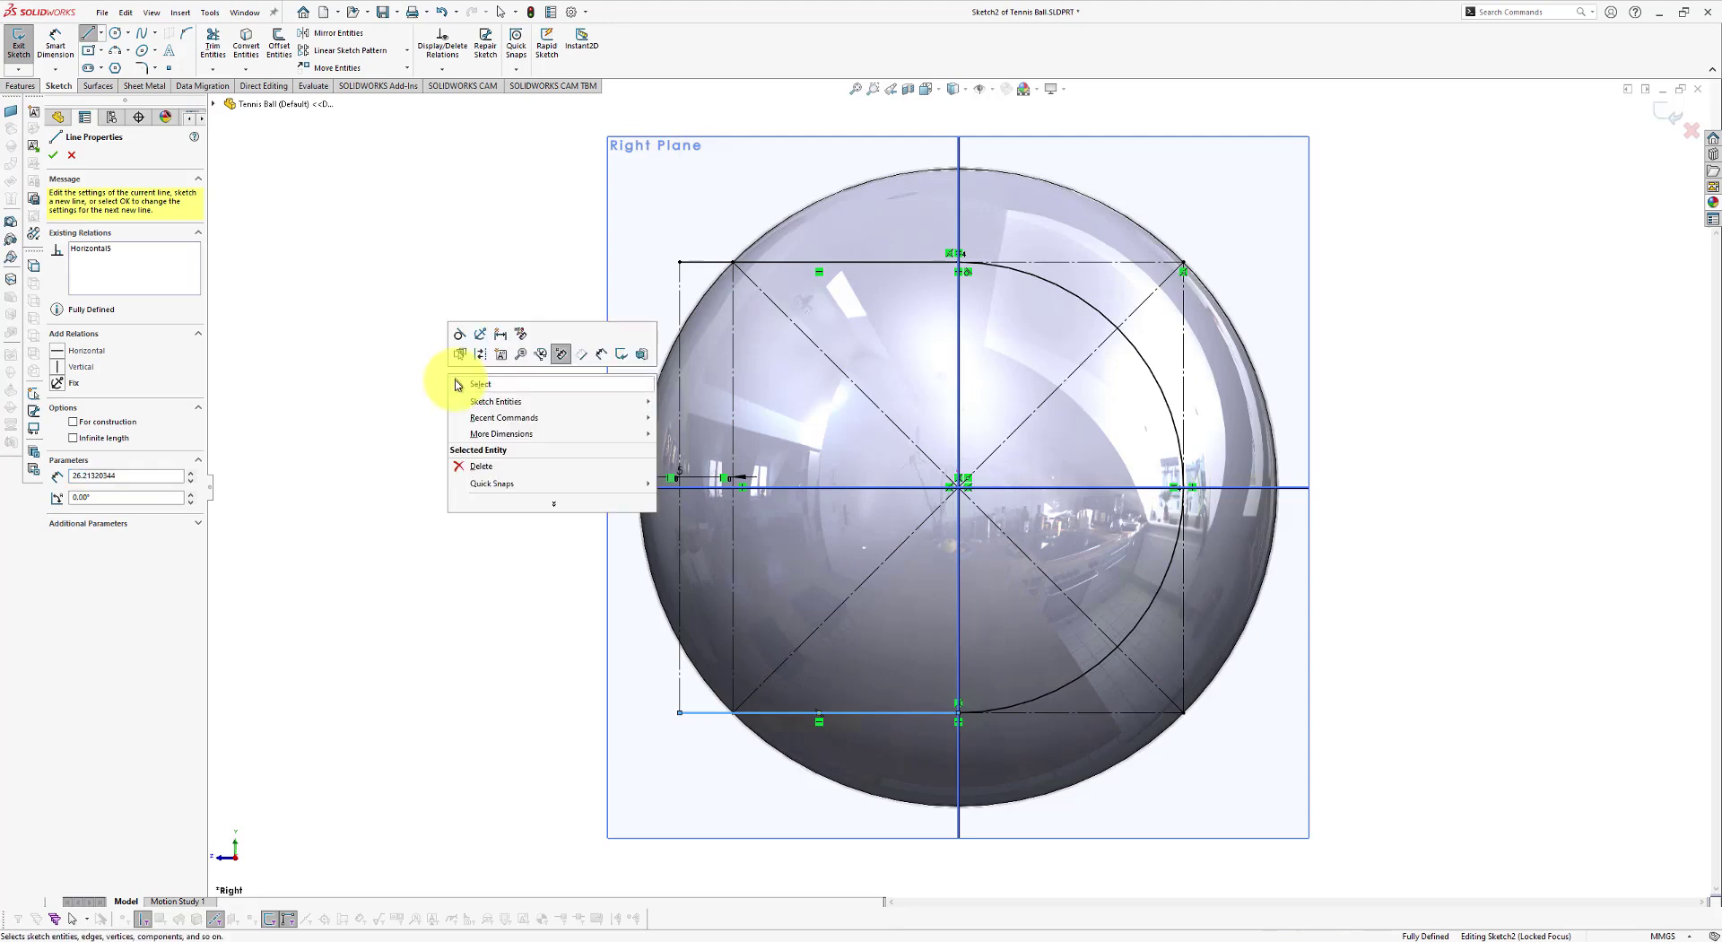
click(465, 377)
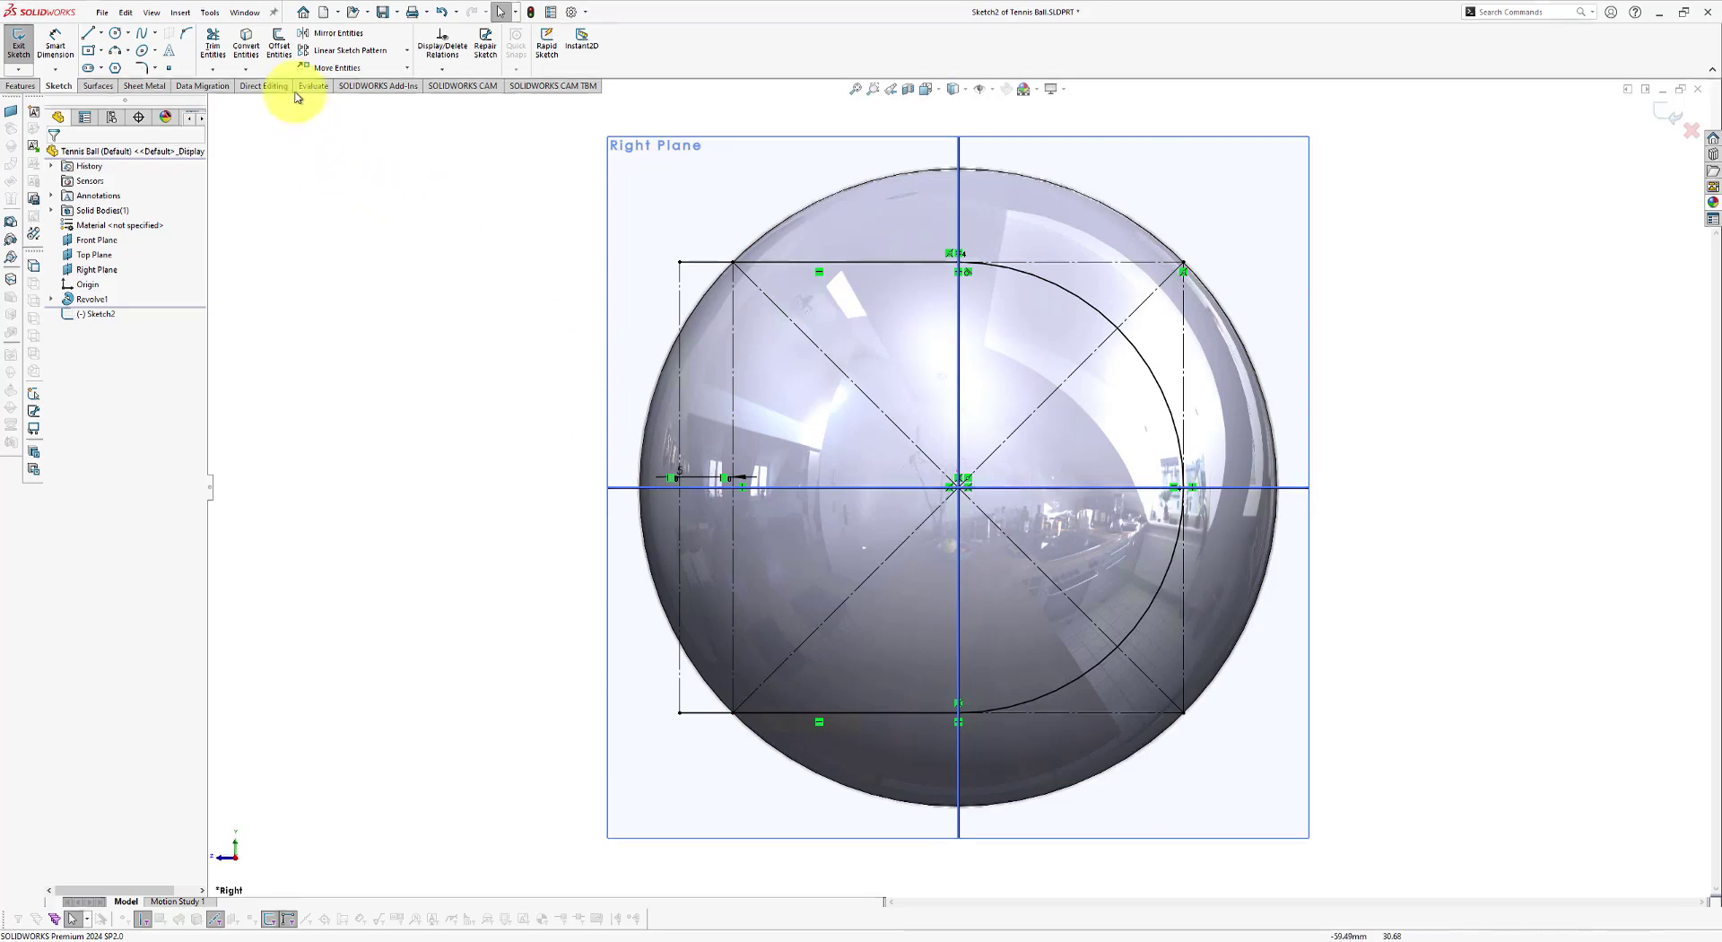
Step: Offset the U-shaped chain of two lines and arc by 1.50 mm bi-directionally
click(281, 47)
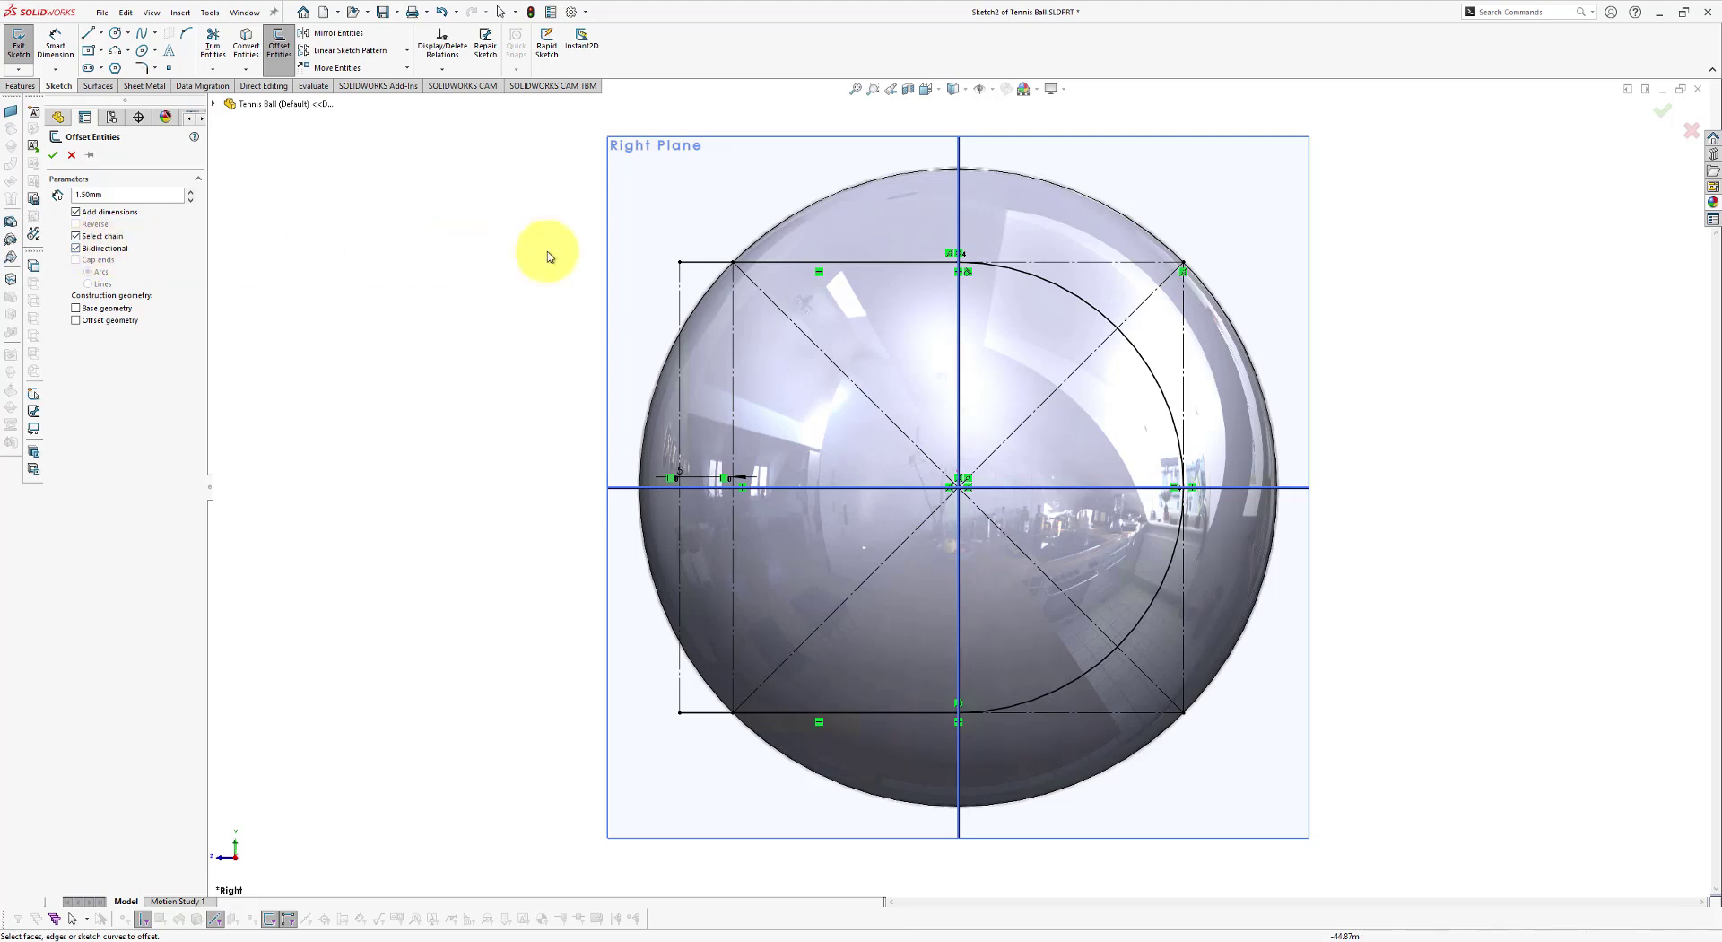
click(848, 263)
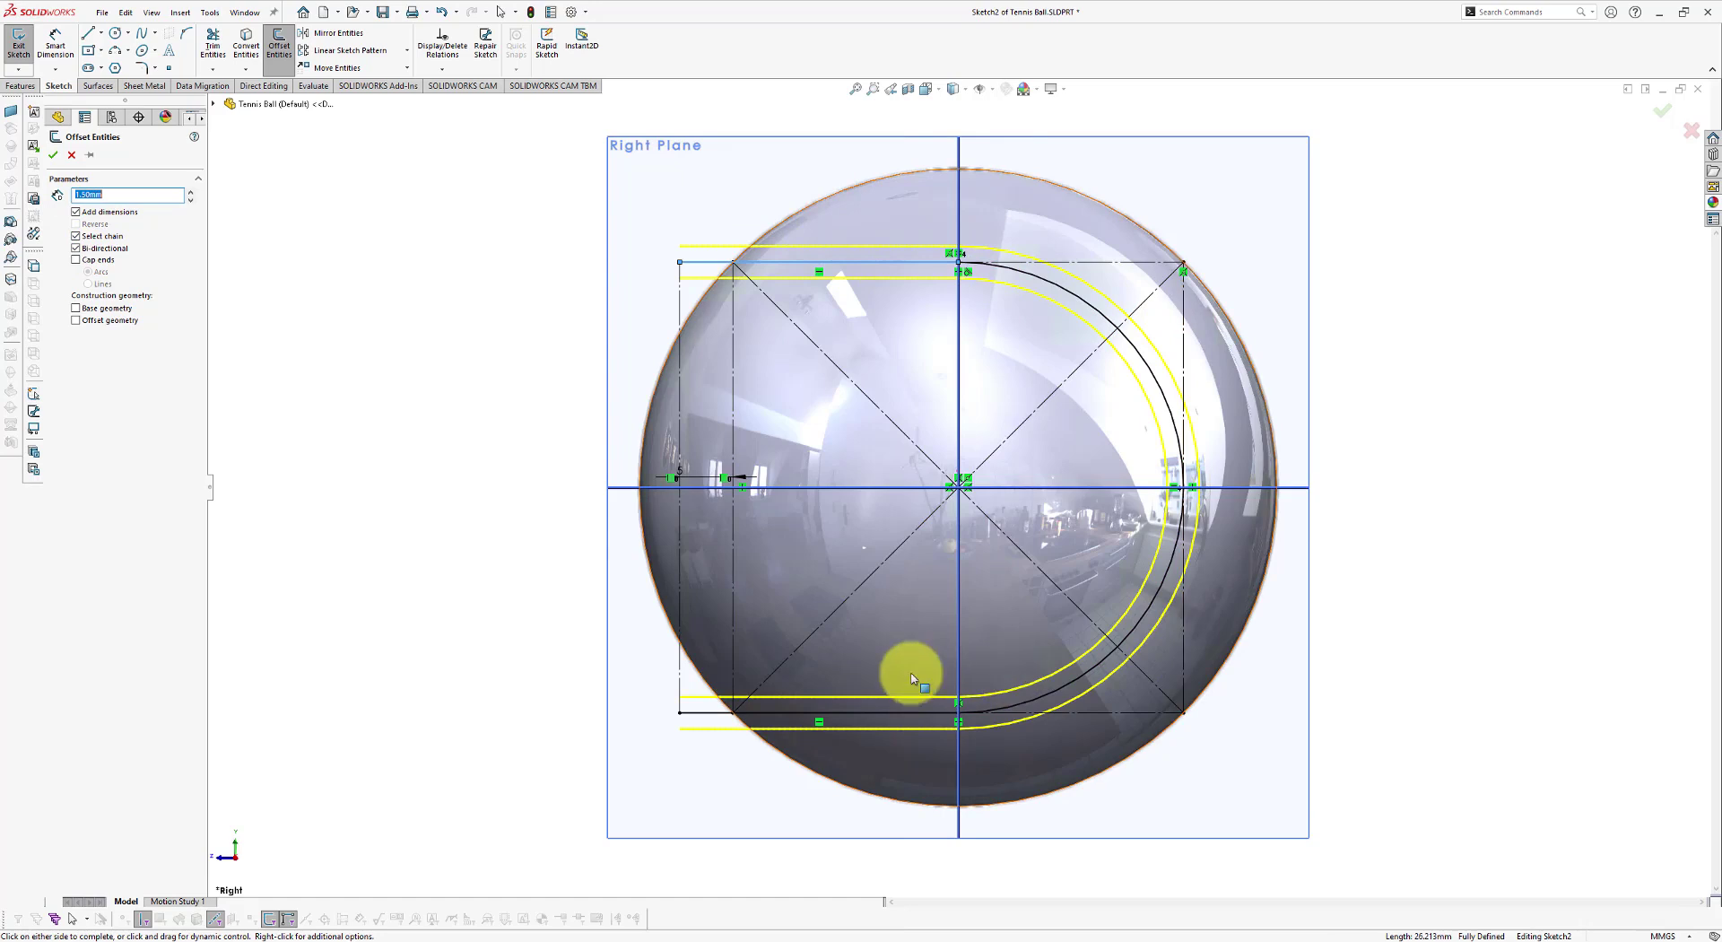
click(53, 157)
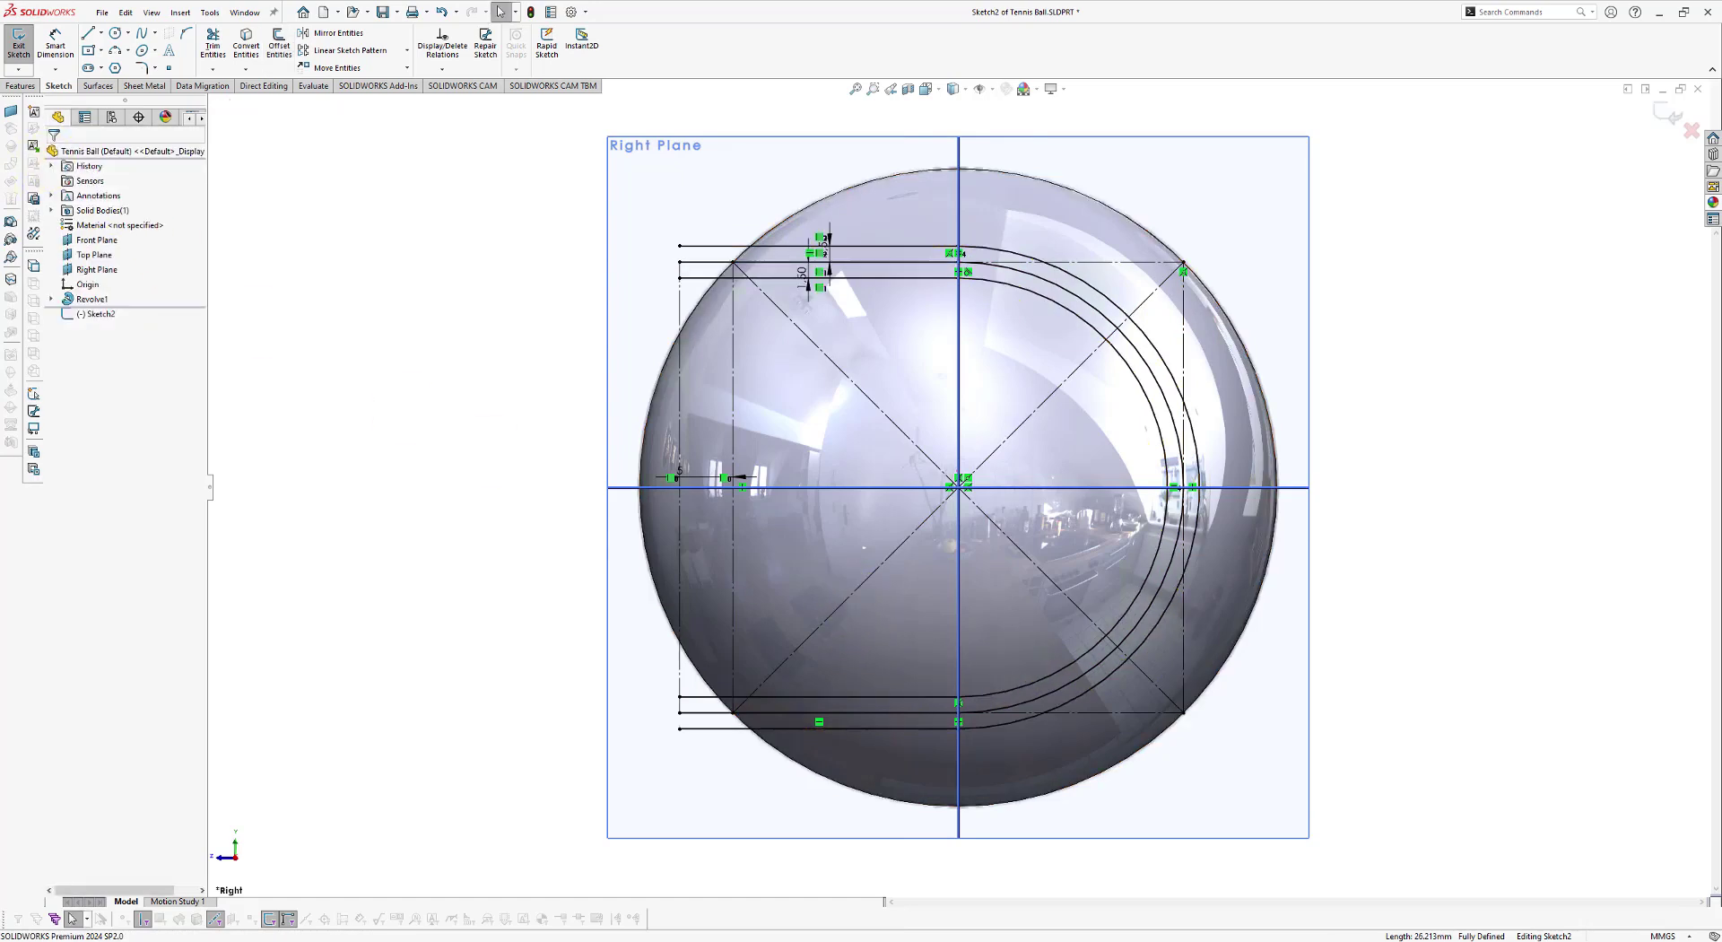
Step: Convert the middle U-shaped profile, its two horizontal lines and the arc, to construction geometry
click(700, 267)
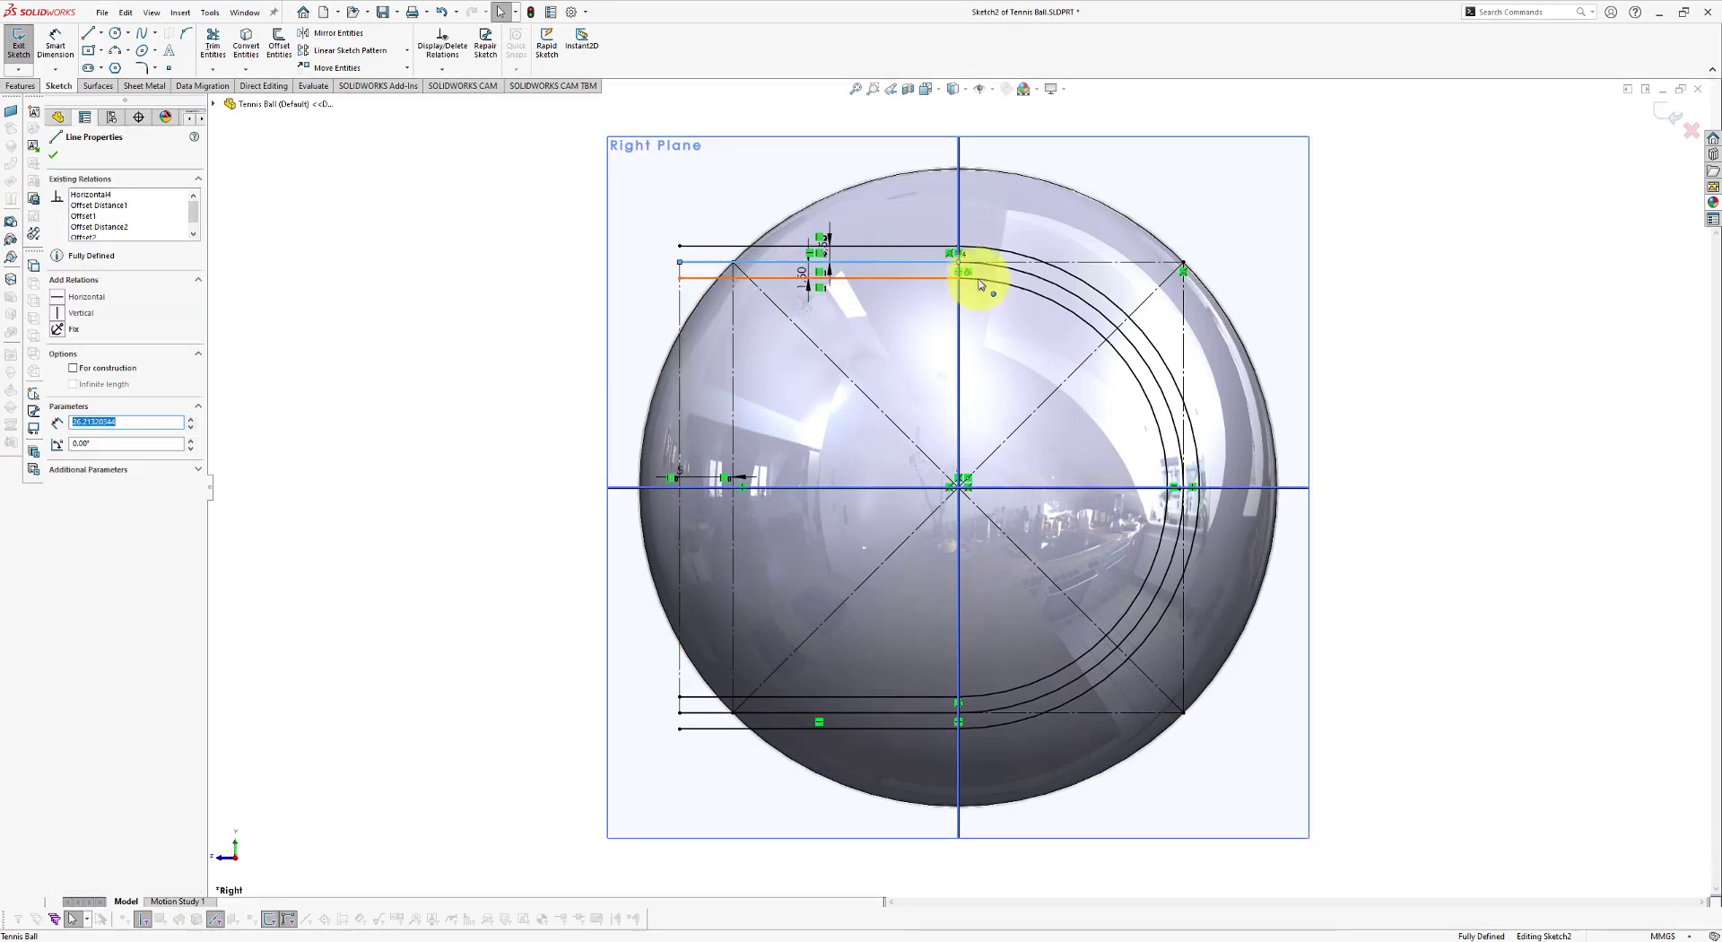
ctrl+click(1041, 282)
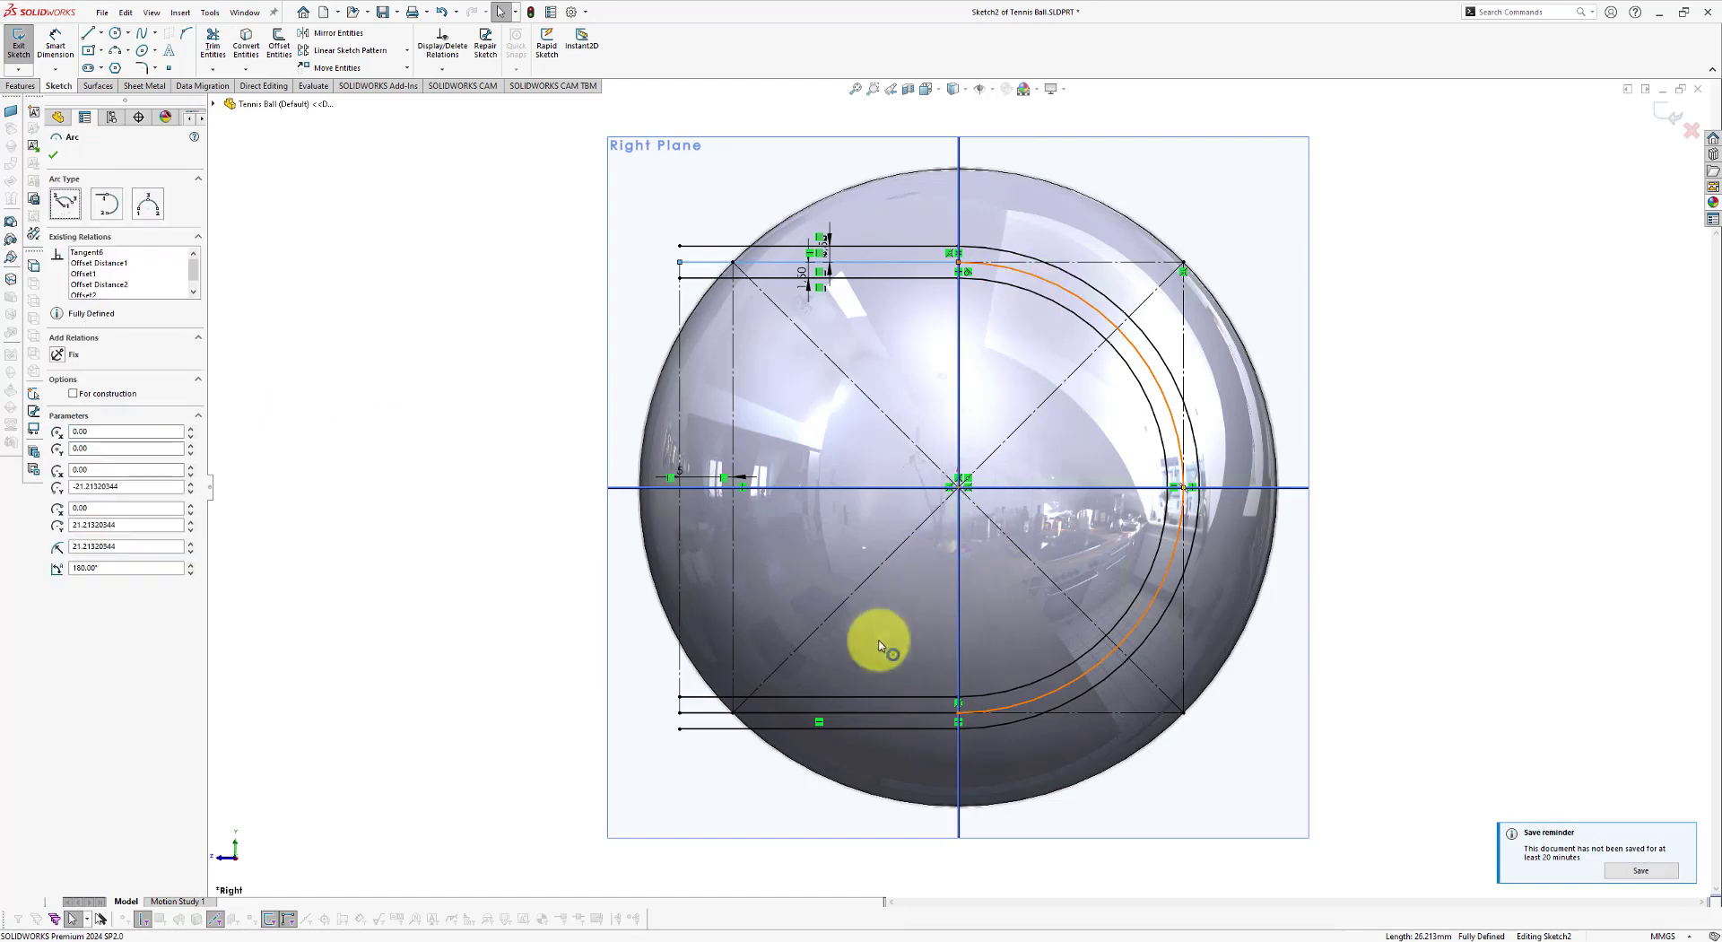
ctrl+click(874, 714)
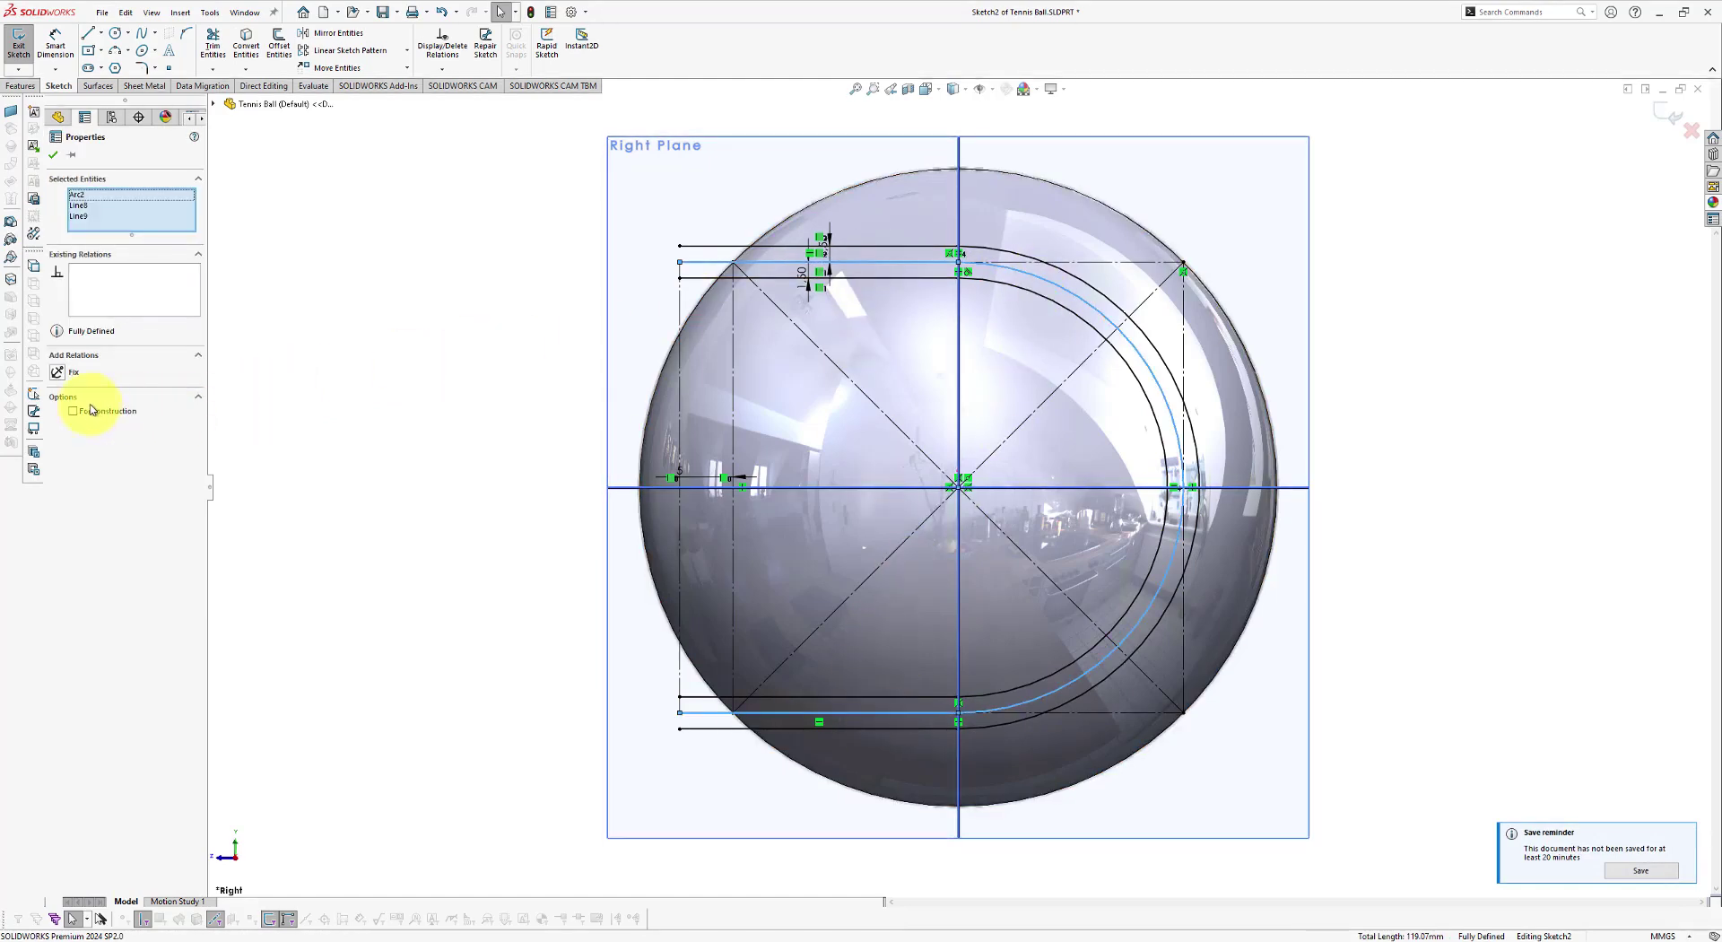
click(73, 411)
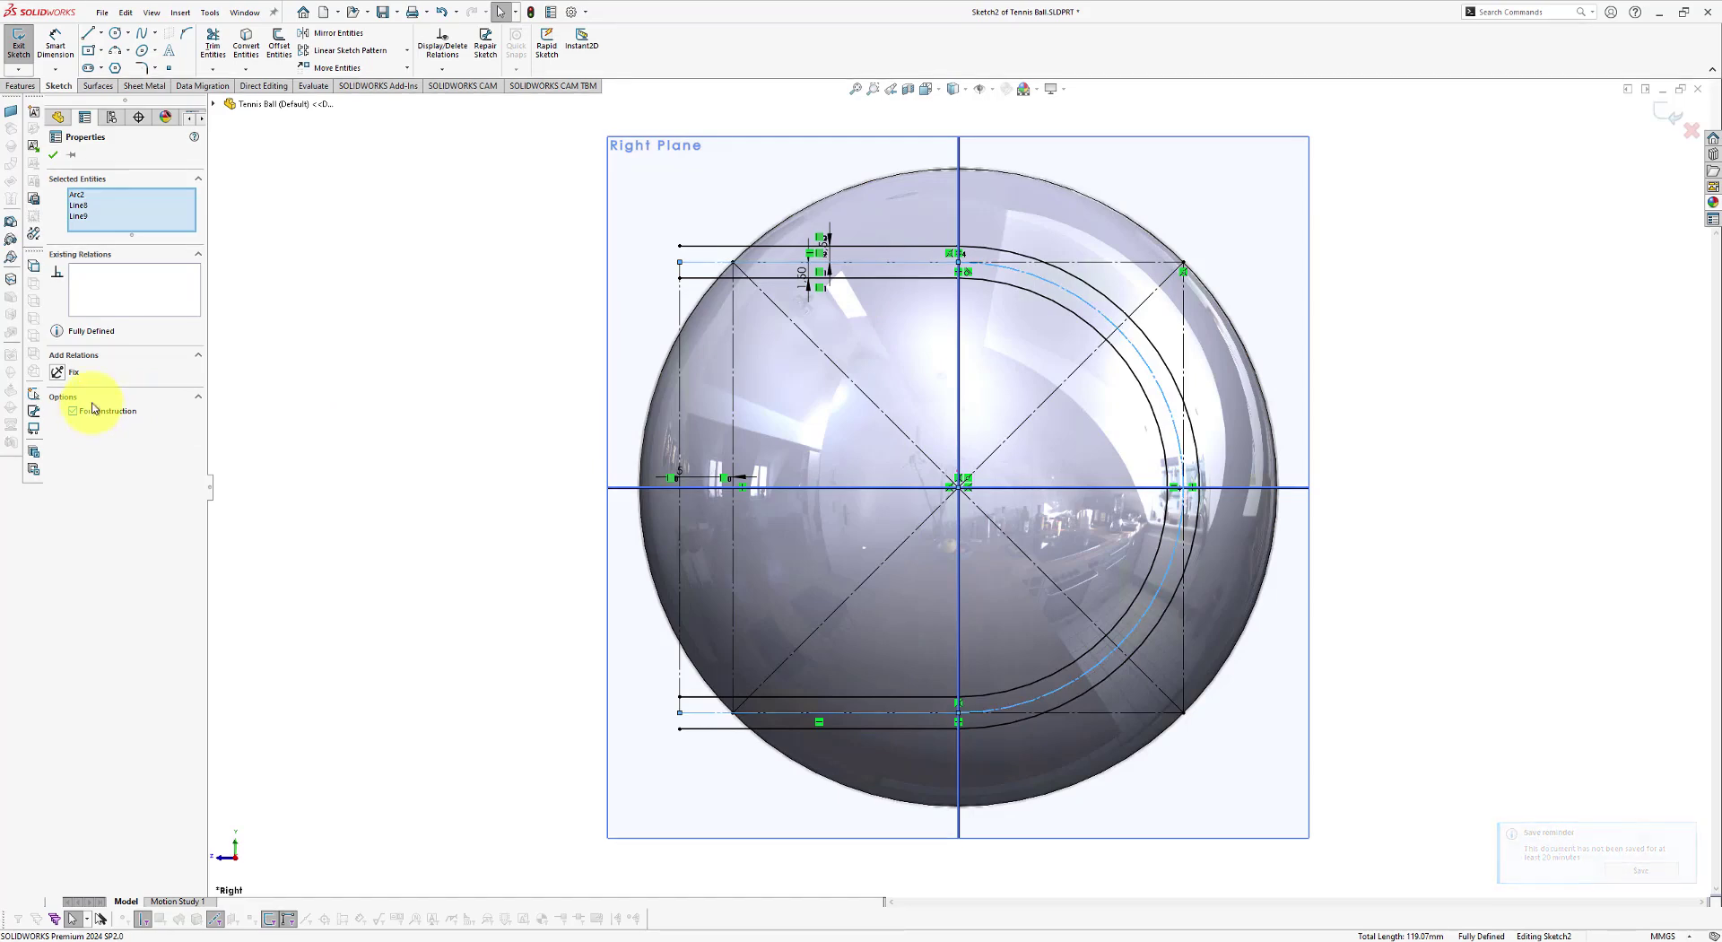
click(51, 156)
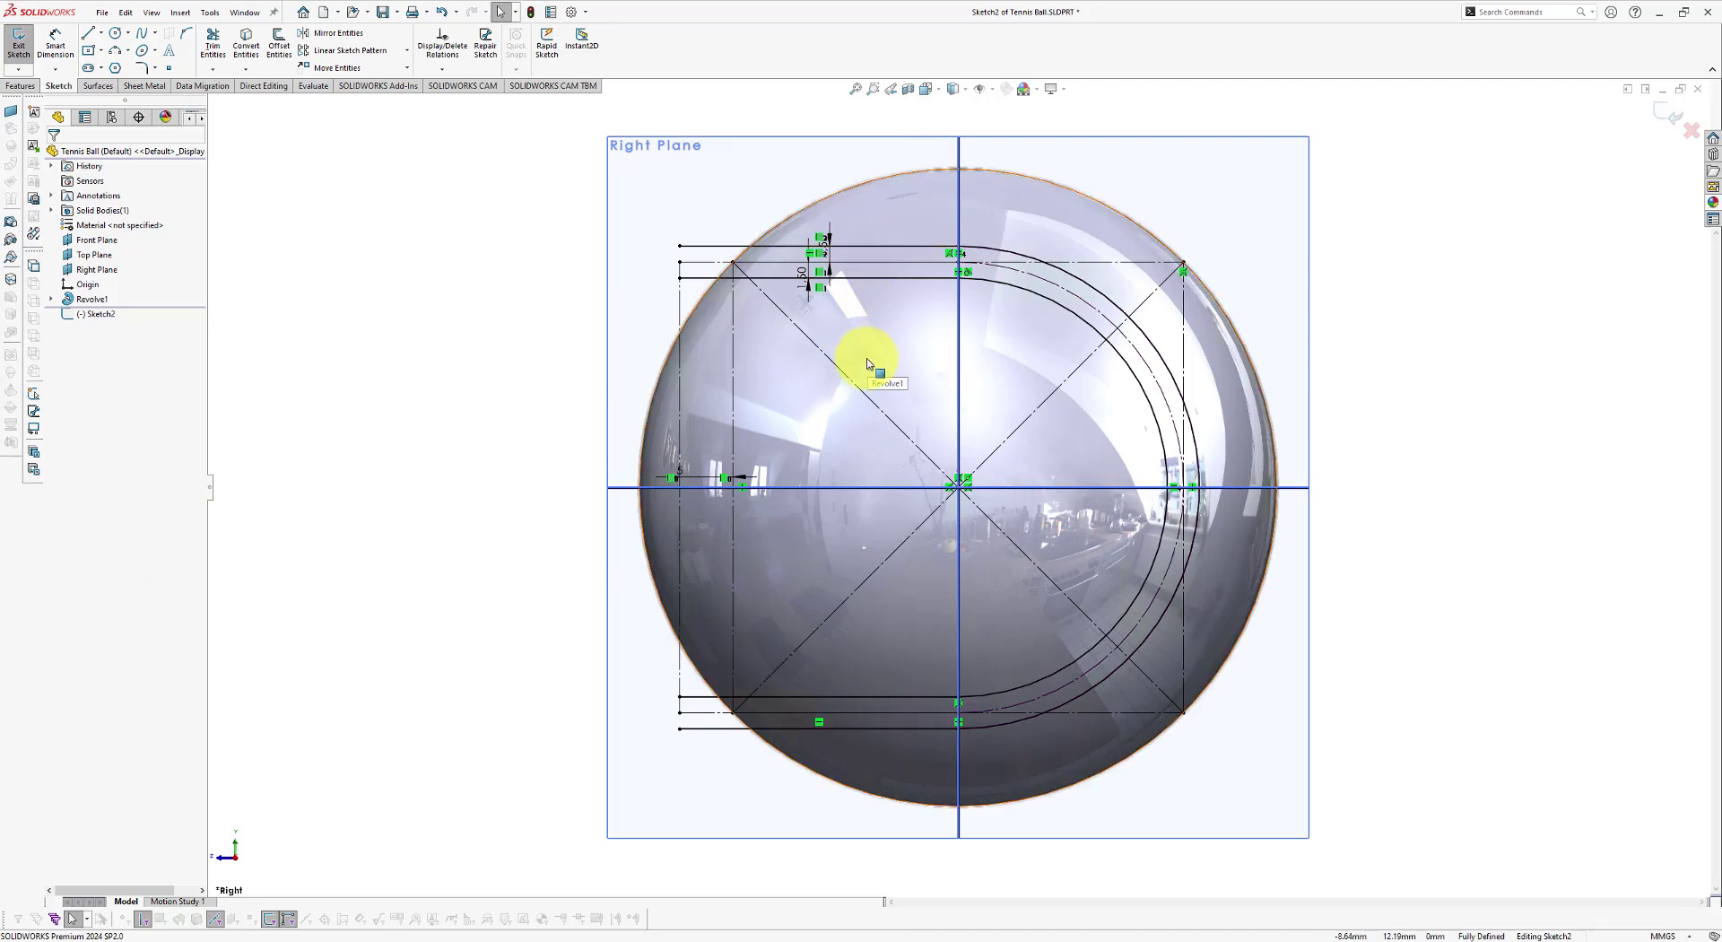
Step: Create a projection Split Line from the current sketch on the sphere's face, leaving it projected in both directions
click(180, 12)
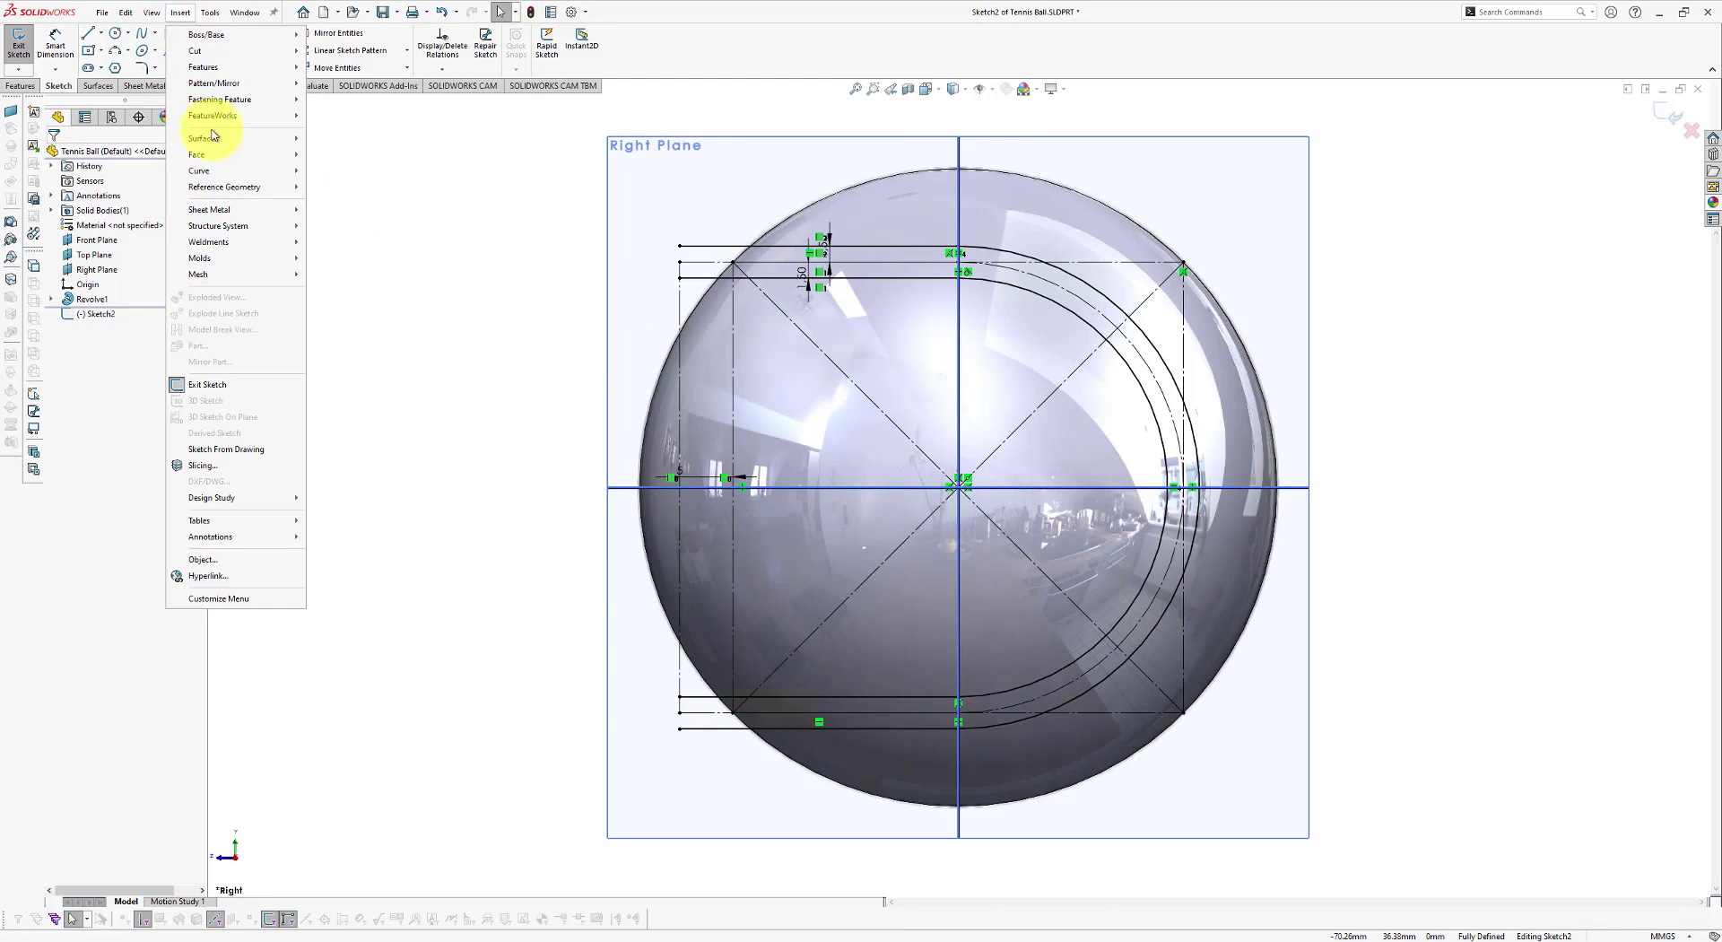
mouse_move(216, 172)
click(326, 174)
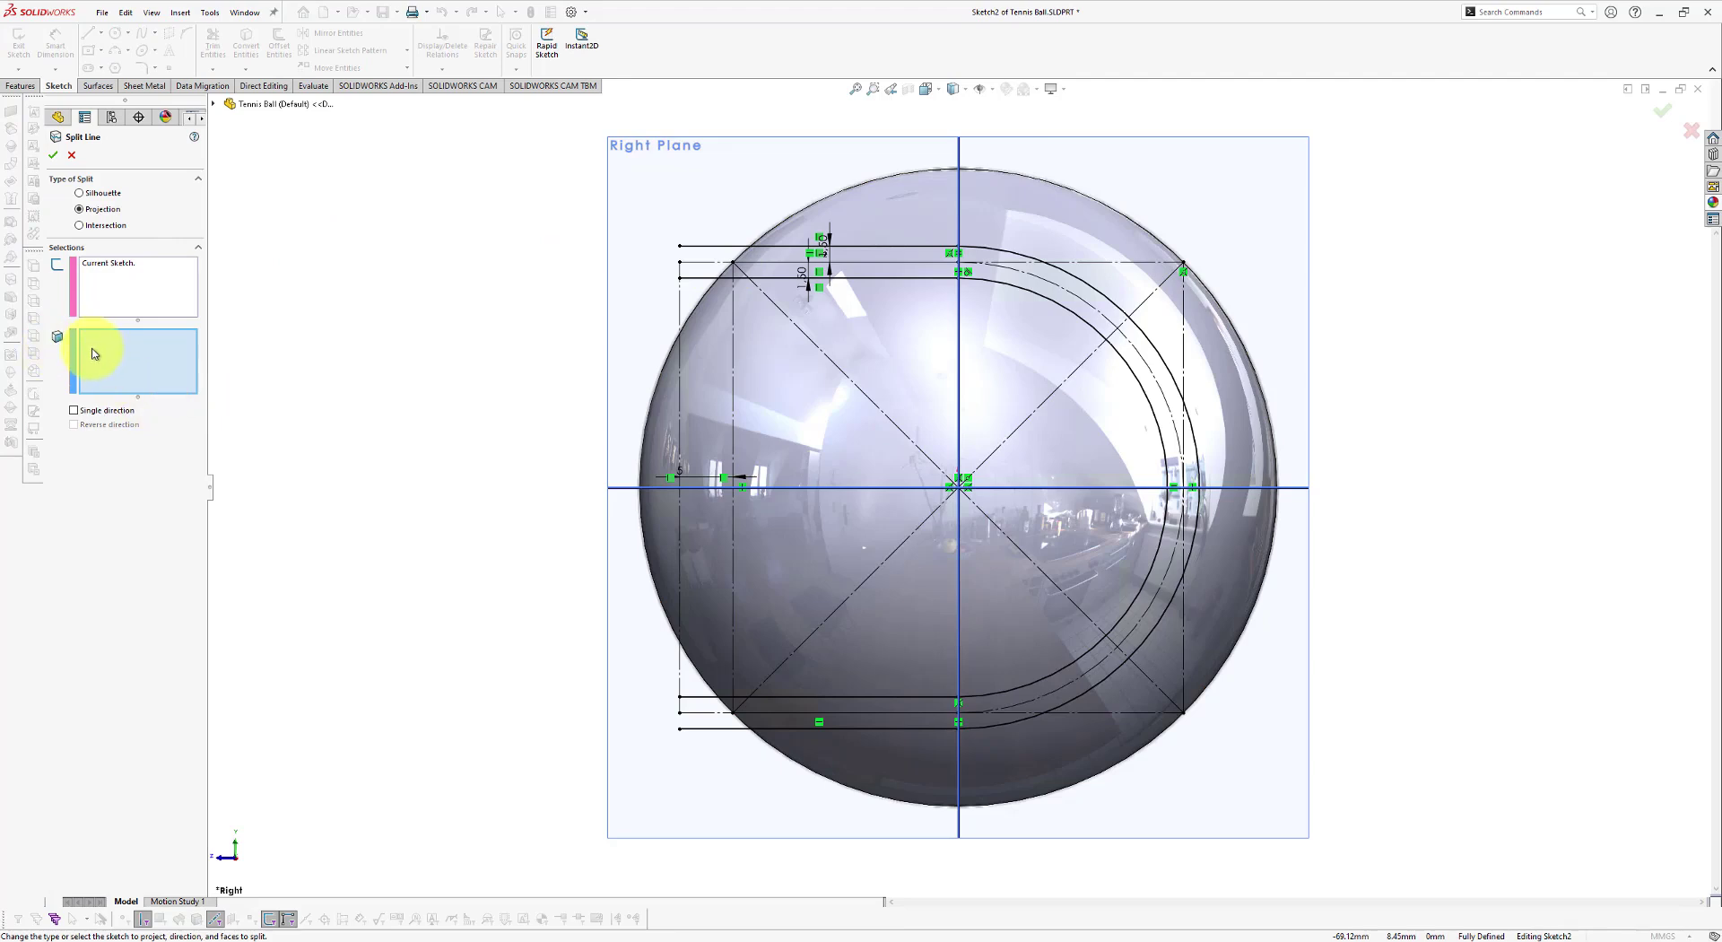
click(812, 411)
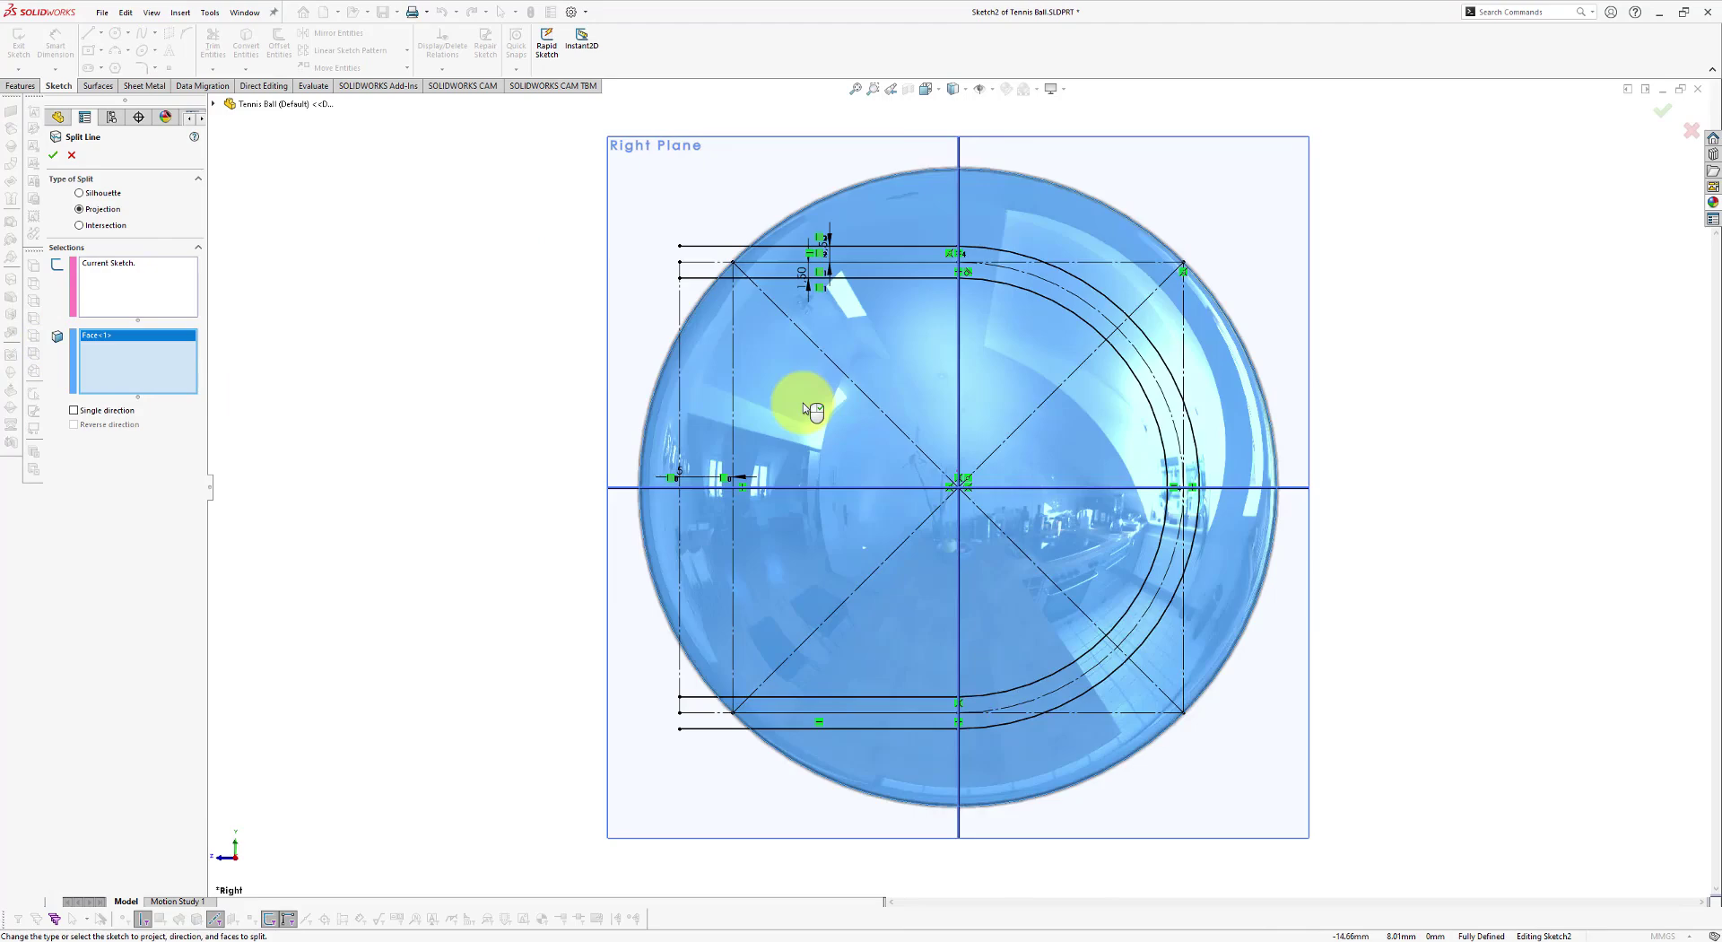
mouse_move(838, 396)
middle_down()
mouse_move(769, 407)
mouse_move(757, 454)
mouse_move(1068, 431)
middle_up()
scroll(969, 444, up, 3)
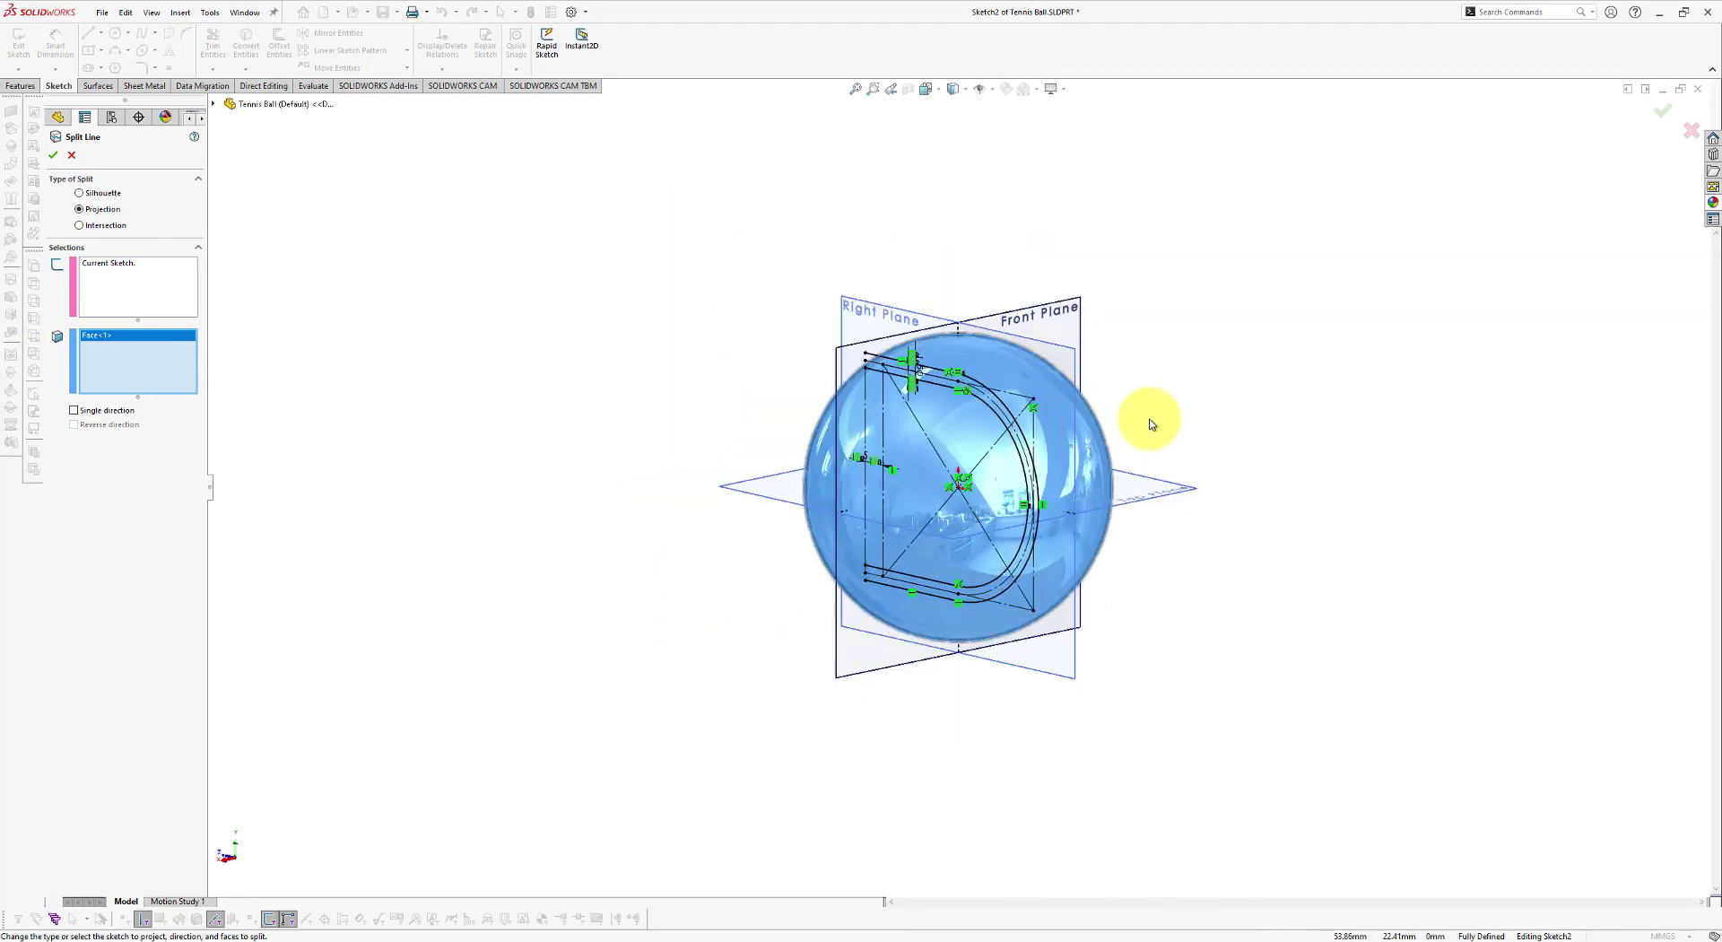
scroll(1152, 423, down, 2)
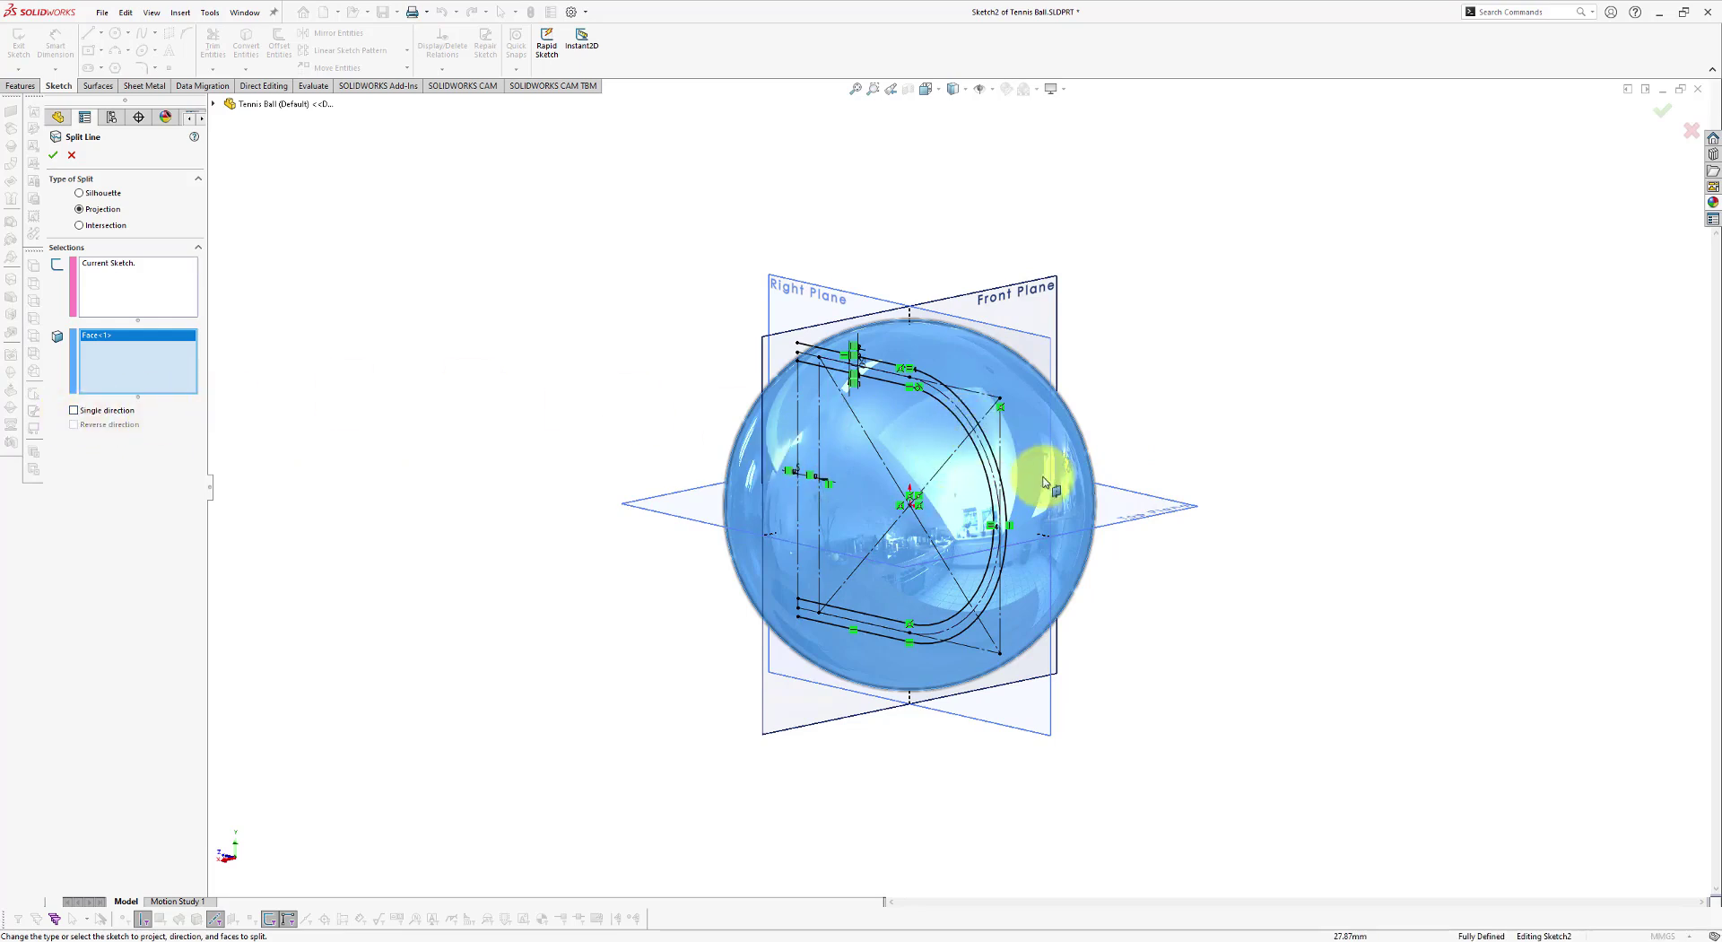
scroll(1080, 491, down, 2)
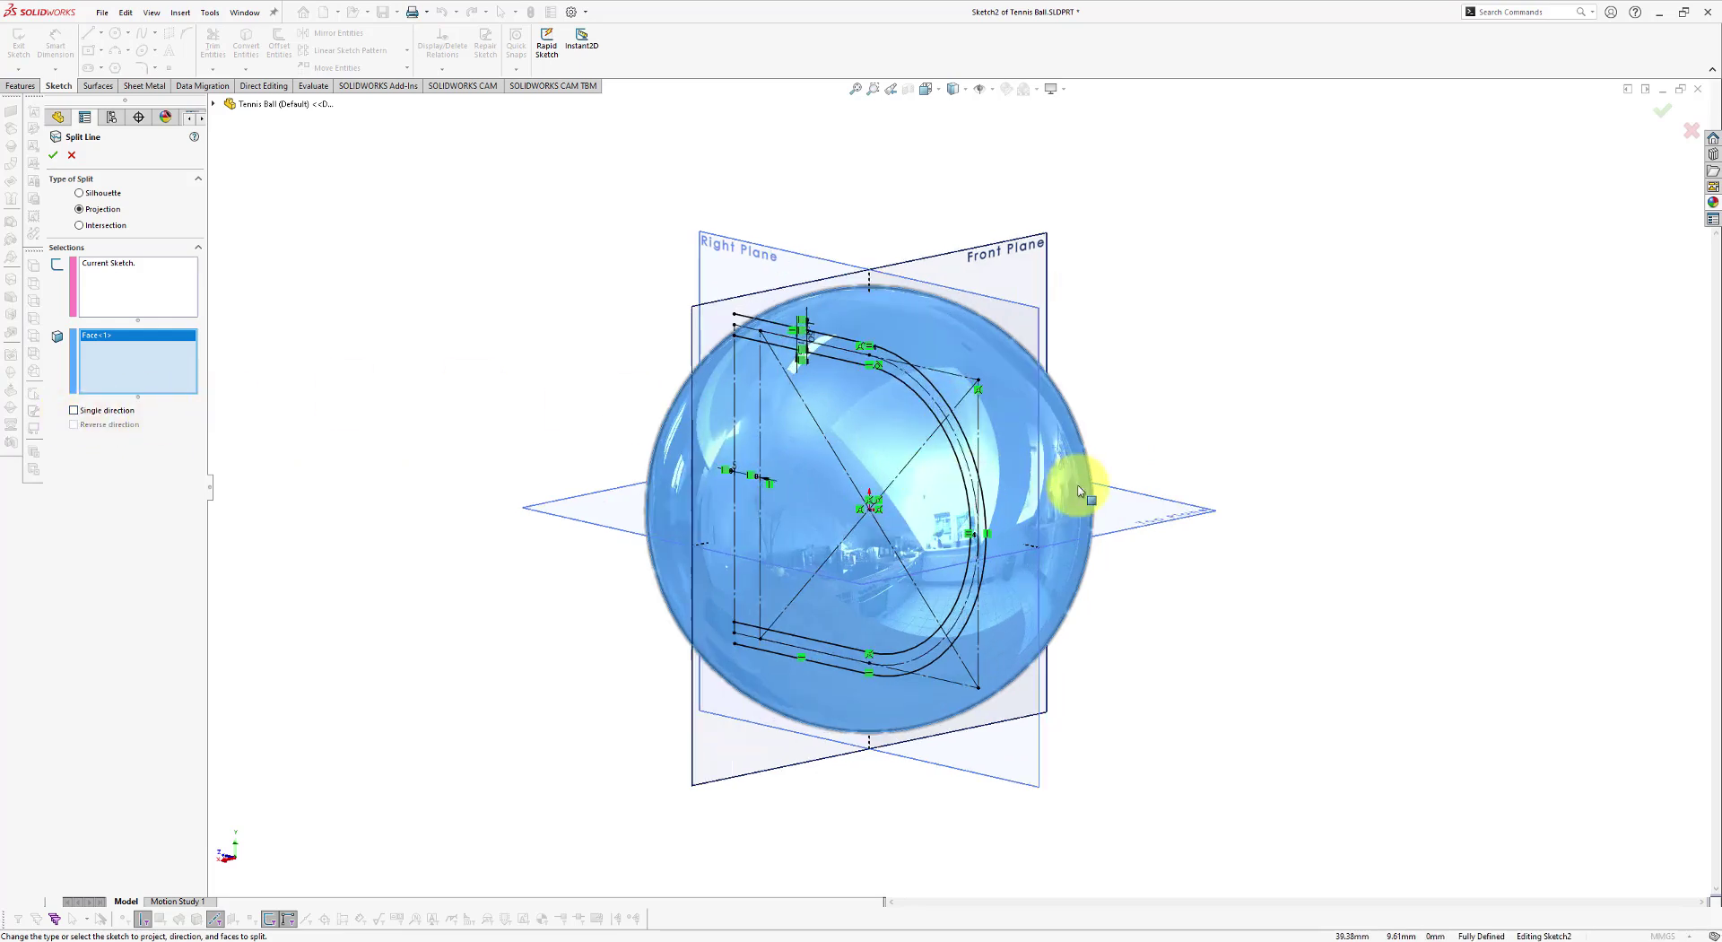
click(52, 157)
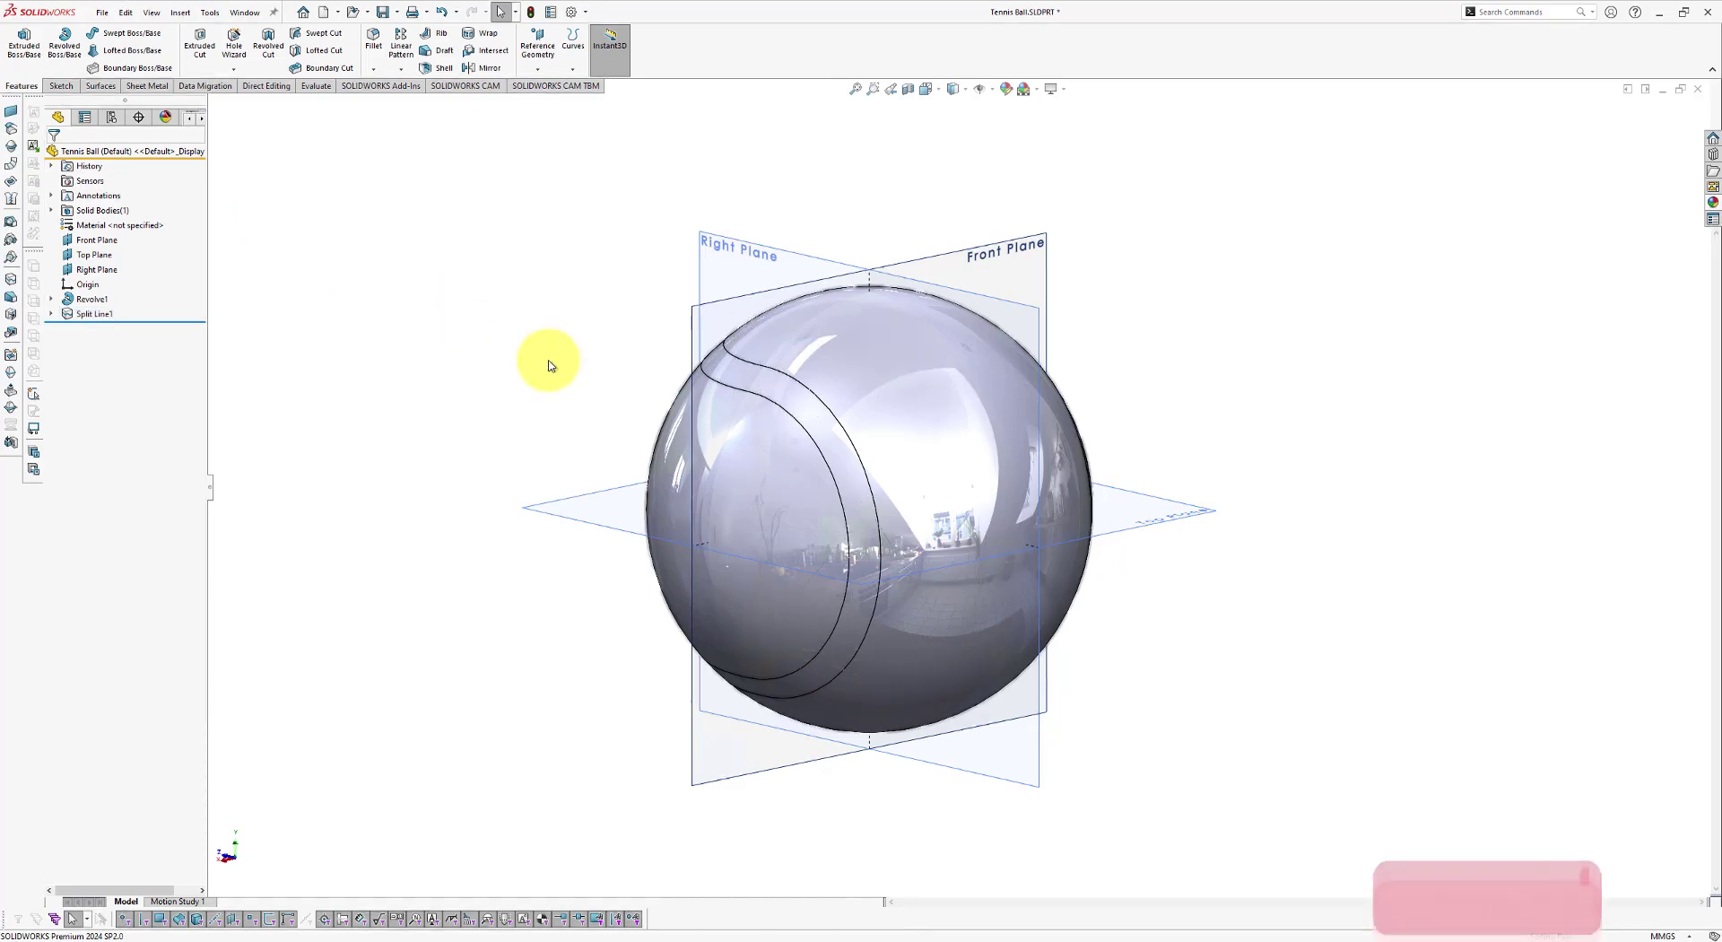
Step: Copy the narrow seam band face on the ball with Offset Surface at a distance of 0 mm
middle_drag(550, 365, 667, 382)
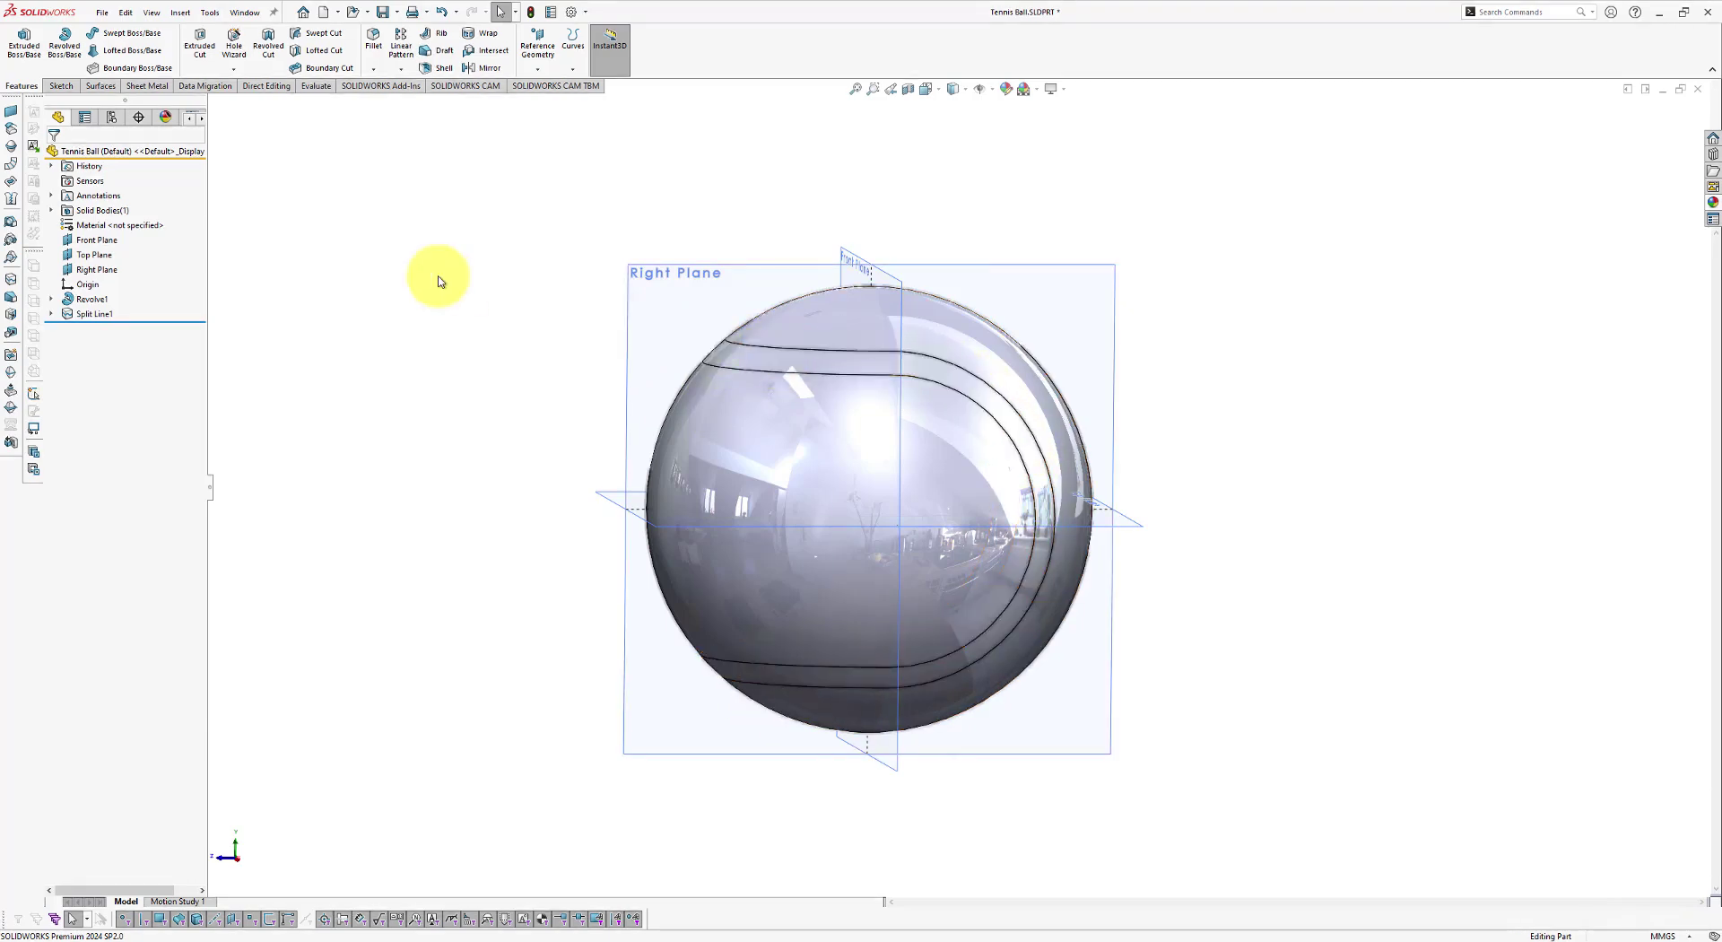
click(772, 359)
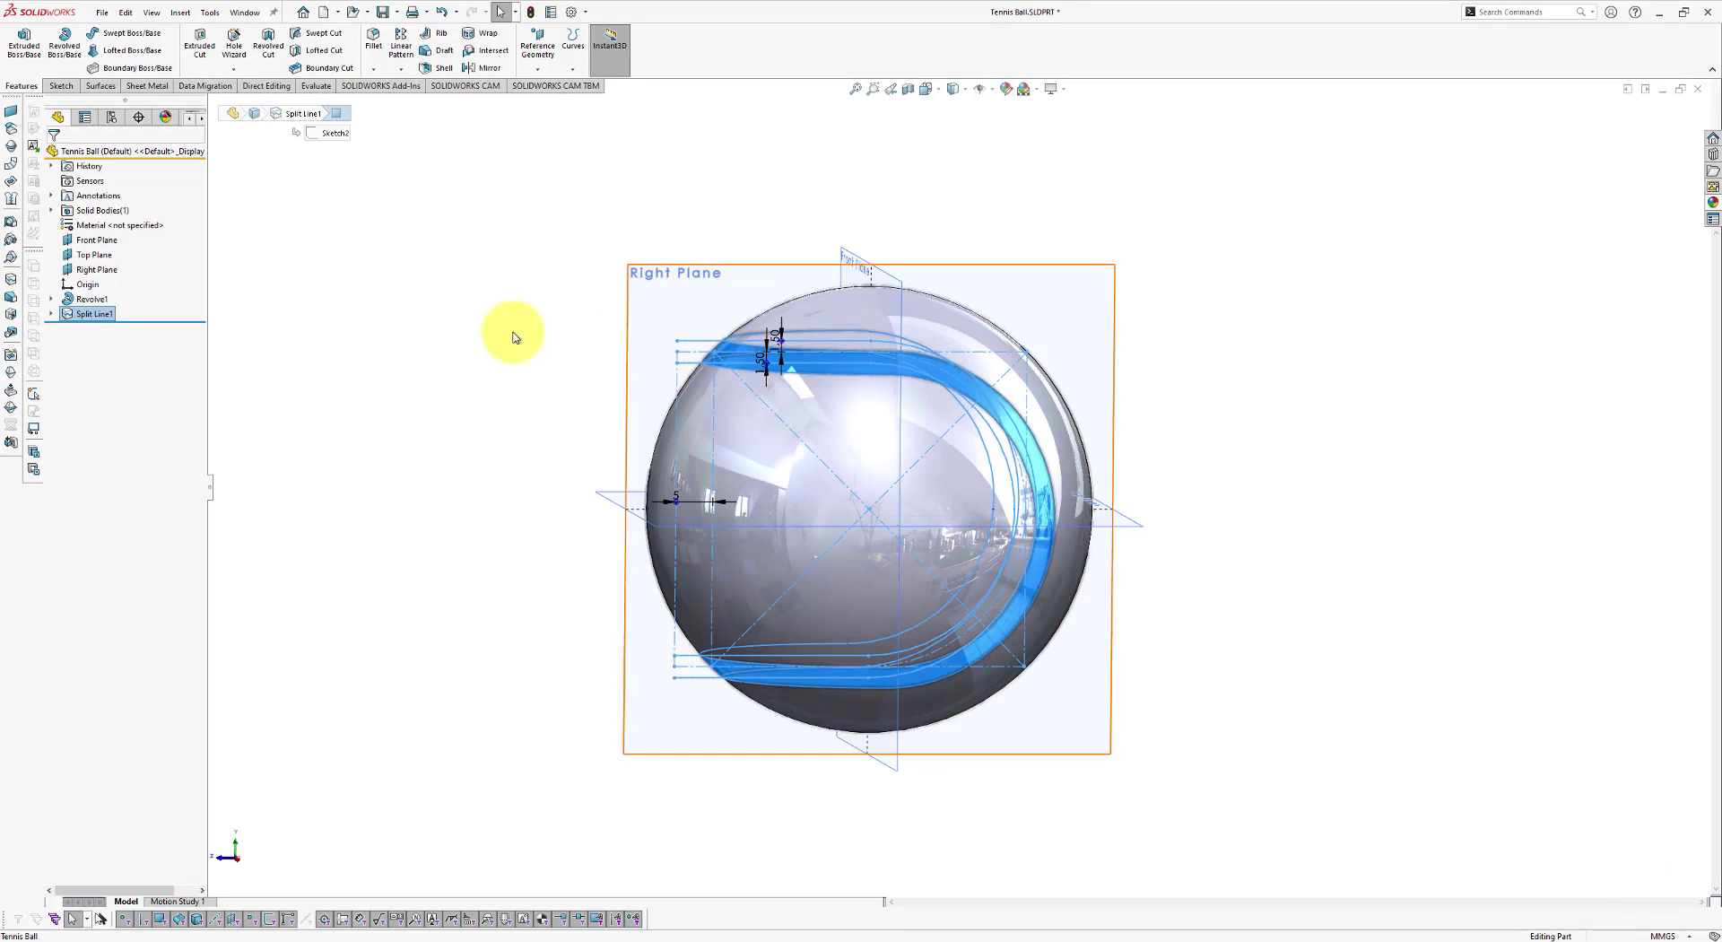
click(472, 335)
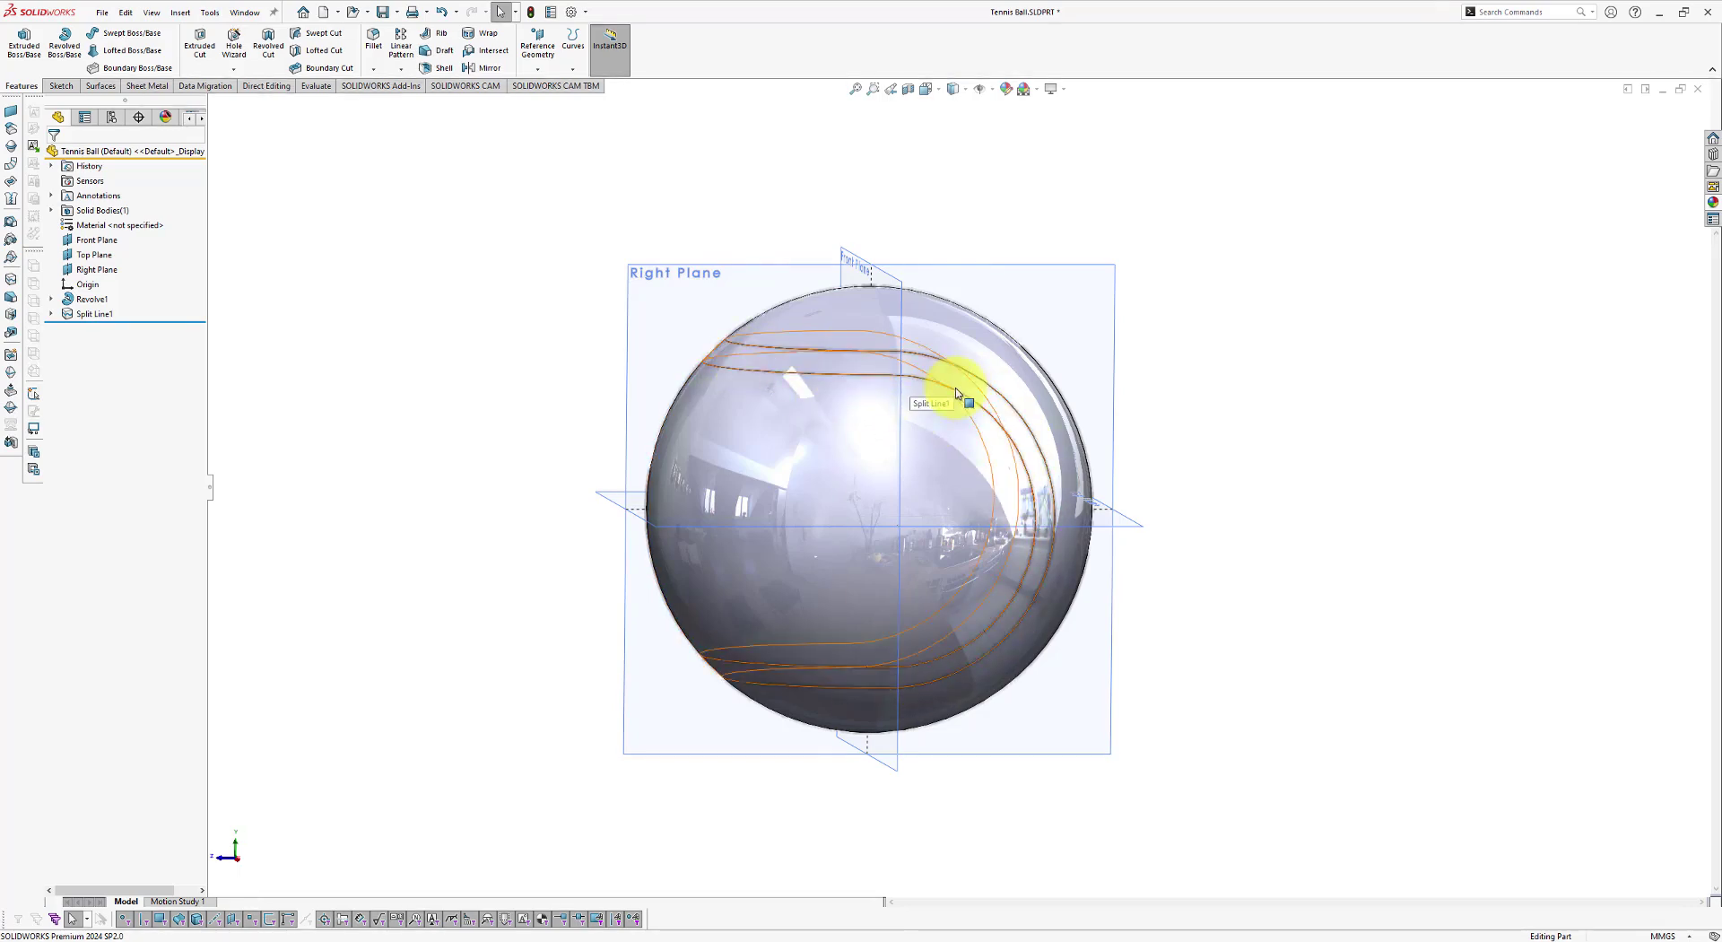
click(186, 12)
mouse_move(215, 138)
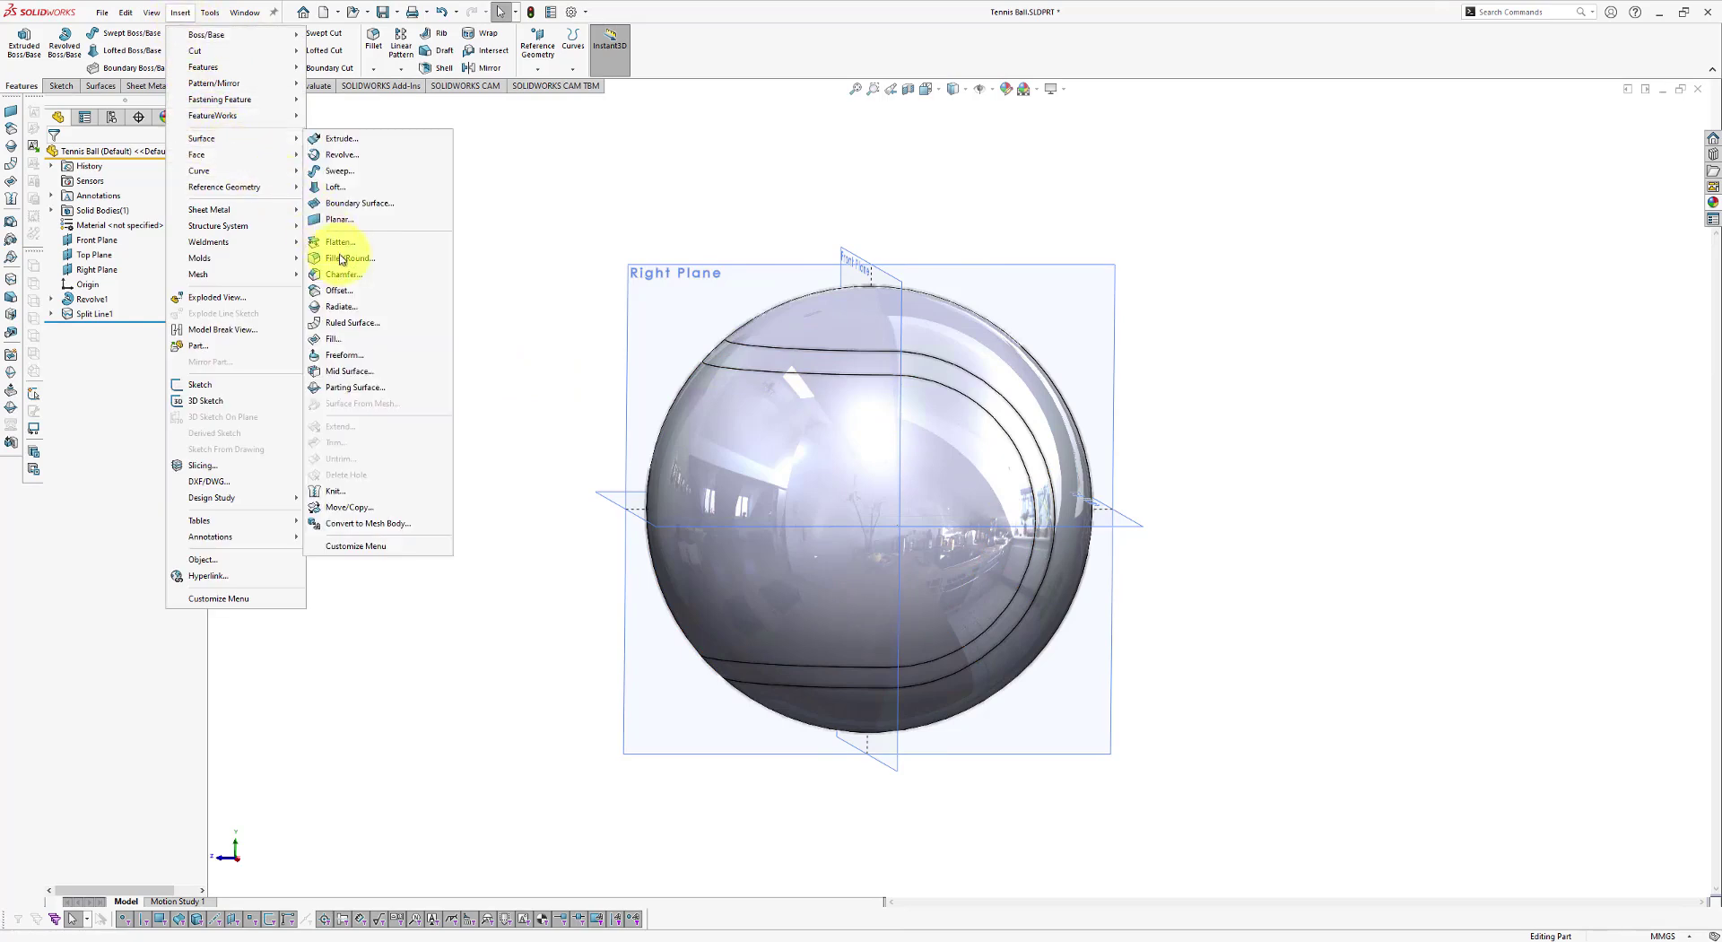
click(344, 289)
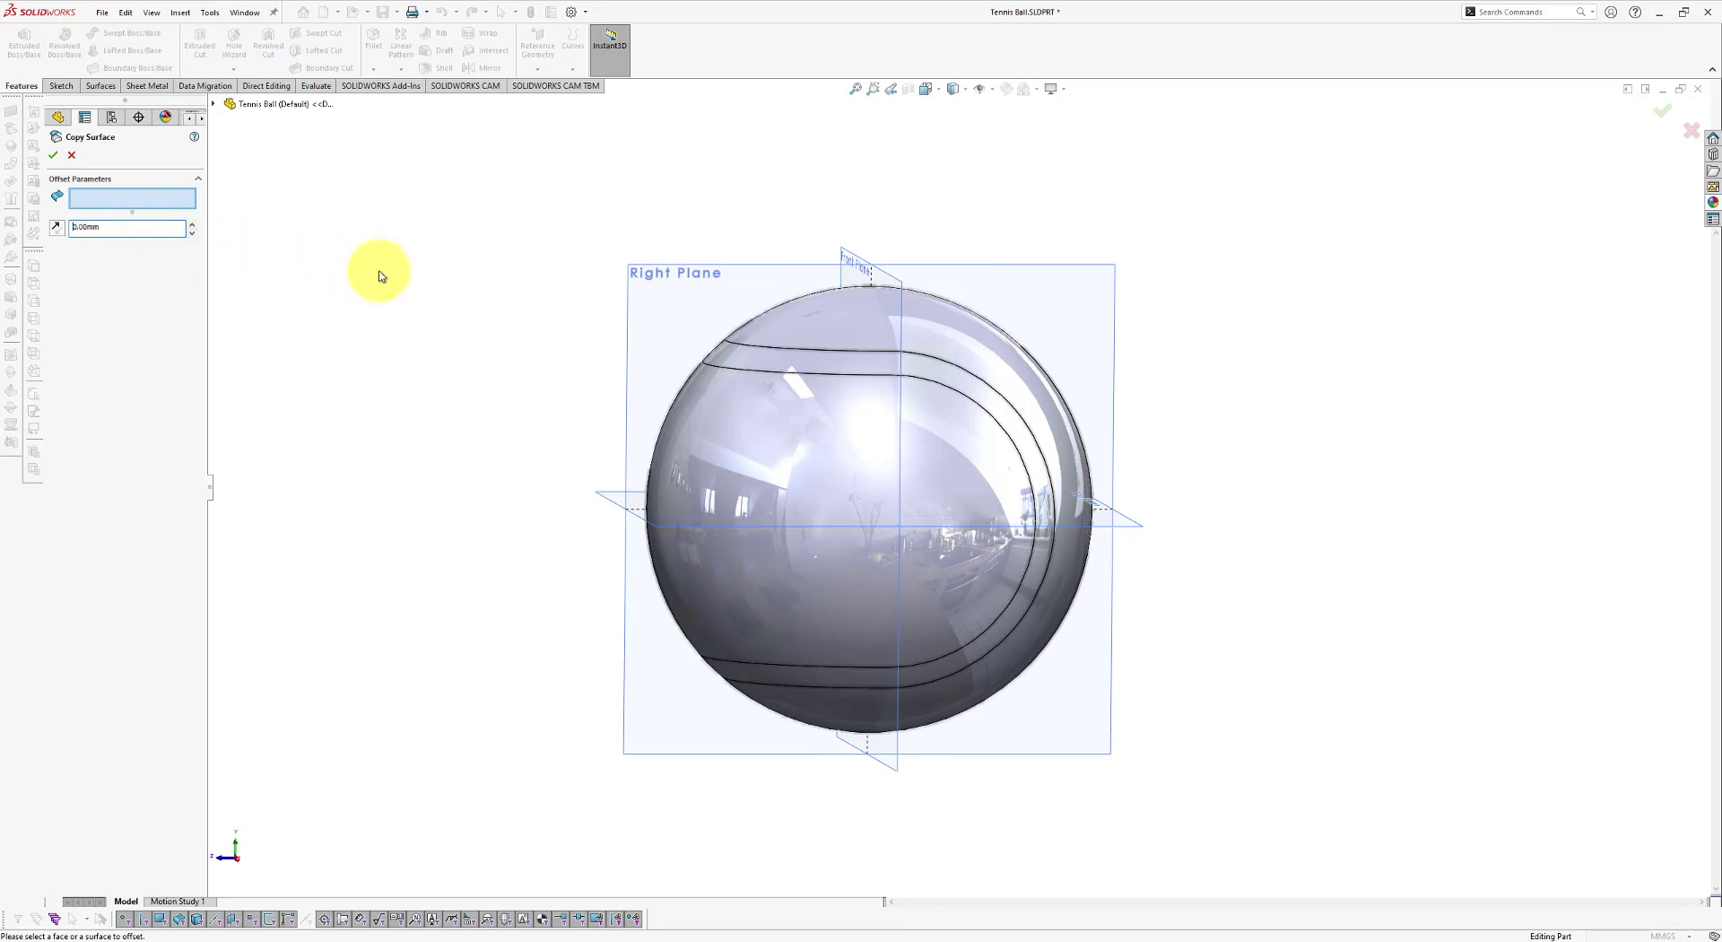
click(745, 359)
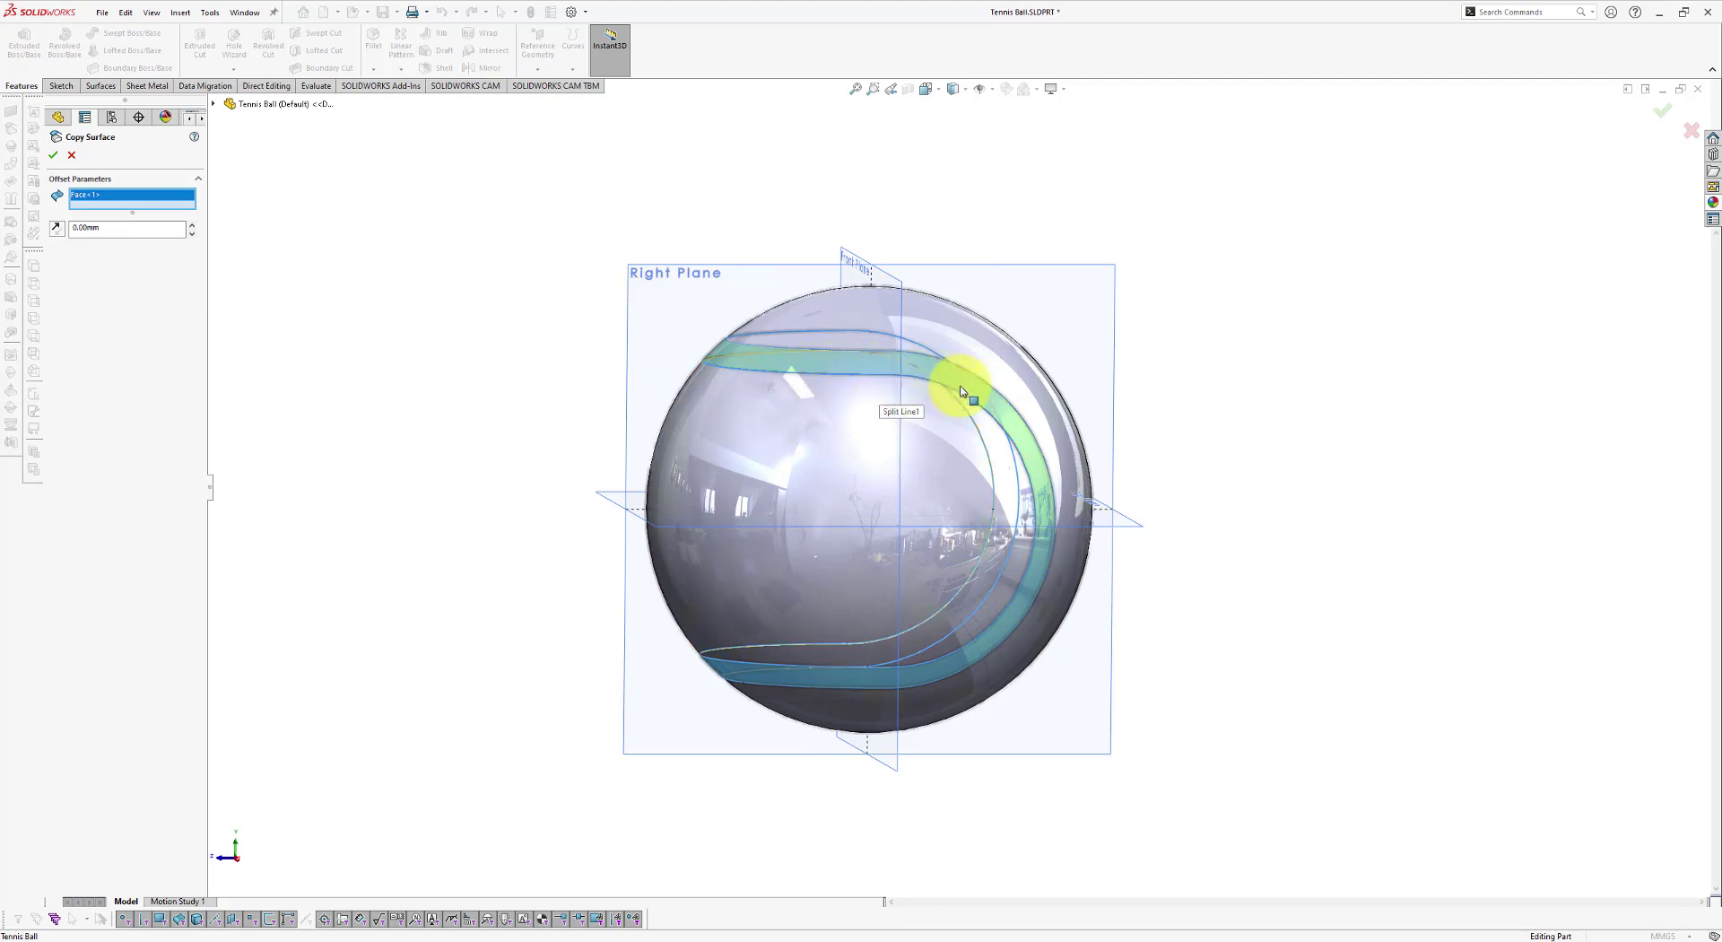
click(54, 156)
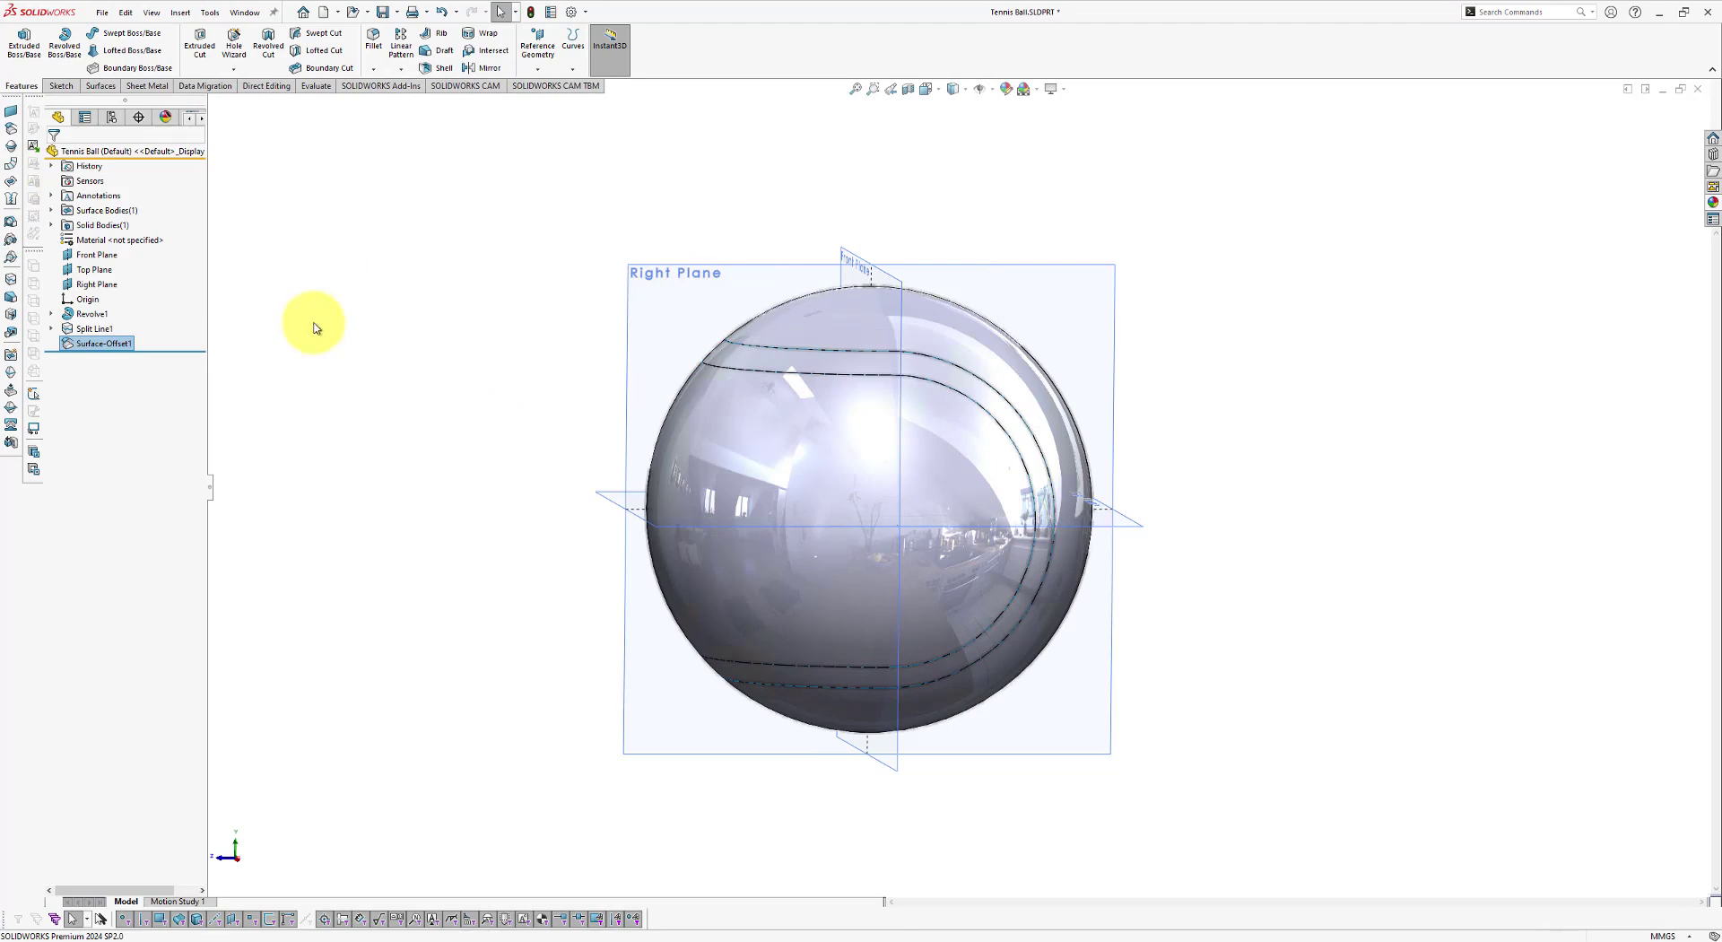
Step: Cut the seam groove into the ball with a thickened cut of the offset surface body, 0.50 mm on both sides
scroll(1086, 507, down, 2)
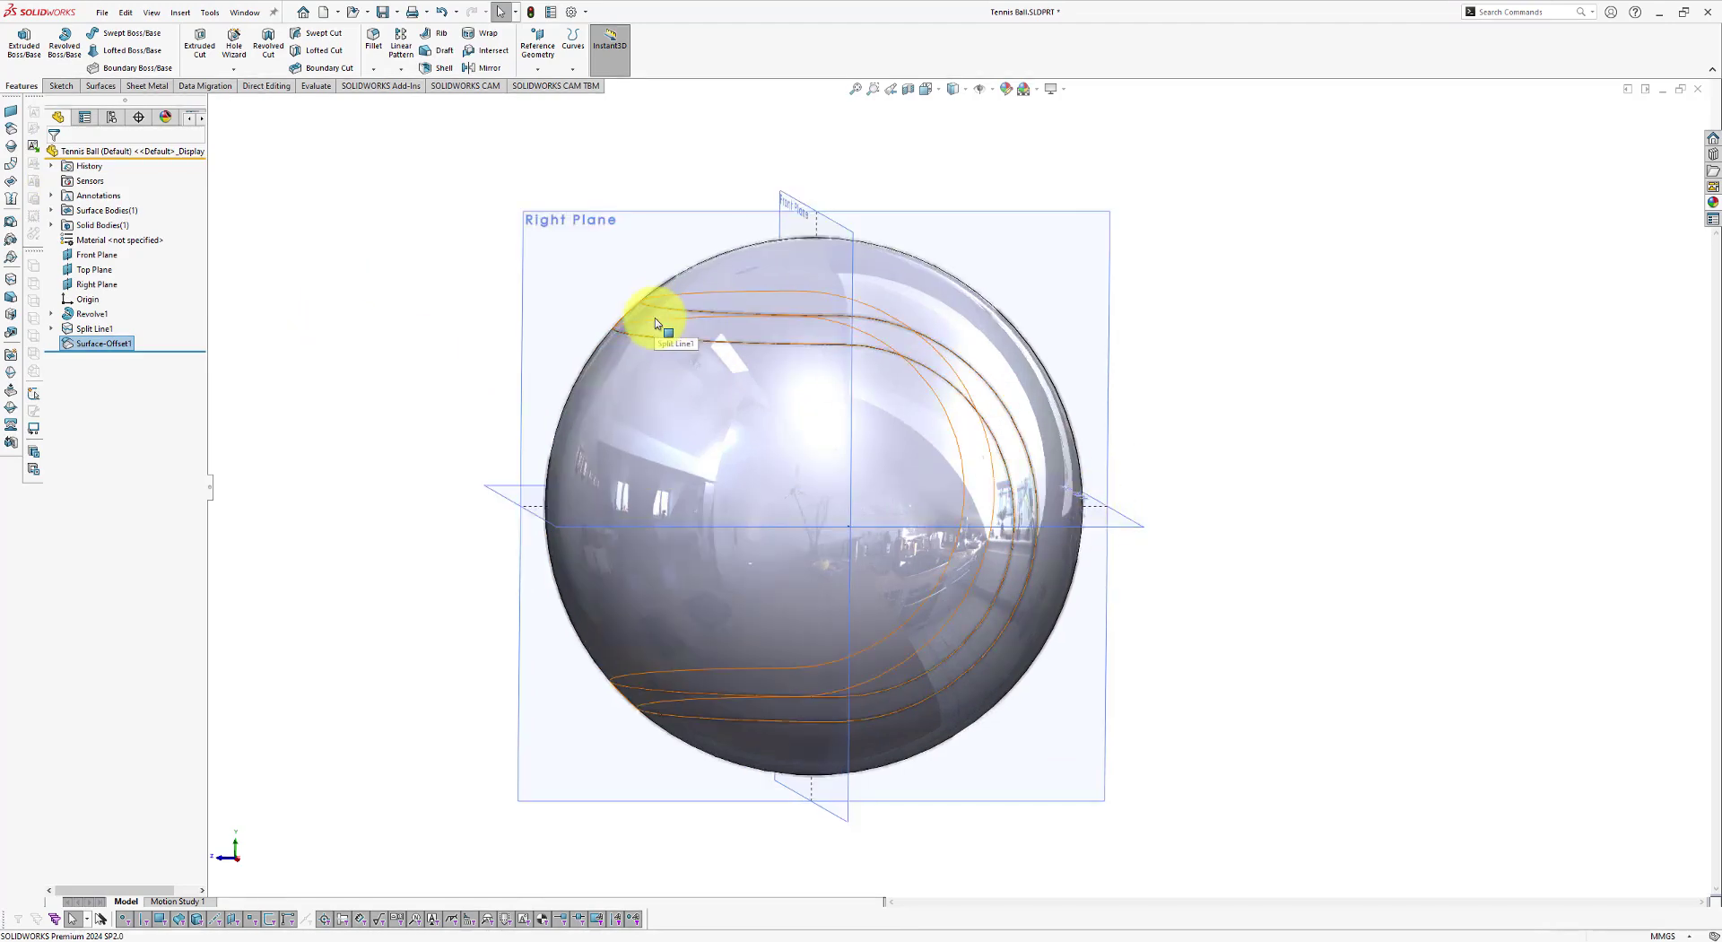
click(53, 227)
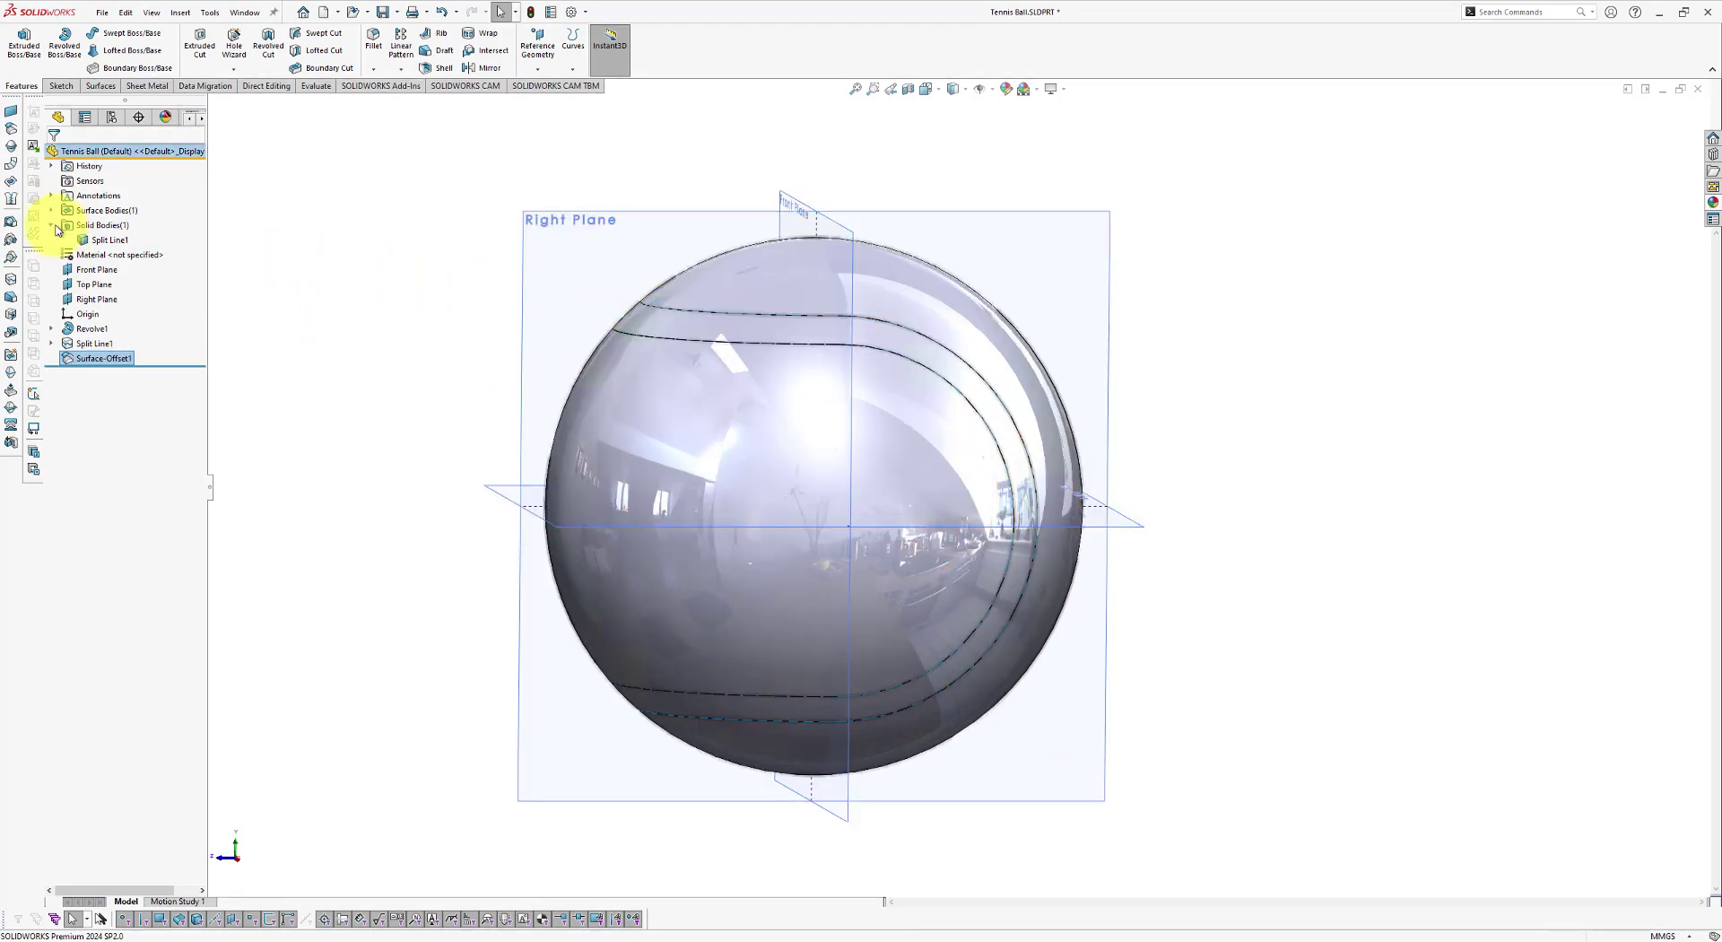
click(101, 240)
click(51, 210)
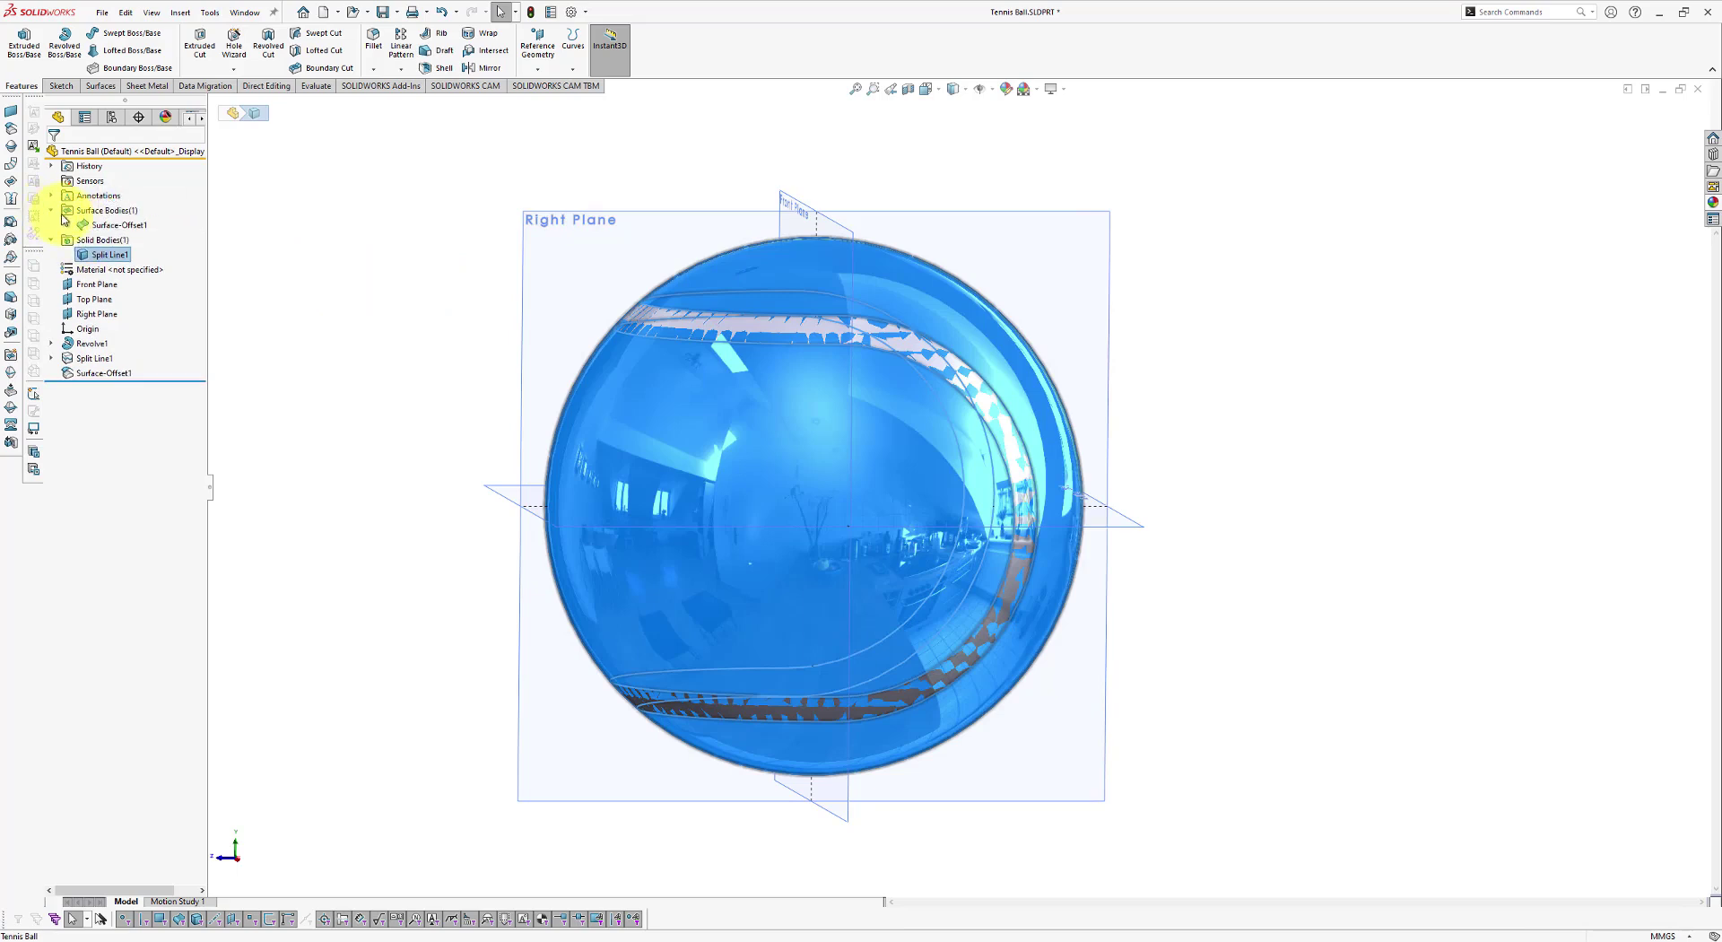
click(107, 226)
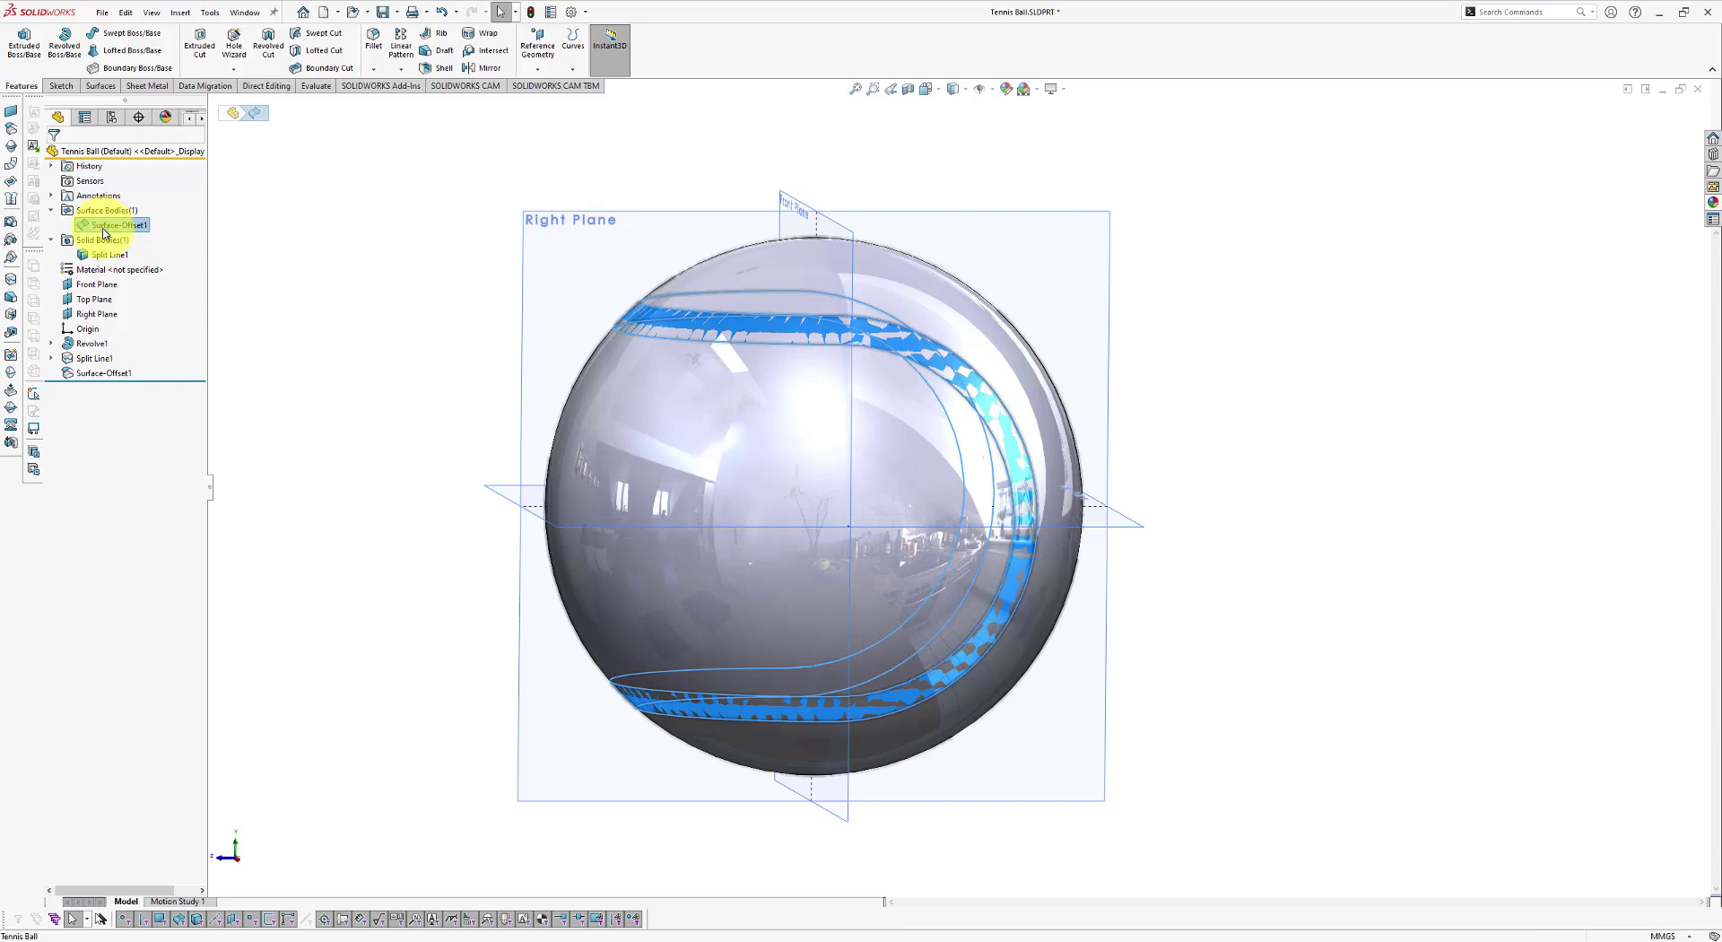
click(180, 13)
mouse_move(231, 51)
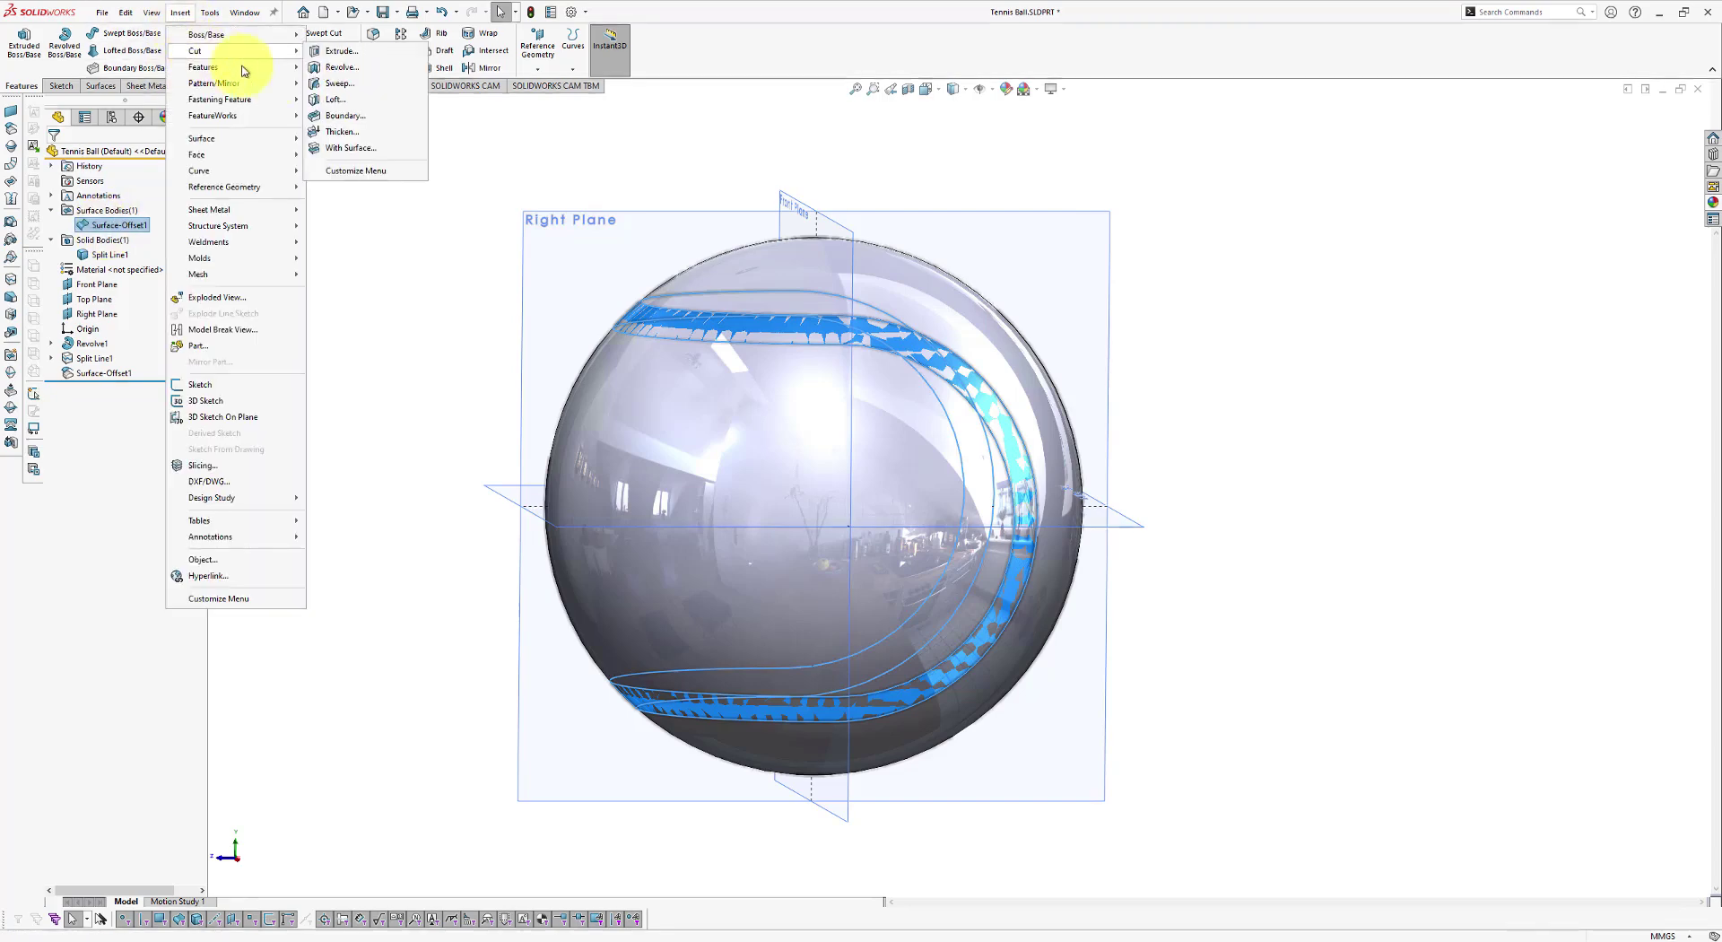
click(354, 136)
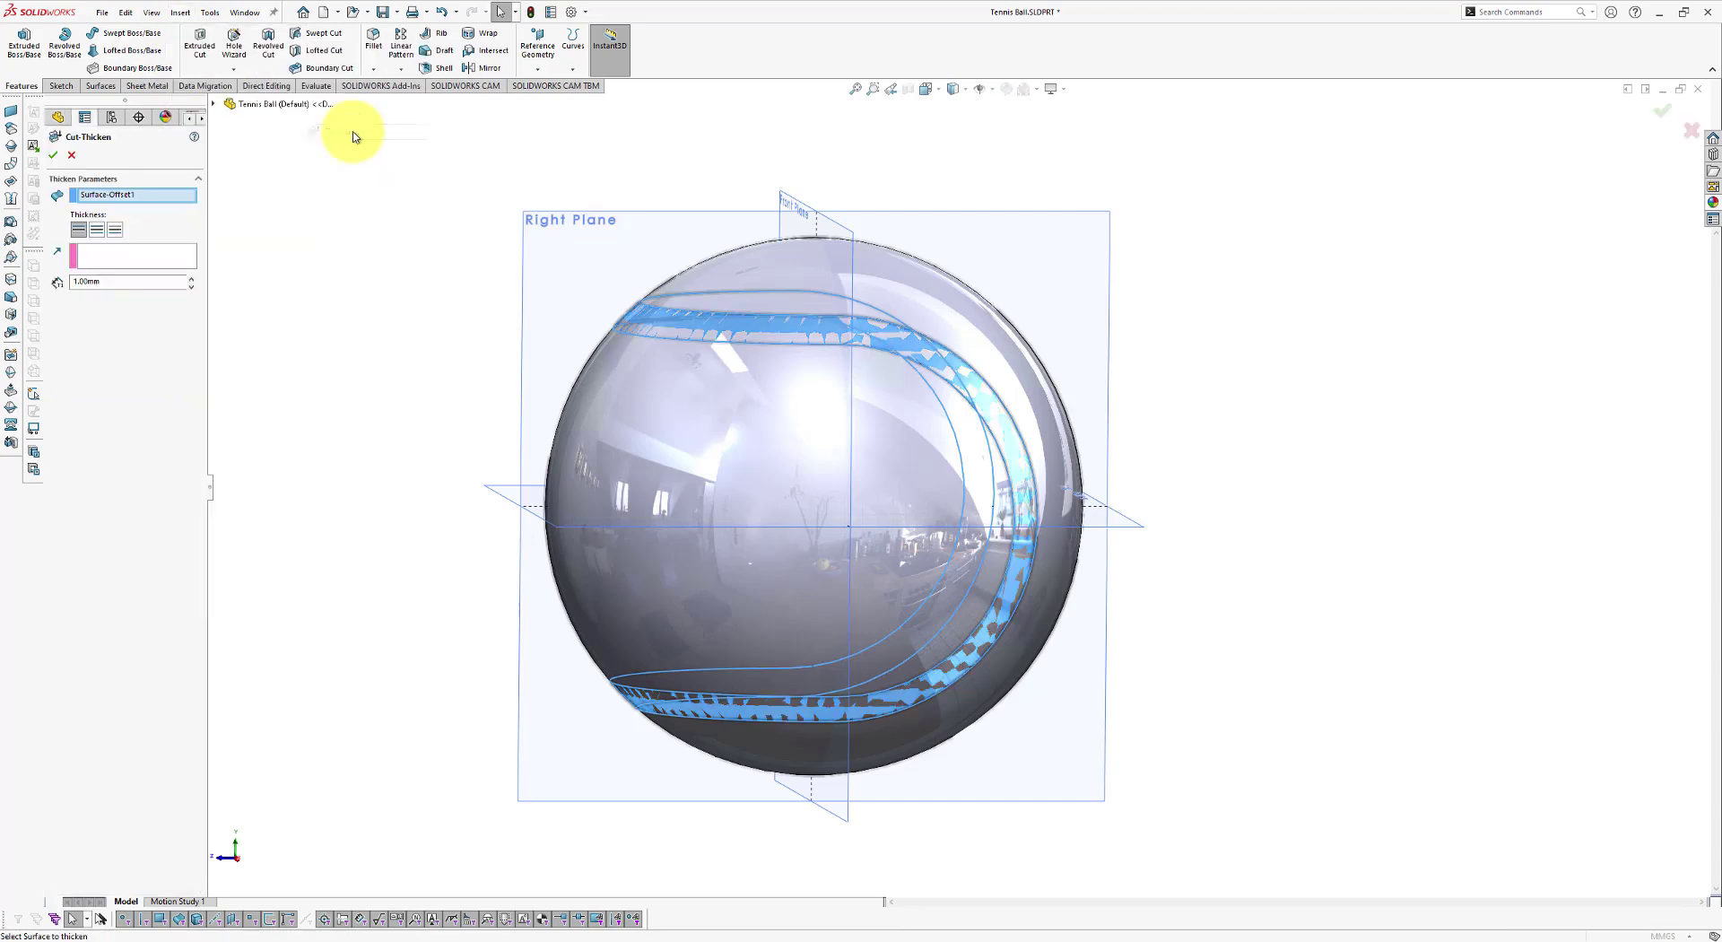
click(97, 231)
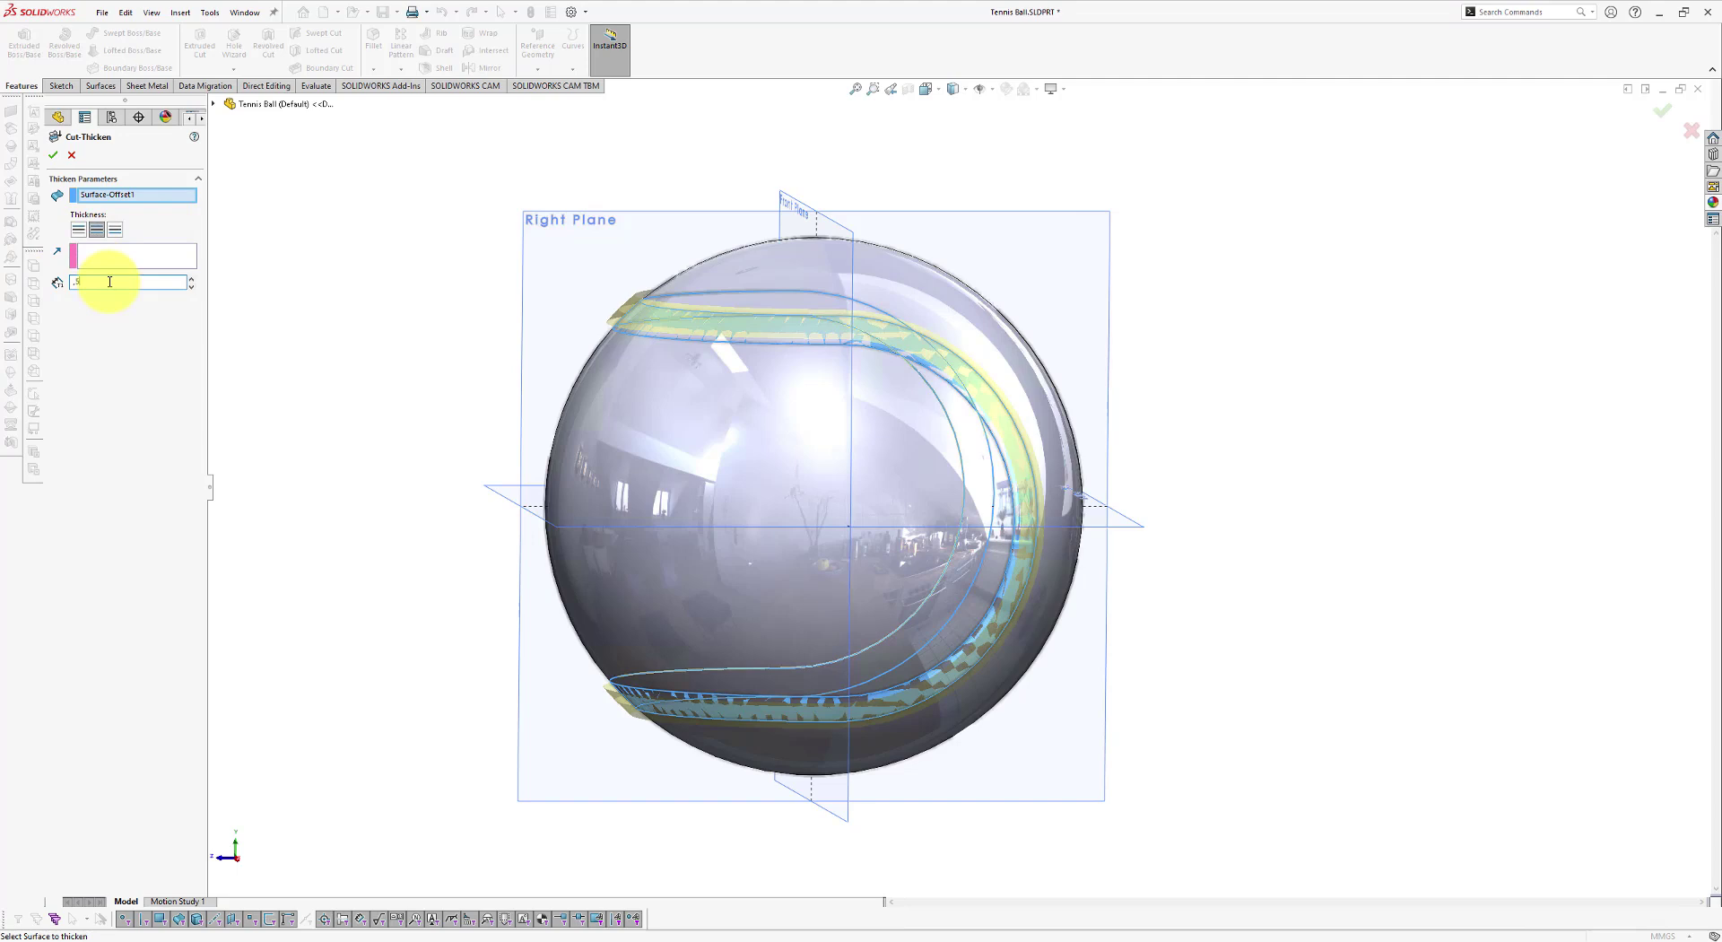
key(Return)
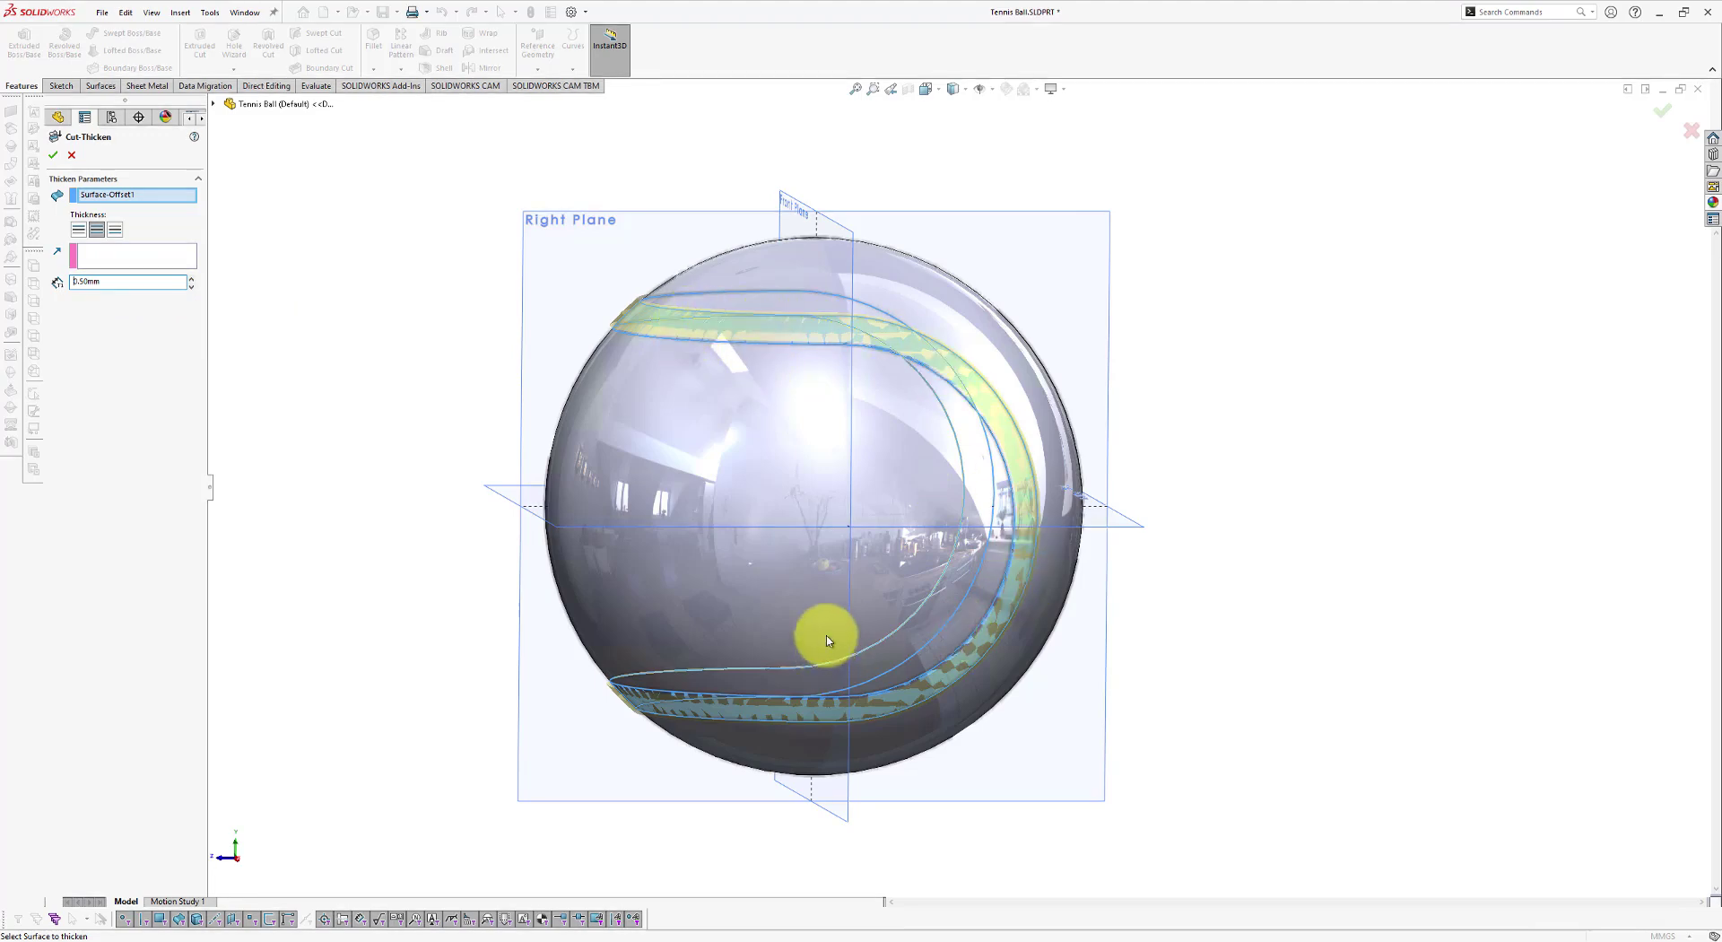
click(54, 157)
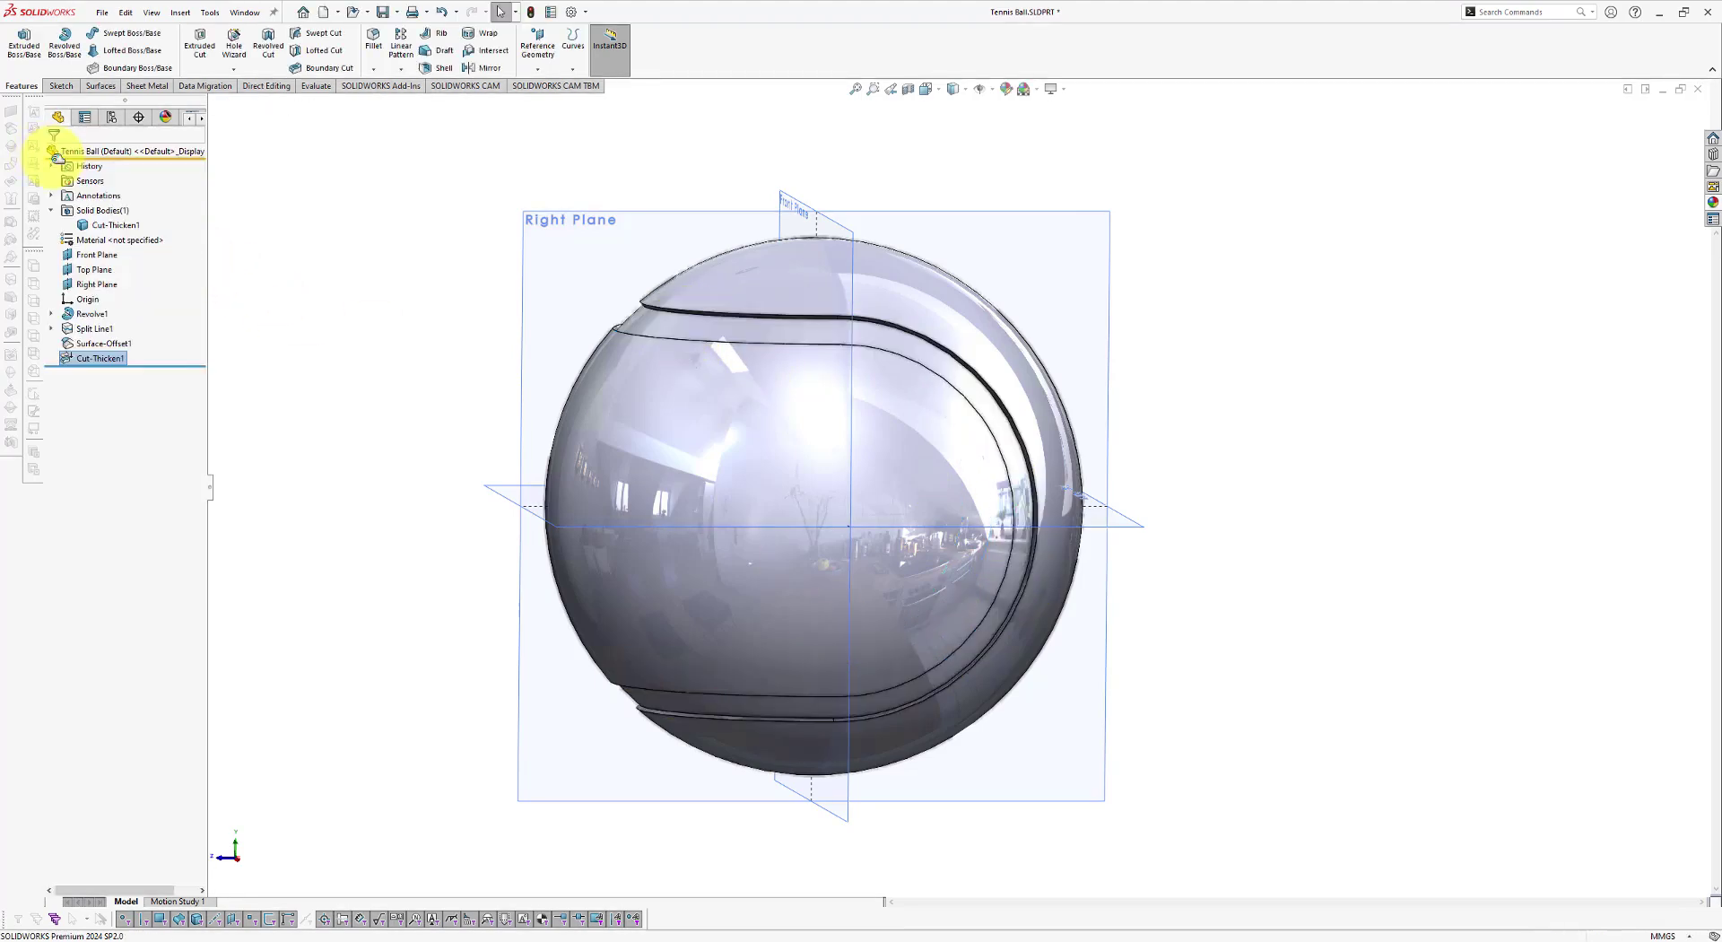
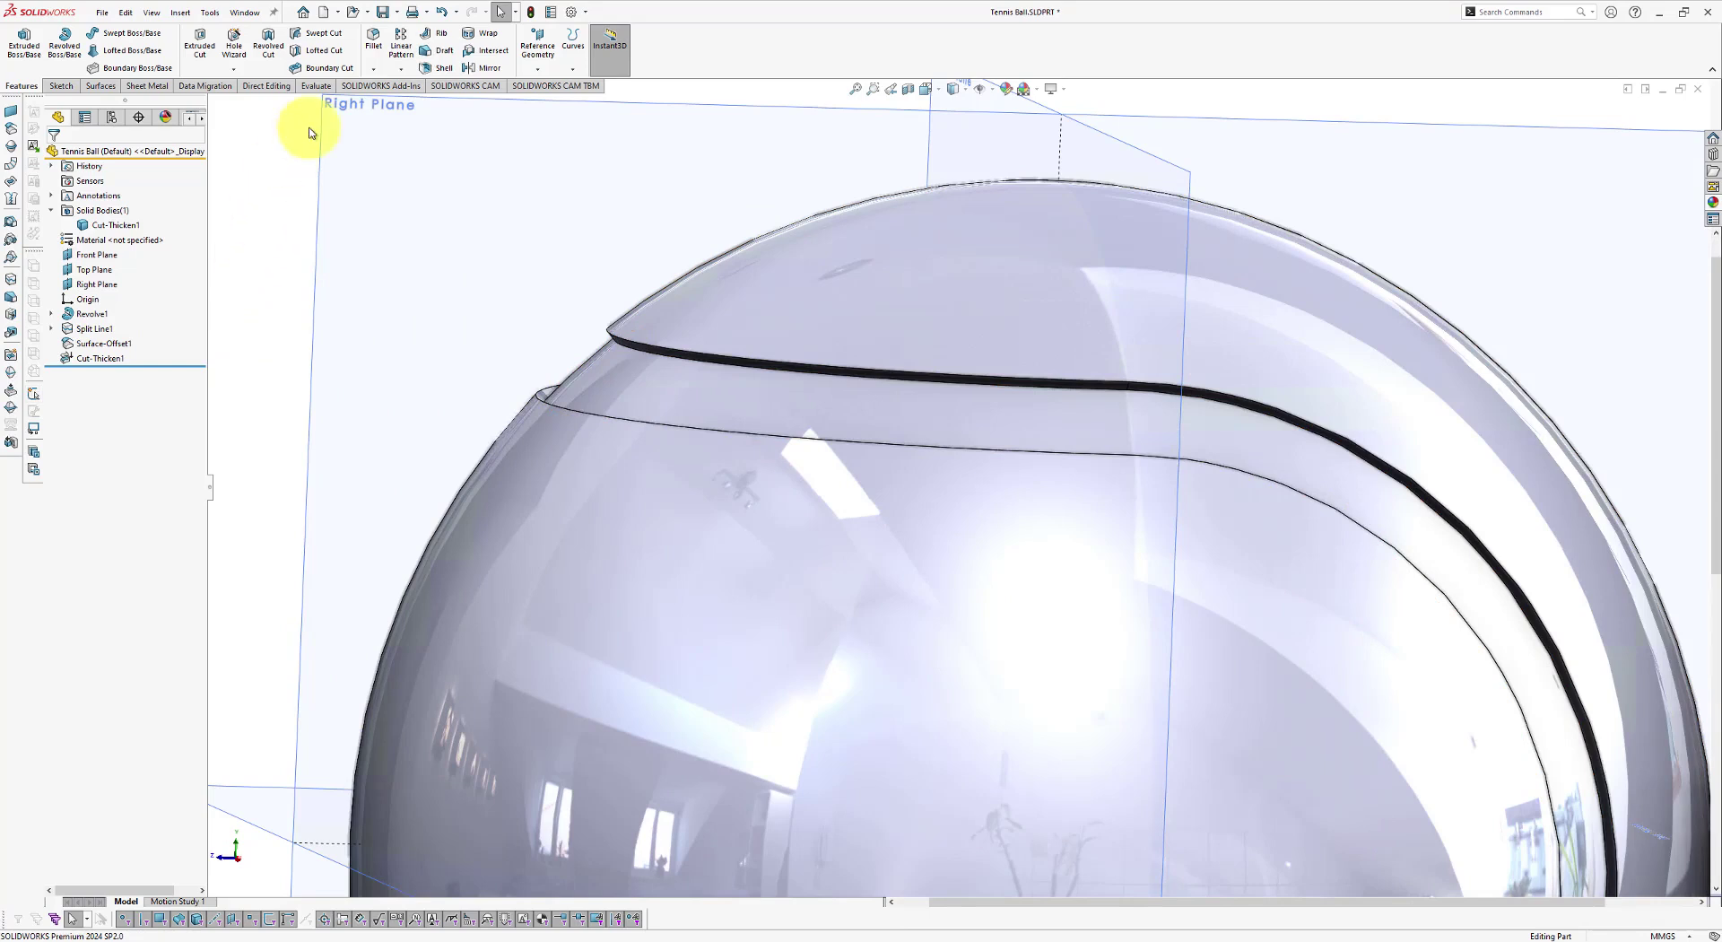
Step: Fillet the seam groove's floor face with a 5.5 mm radius
click(373, 40)
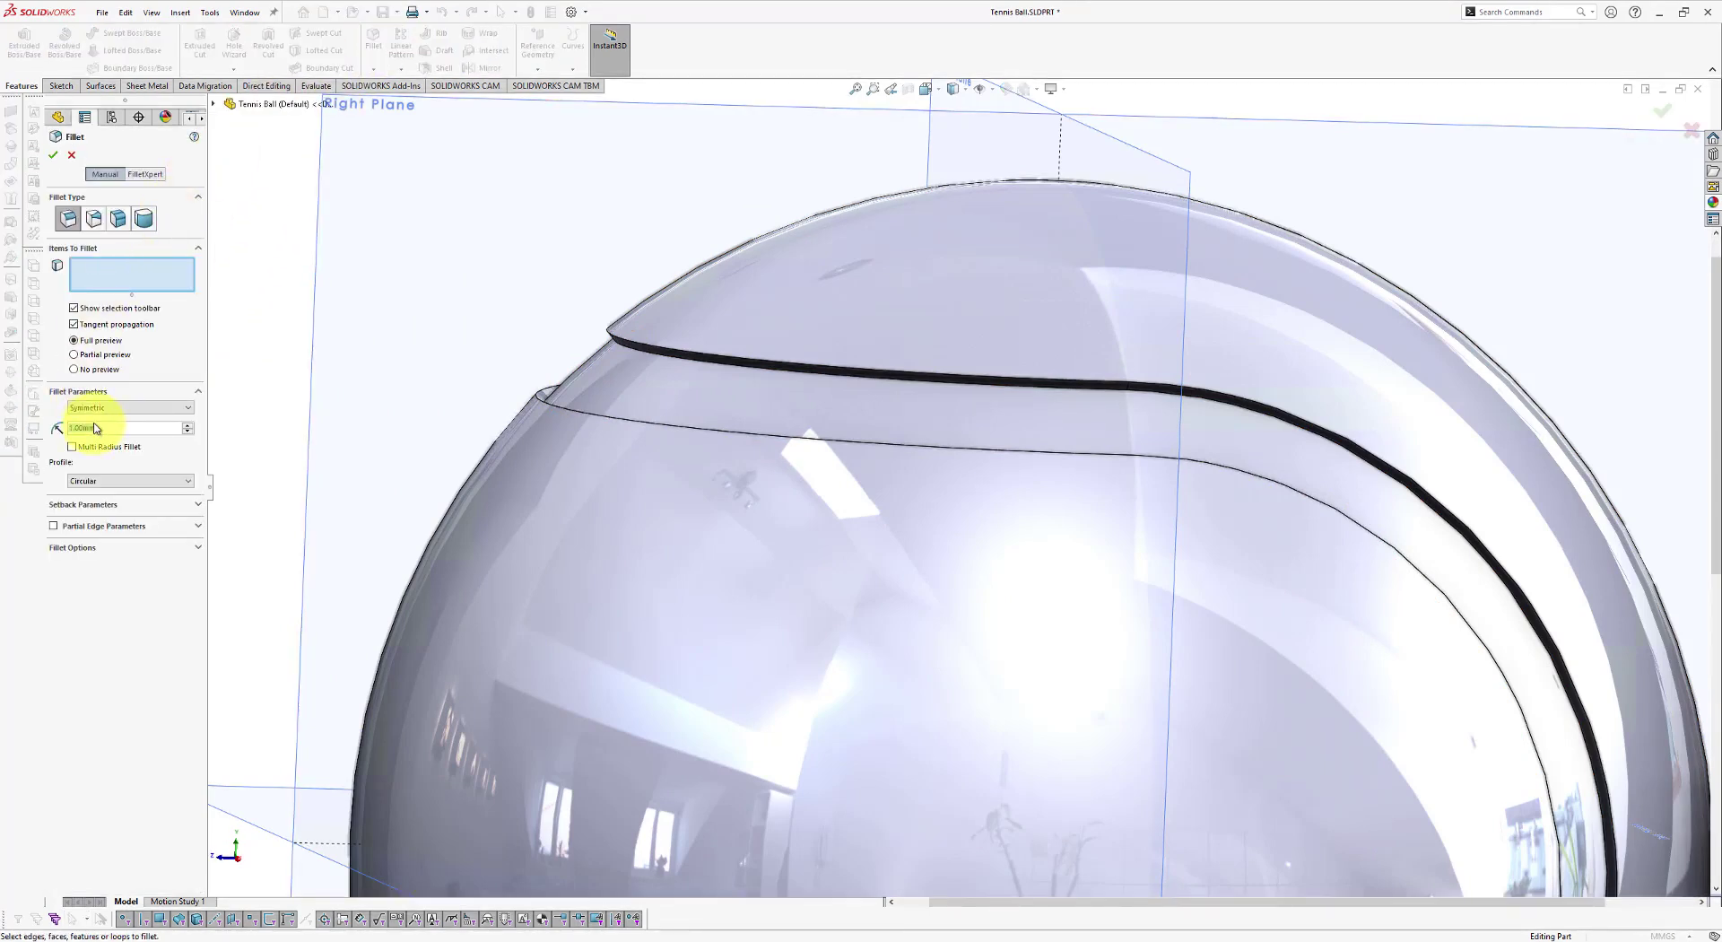
text(5.5)
key(Return)
click(617, 377)
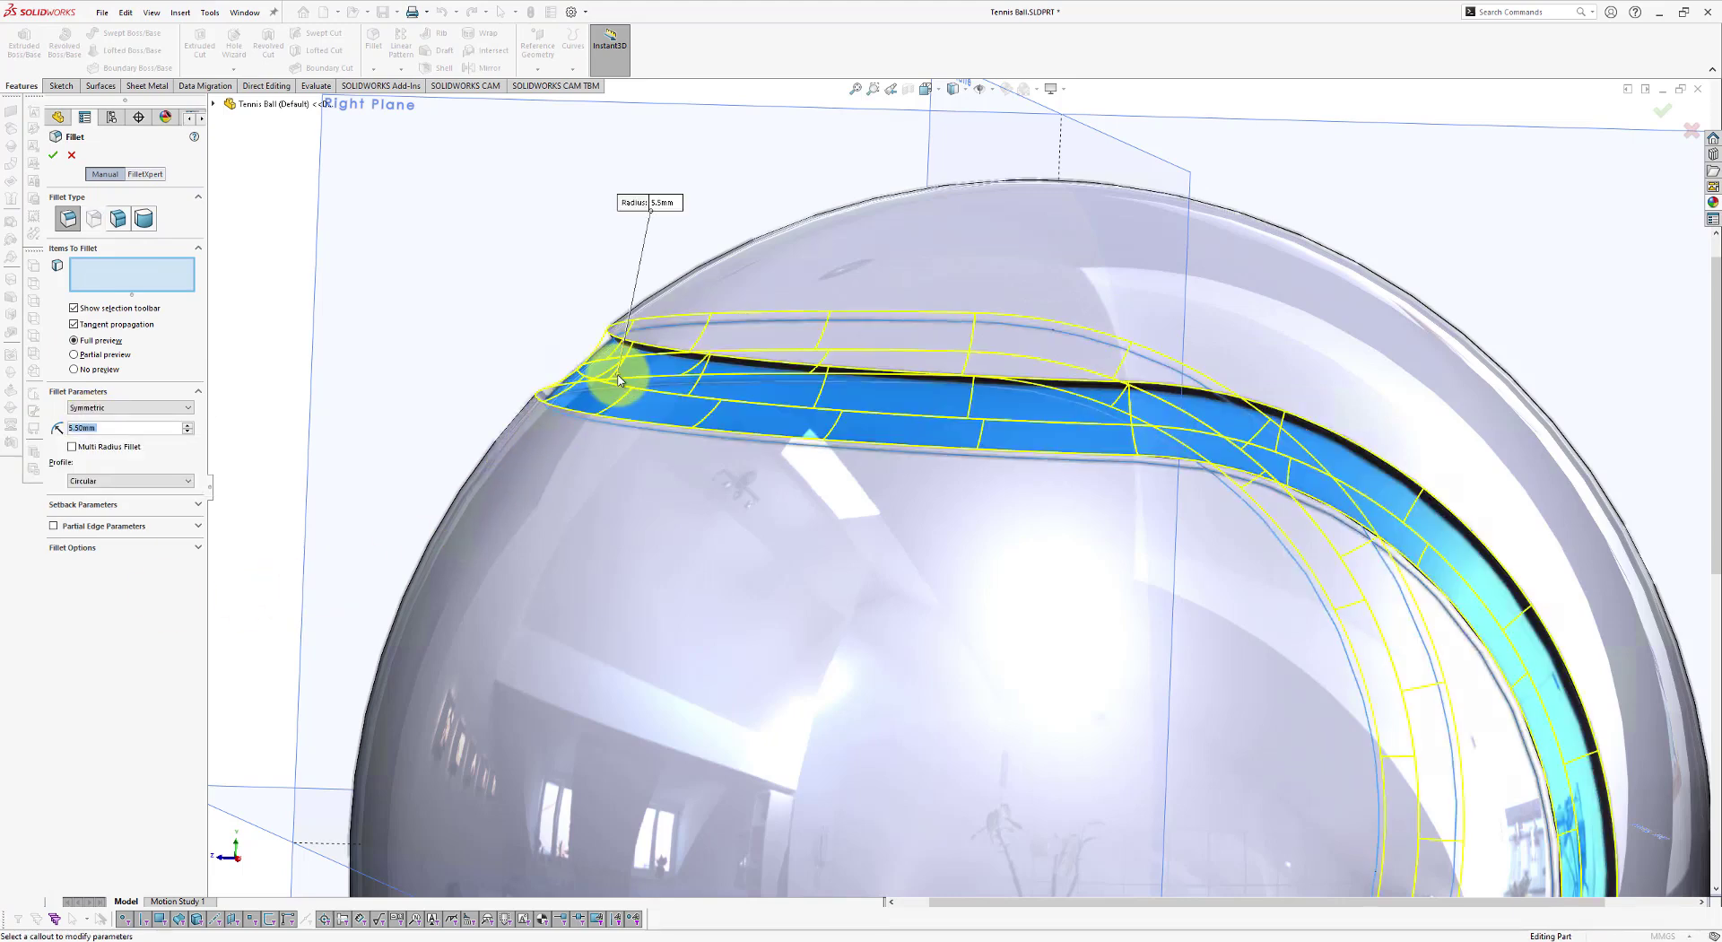
middle_click(869, 561)
middle_drag(869, 560, 780, 569)
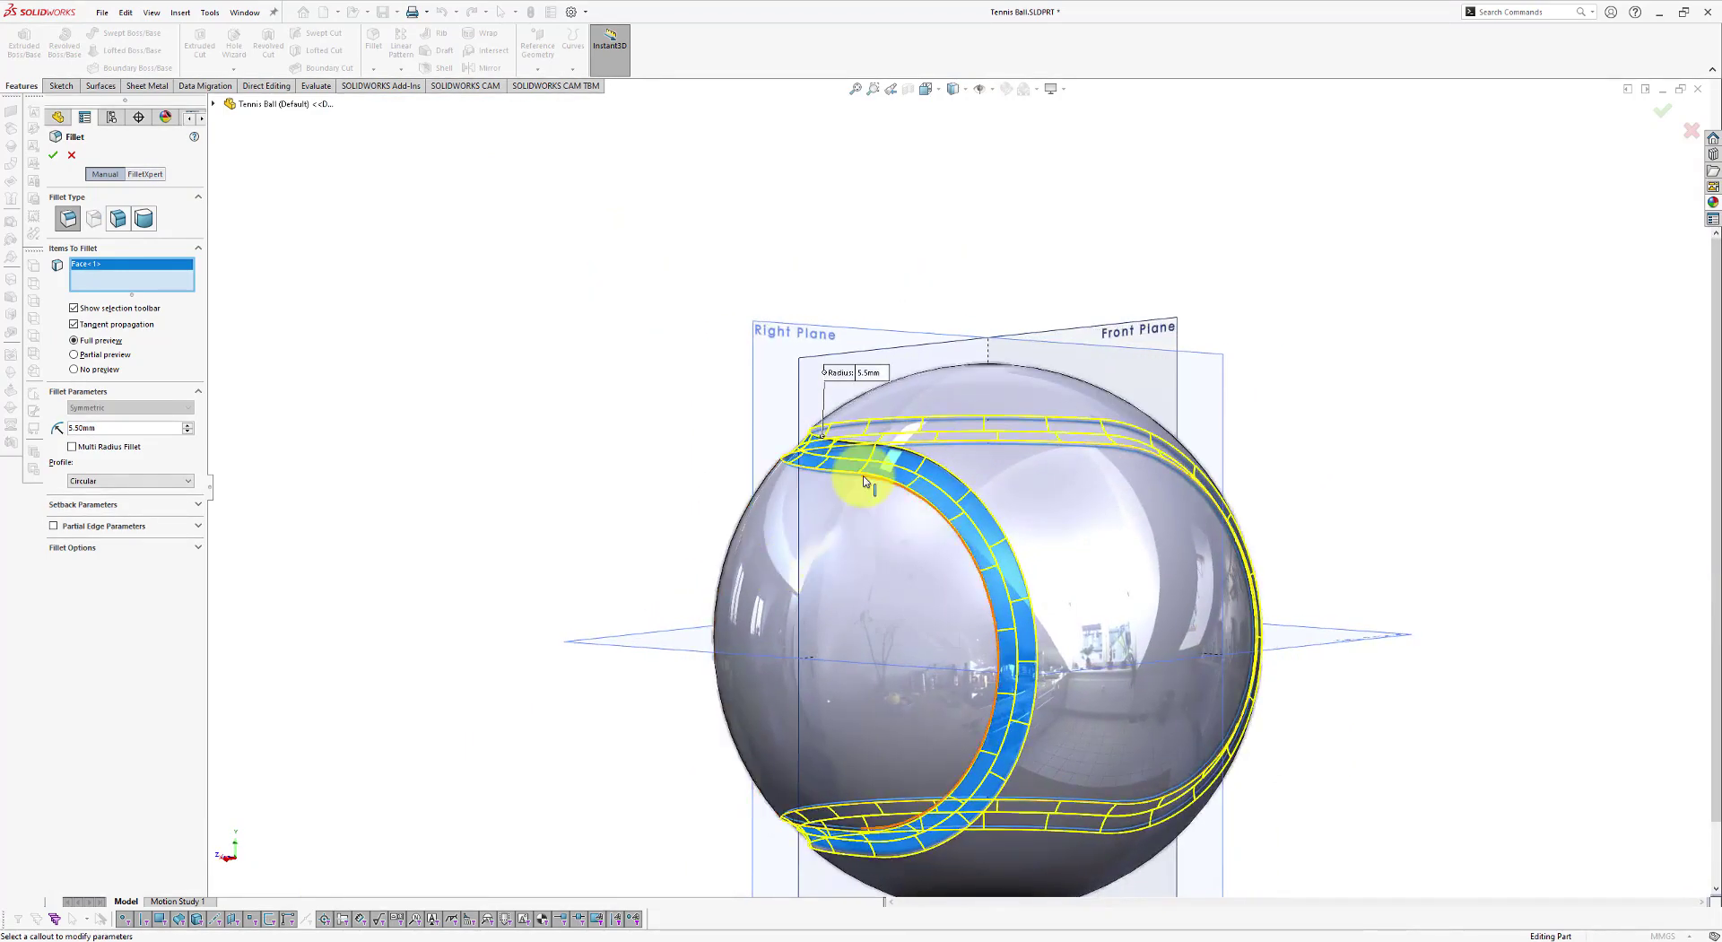
scroll(865, 482, down, 4)
scroll(865, 482, up, 5)
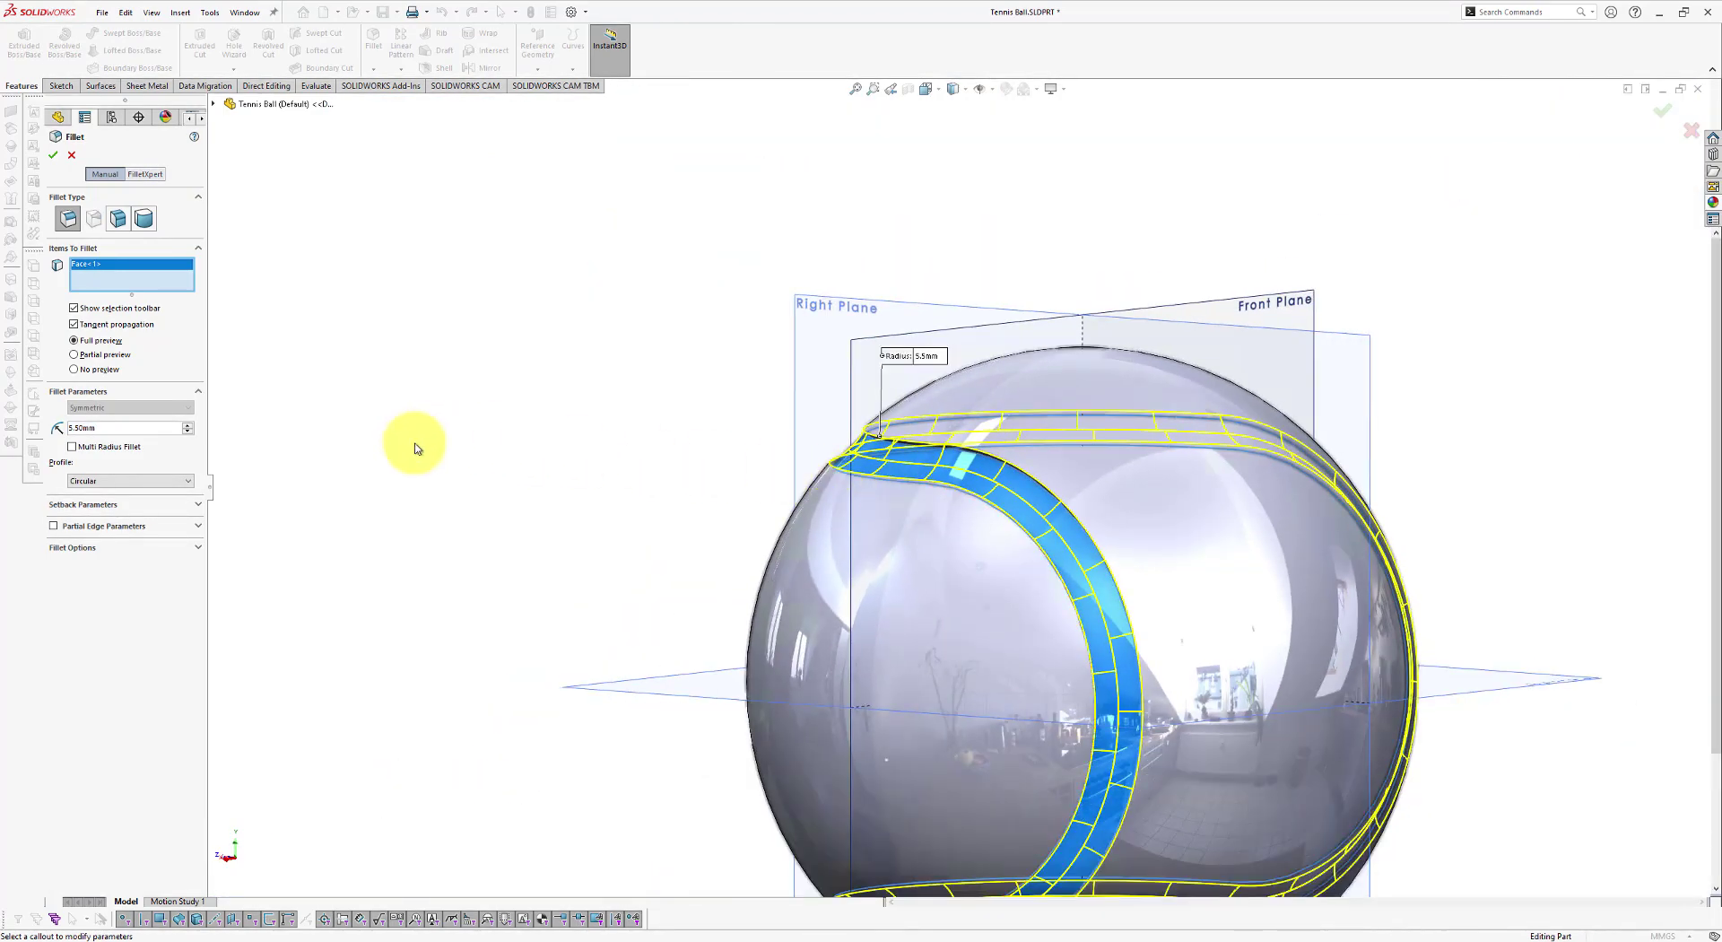
click(53, 154)
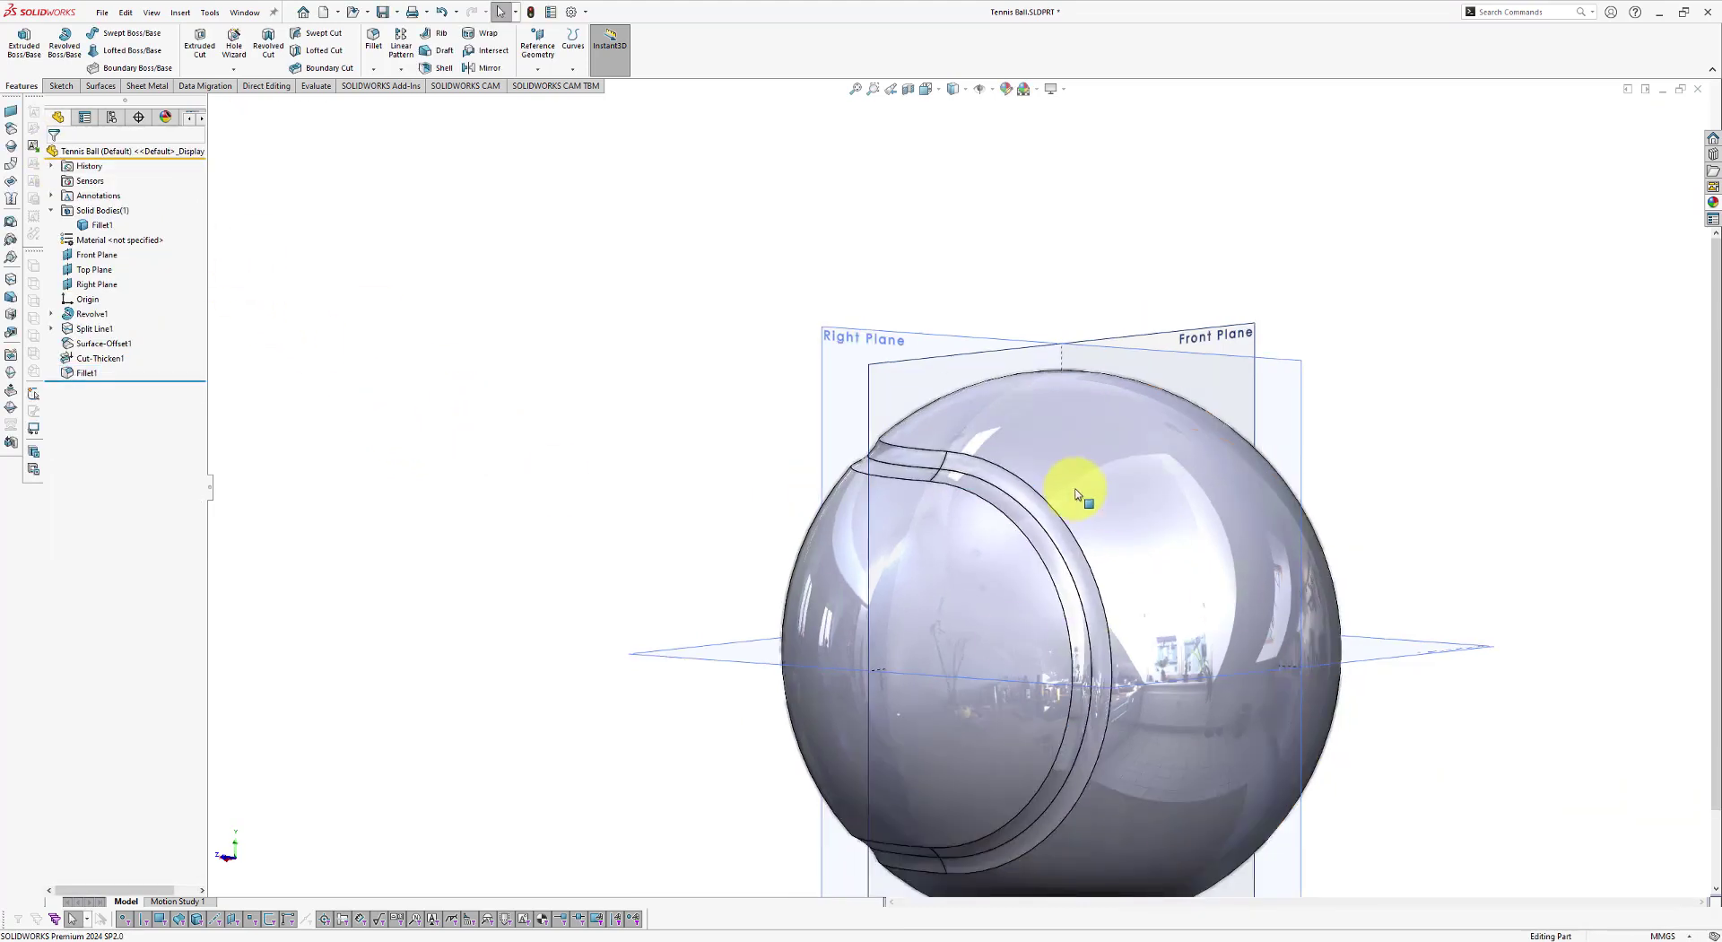
Step: Fillet the two outer edges of the seam groove with a 1 mm radius
scroll(1063, 490, down, 4)
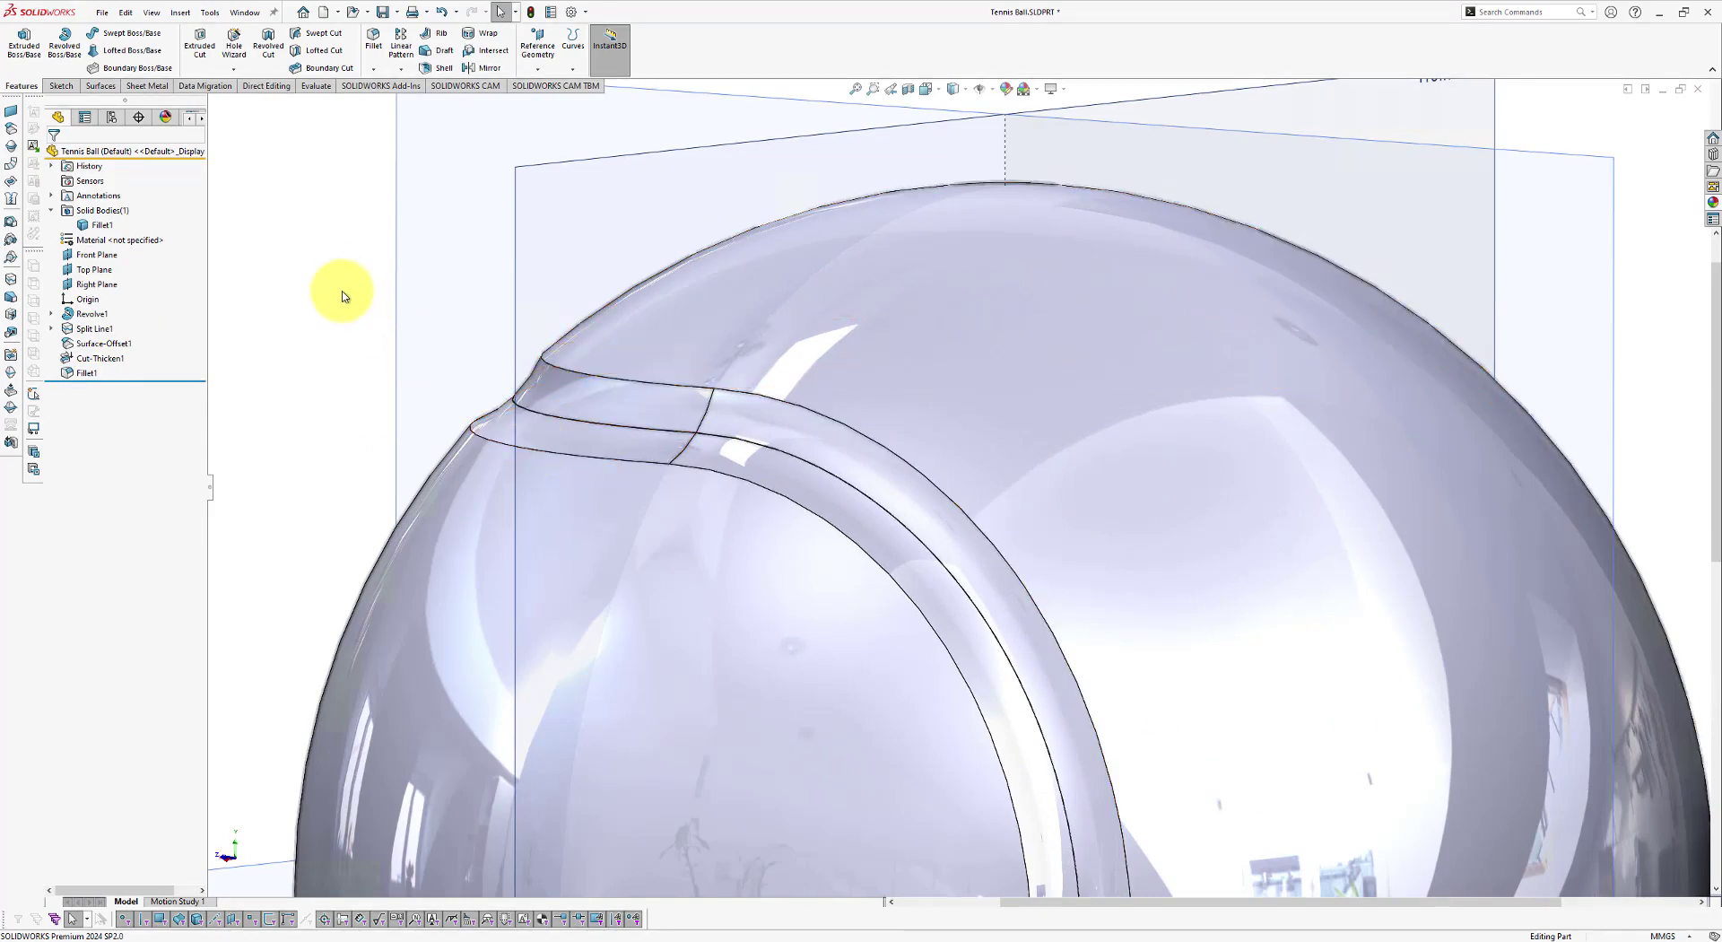
click(375, 45)
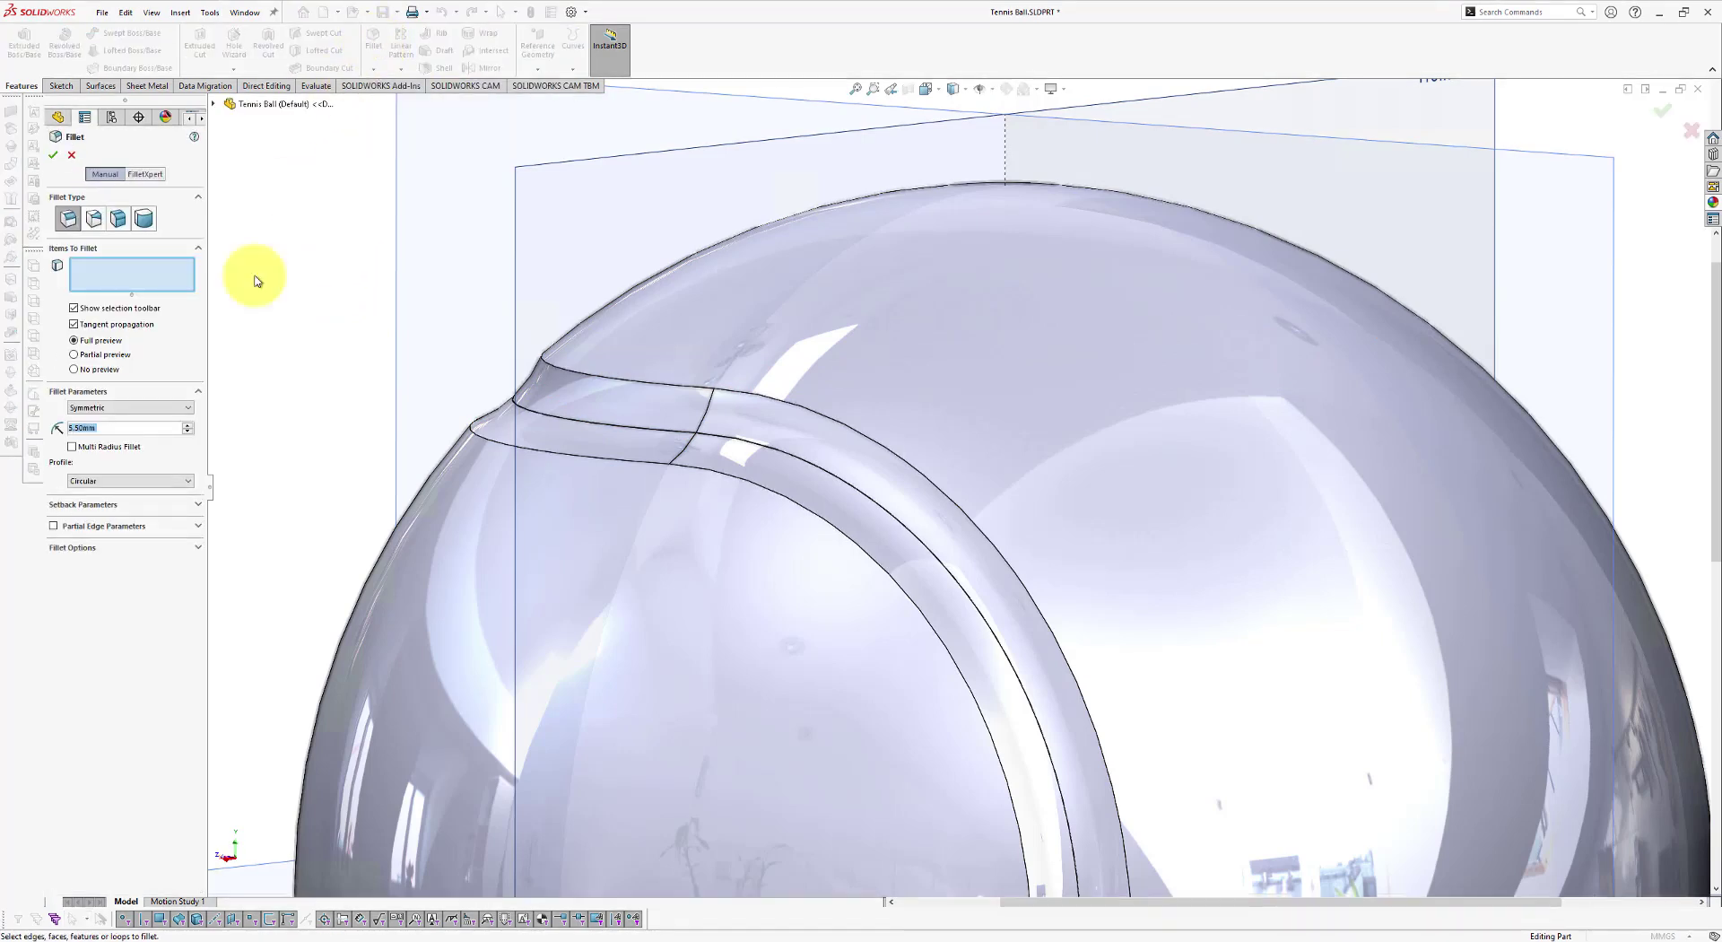
text(1)
key(Return)
click(476, 437)
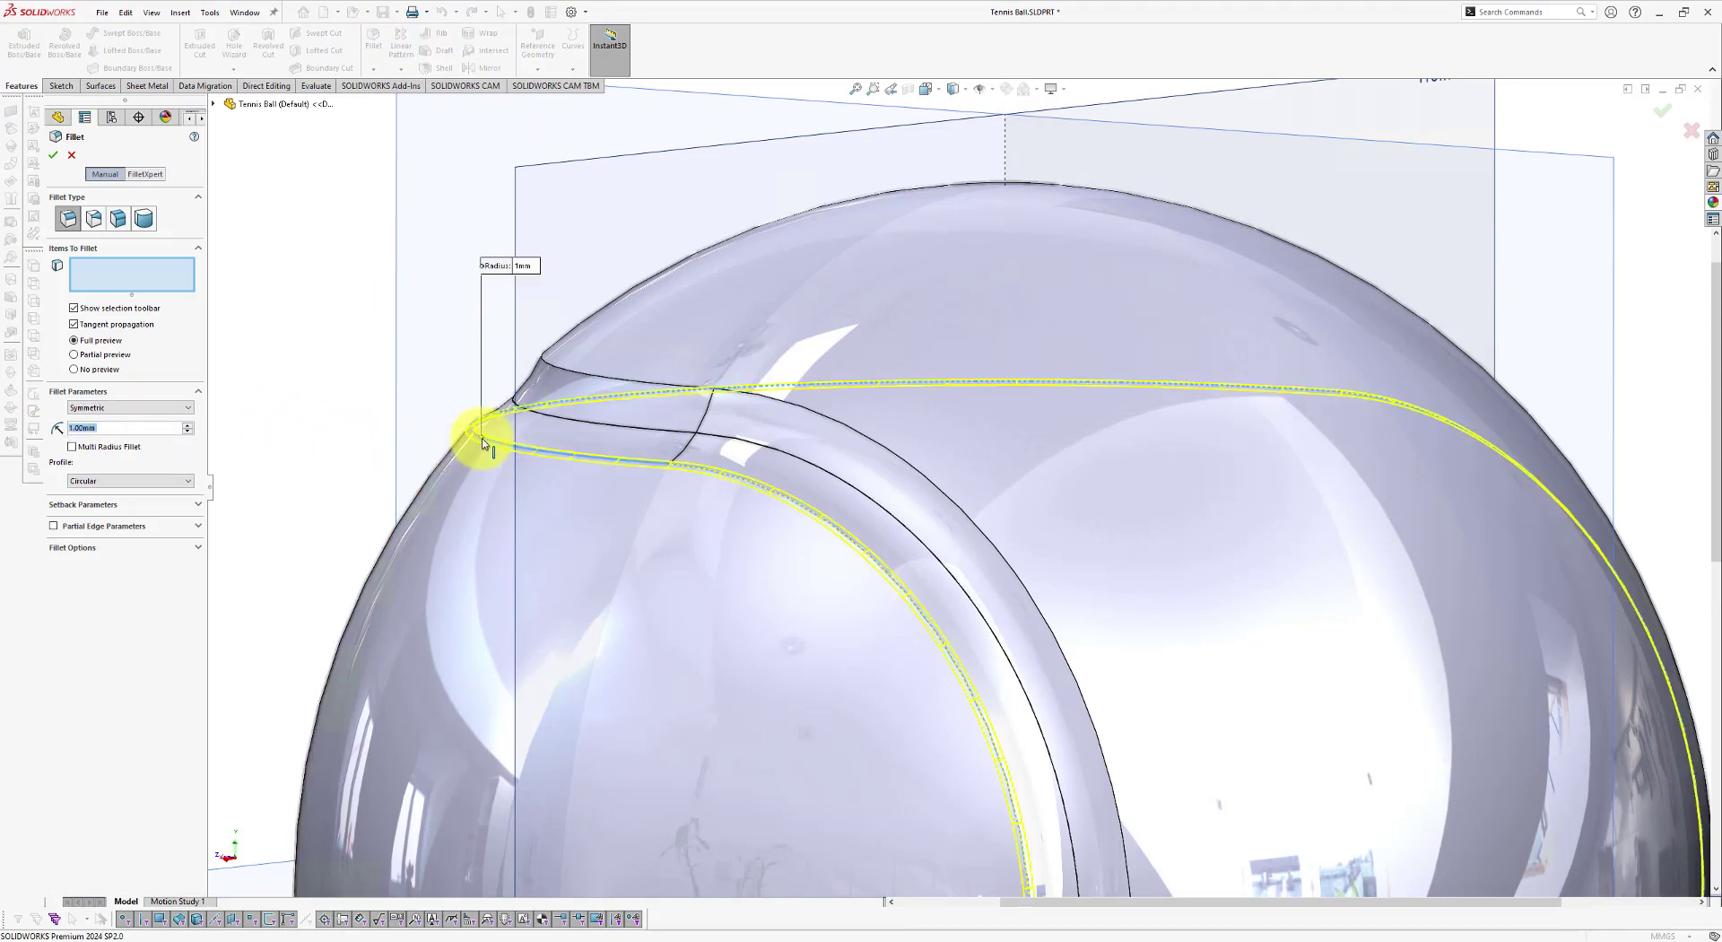
click(560, 370)
key(f)
middle_drag(568, 377, 1224, 691)
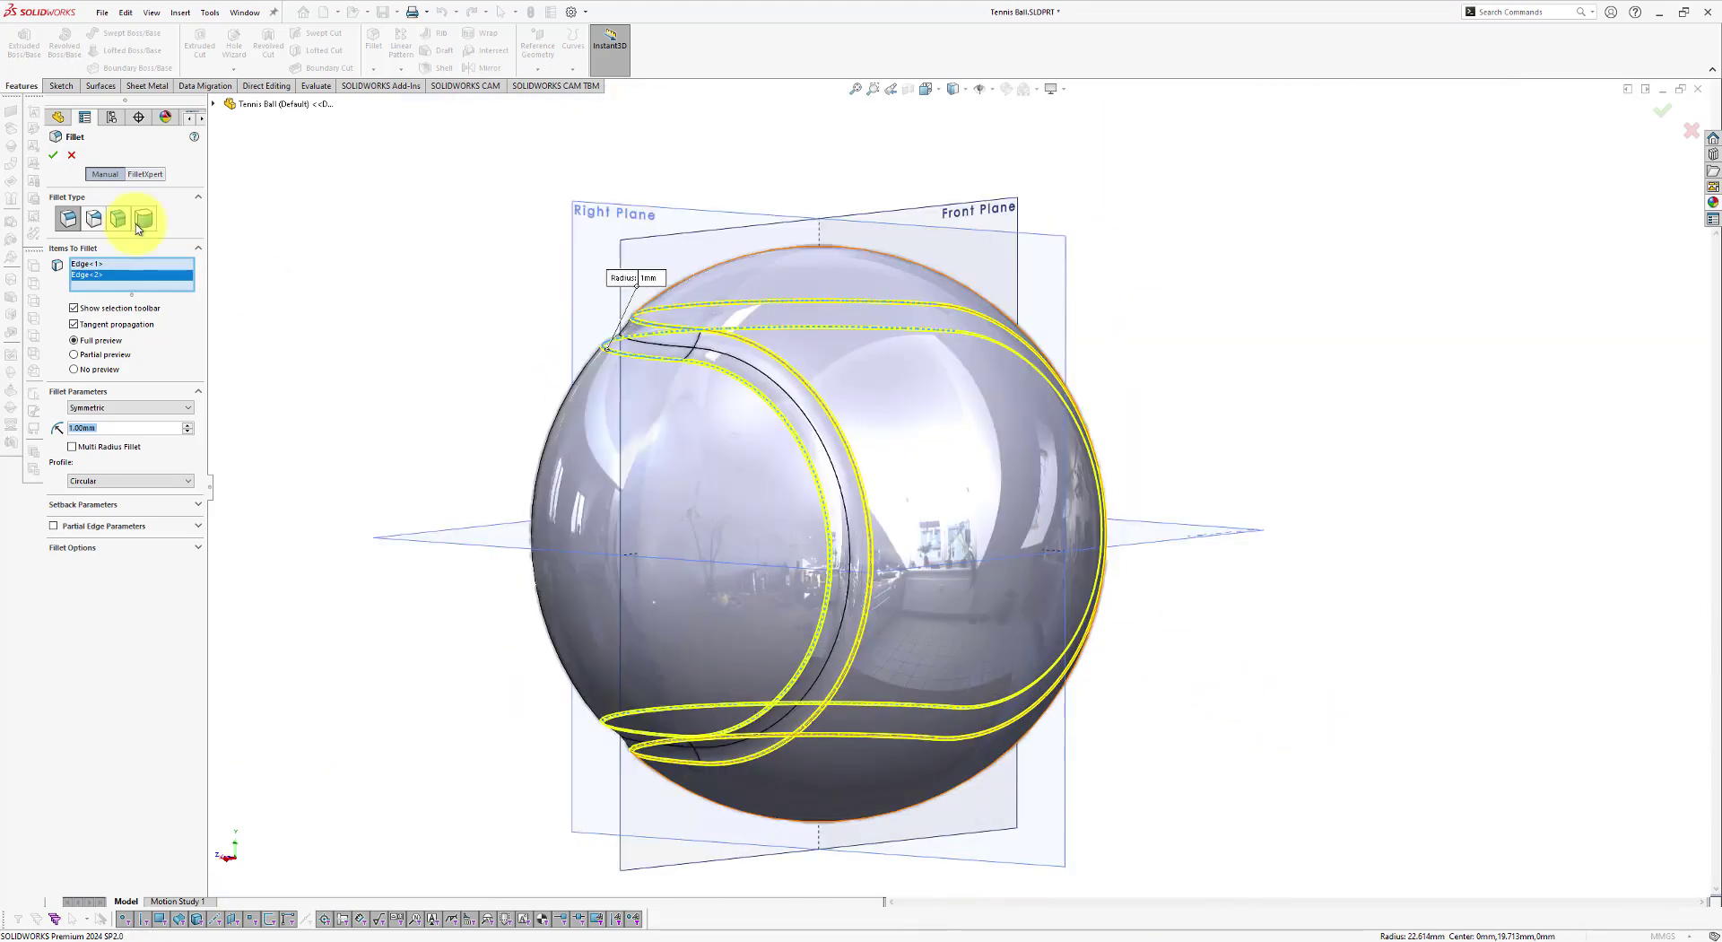
click(53, 154)
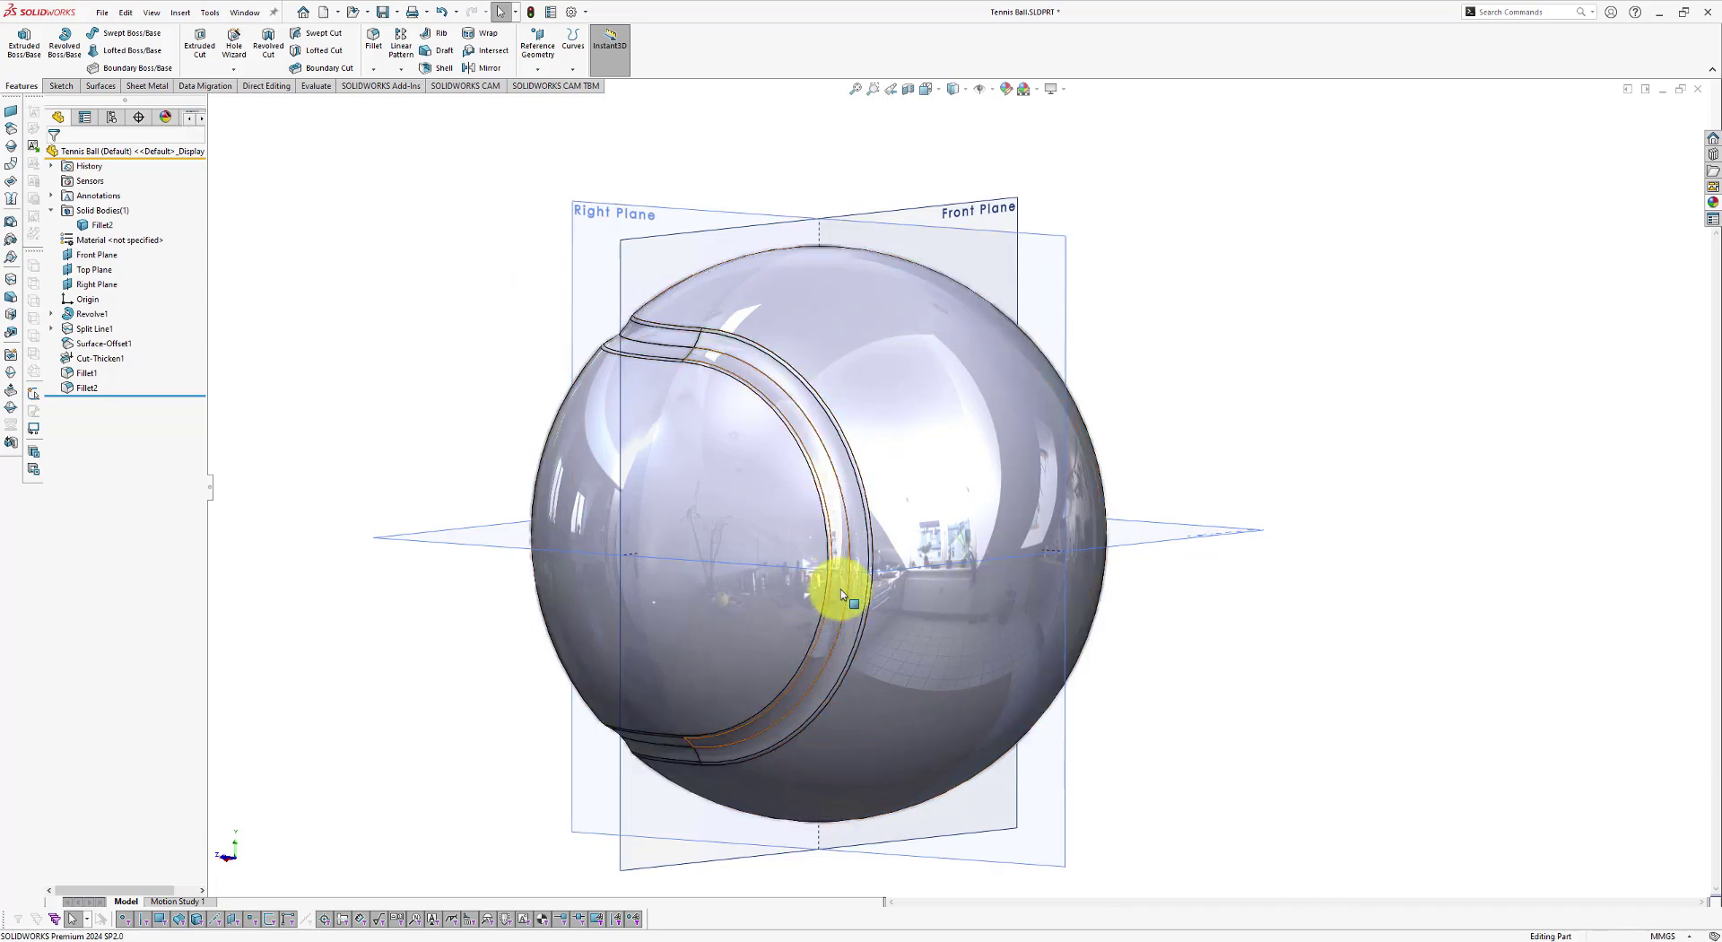
Step: Edit the appearance of the whole Tennis Ball part and set its color to white
click(102, 152)
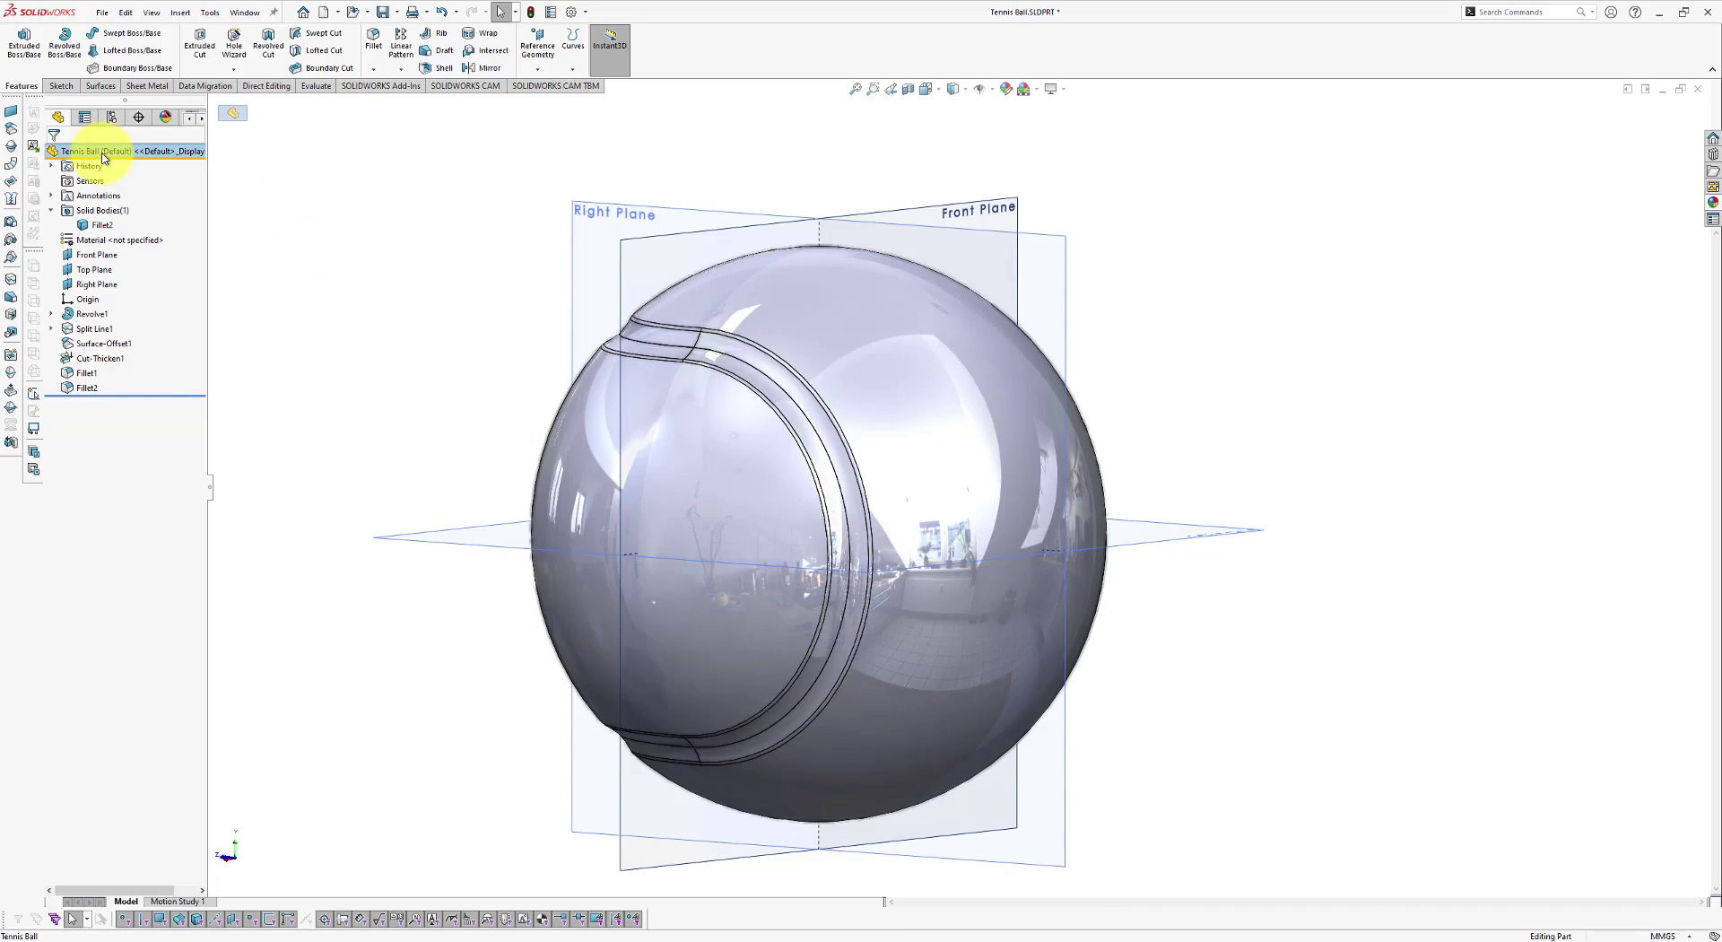
right_click(104, 157)
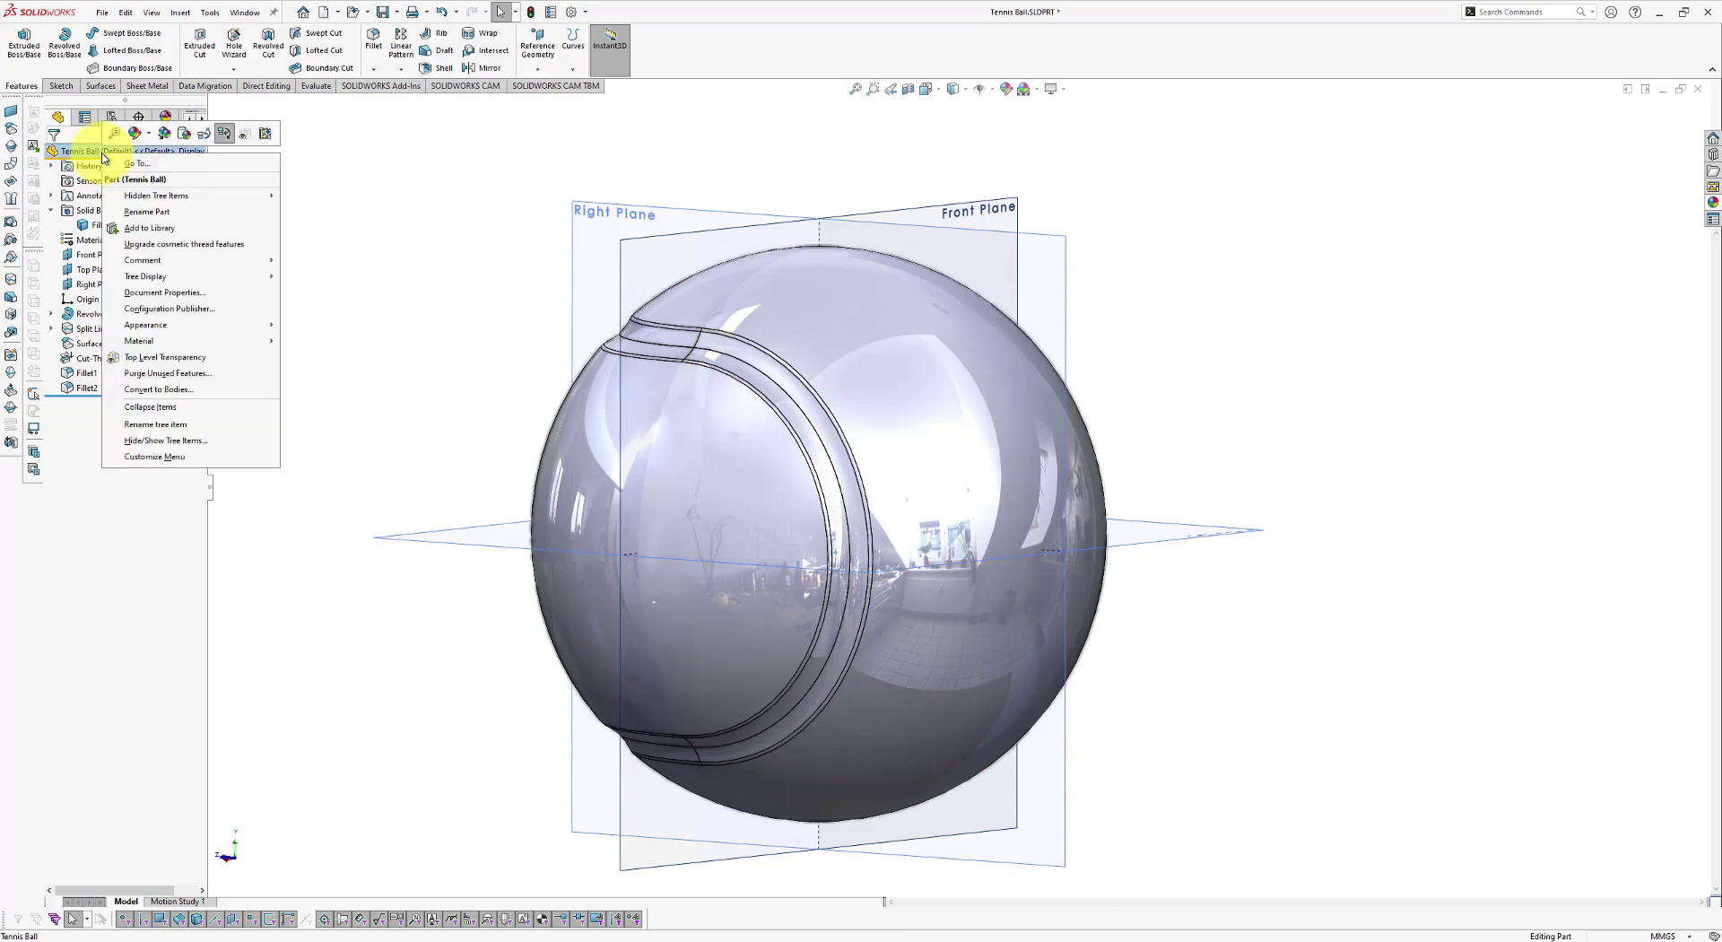
click(150, 137)
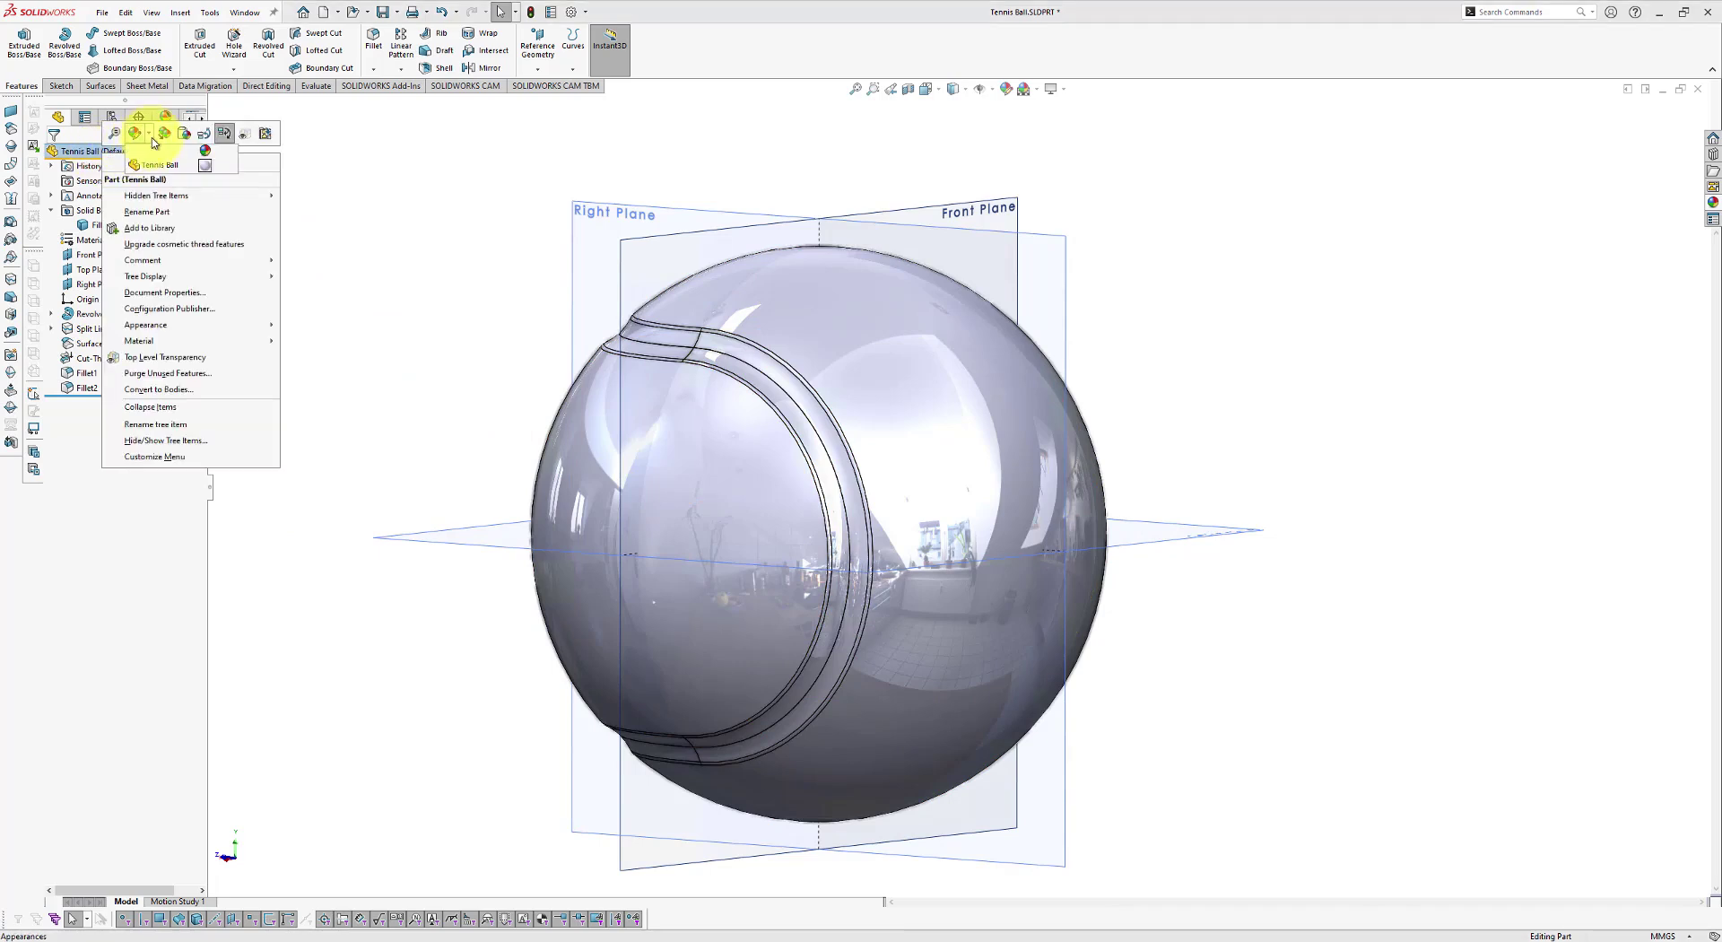
click(151, 165)
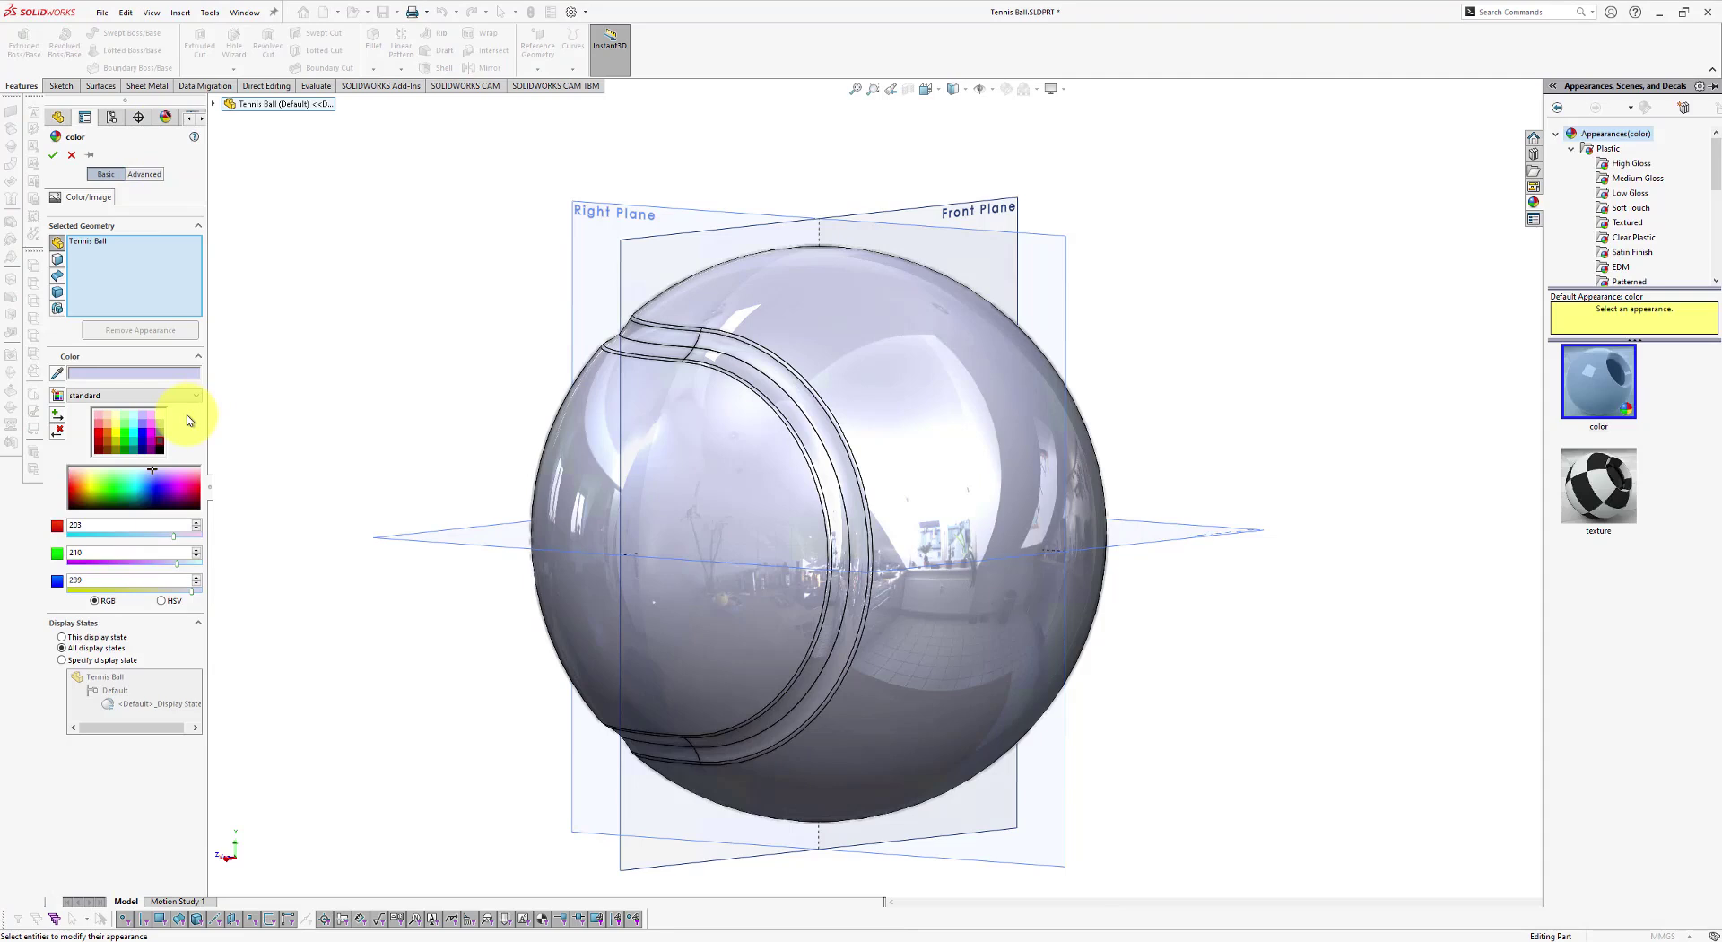
click(161, 417)
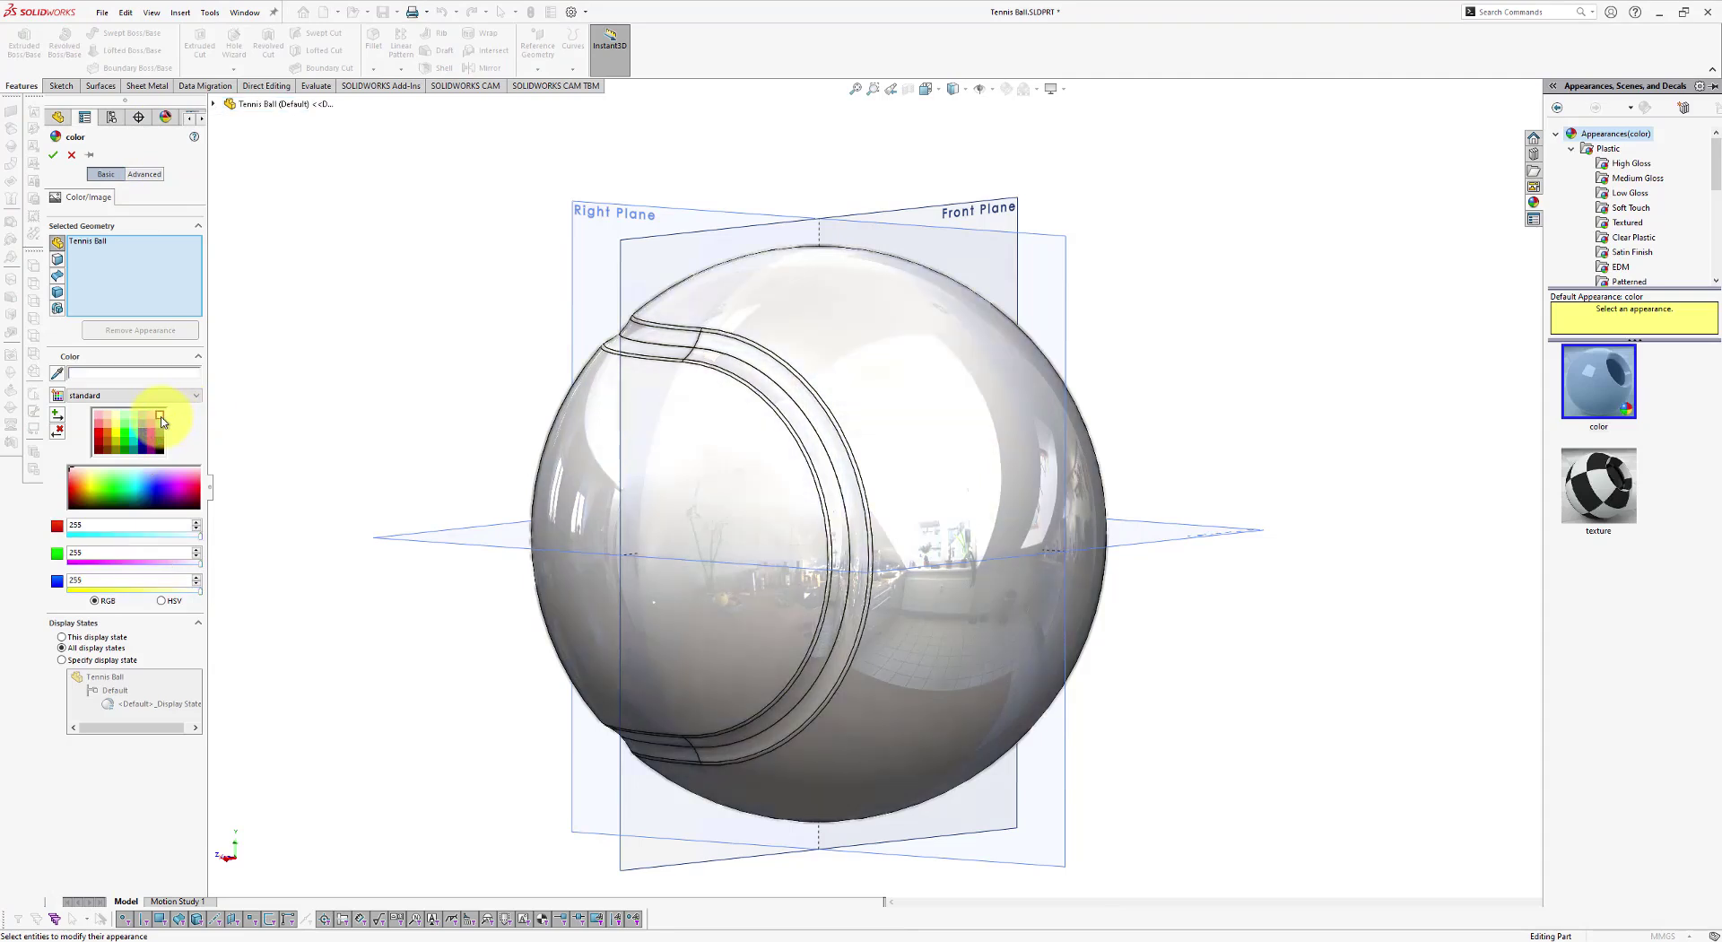
Step: Apply the matte rubber appearance to the whole part and recolor it white (RGB 255, 255, 255)
scroll(1622, 211, down, 2)
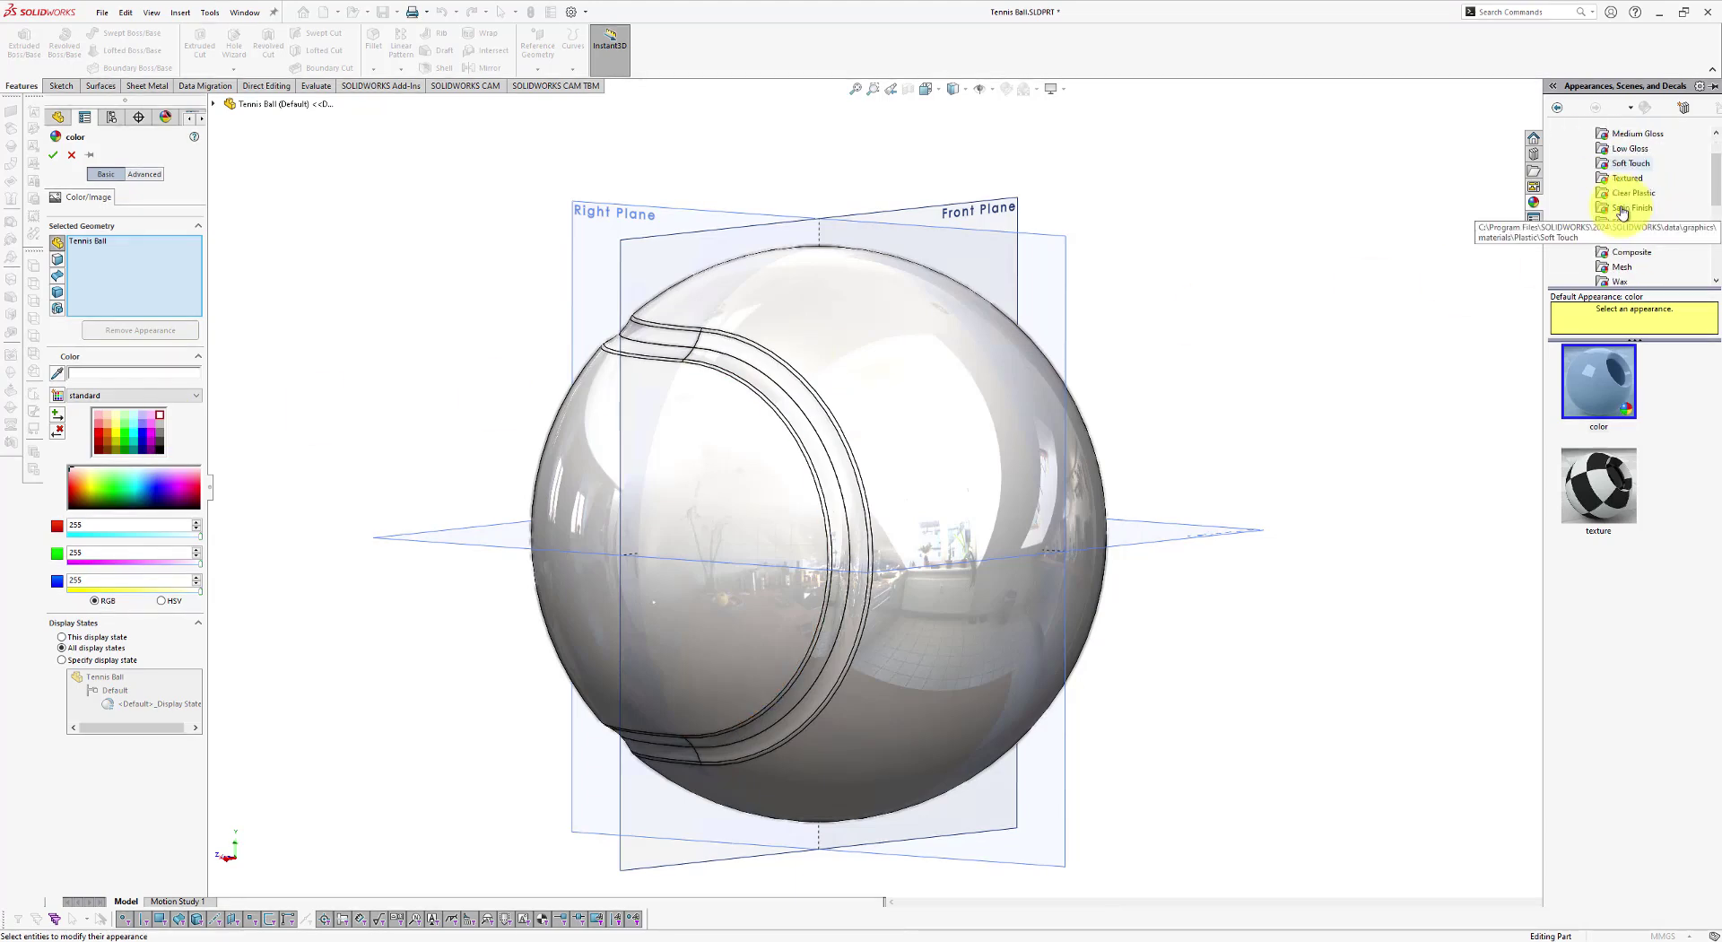
scroll(1641, 260, down, 1)
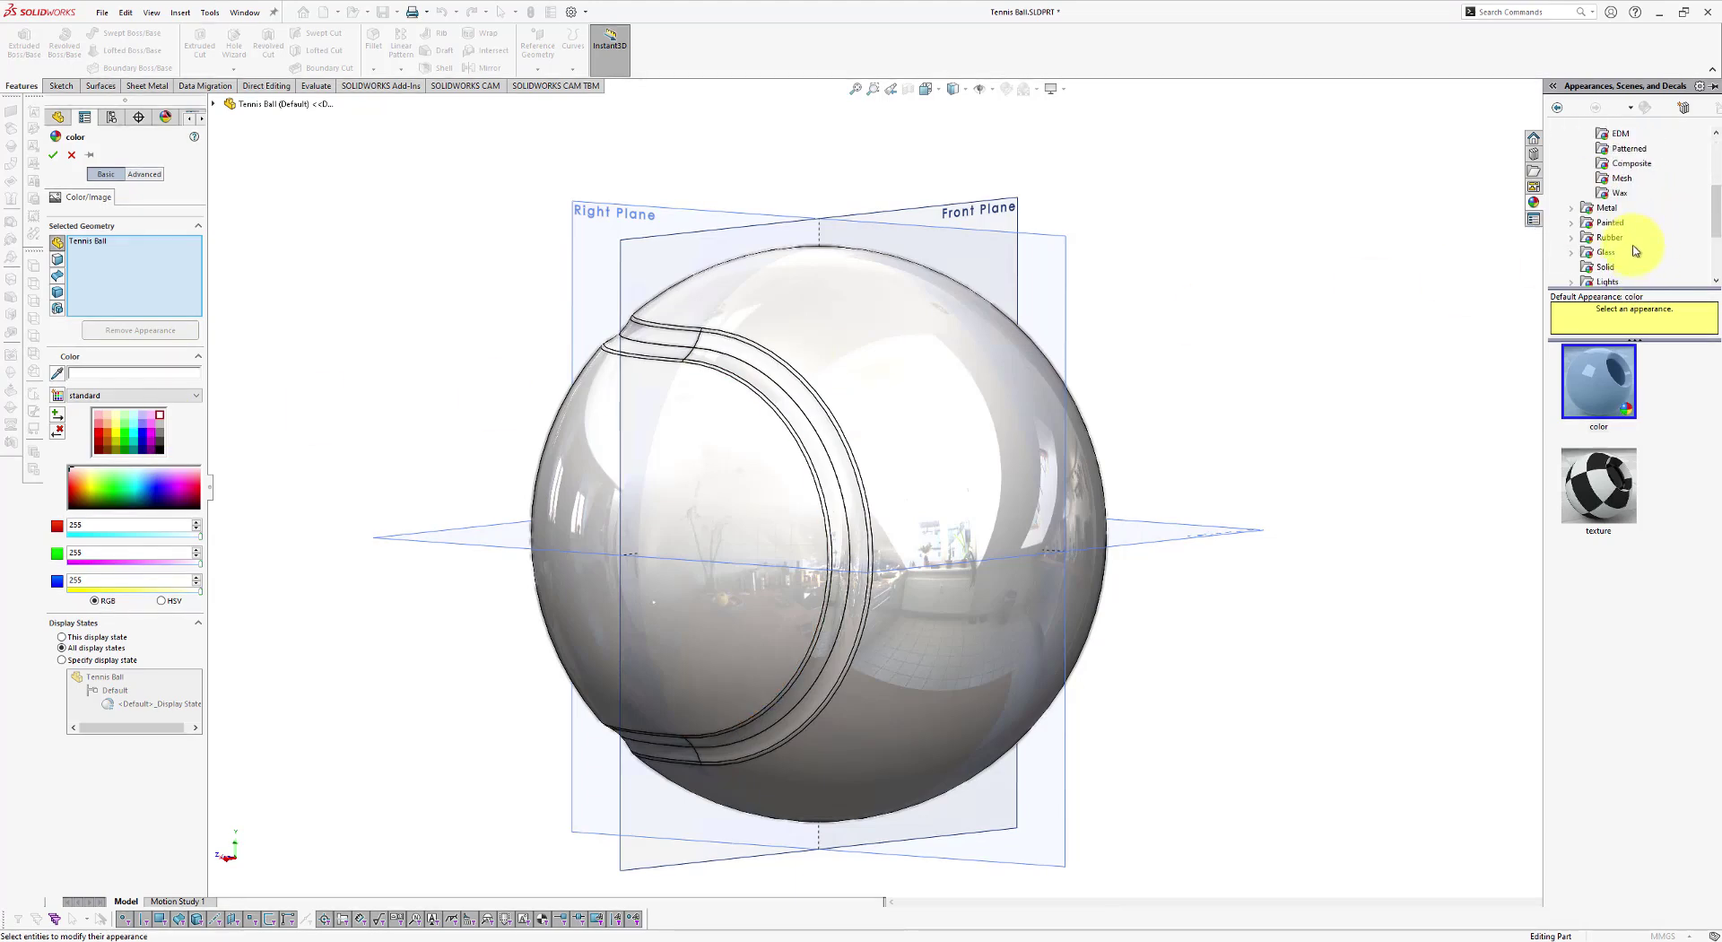
click(1615, 223)
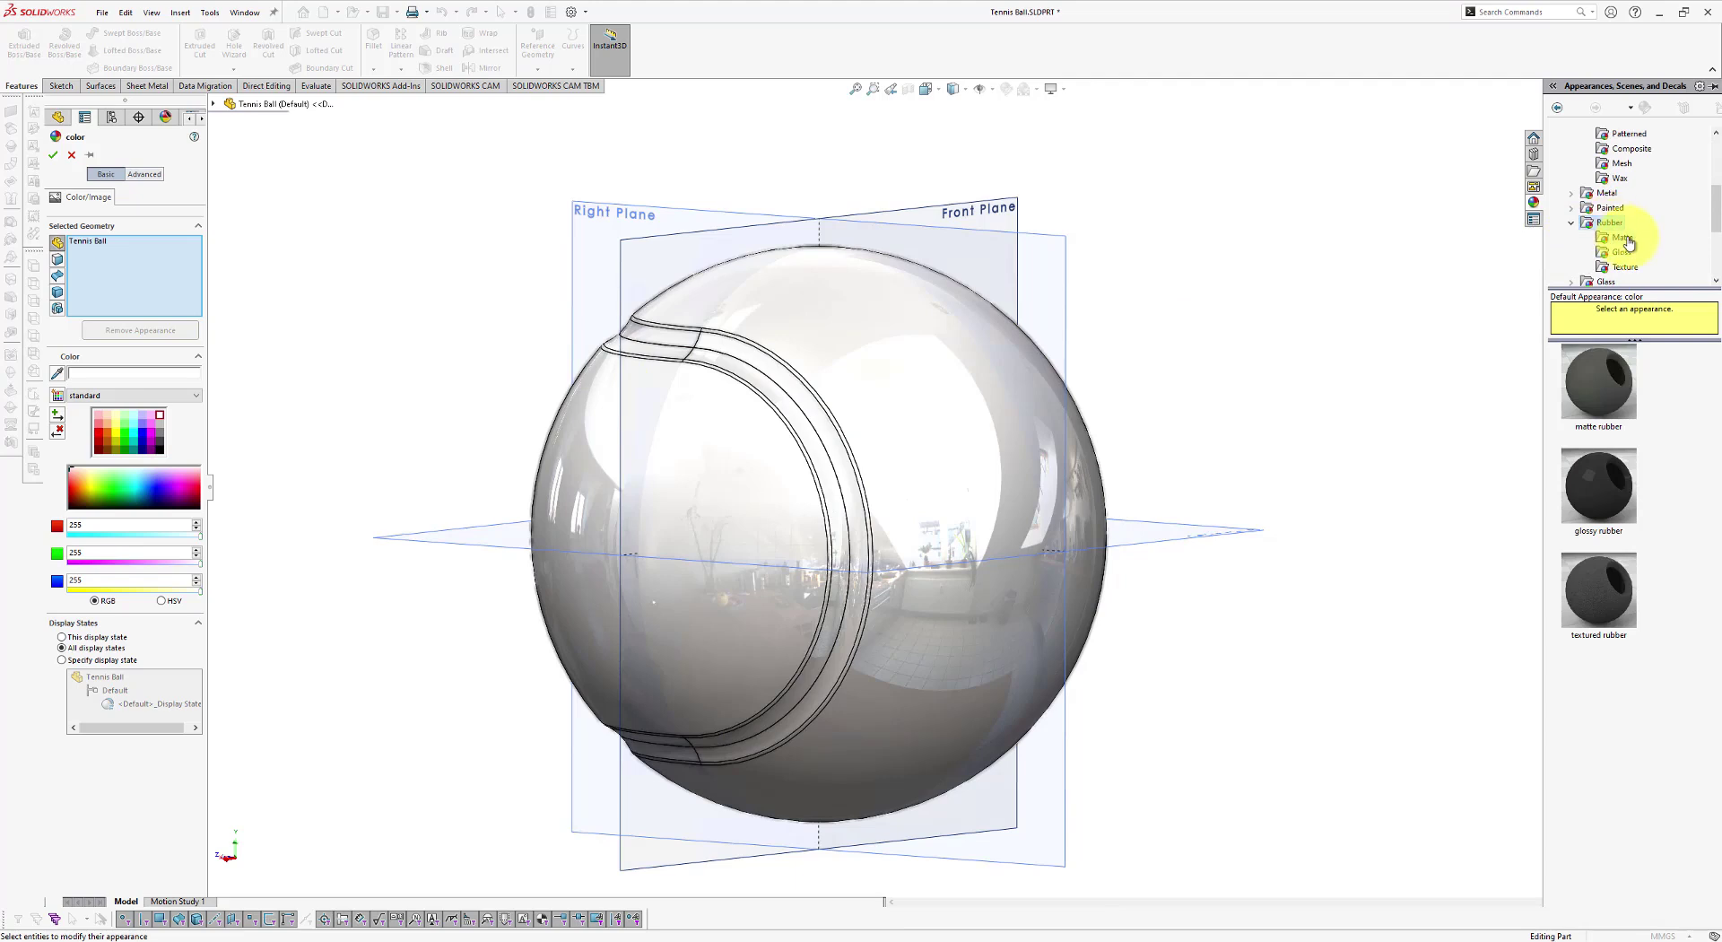
click(1623, 237)
click(1600, 383)
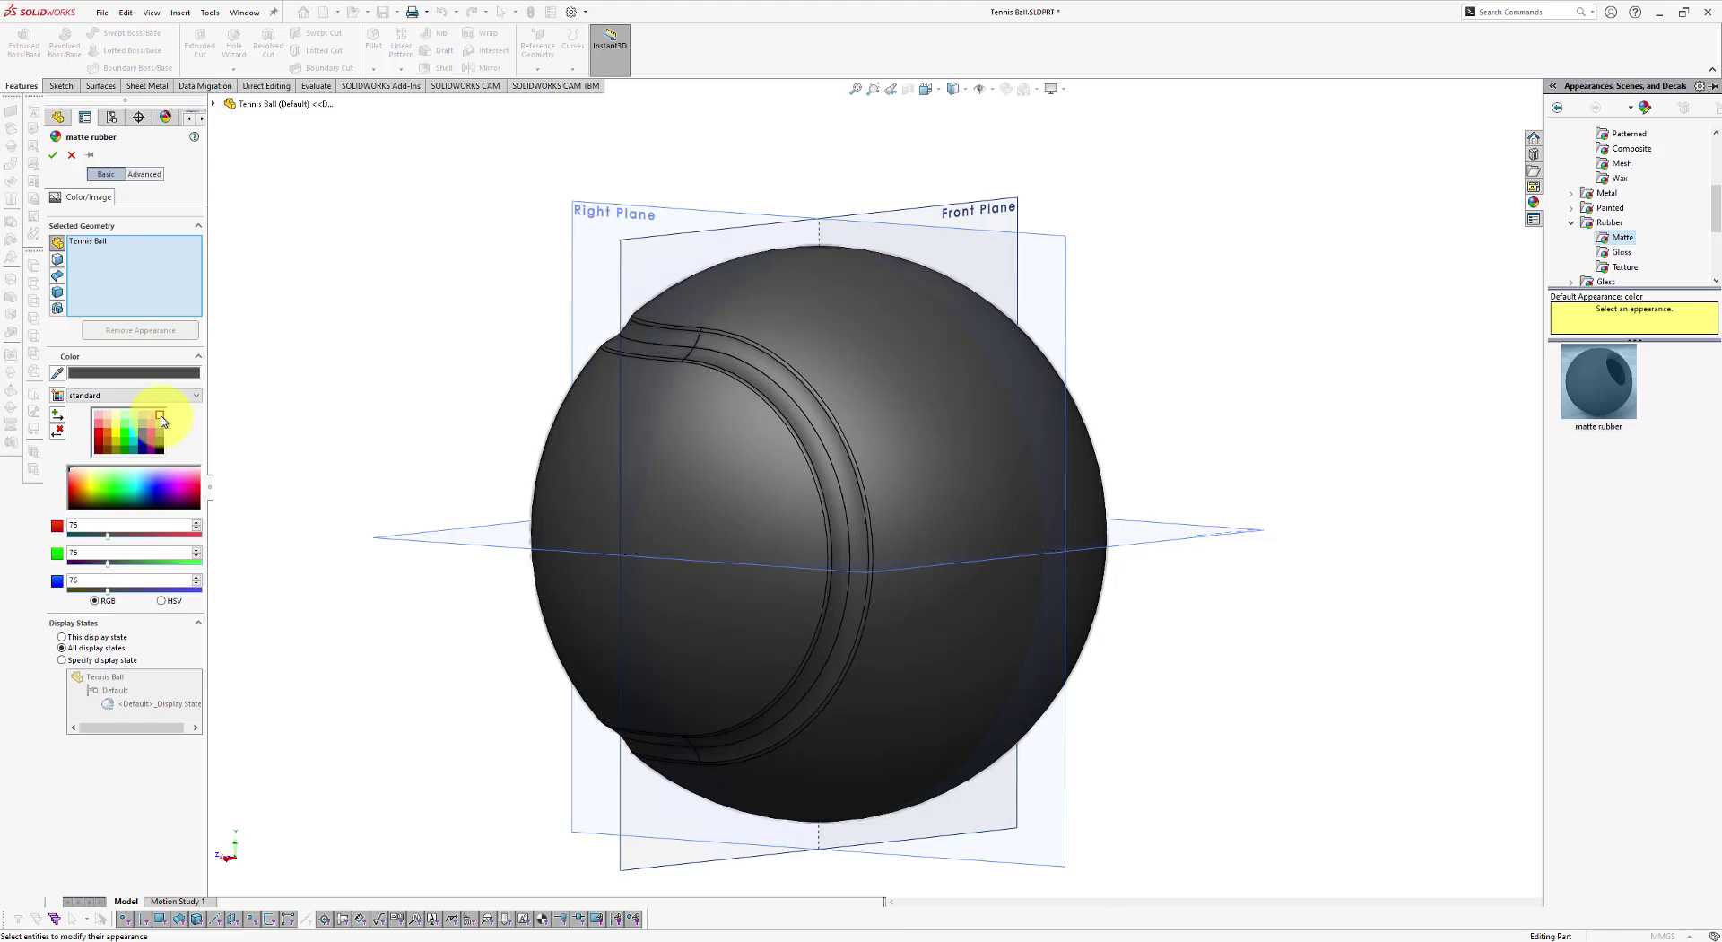
click(161, 417)
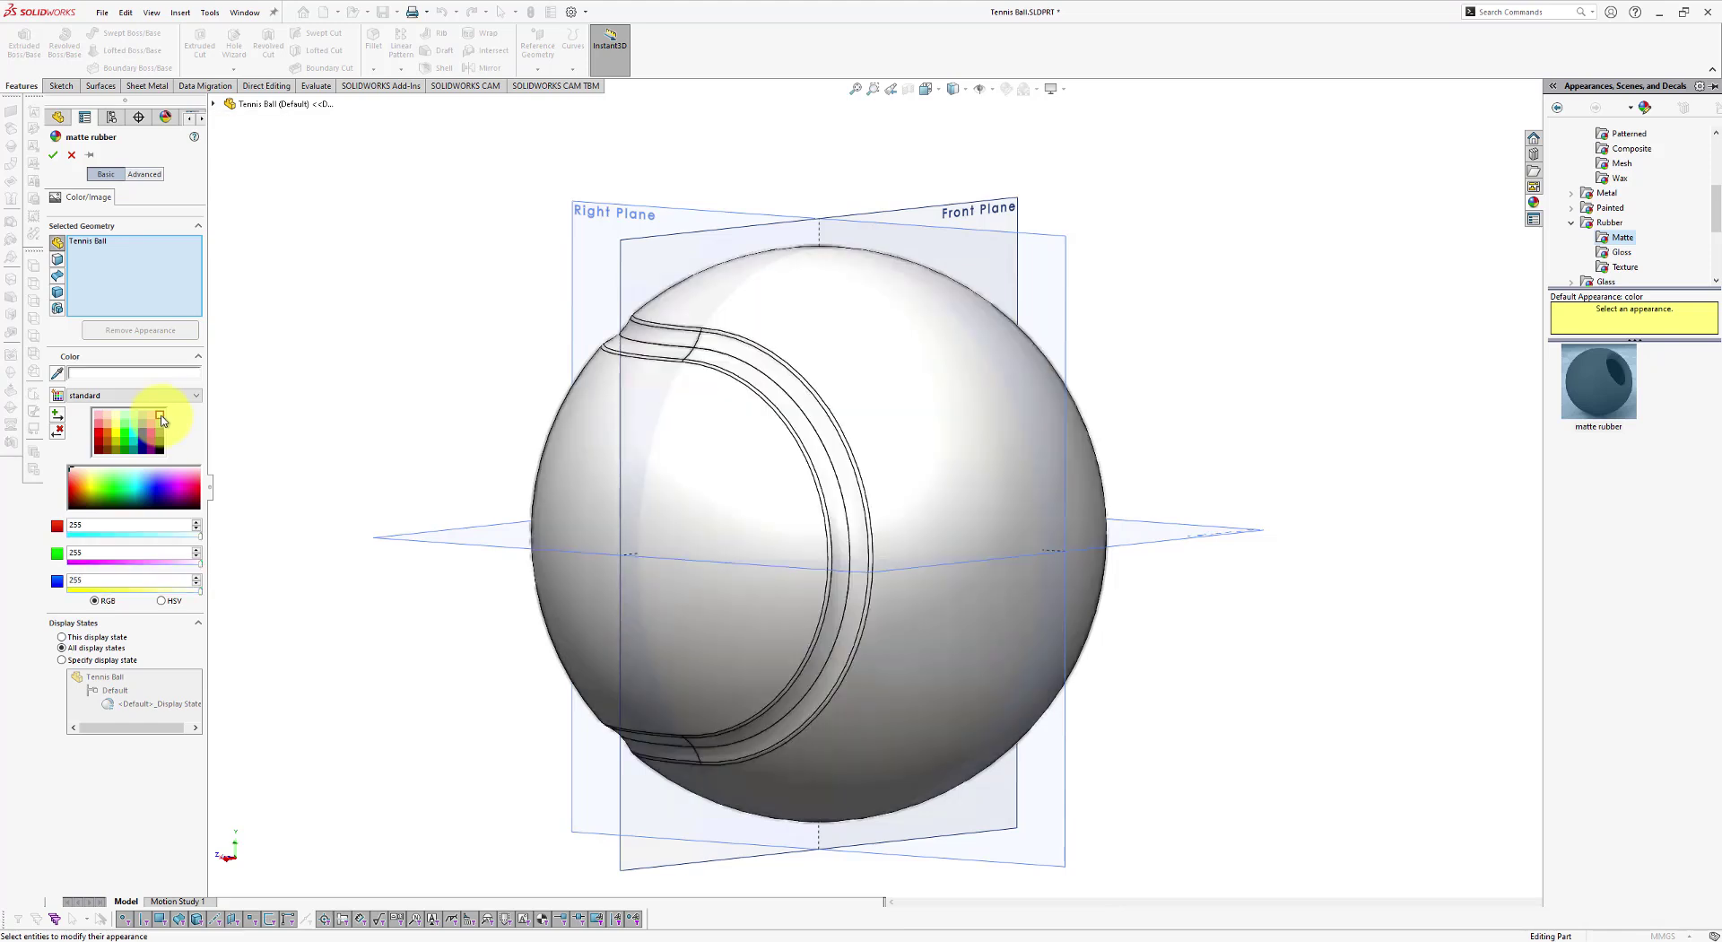
click(55, 158)
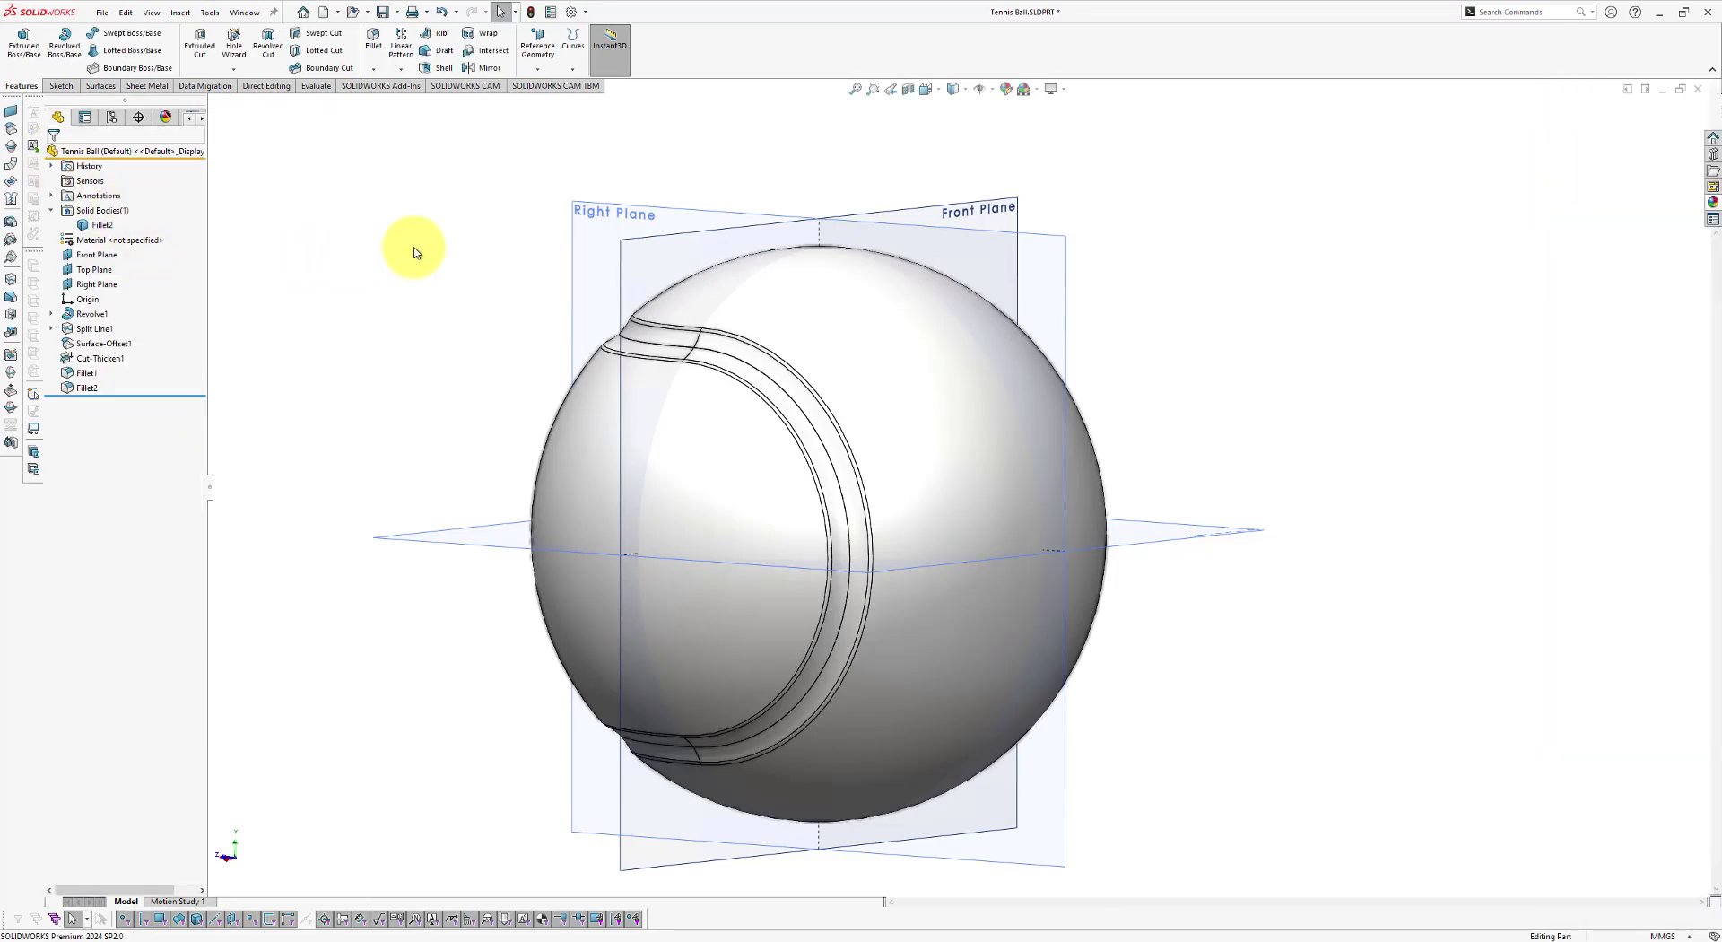
Step: Select the two large outer faces of the ball and open their face-level appearance for editing
click(715, 458)
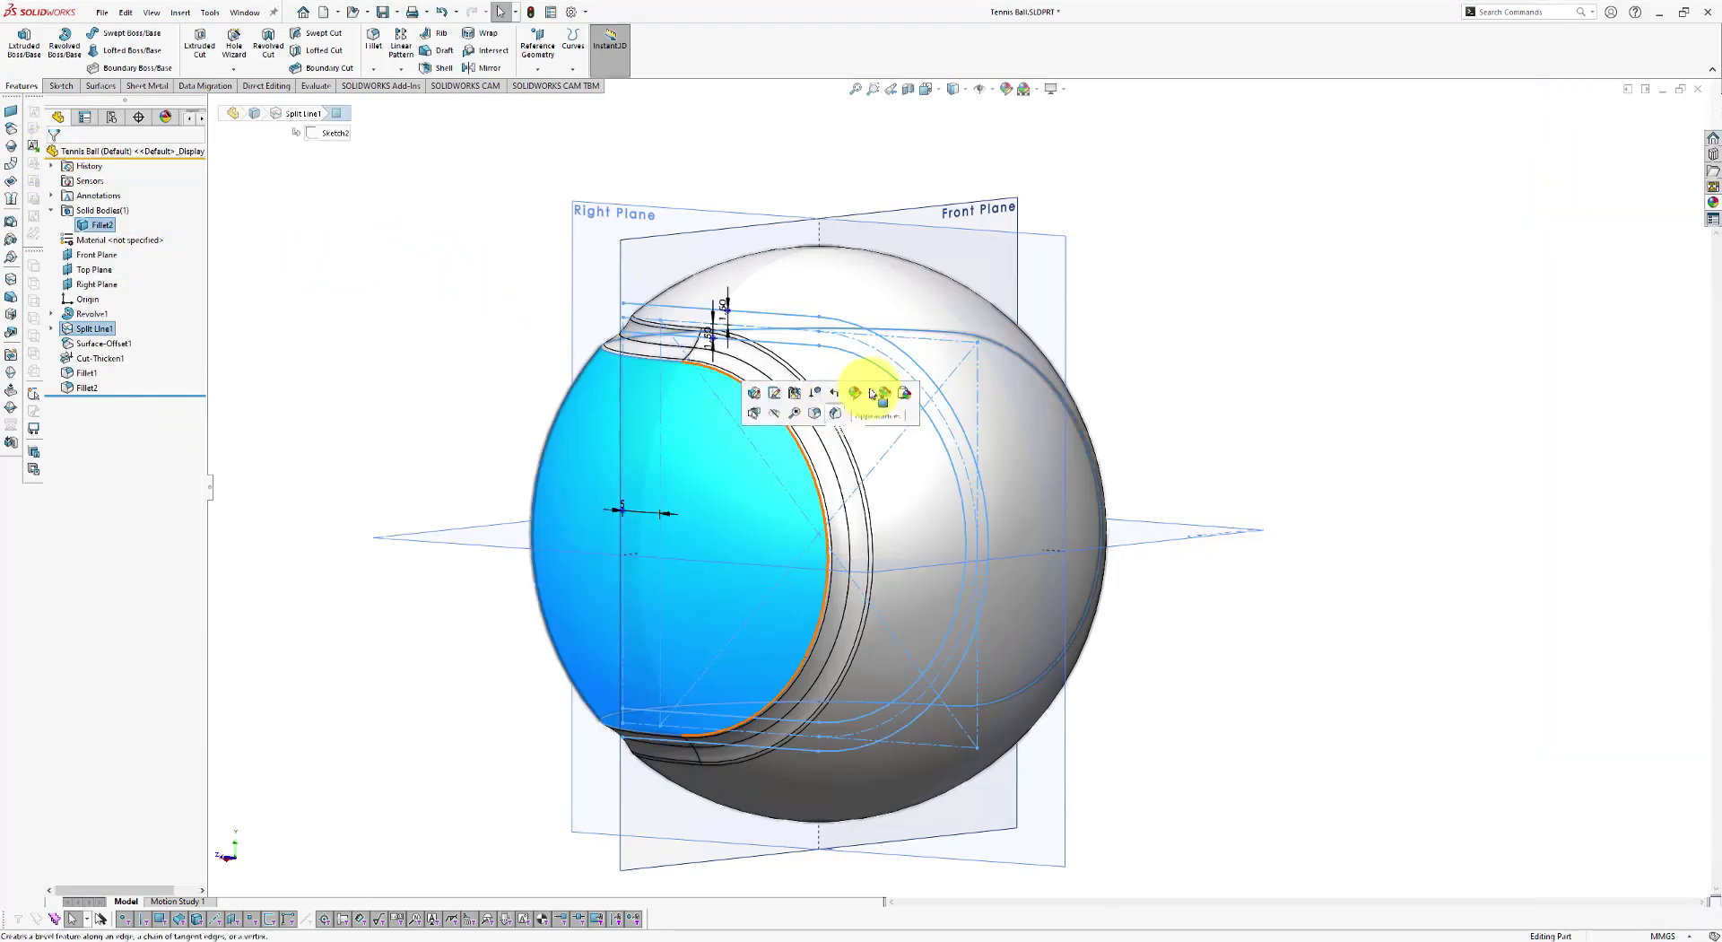
ctrl+click(853, 287)
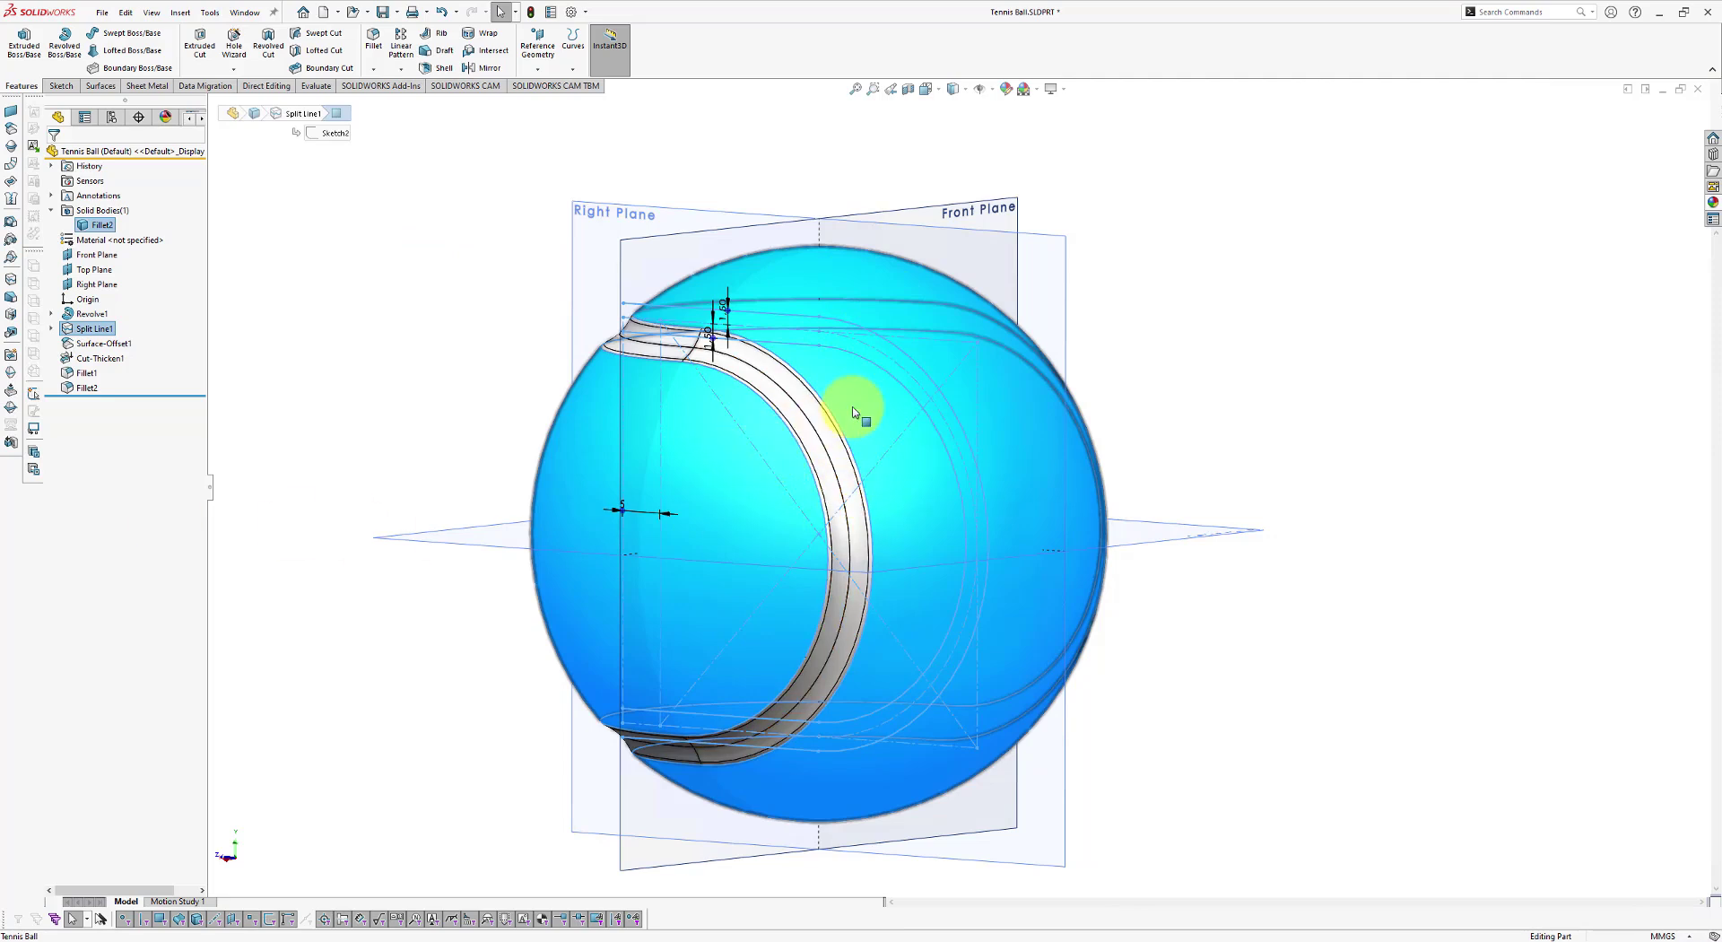
right_click(717, 457)
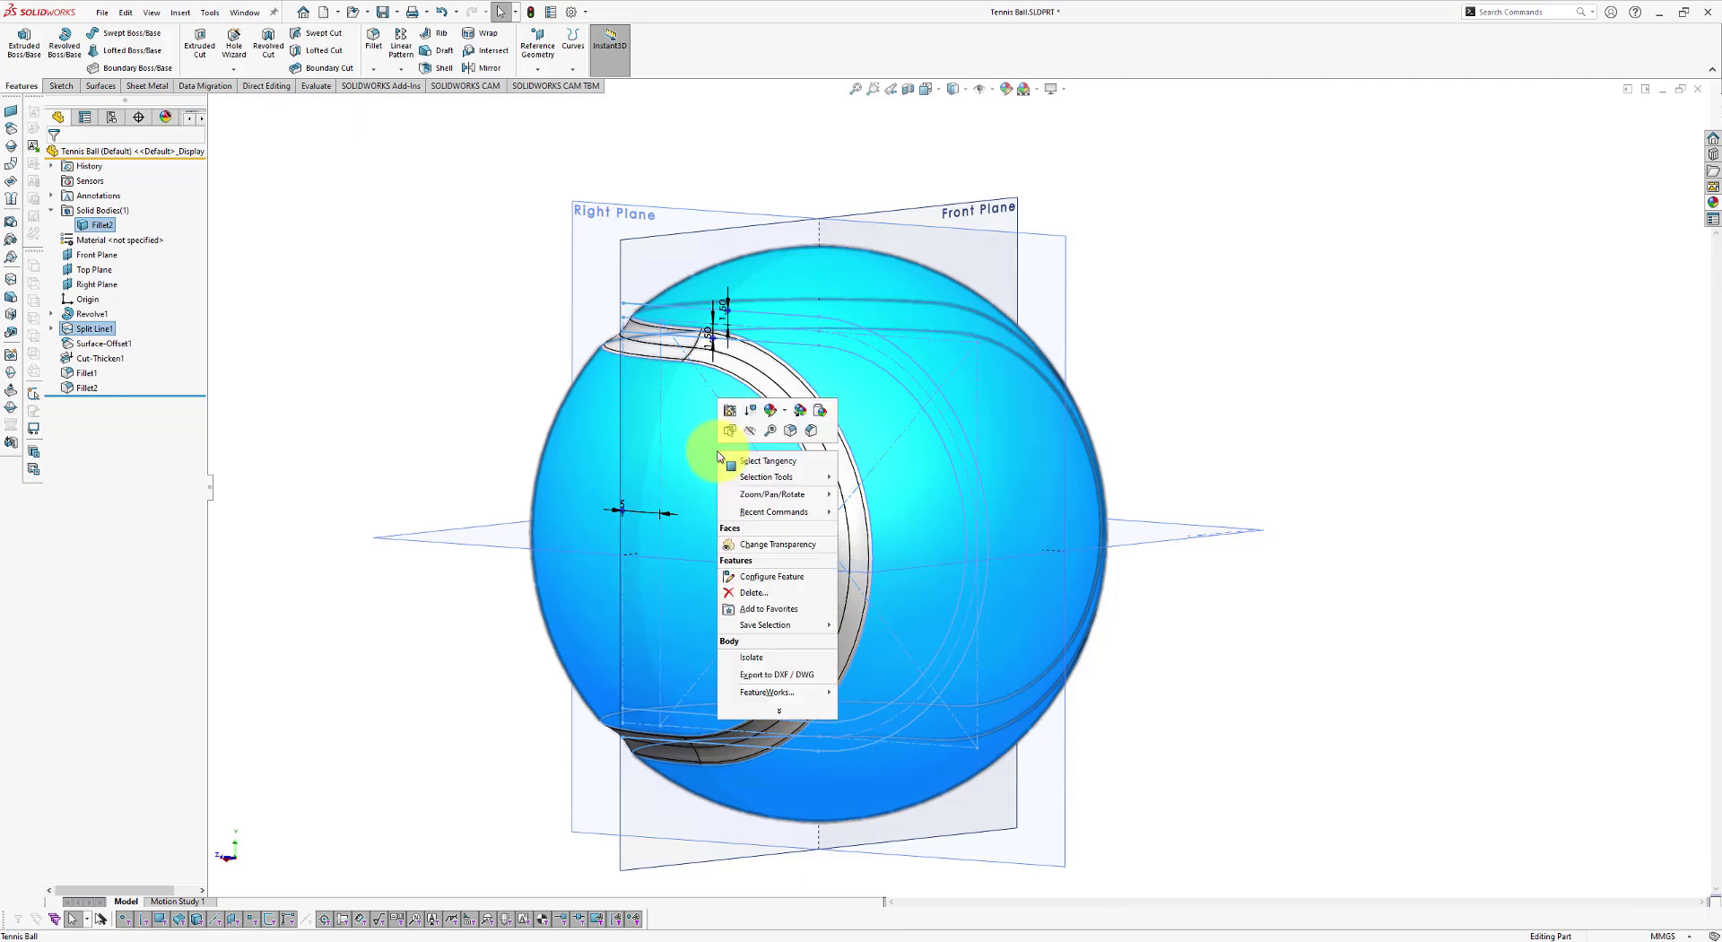
click(786, 415)
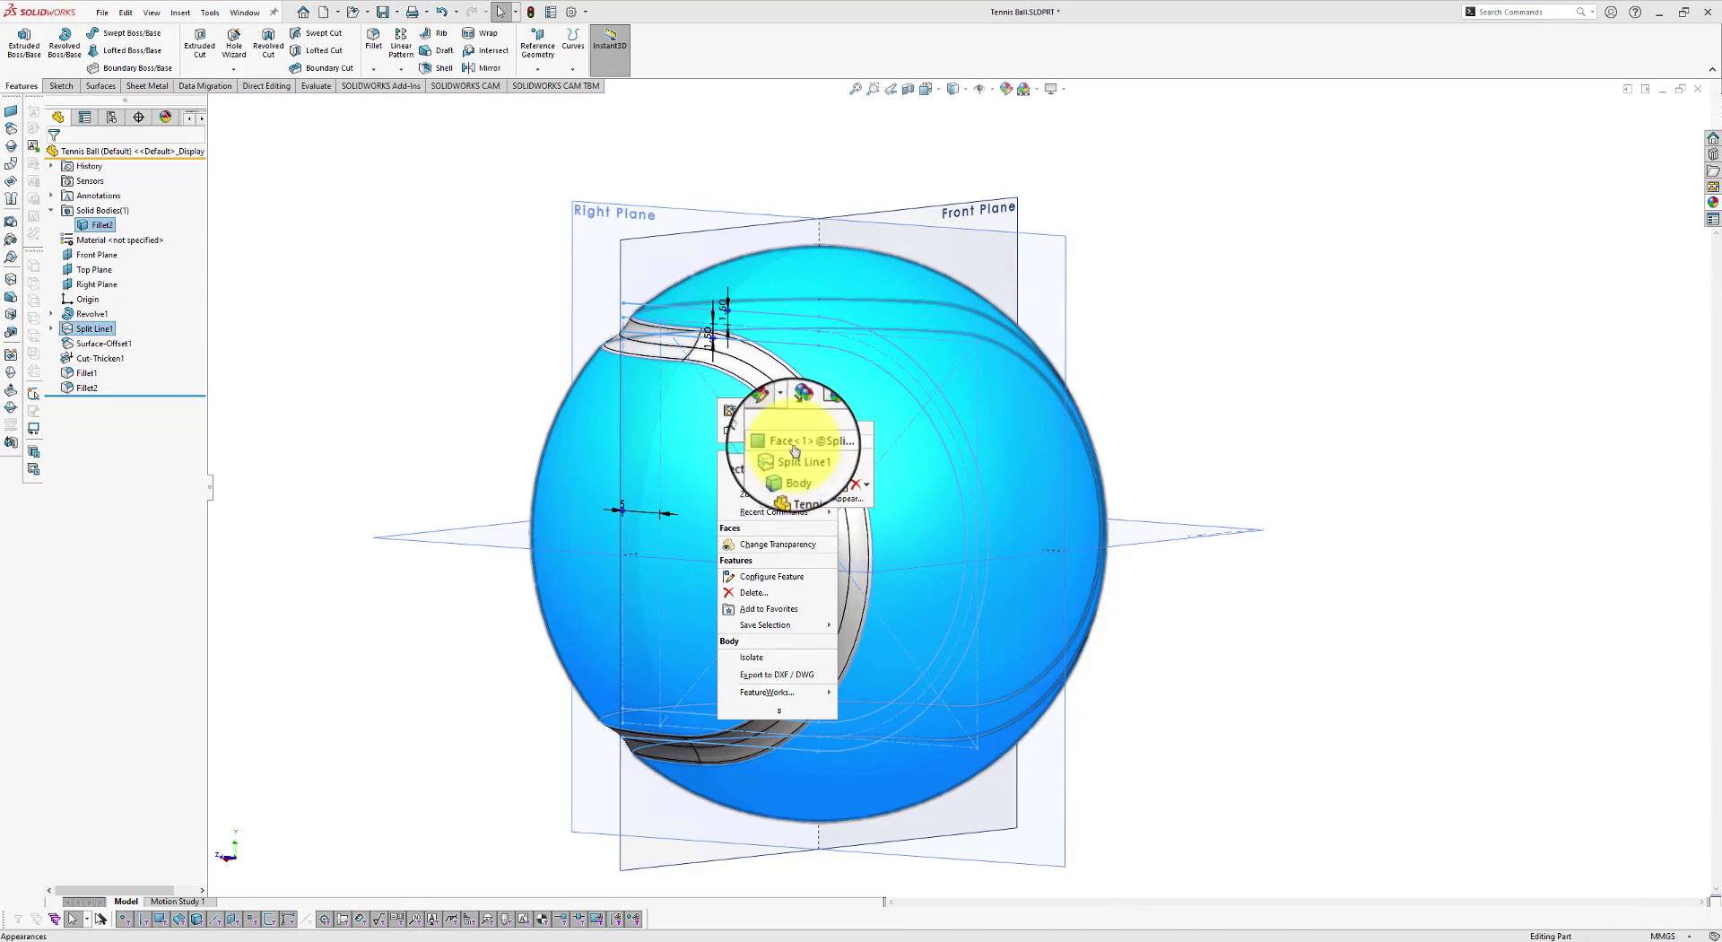
click(794, 447)
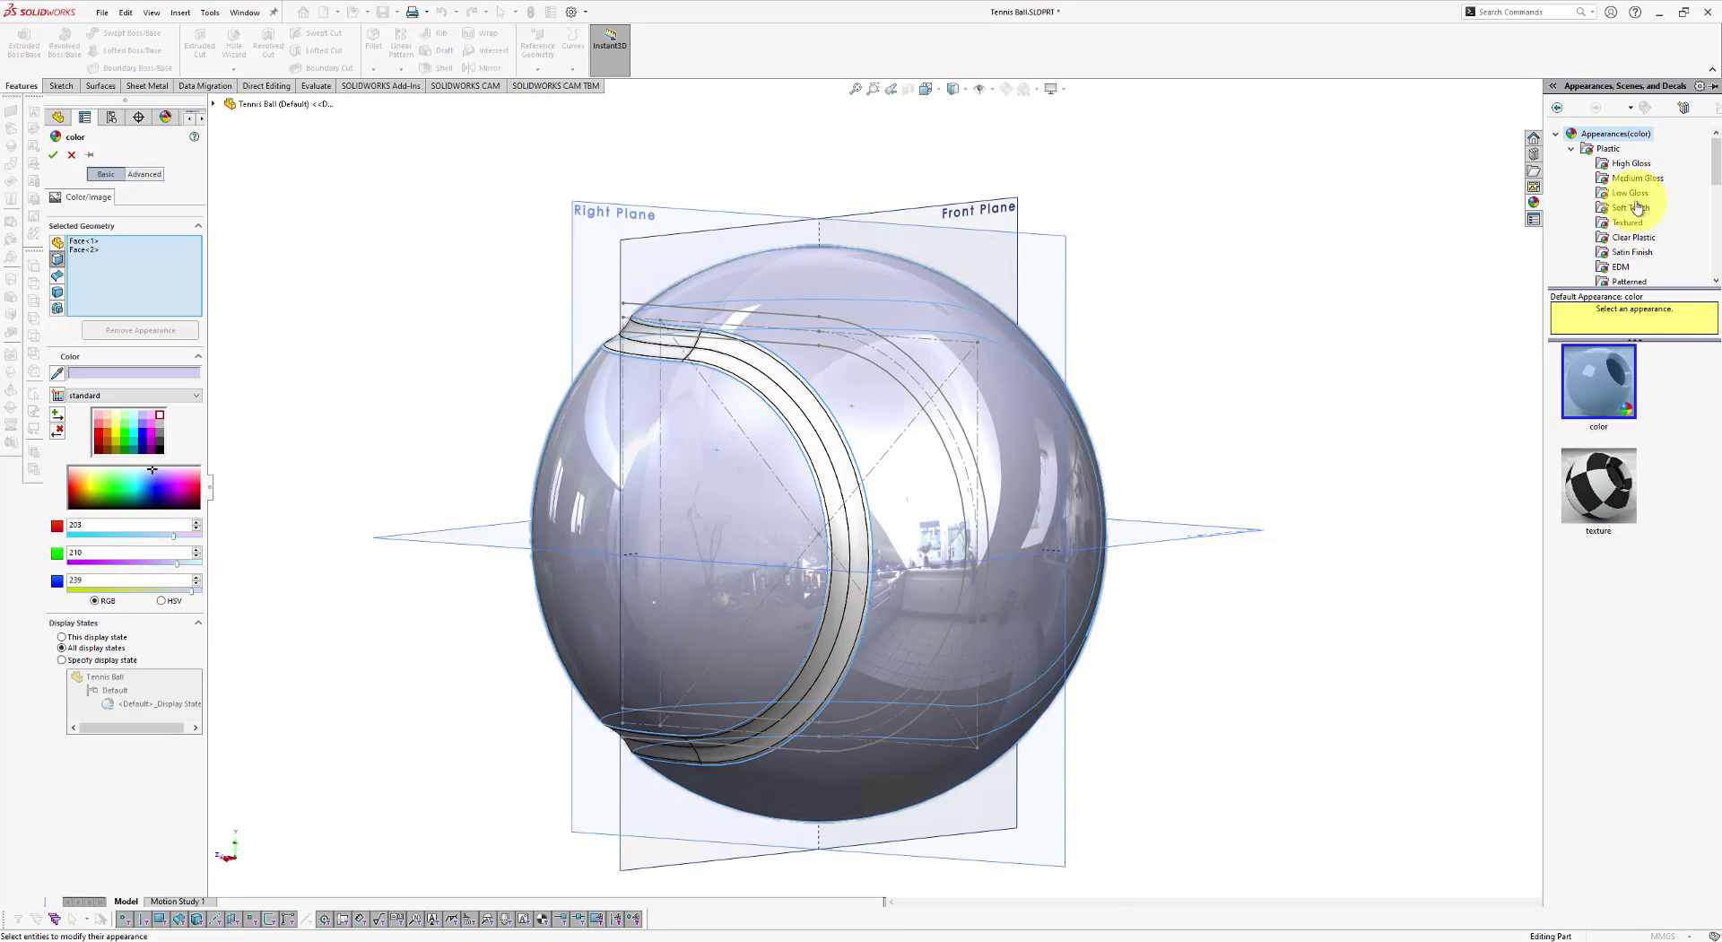
Step: Apply the textured plastic appearance PW-MT11000 to the two selected ball faces
click(1610, 150)
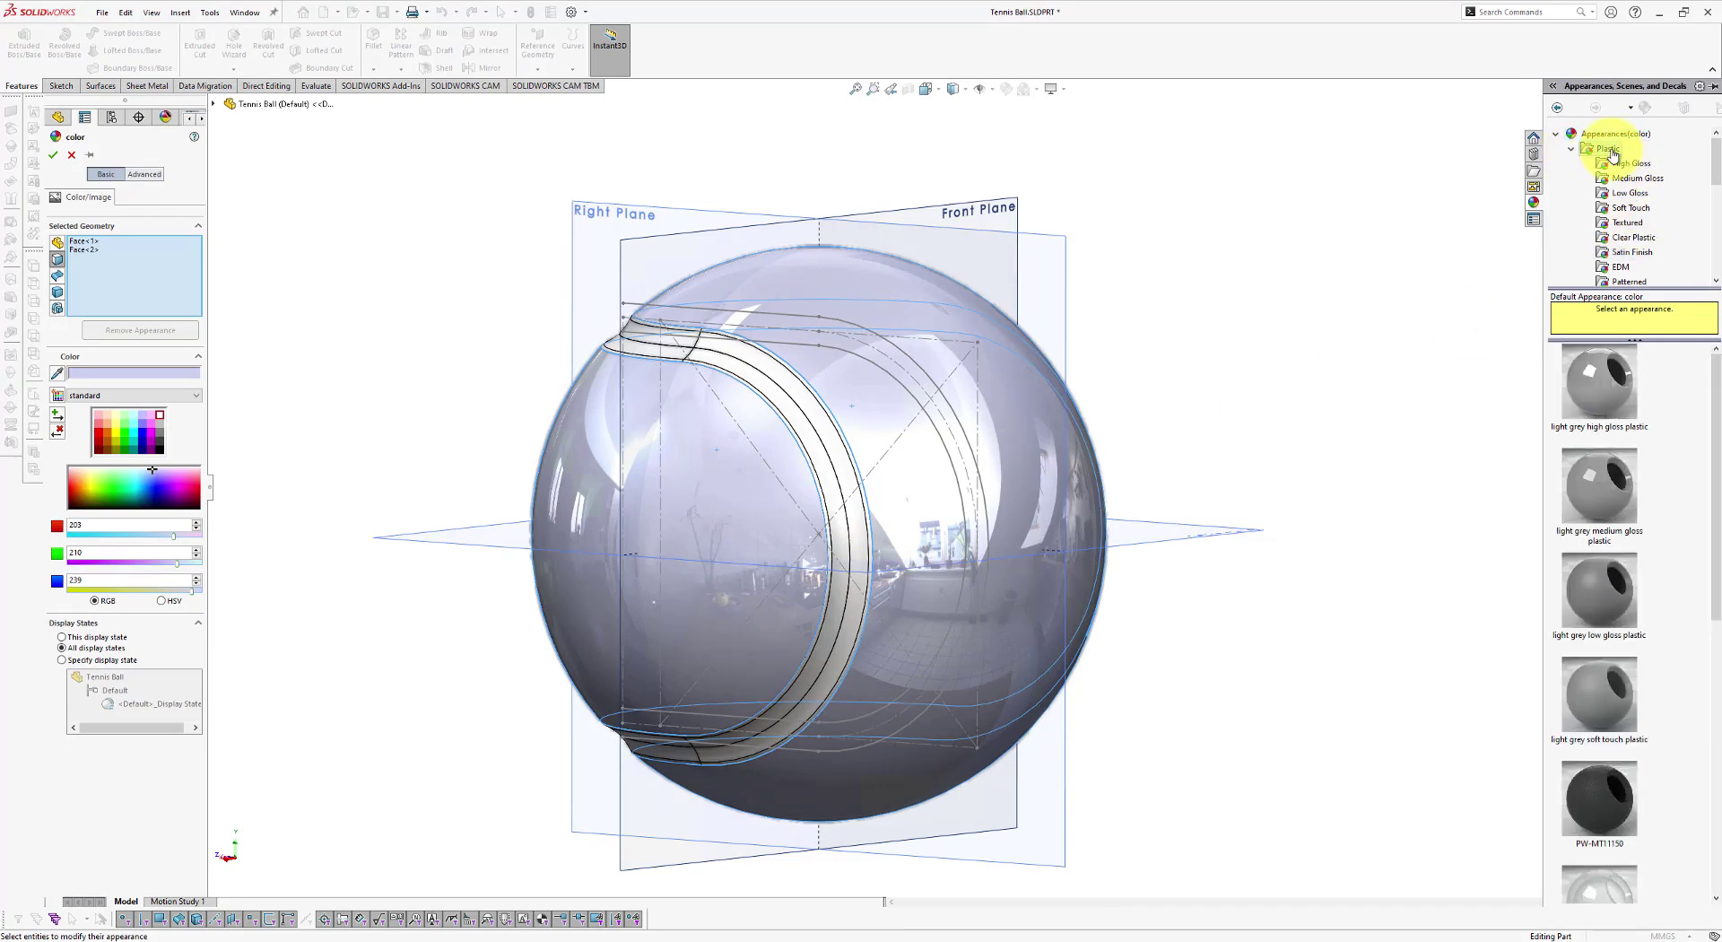
scroll(1623, 206, down, 3)
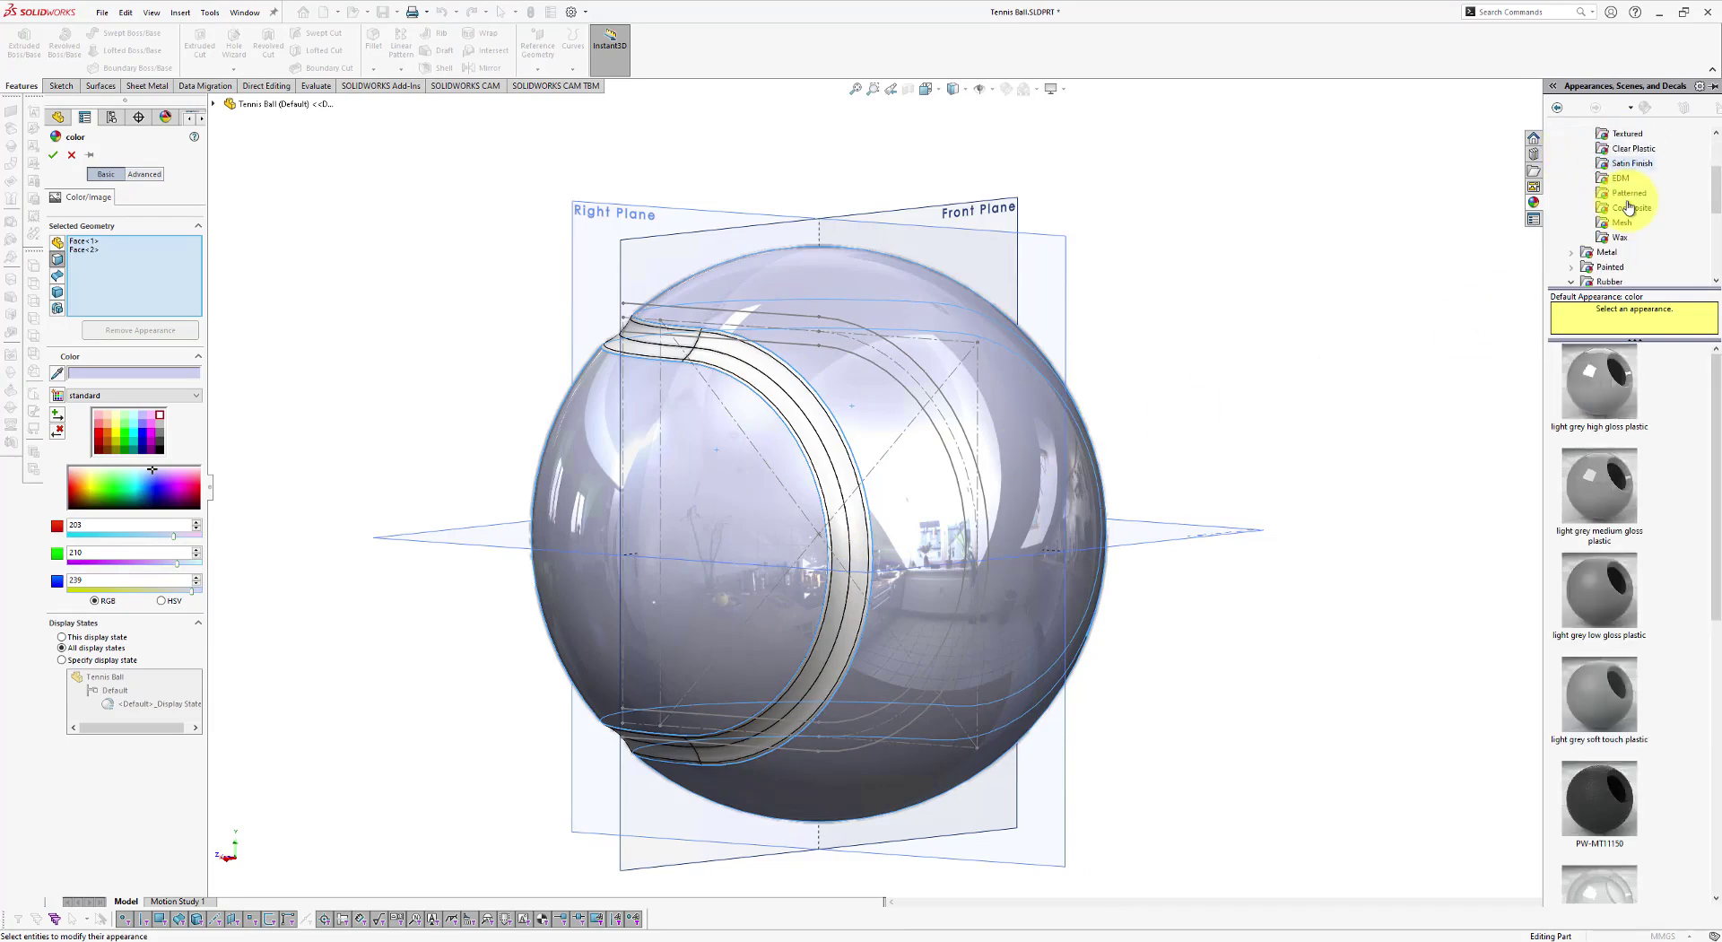
scroll(1630, 224, up, 3)
click(1628, 180)
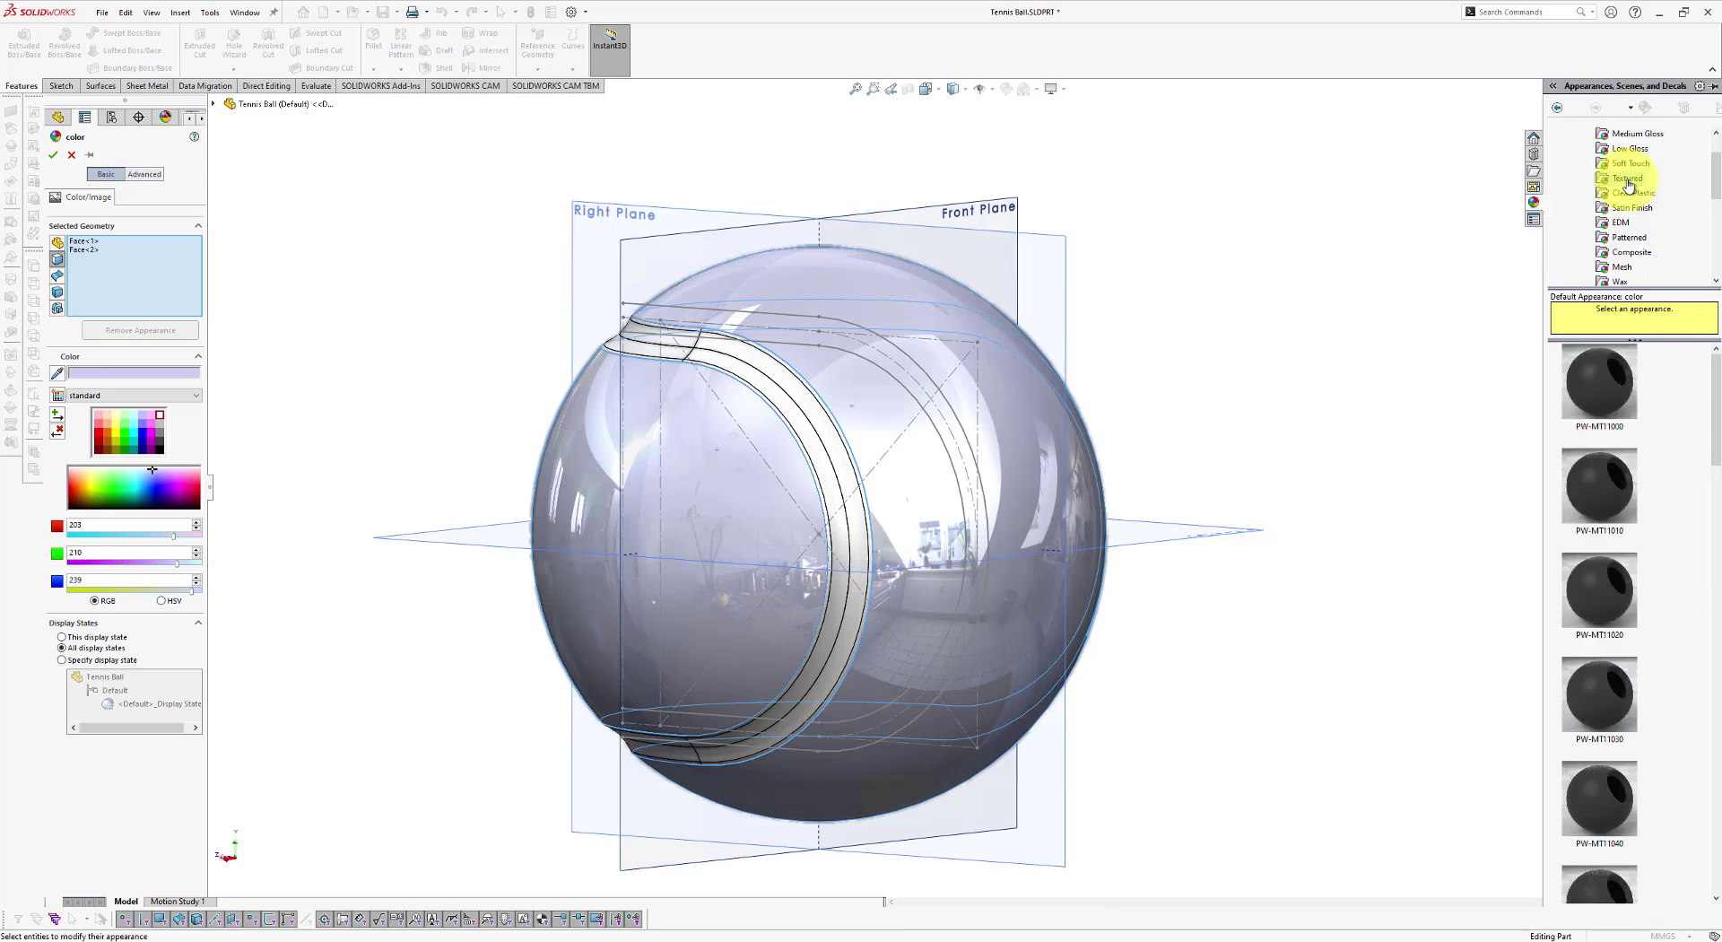
click(1590, 402)
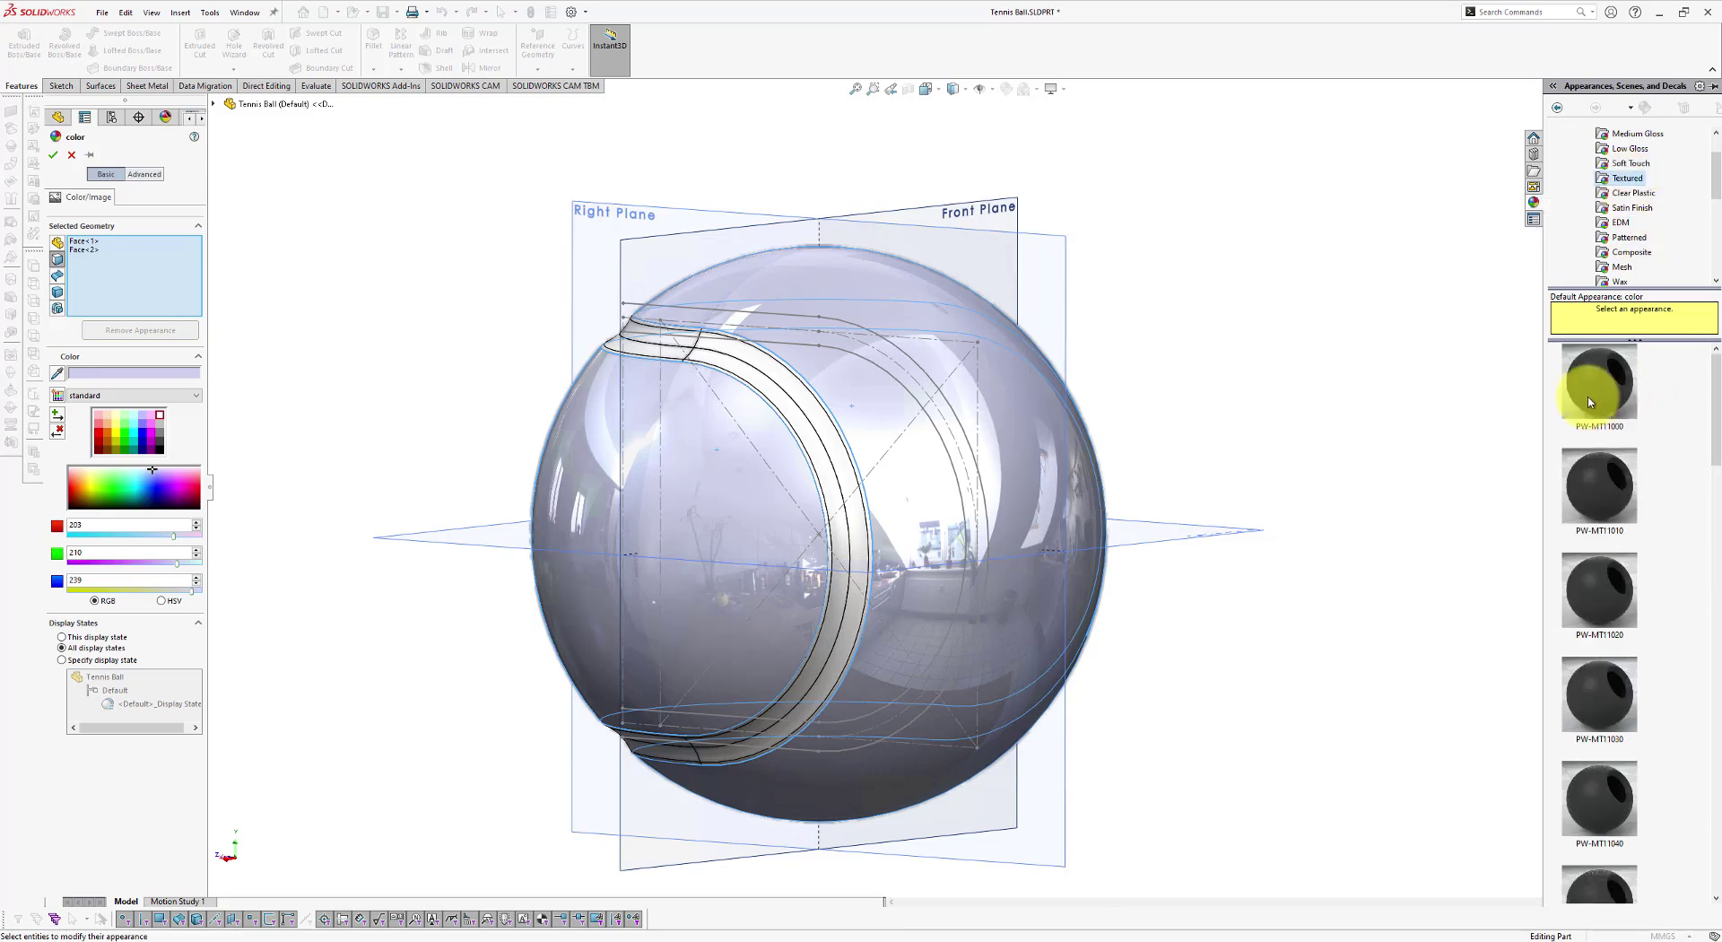
click(1592, 393)
mouse_move(1591, 392)
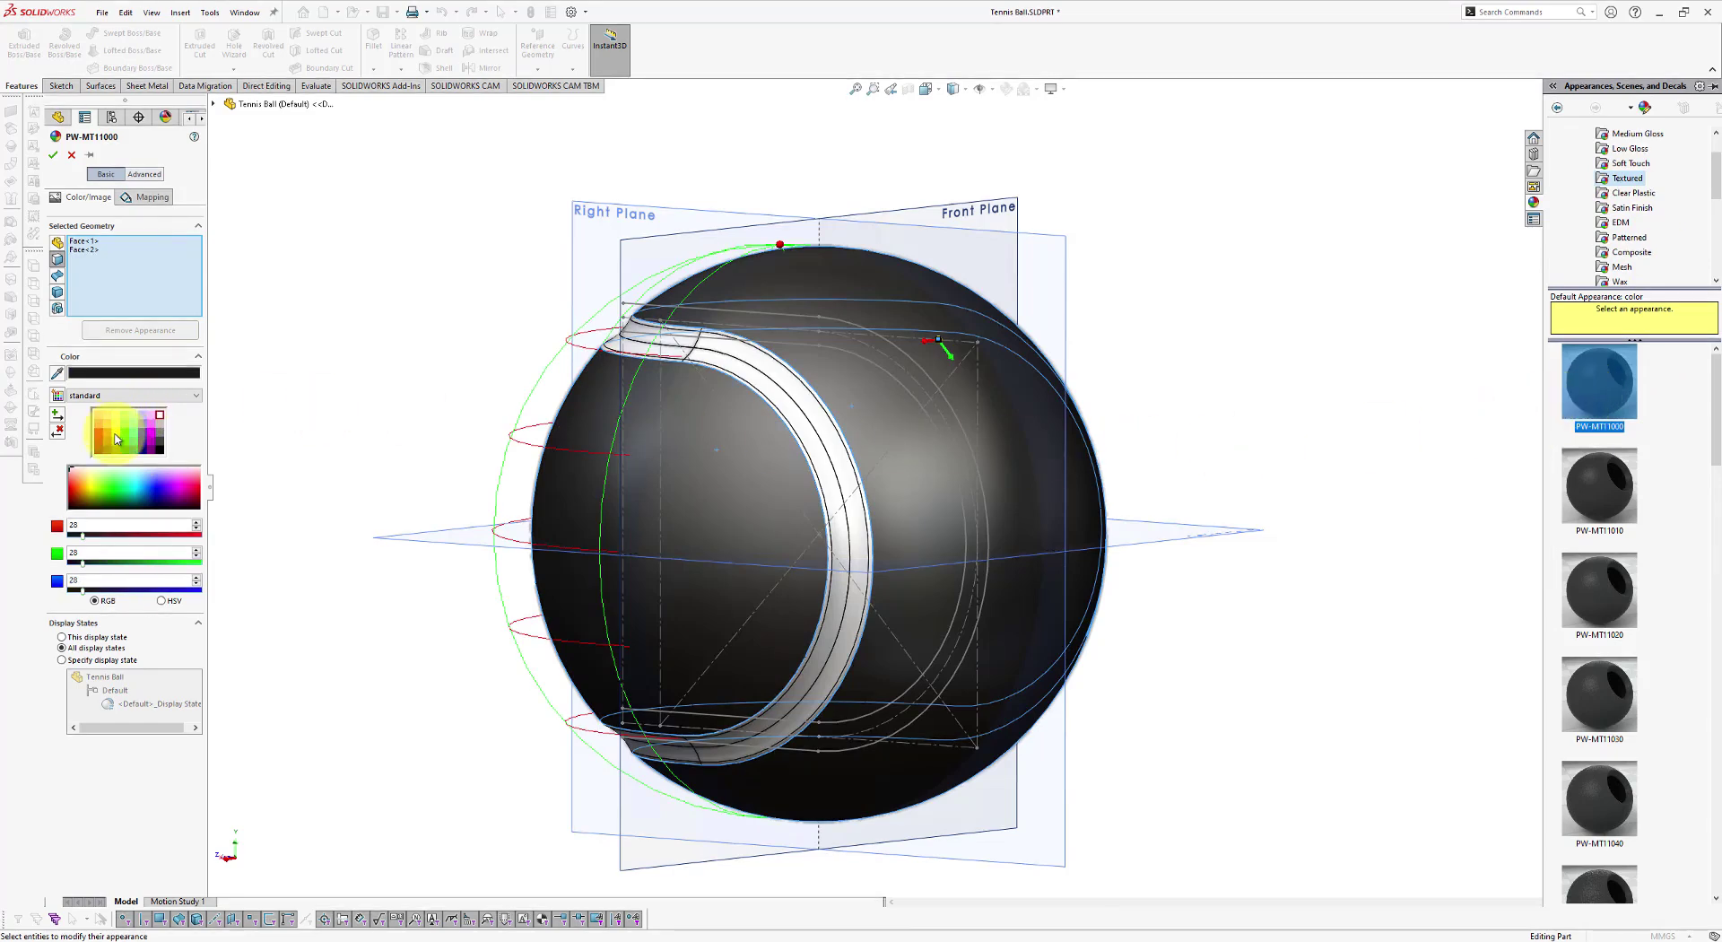
Step: Recolor the textured appearance of the two faces yellow (RGB 255, 255, 0) and accept it
click(115, 439)
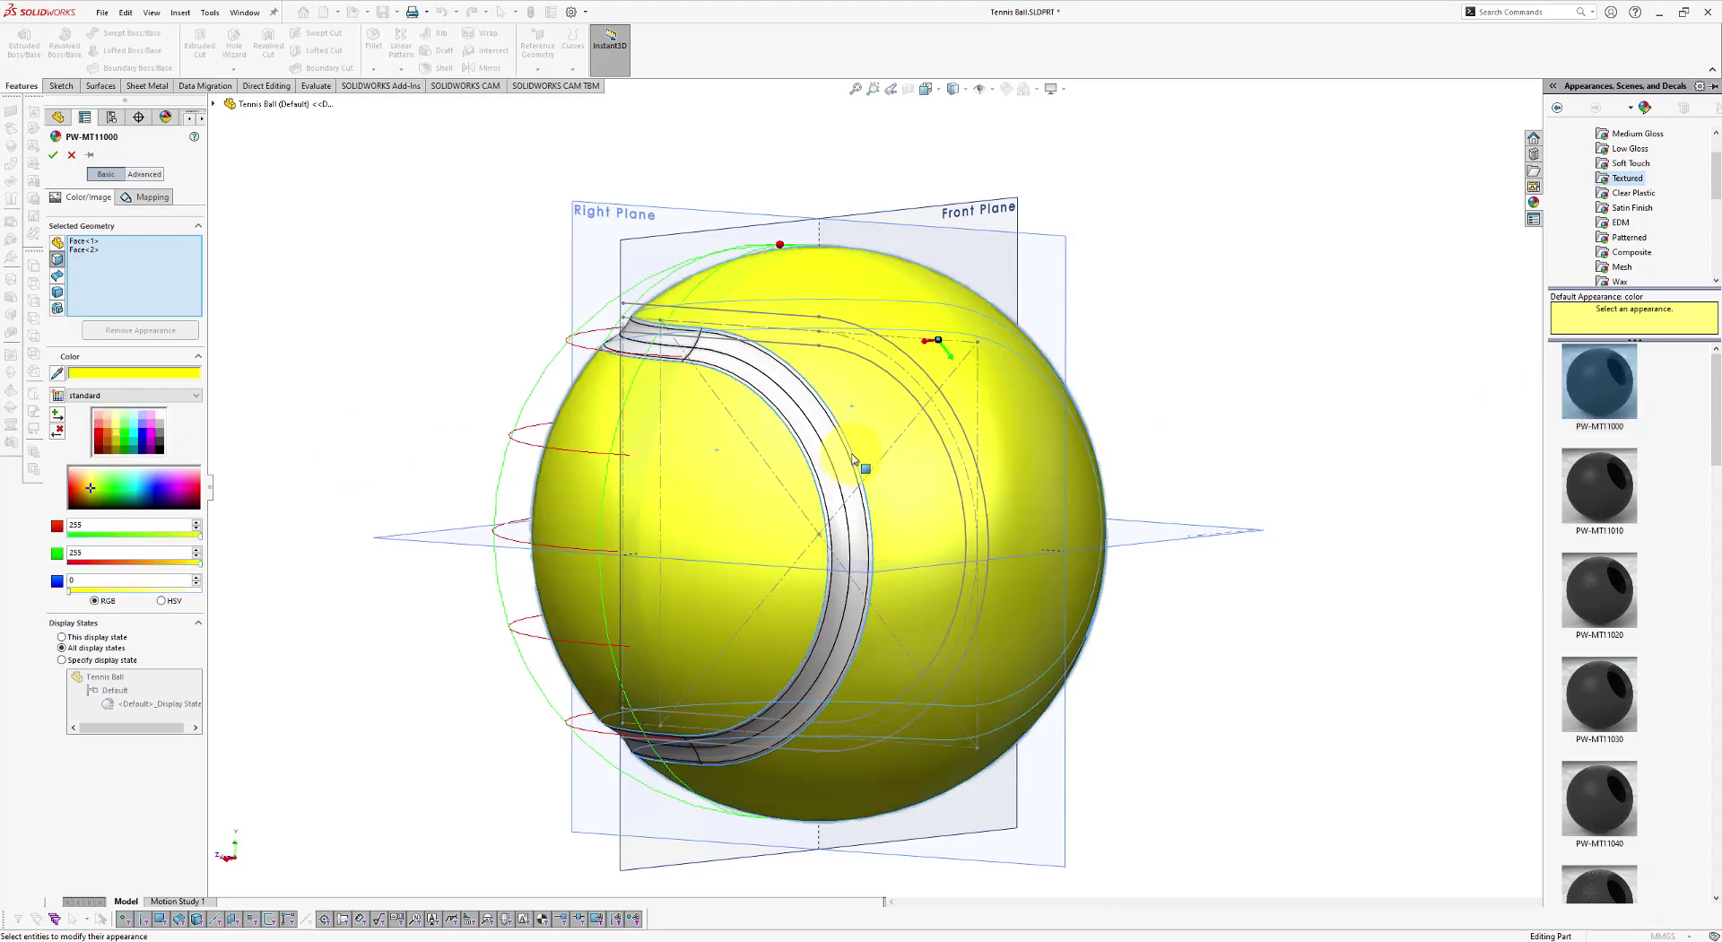
scroll(857, 464, down, 3)
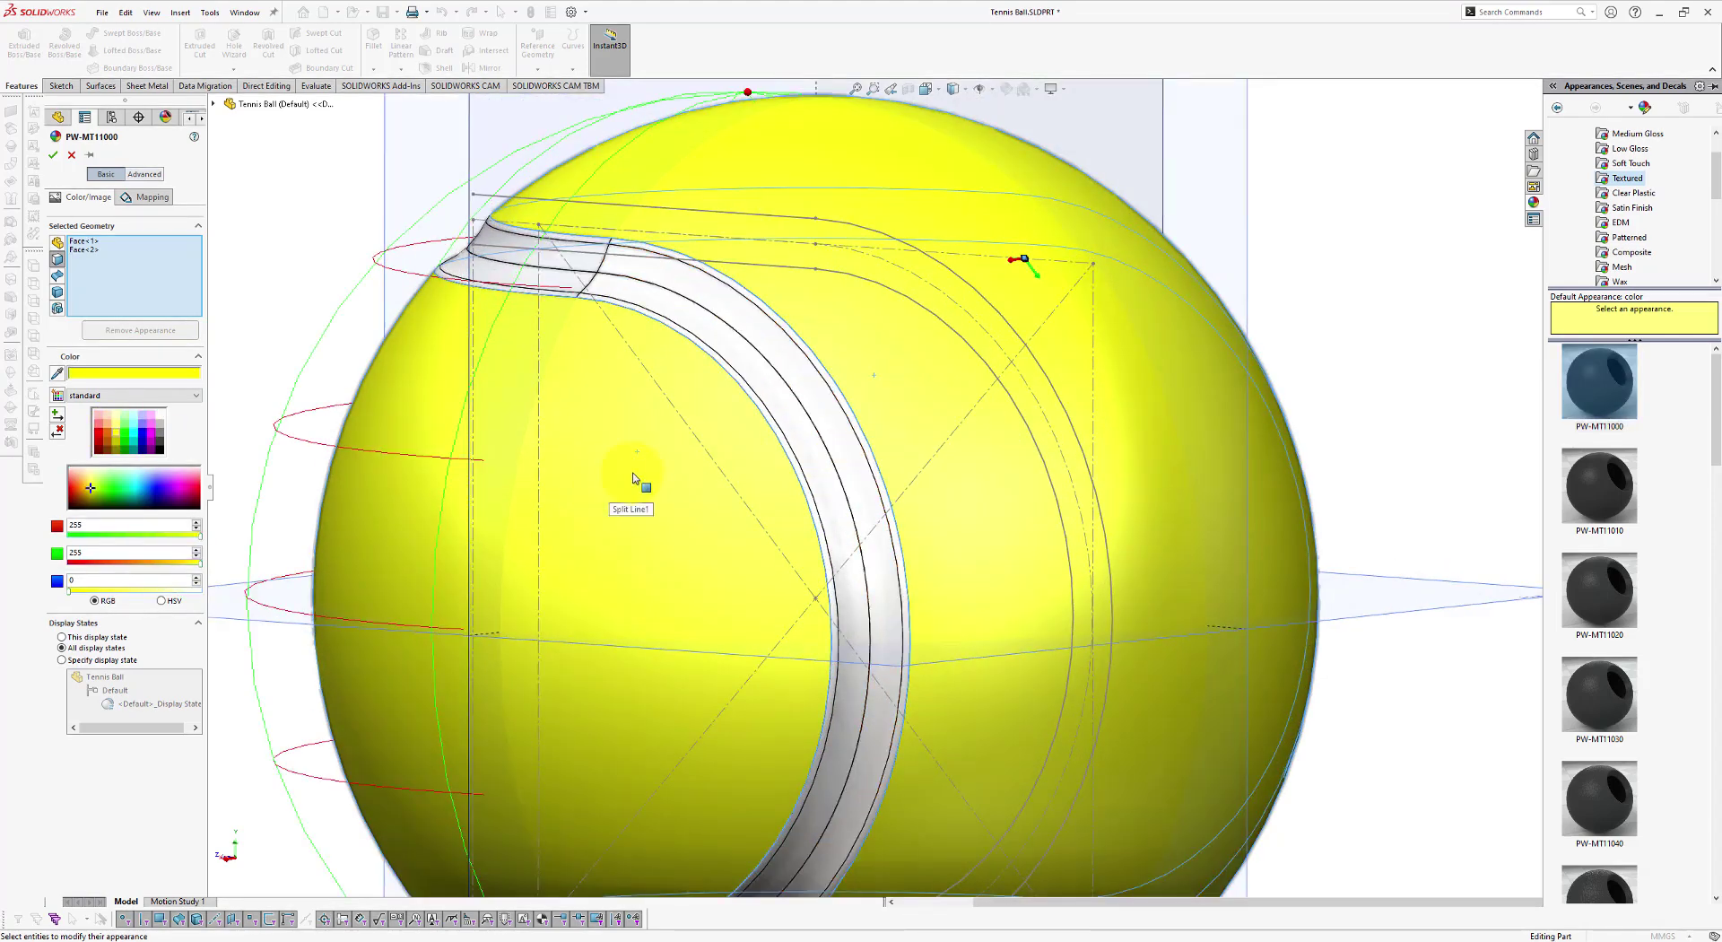
middle_drag(633, 478, 736, 574)
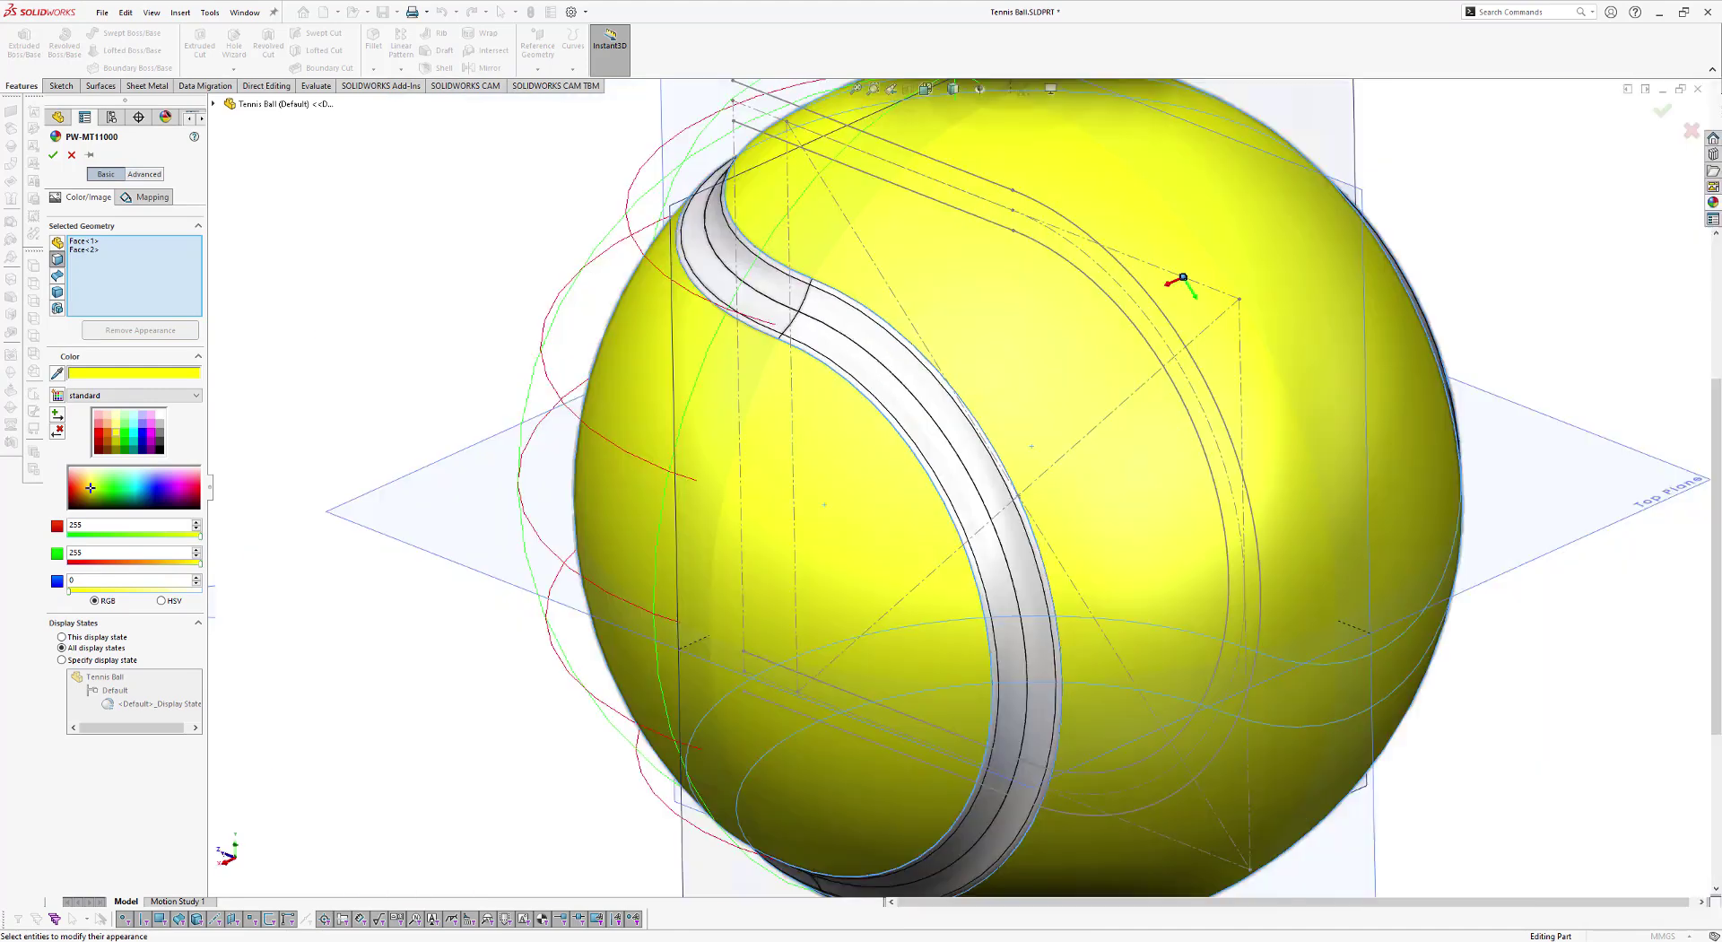
click(55, 158)
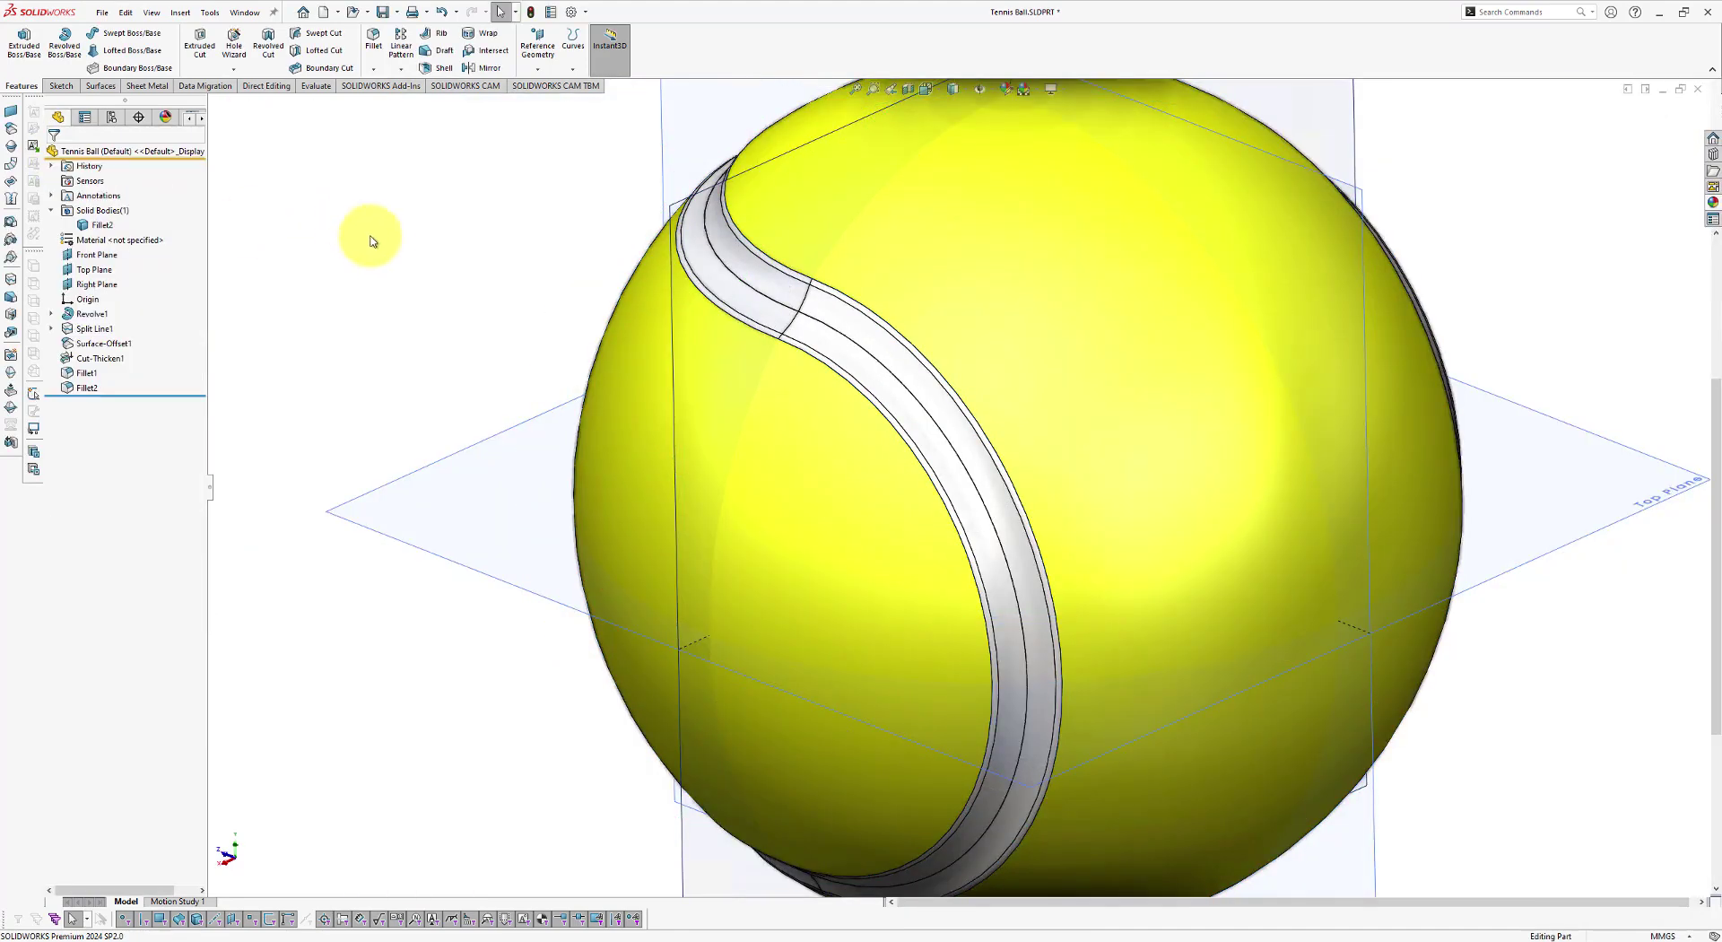
Step: Save the Tennis Ball part
key(f)
middle_drag(1203, 493, 628, 350)
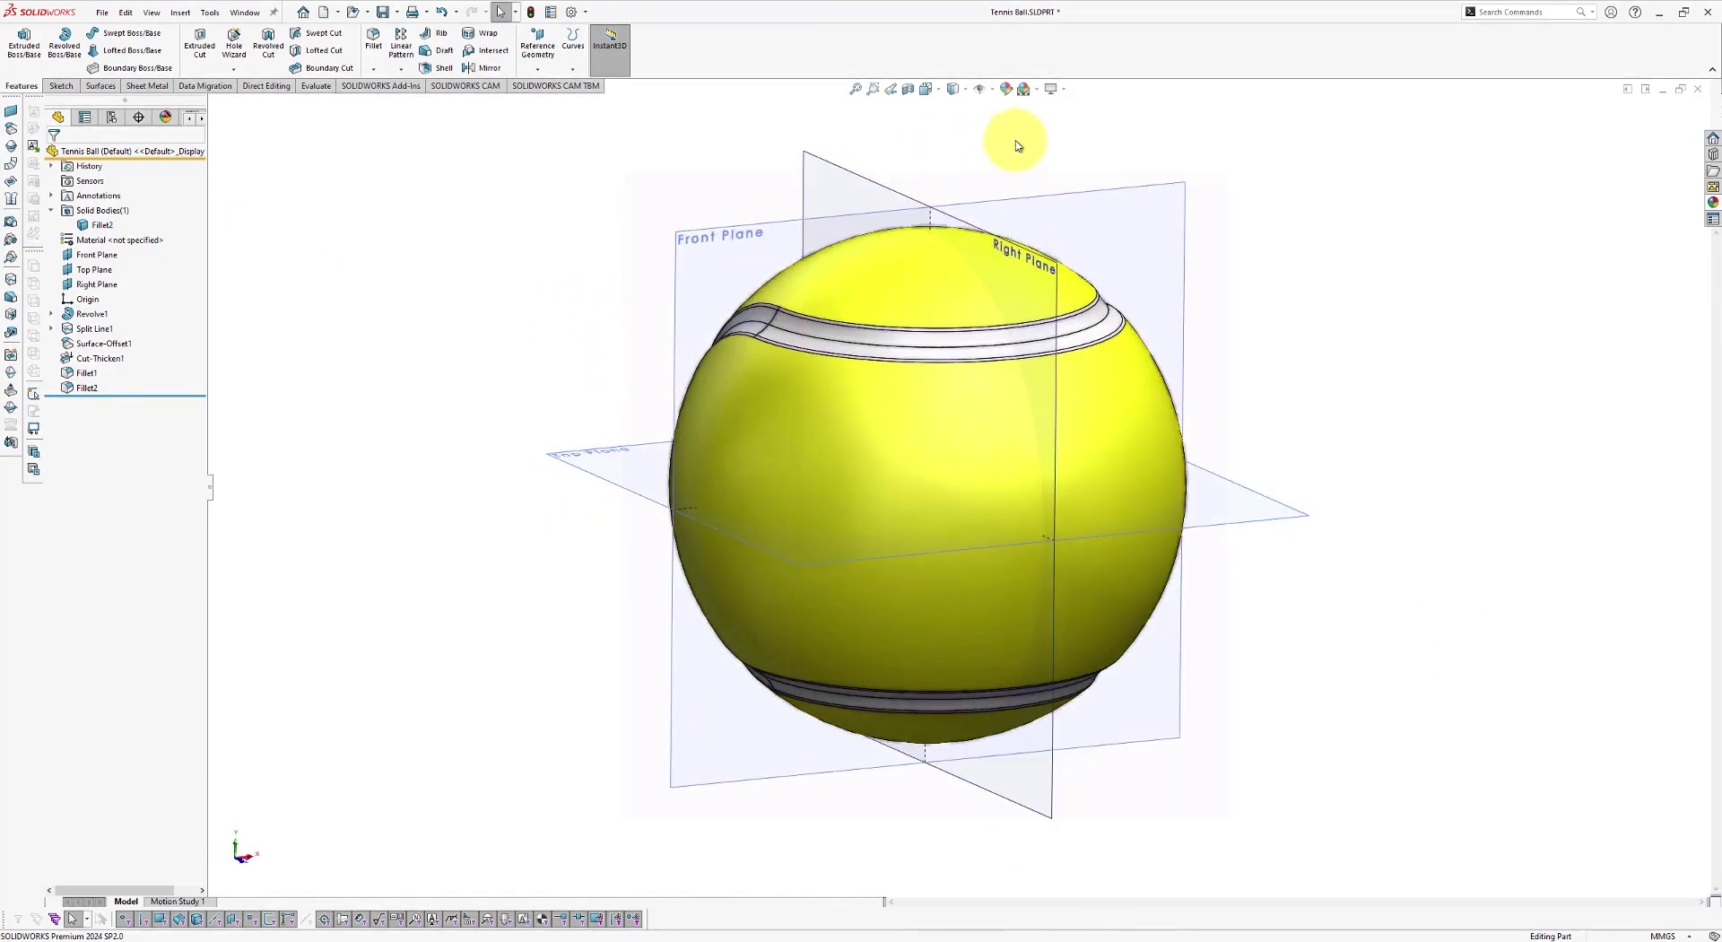
click(382, 13)
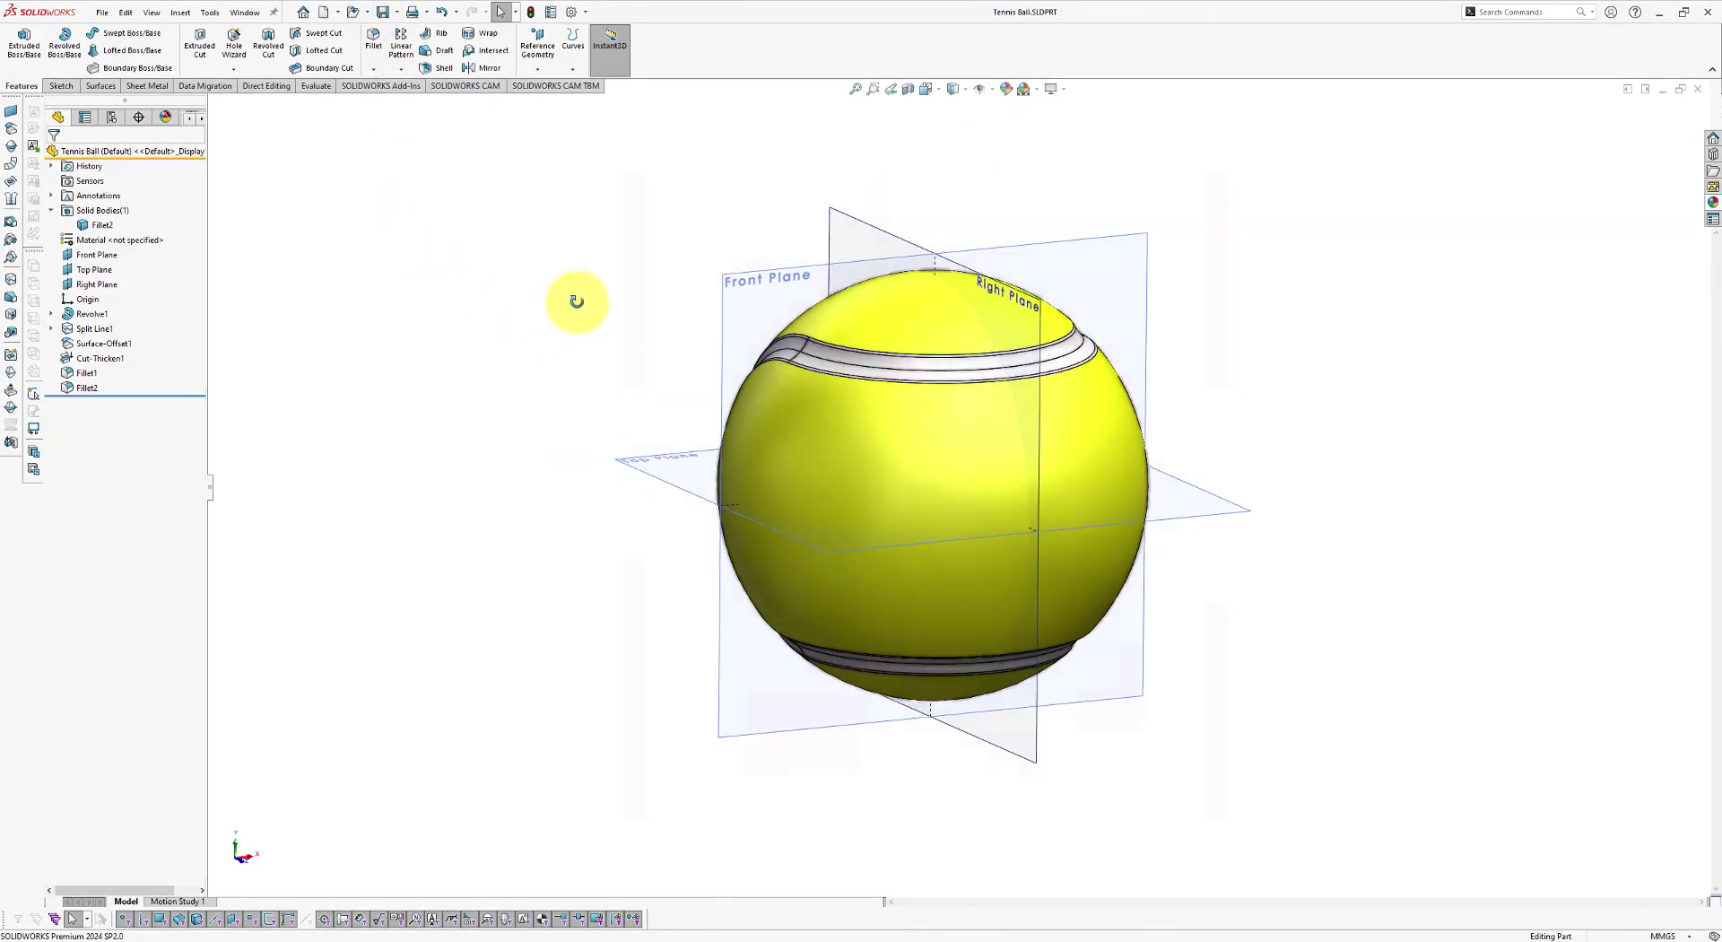
key(ctrl+1)
middle_drag(862, 439, 691, 434)
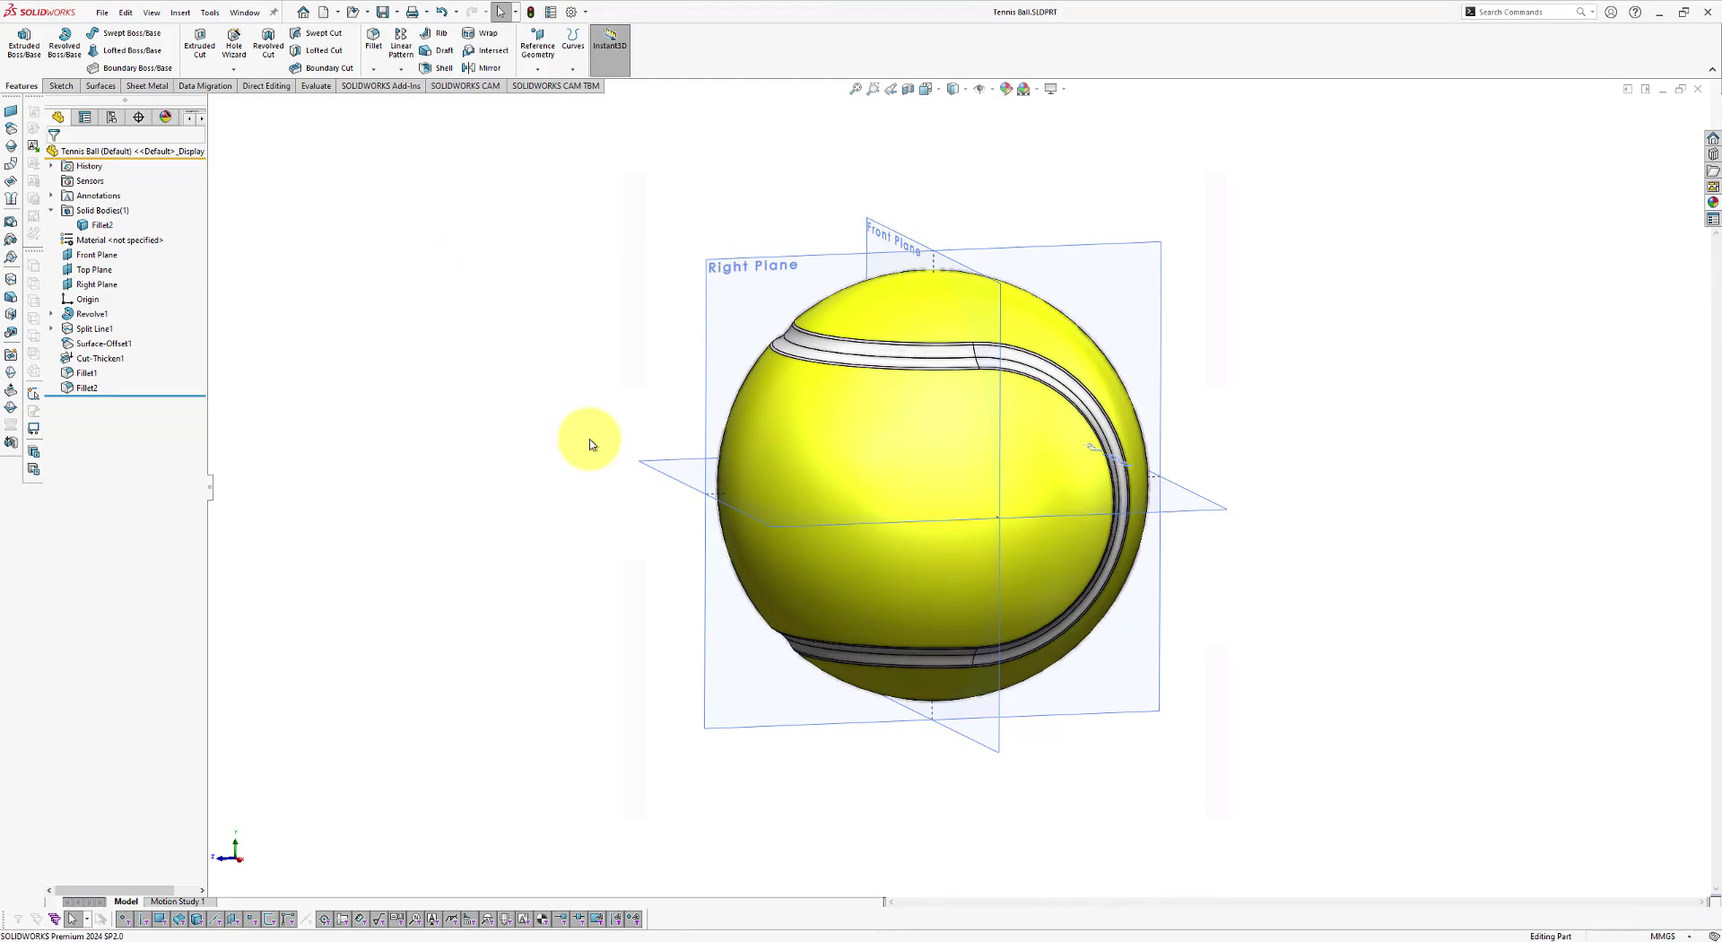
ctrl+middle_drag(1395, 476, 1292, 414)
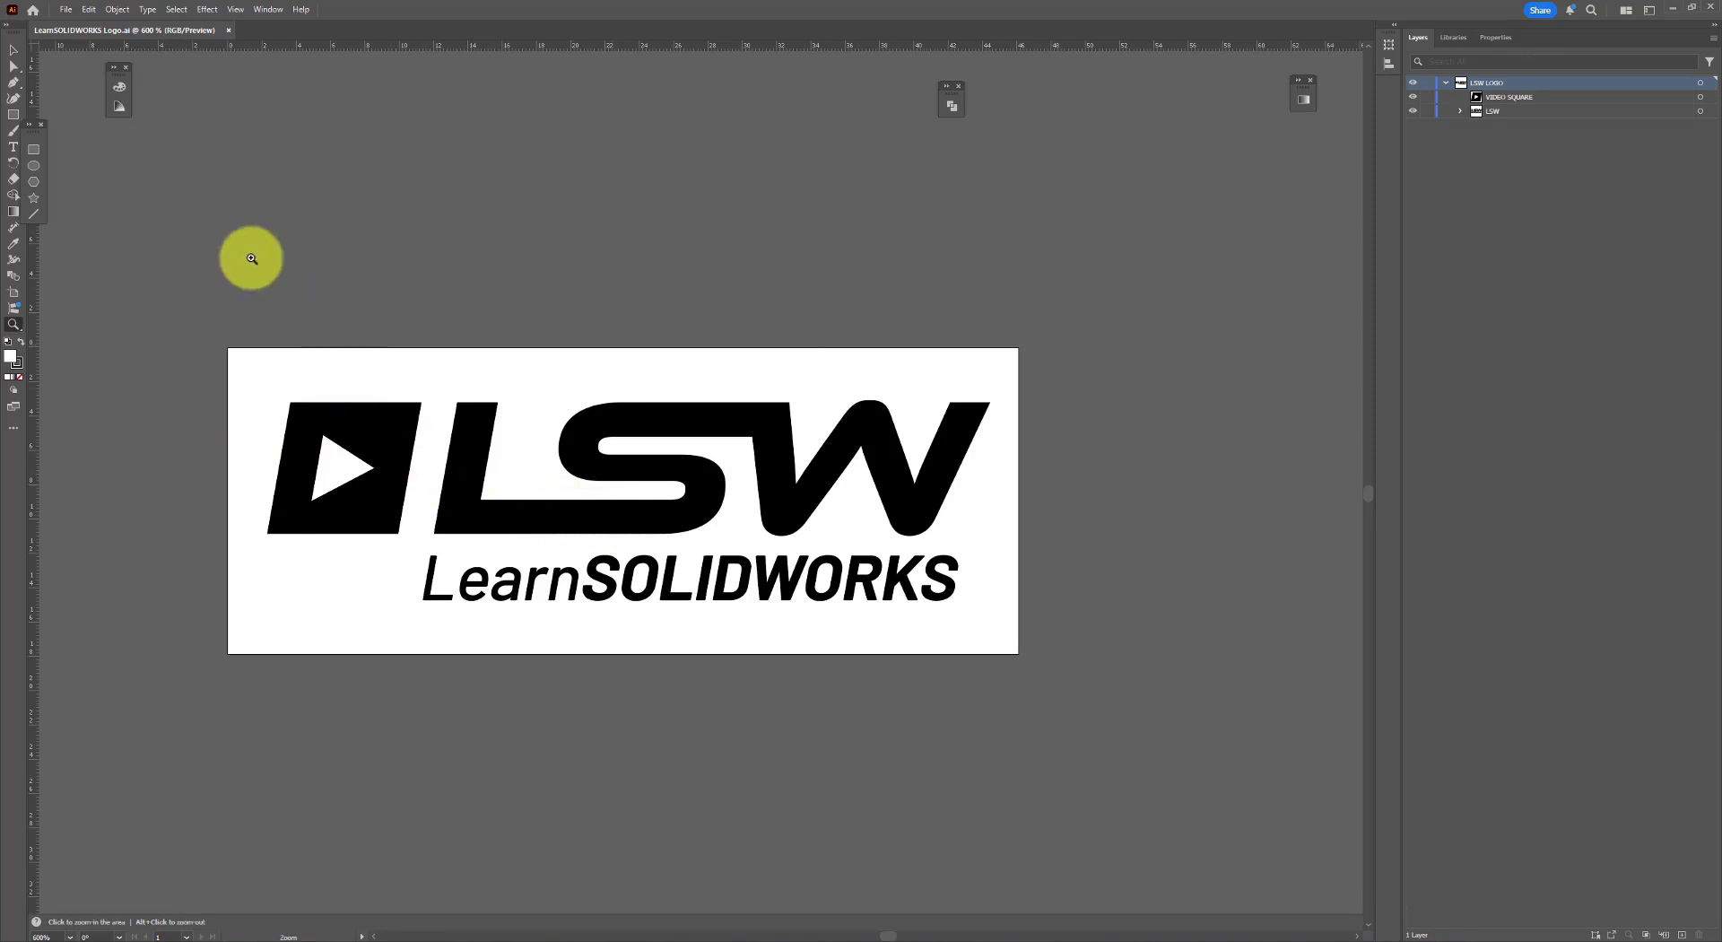
Step: Switch to Illustrator and export the LearnSOLIDWORKS logo to the Tennis Ball folder in Autodesk RealDWG (*.DWG) format
click(65, 10)
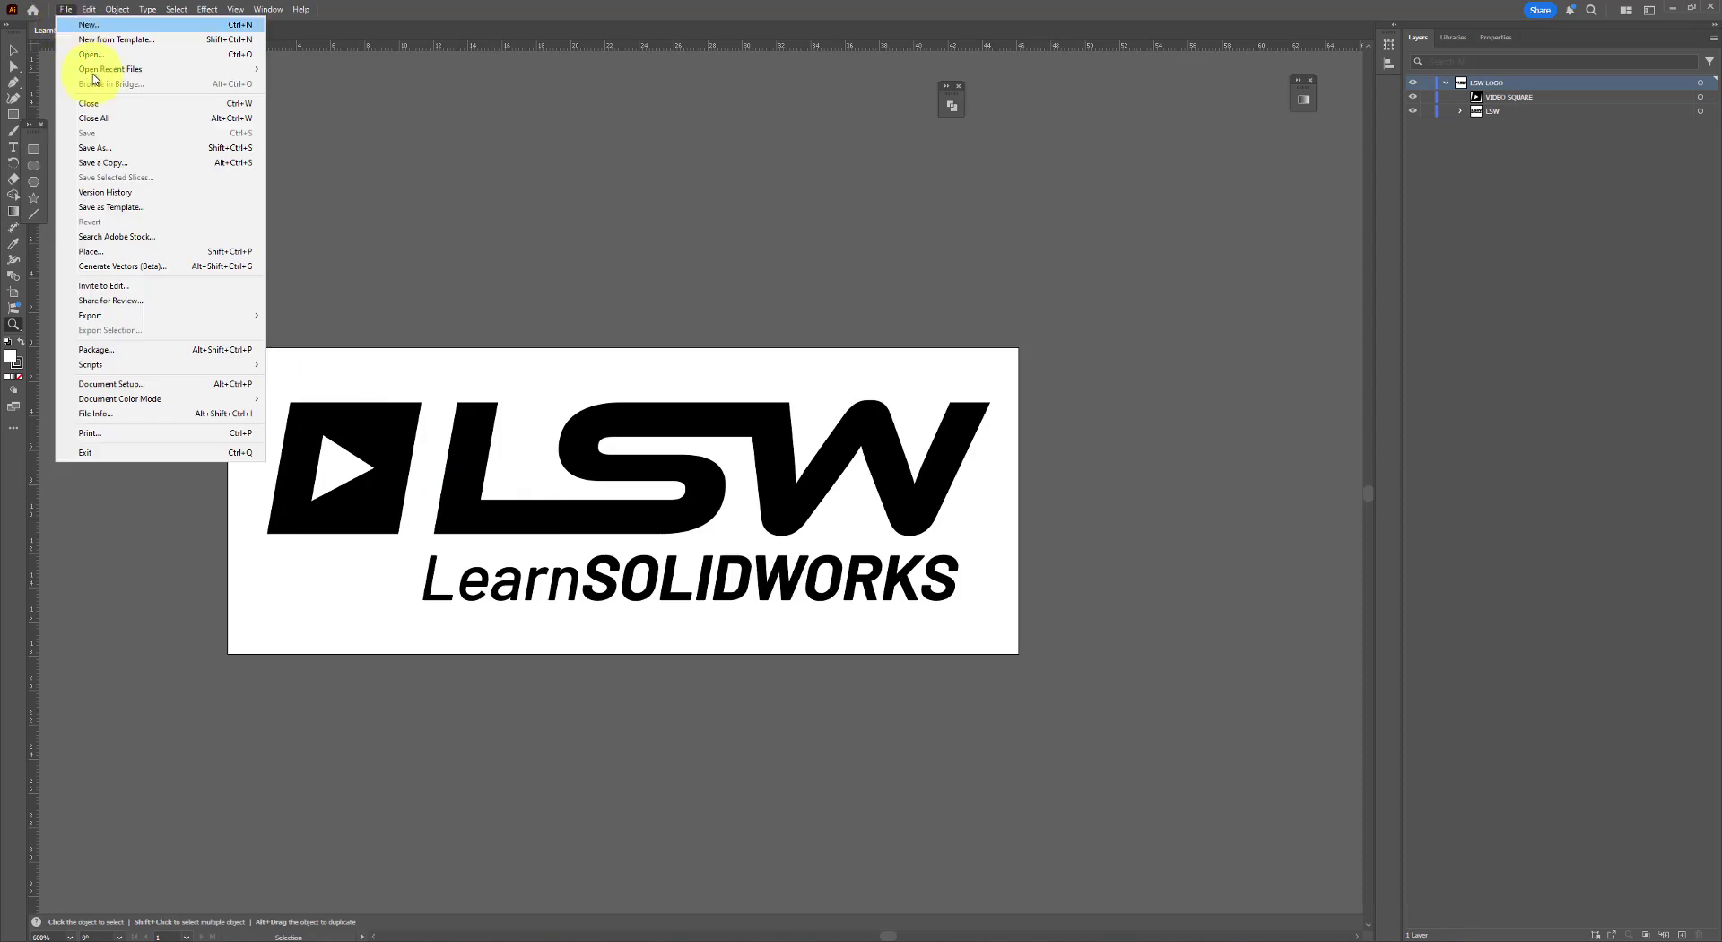
mouse_move(205, 325)
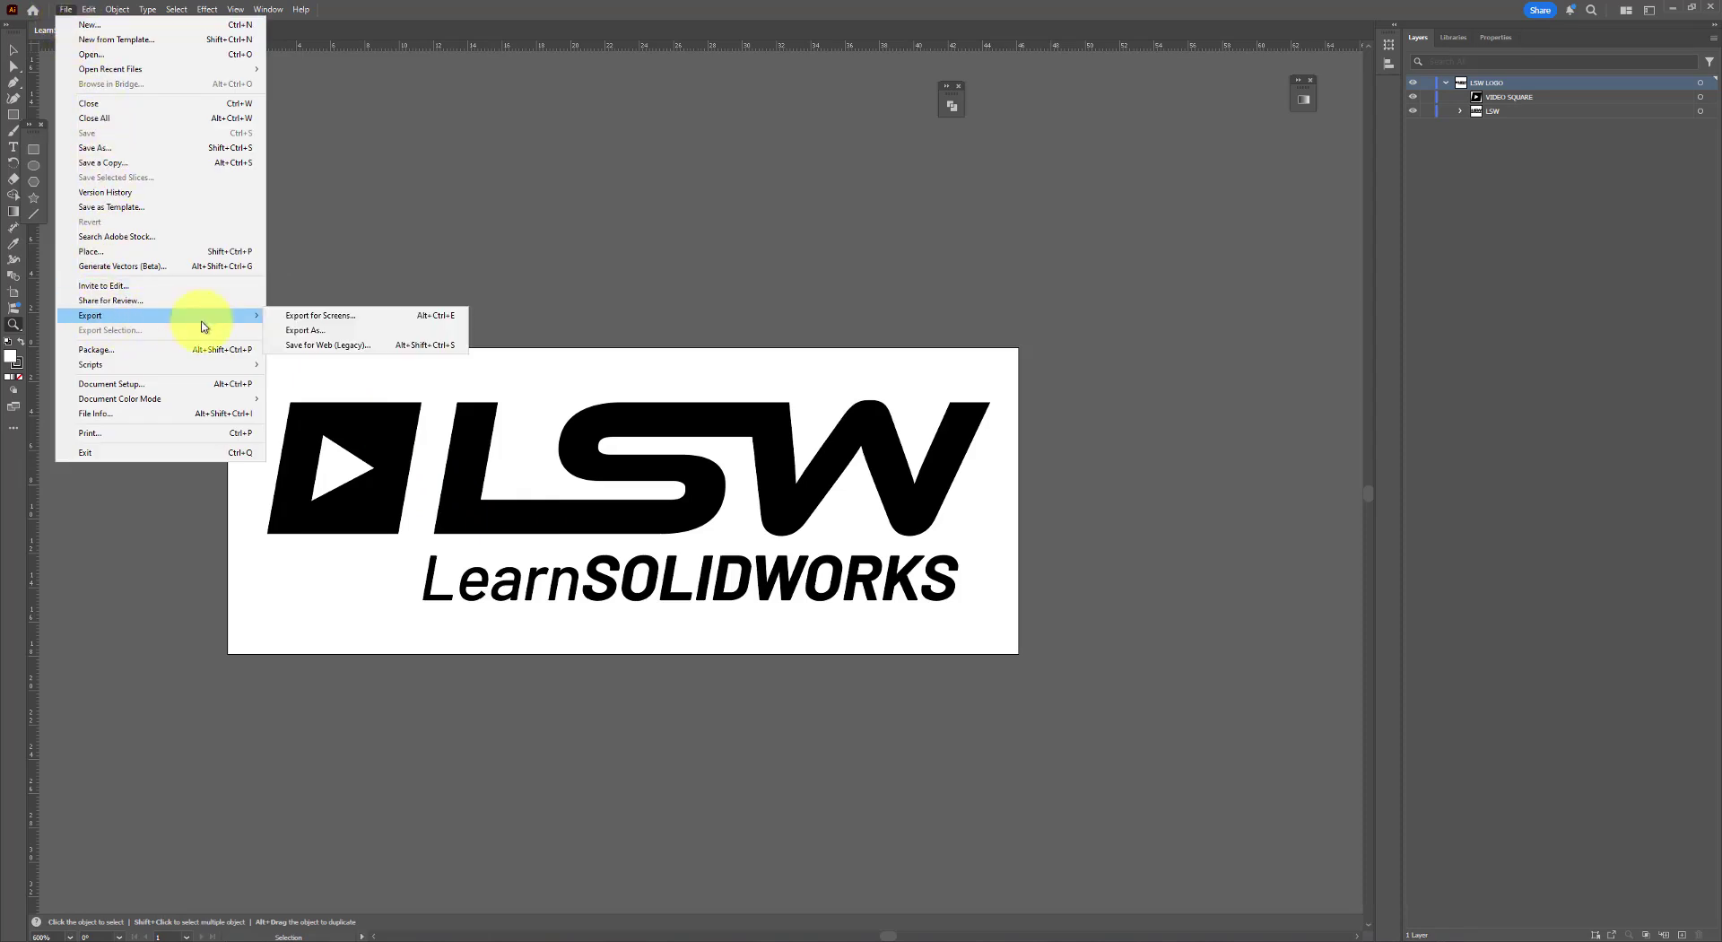
click(308, 332)
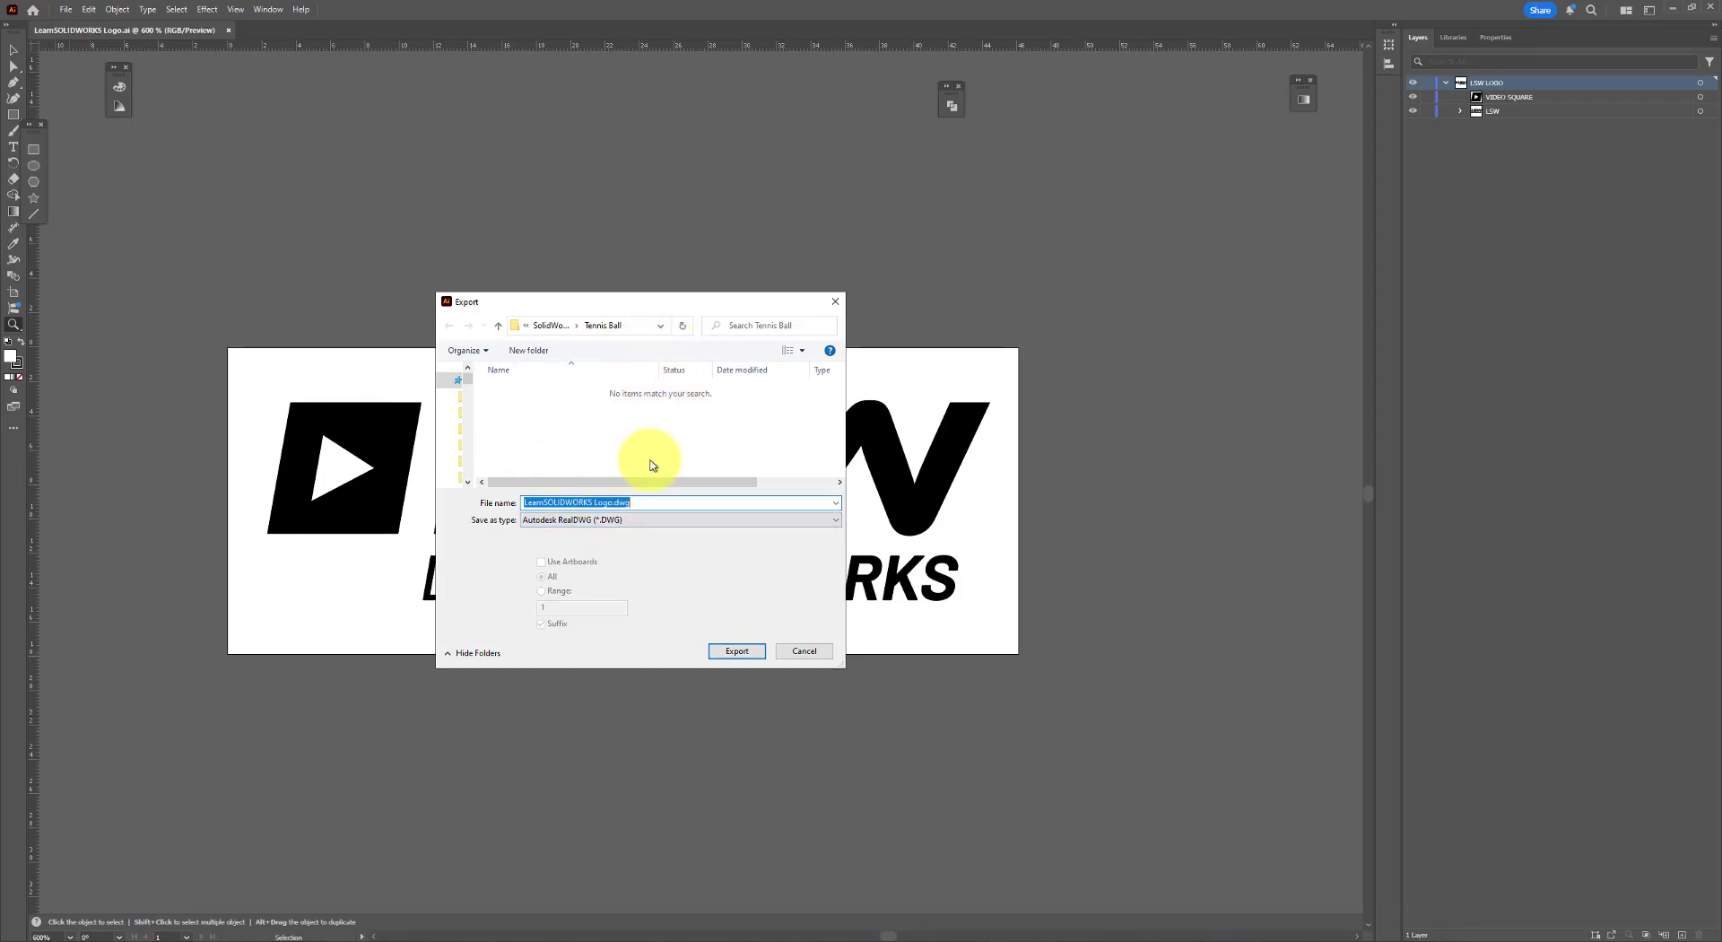
click(628, 521)
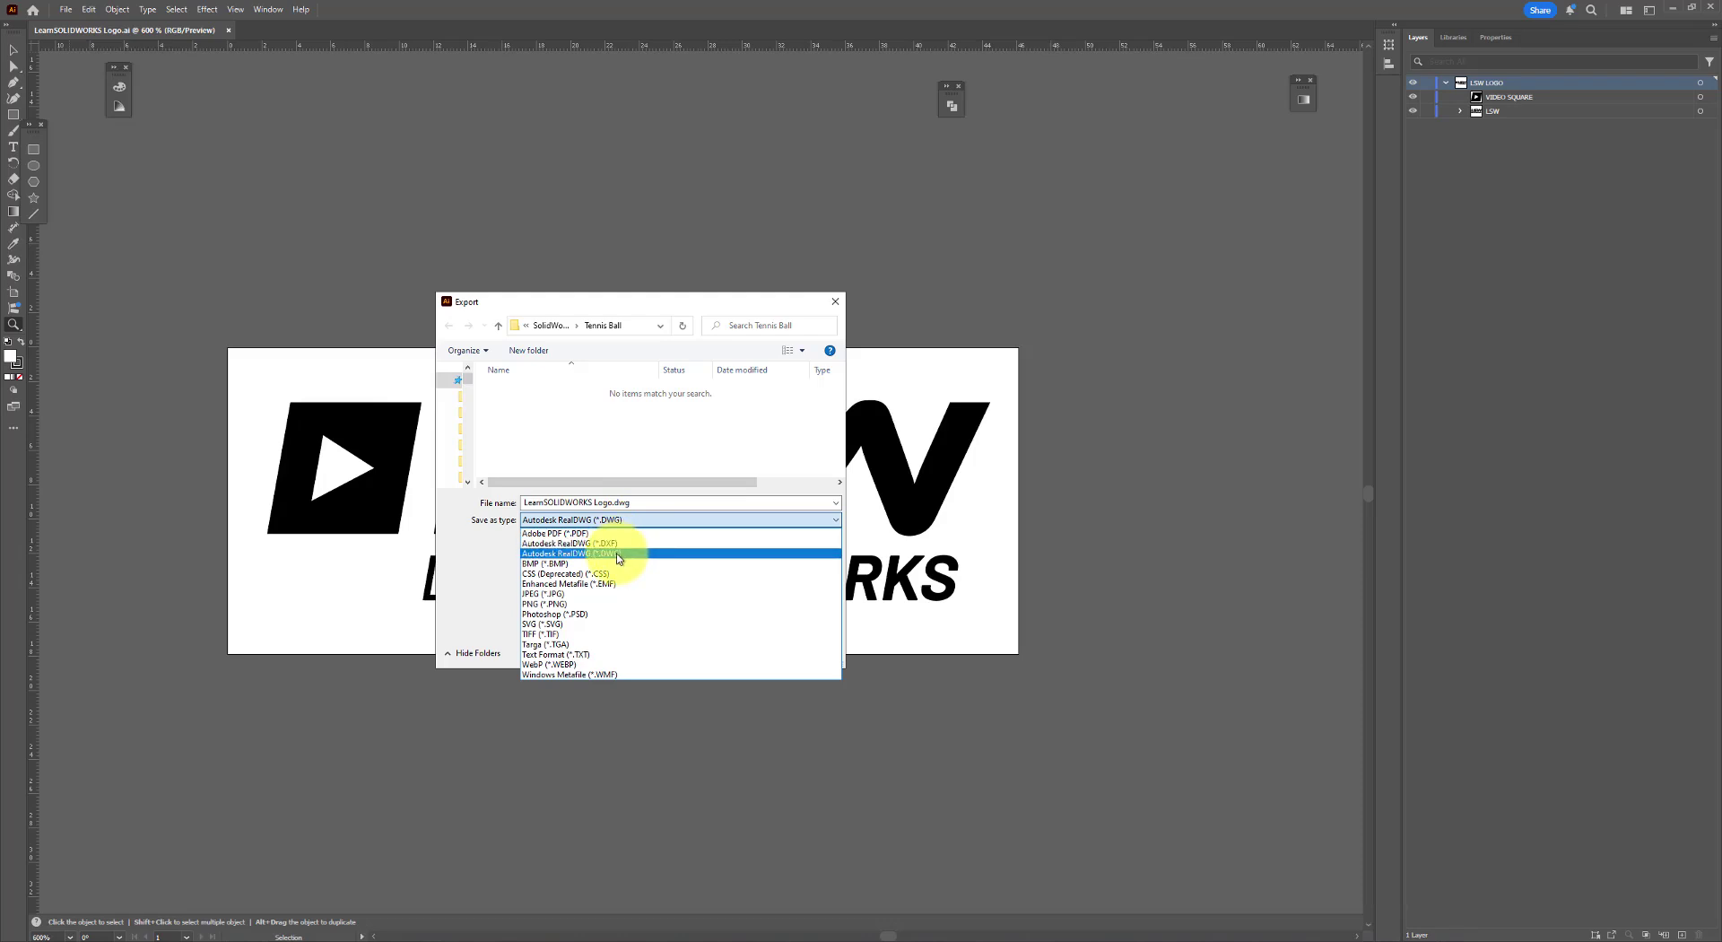
click(624, 555)
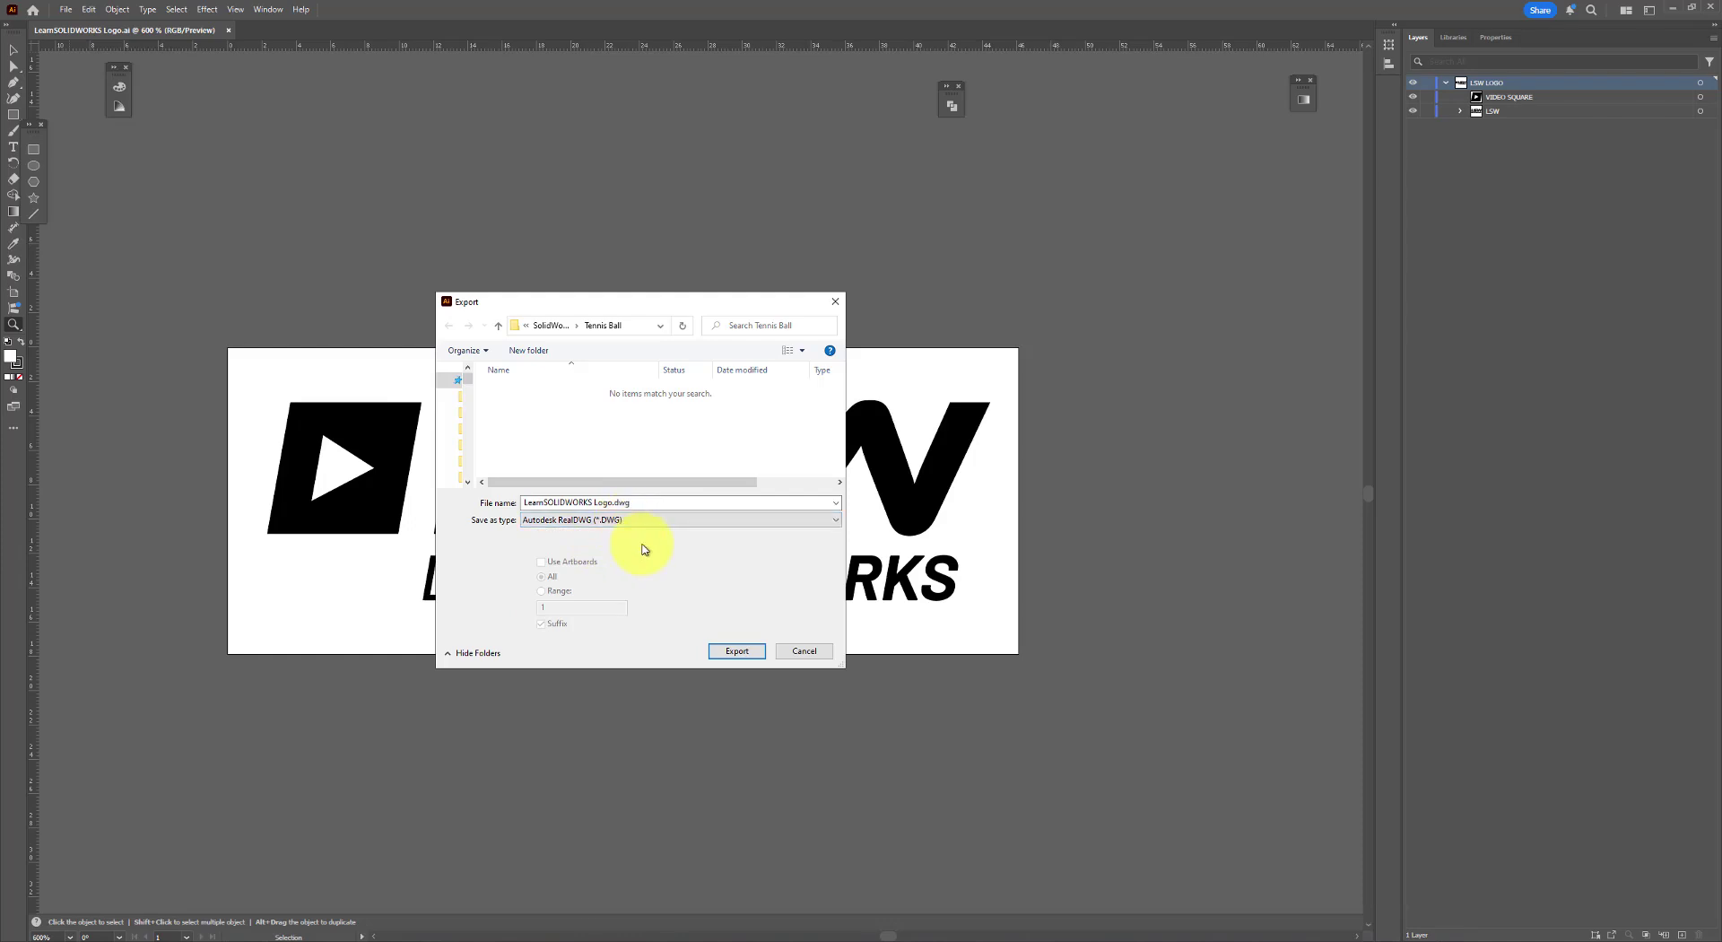
click(727, 652)
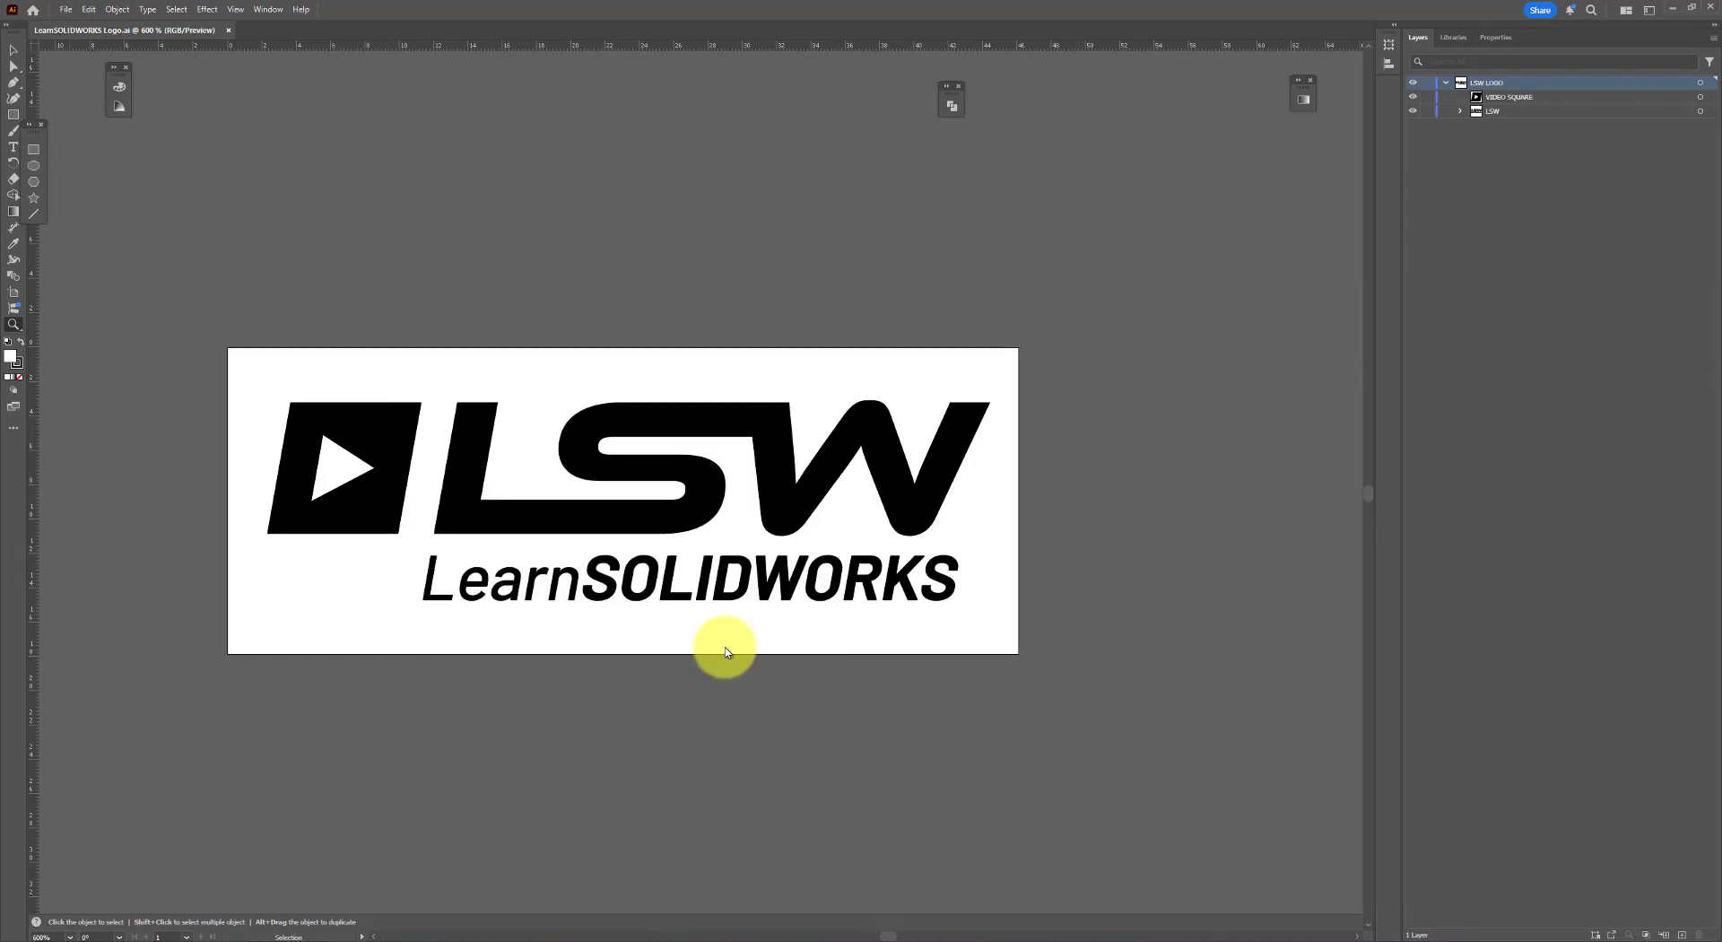
click(648, 548)
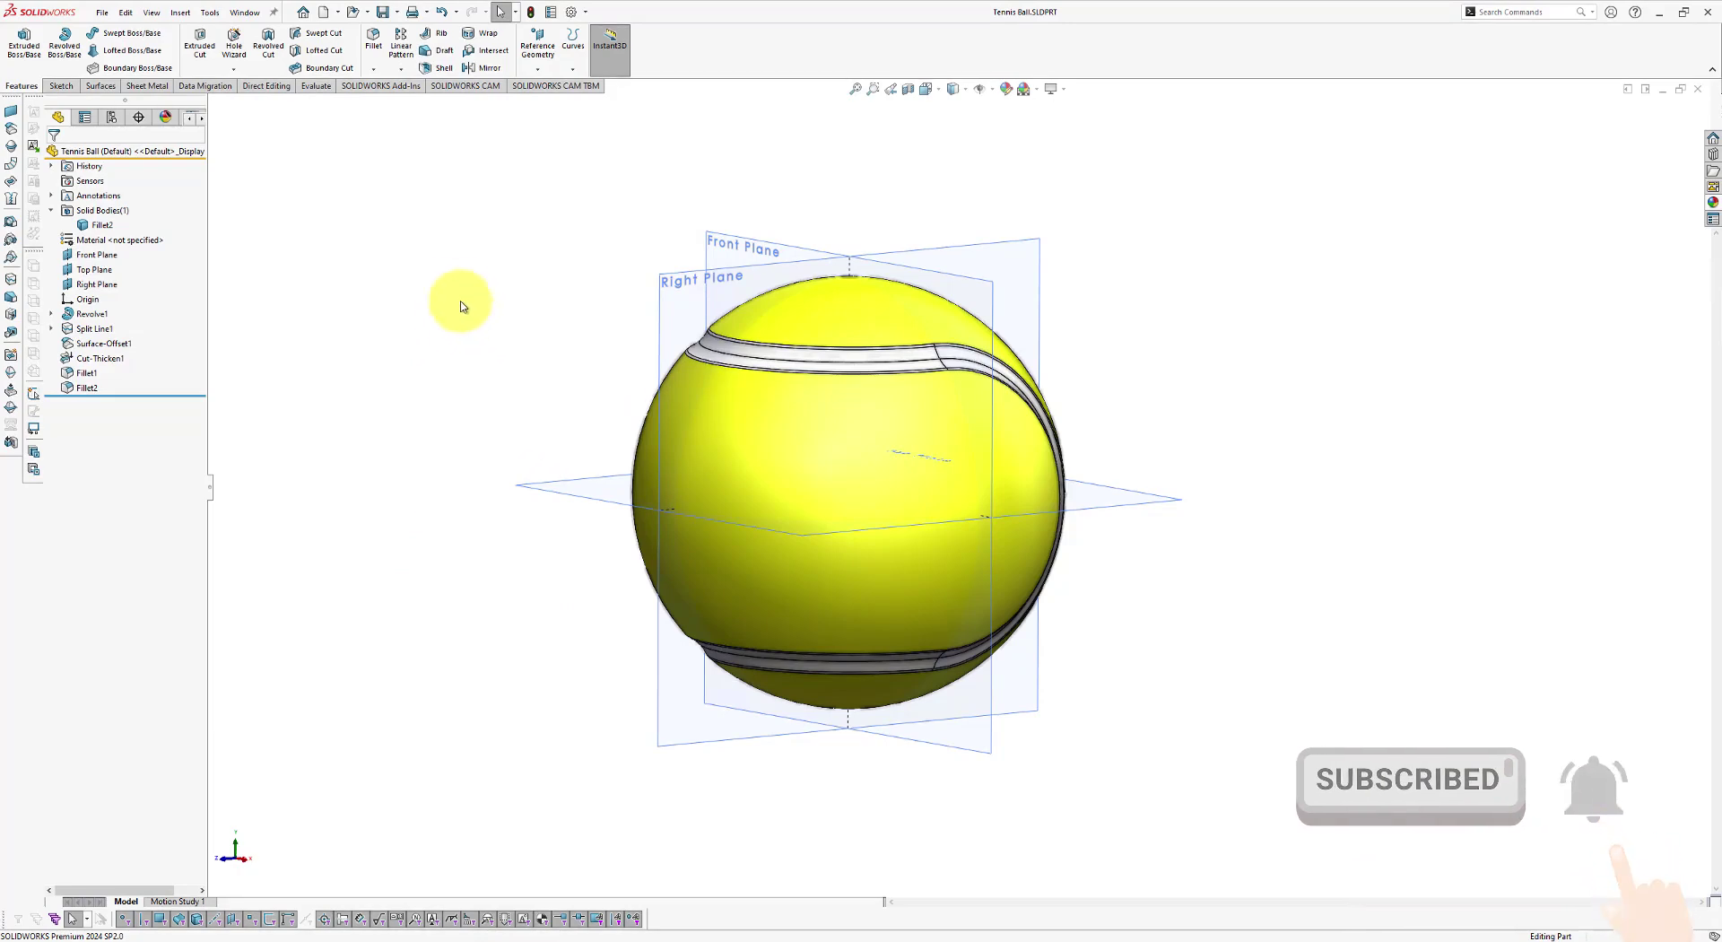
Step: Switch back to SOLIDWORKS and open LearnSOLIDWORKS Logo.dwg for DXF/DWG import onto the Front Plane
middle_drag(476, 307, 869, 459)
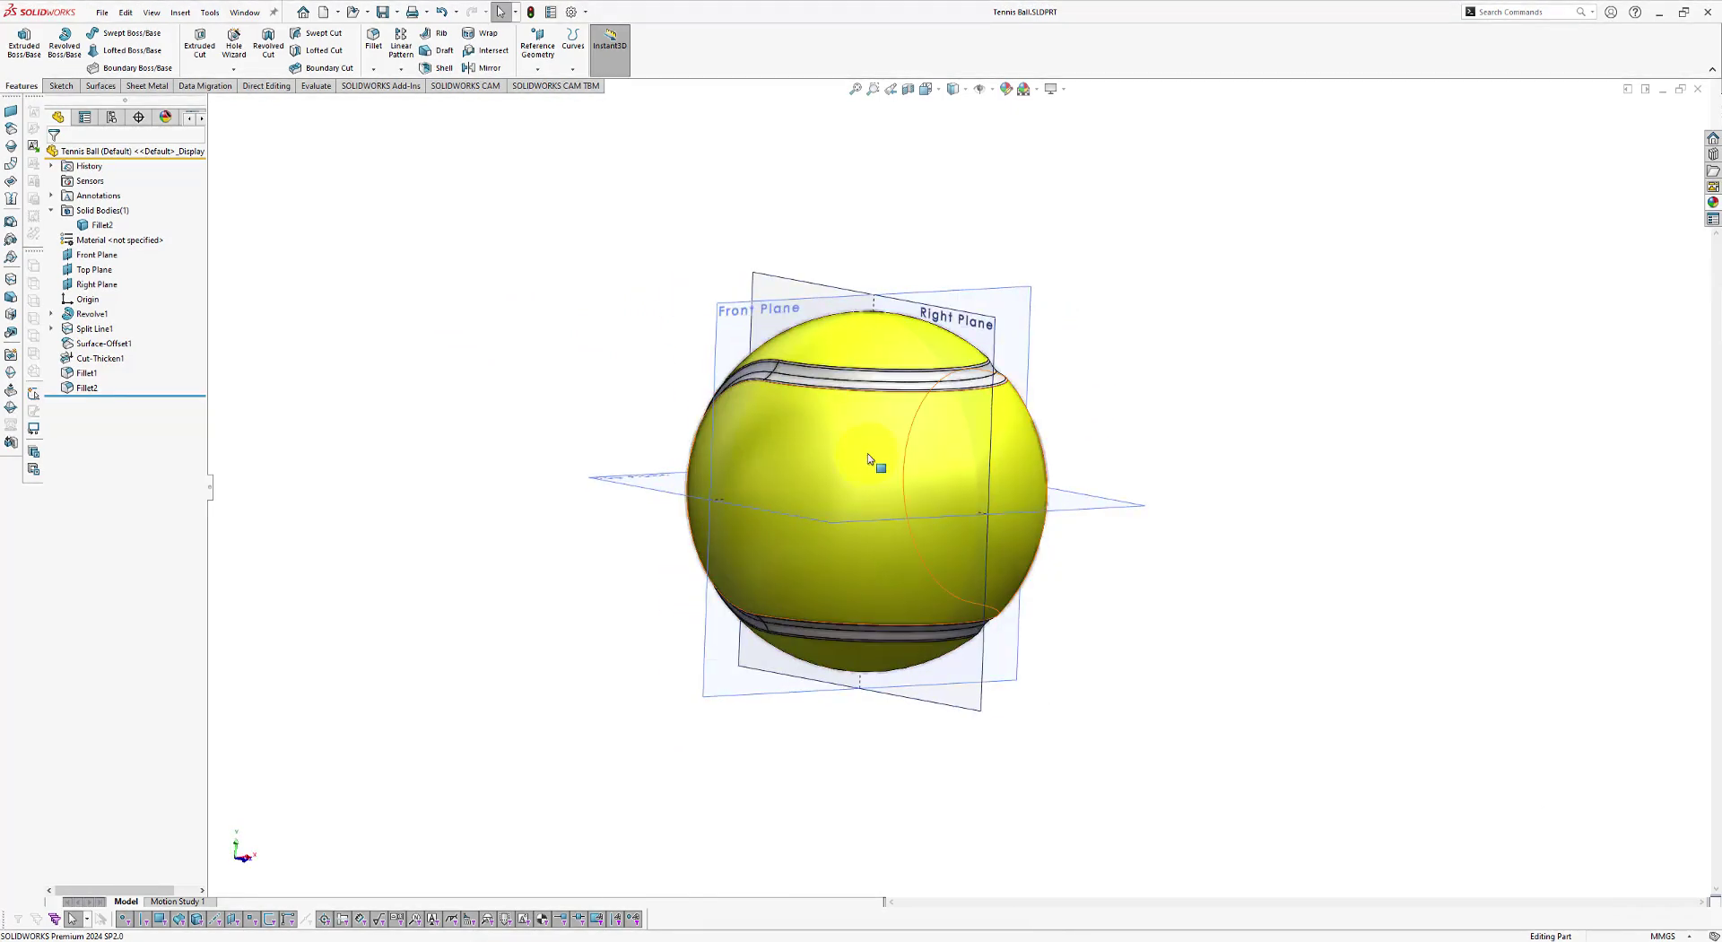
click(724, 316)
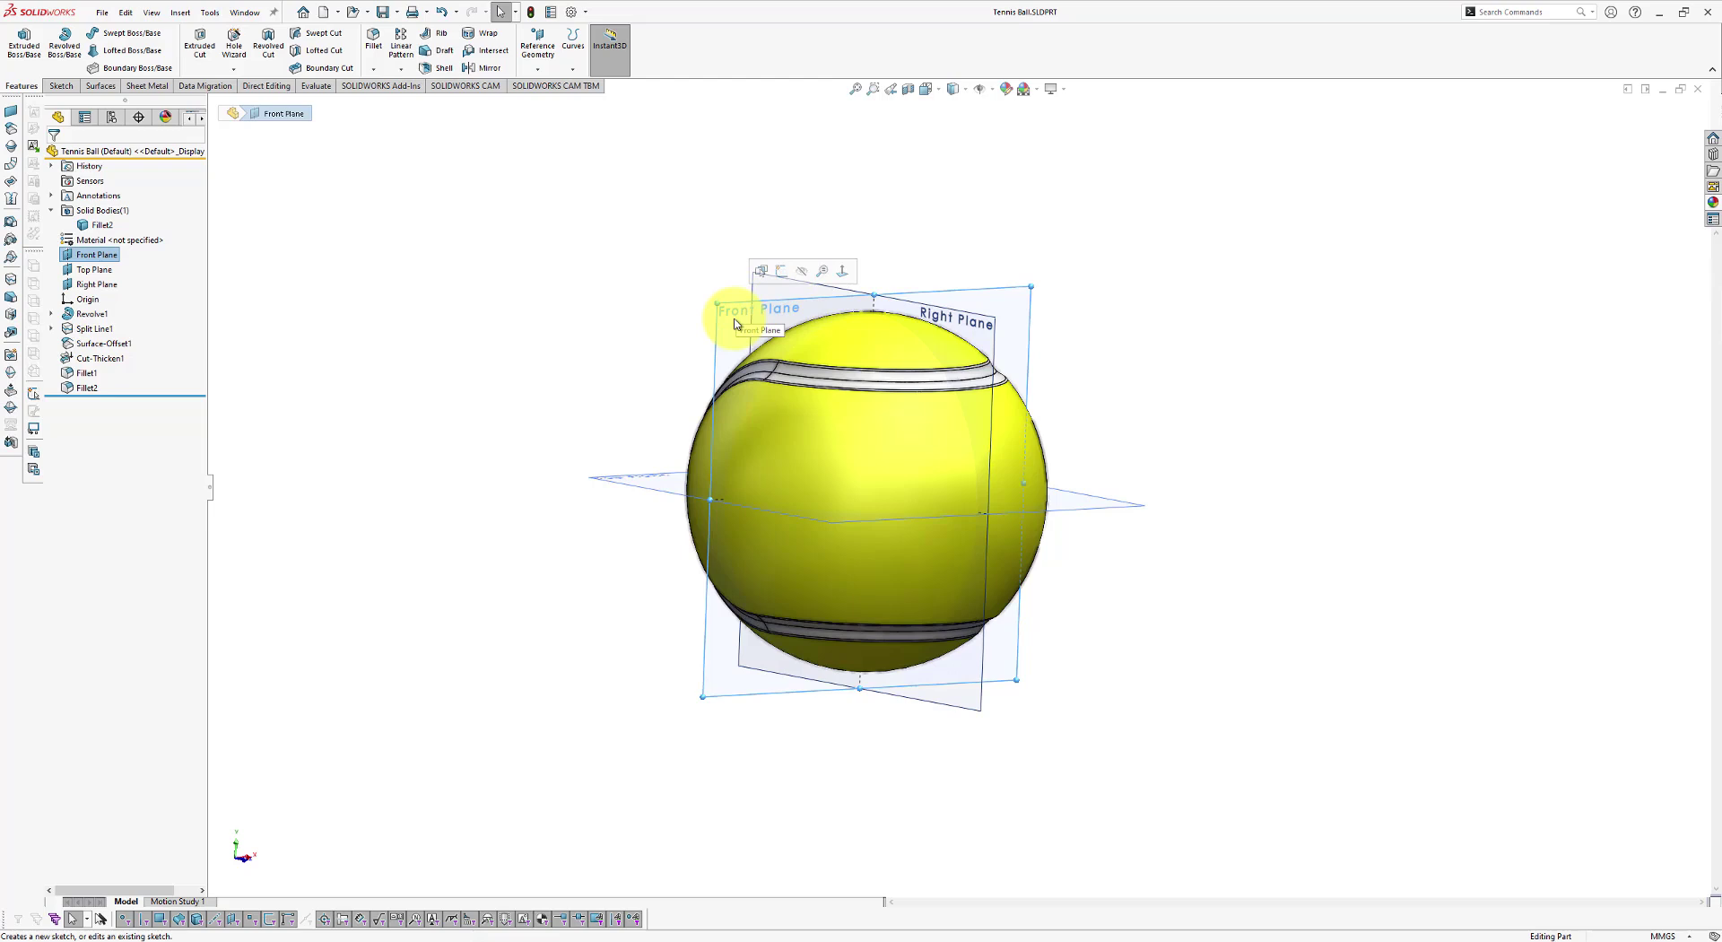
click(184, 13)
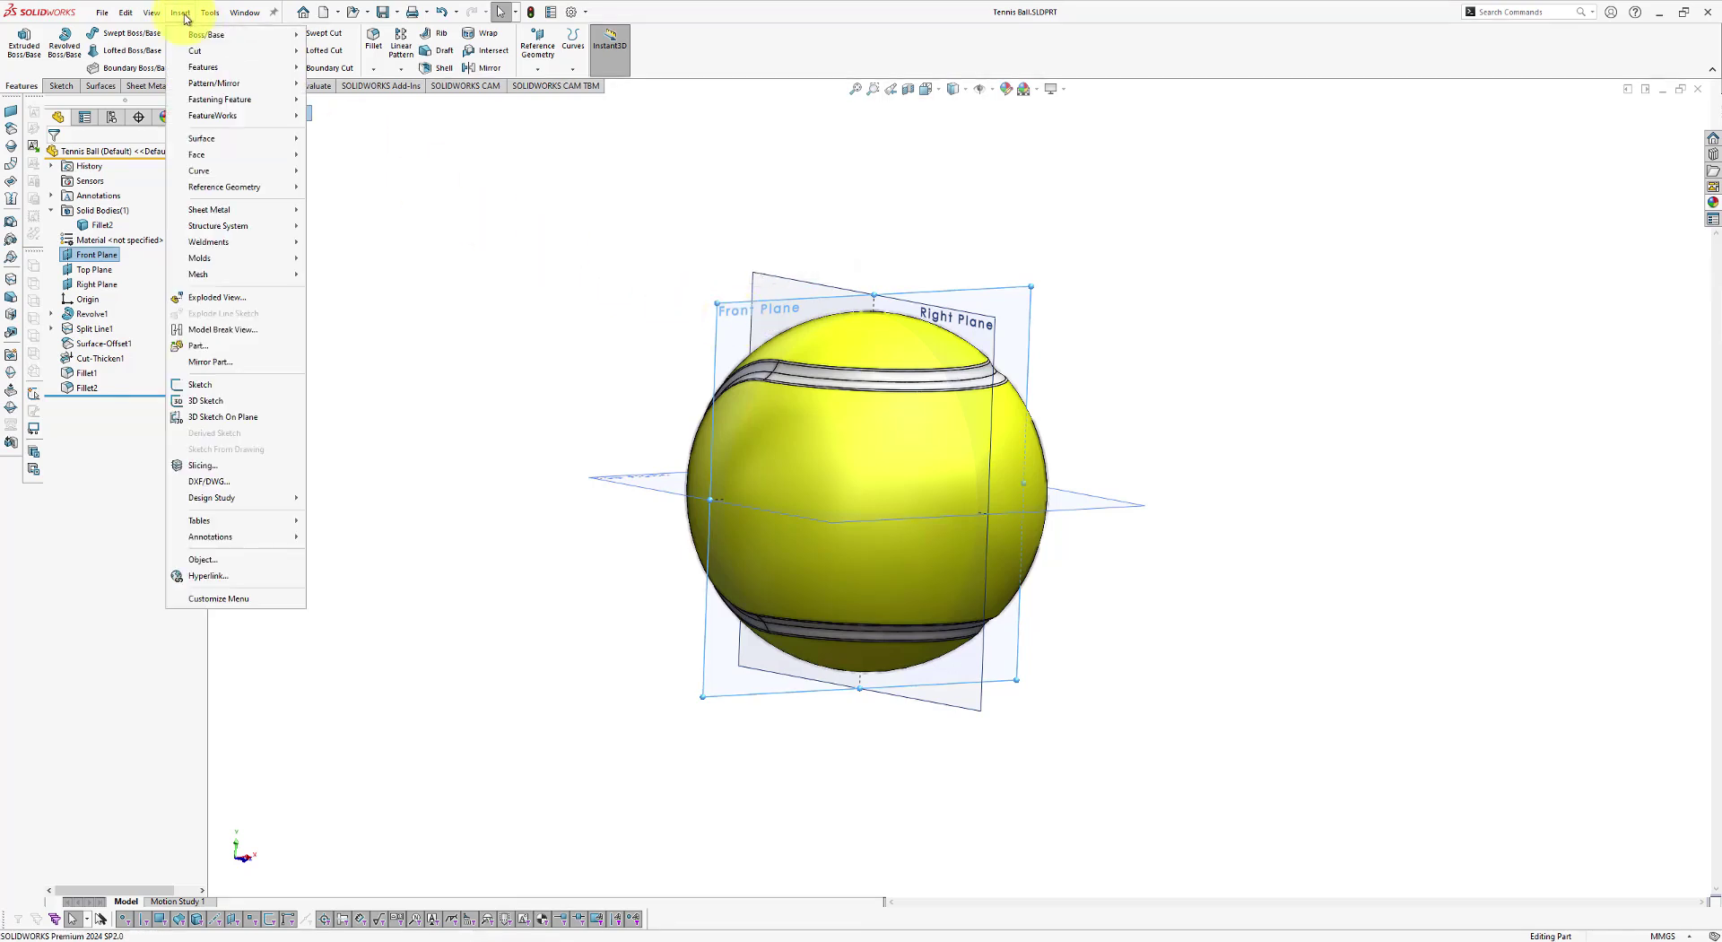
click(218, 487)
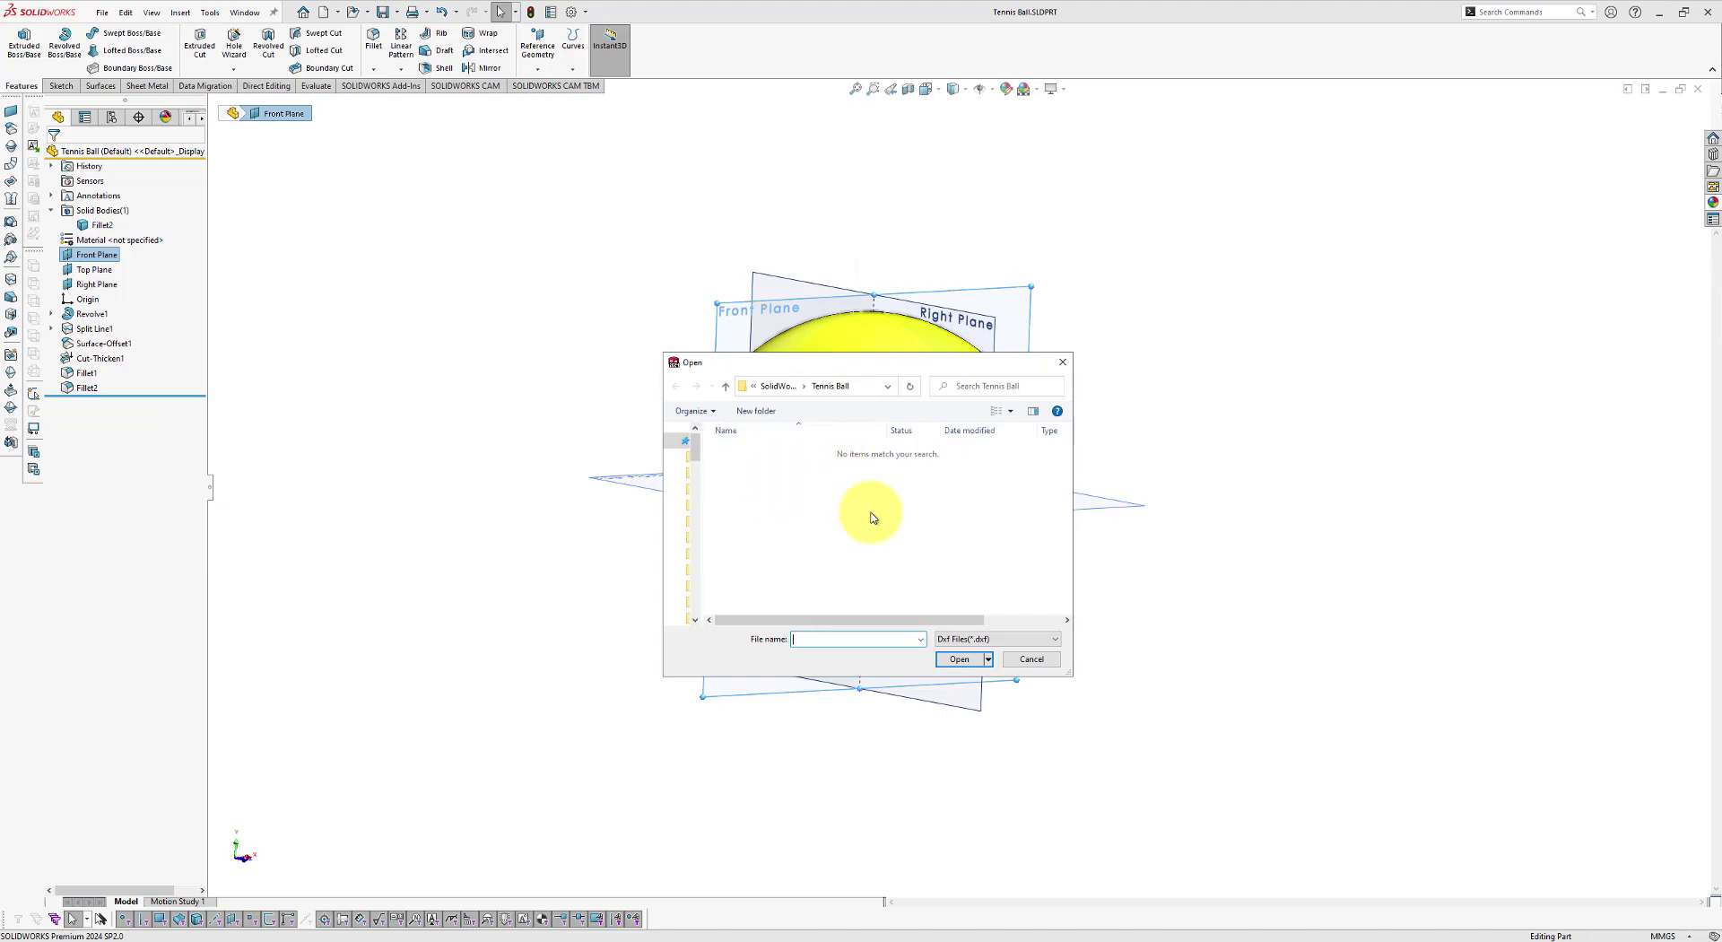
click(971, 639)
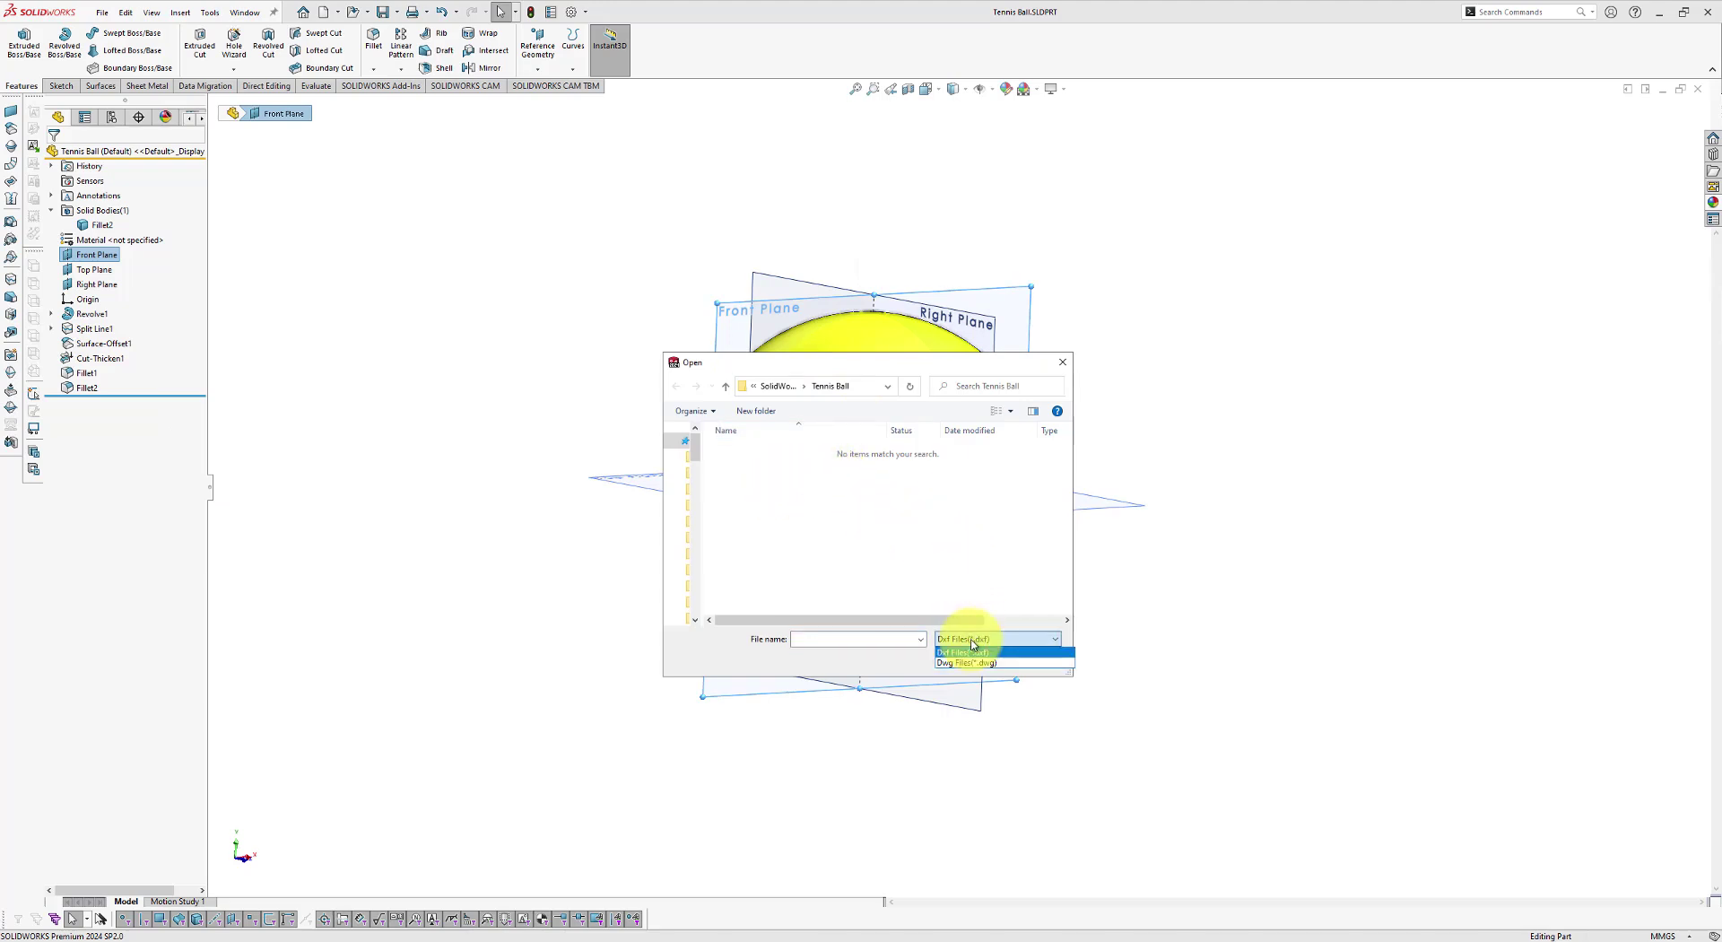
click(976, 662)
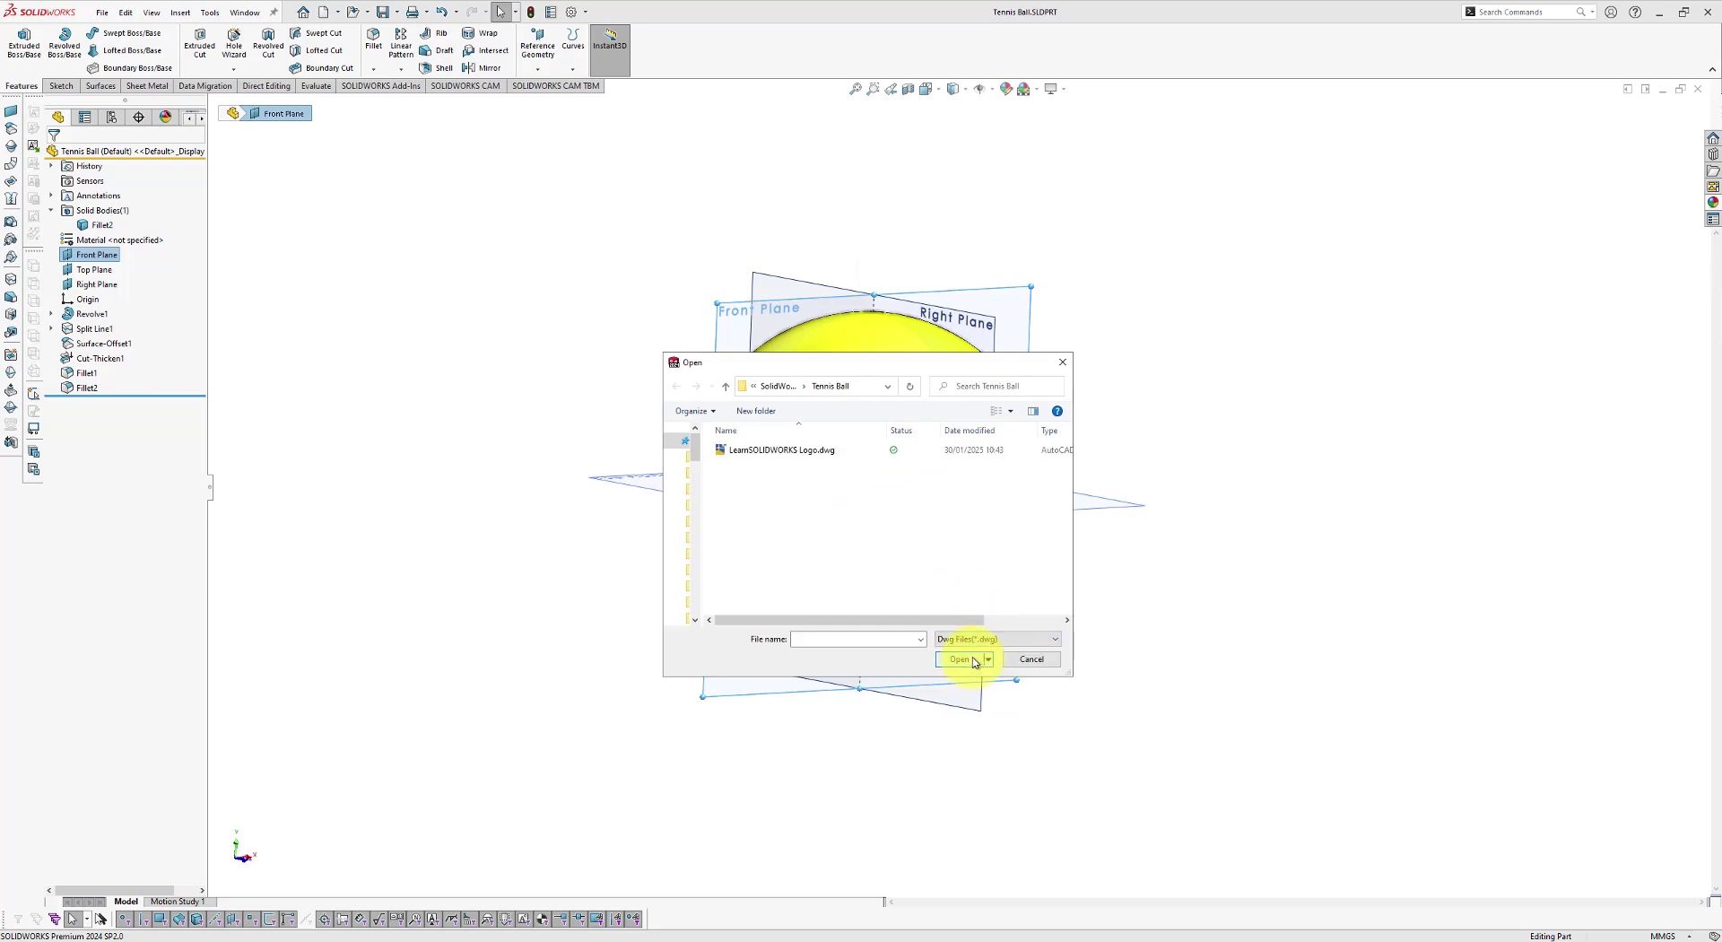
click(767, 456)
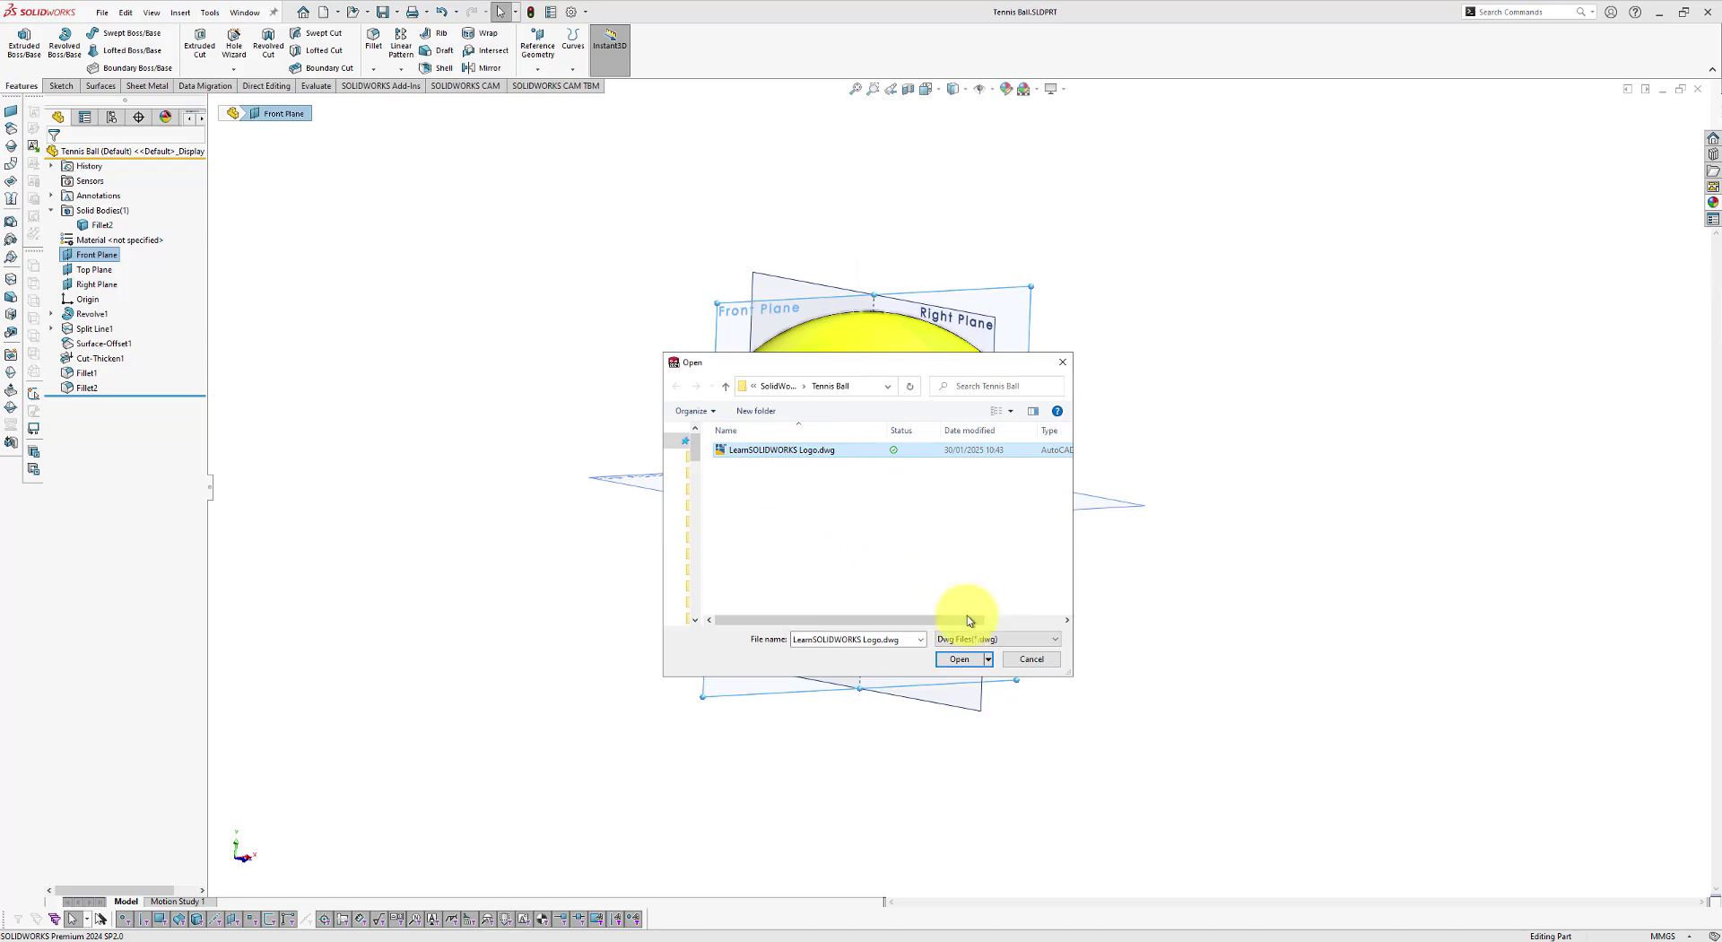
click(958, 659)
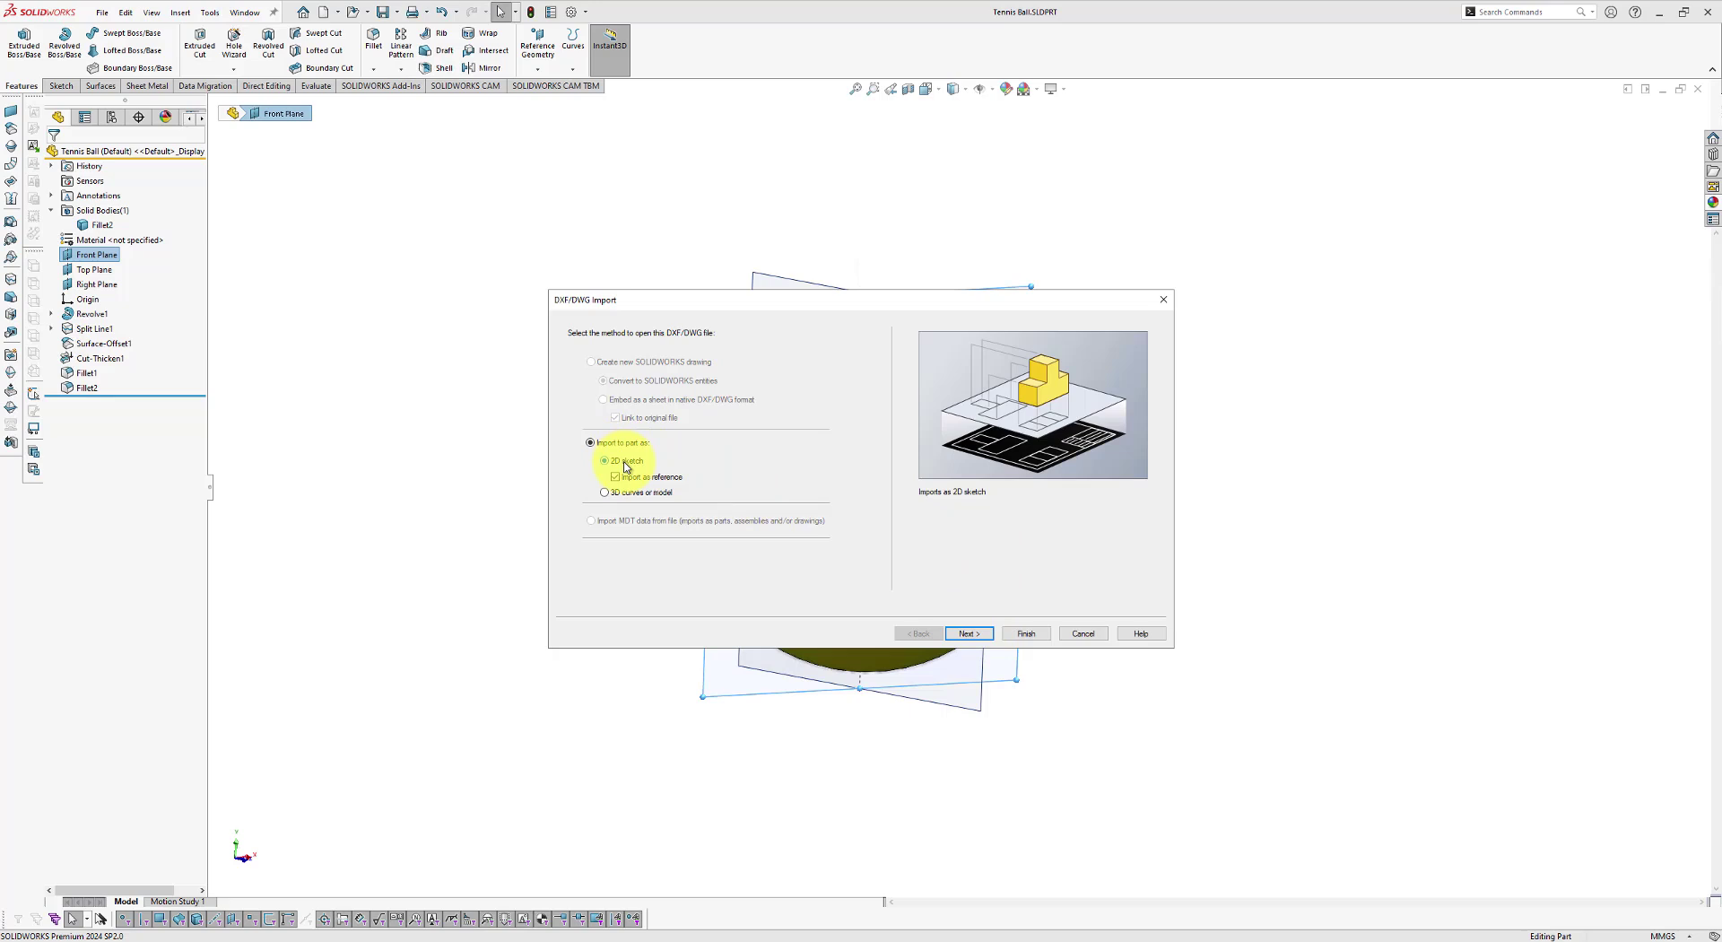
Step: Finish the DWG logo import as a 2D sketch in millimeters with all layers and the Explode Blocks option enabled
click(972, 634)
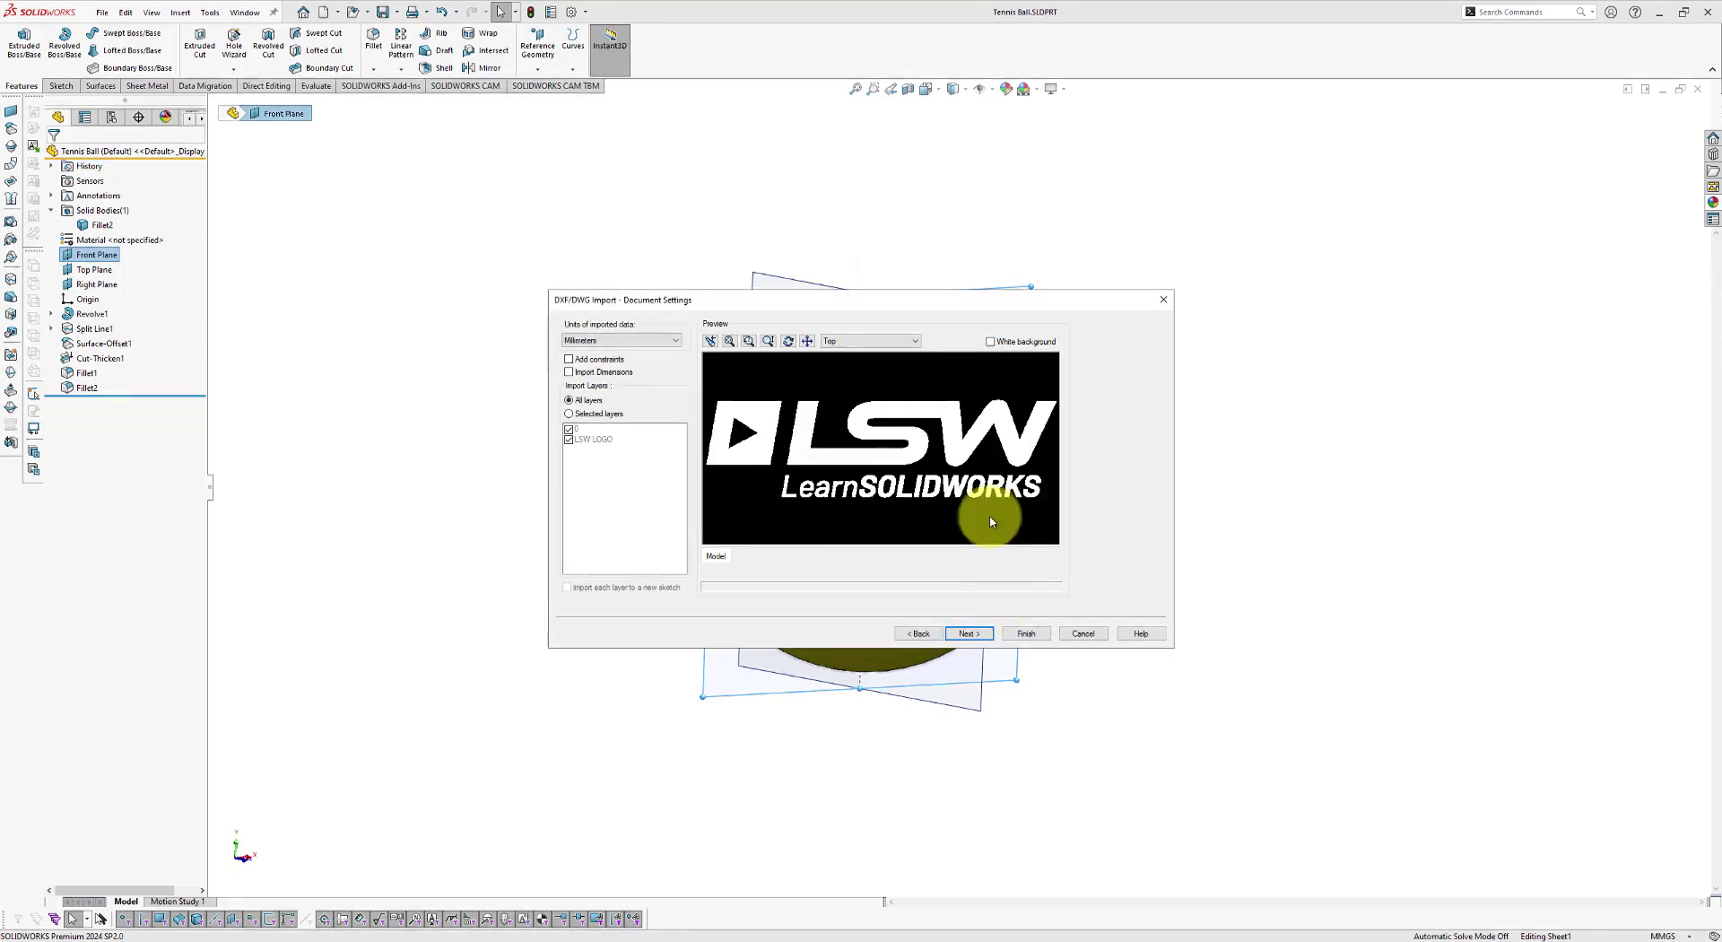
click(1028, 634)
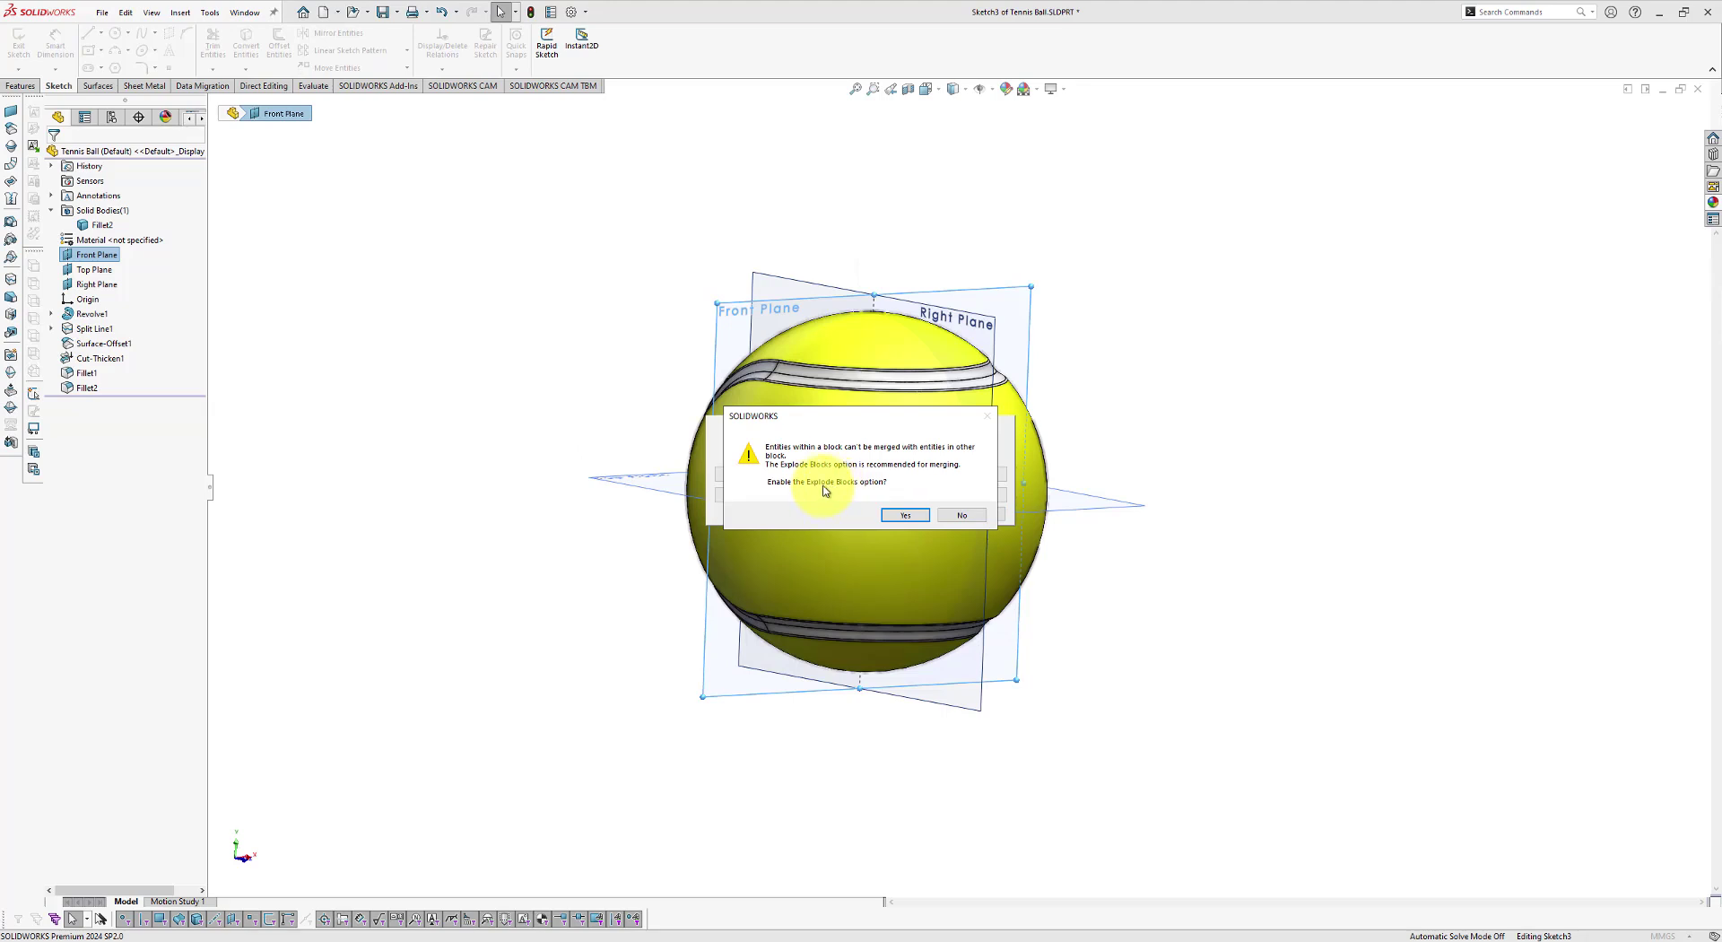
click(905, 515)
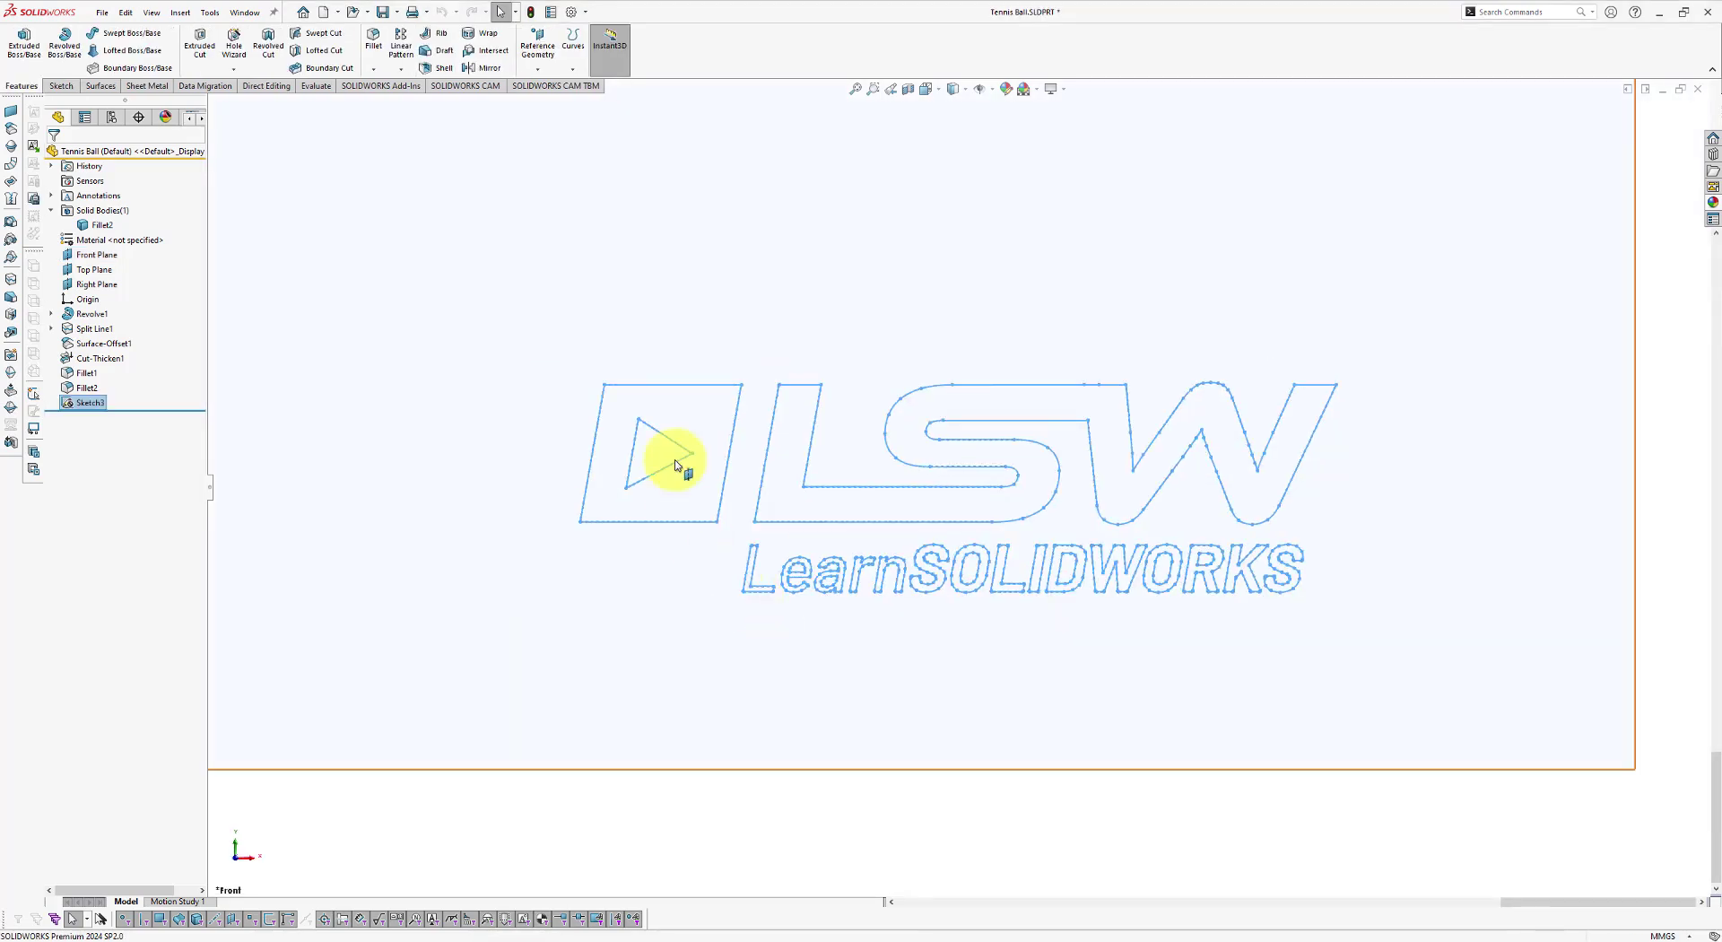
scroll(1310, 571, up, 10)
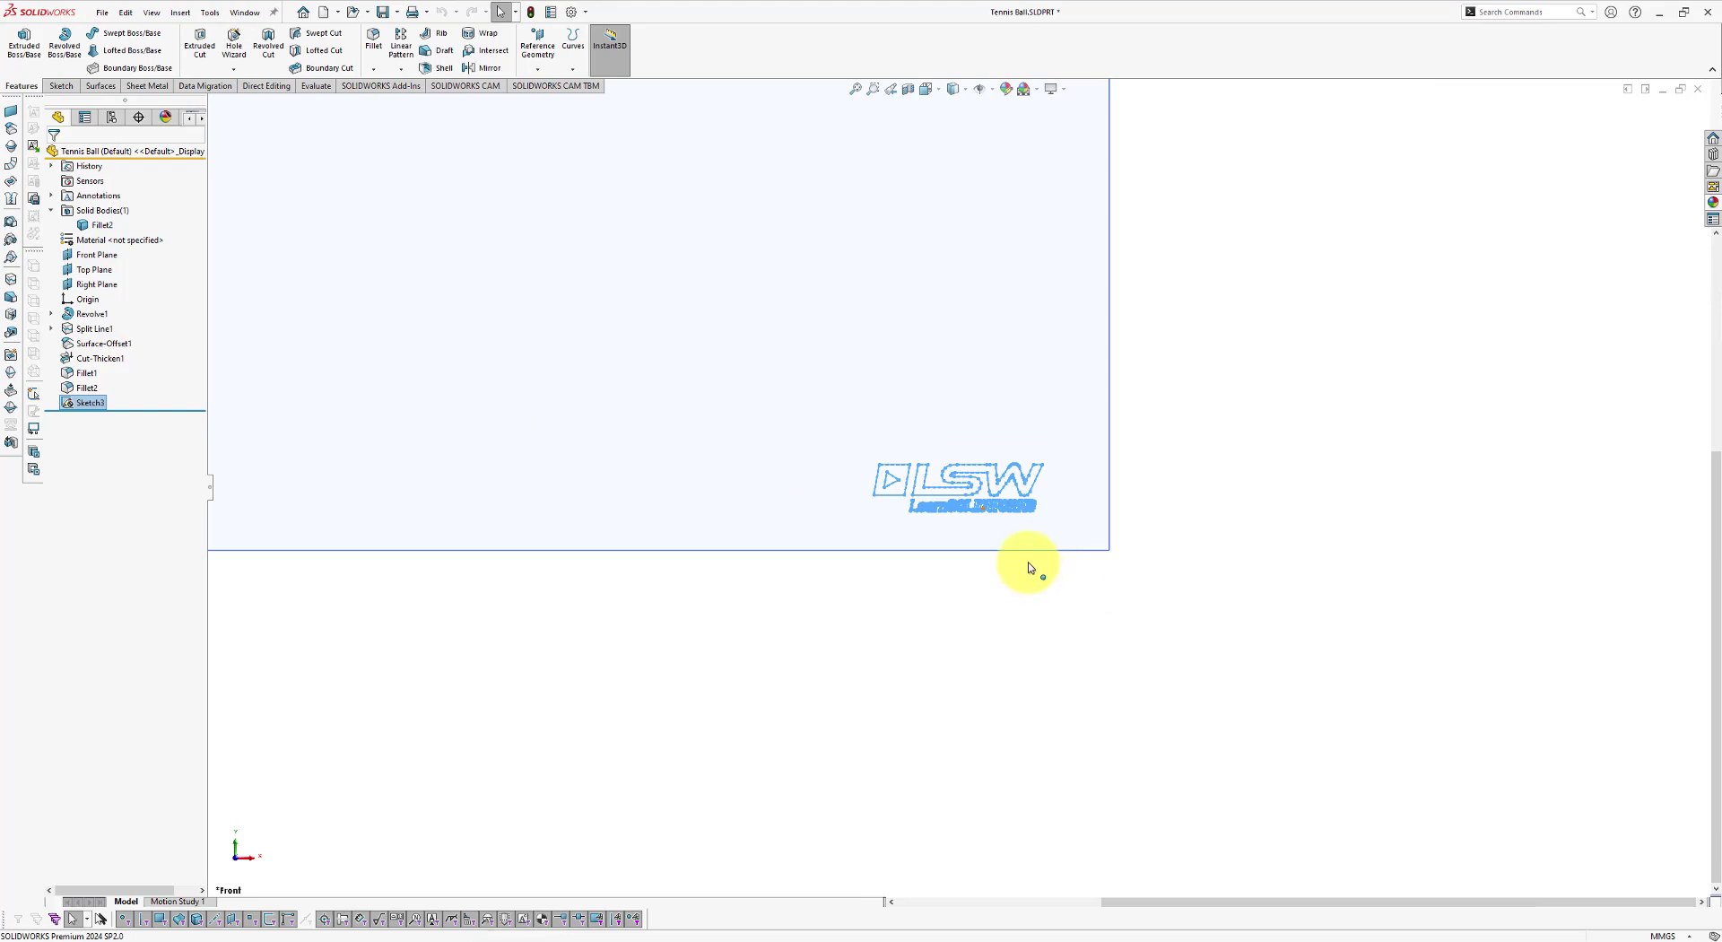
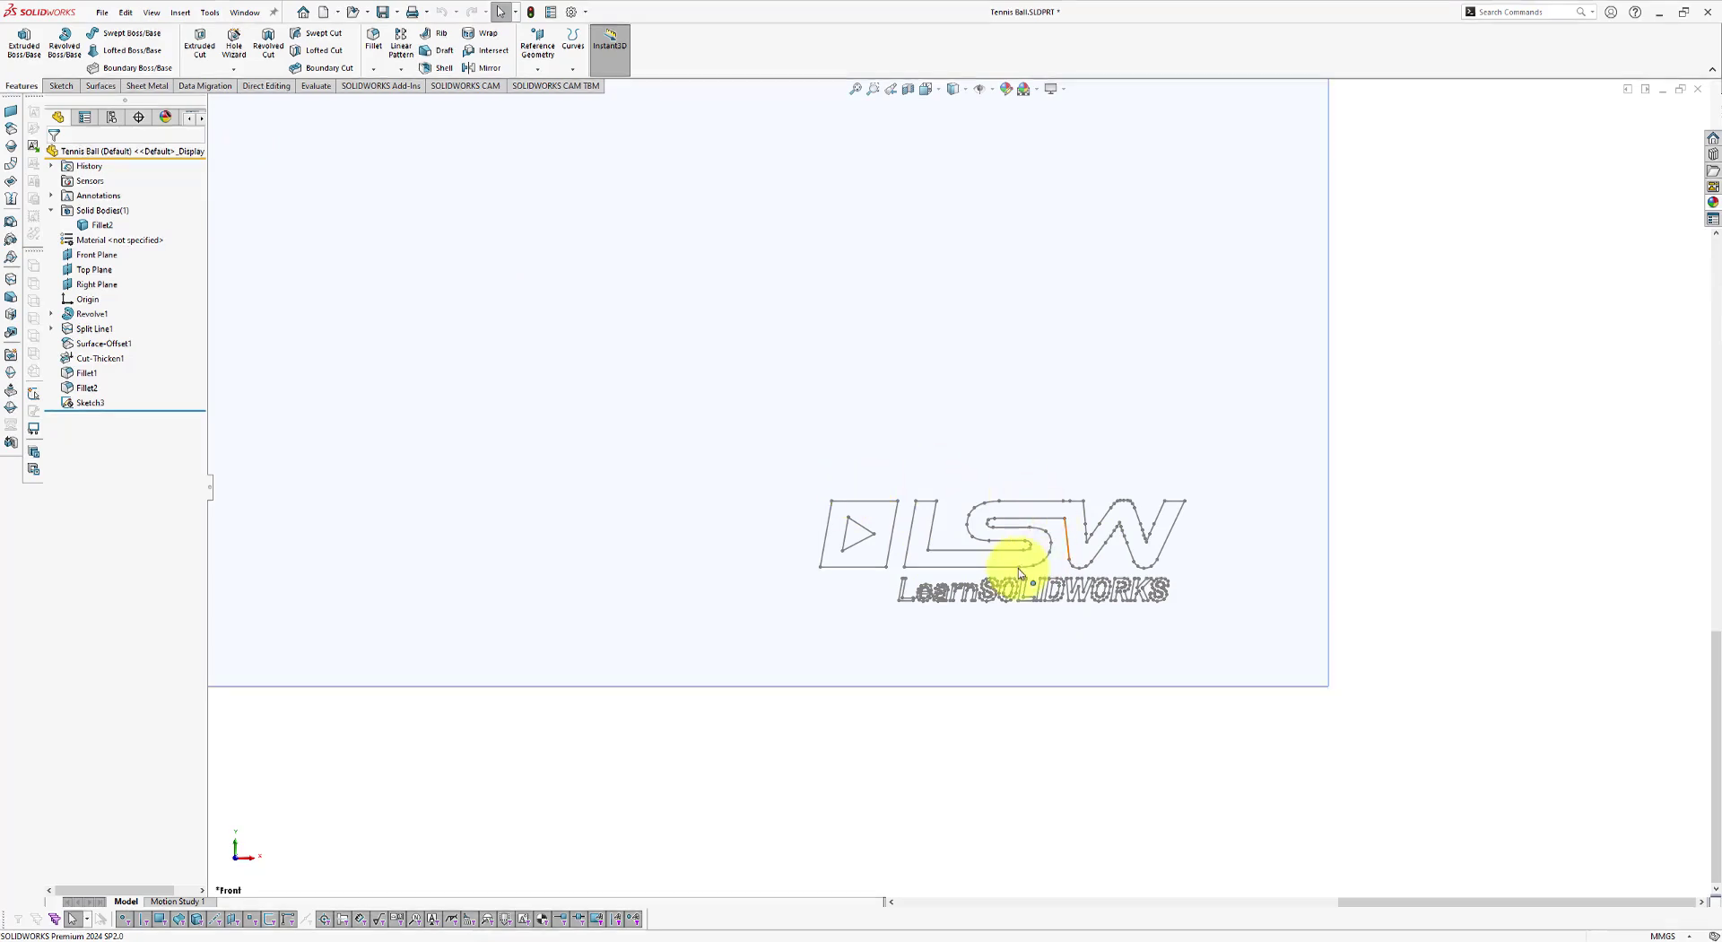
Step: Convert the imported logo from a reference sketch into an editable sketch
click(91, 403)
click(102, 401)
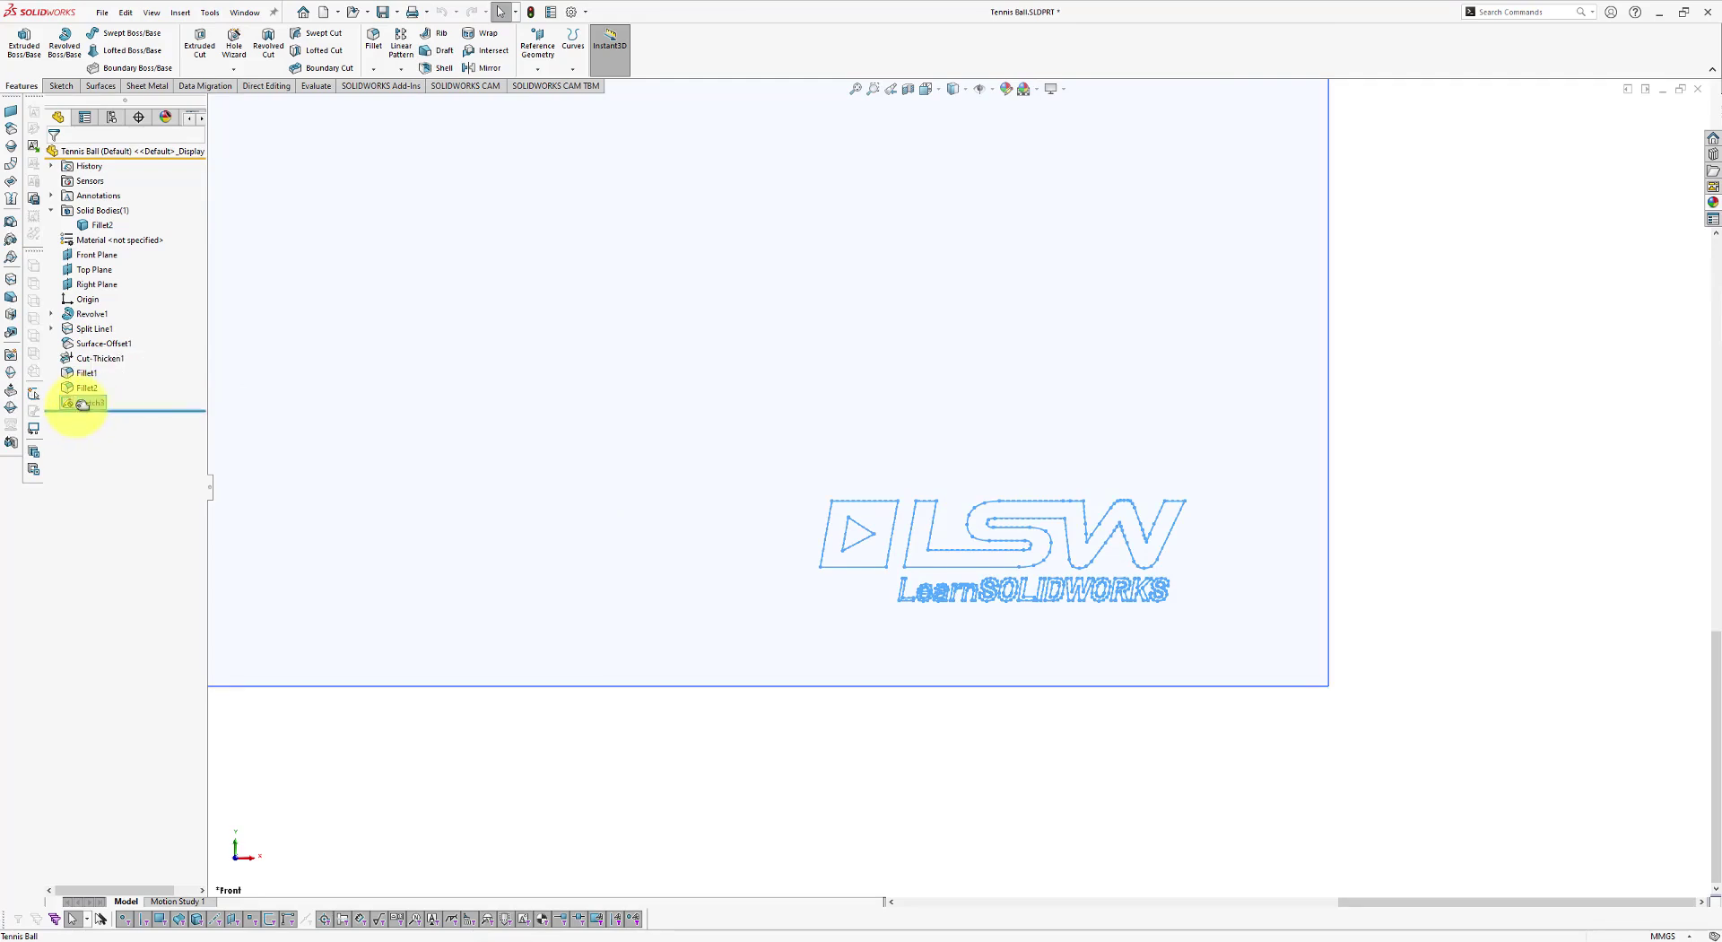
right_click(79, 403)
click(133, 431)
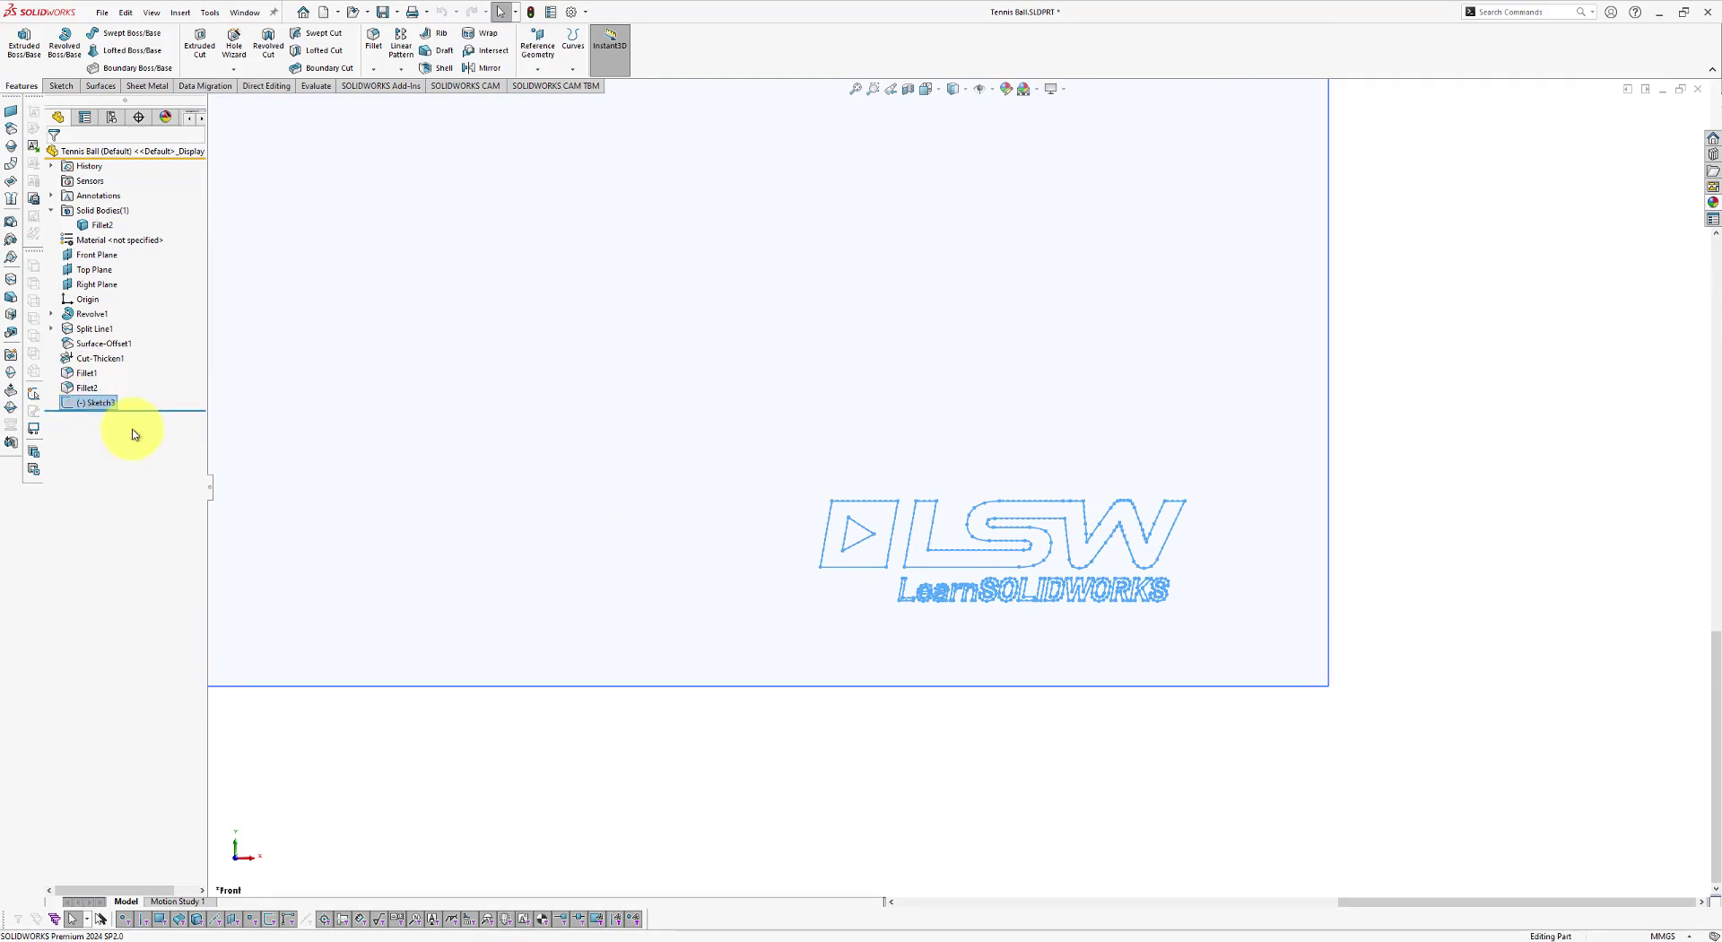
Step: Open the converted logo sketch for editing
right_click(90, 406)
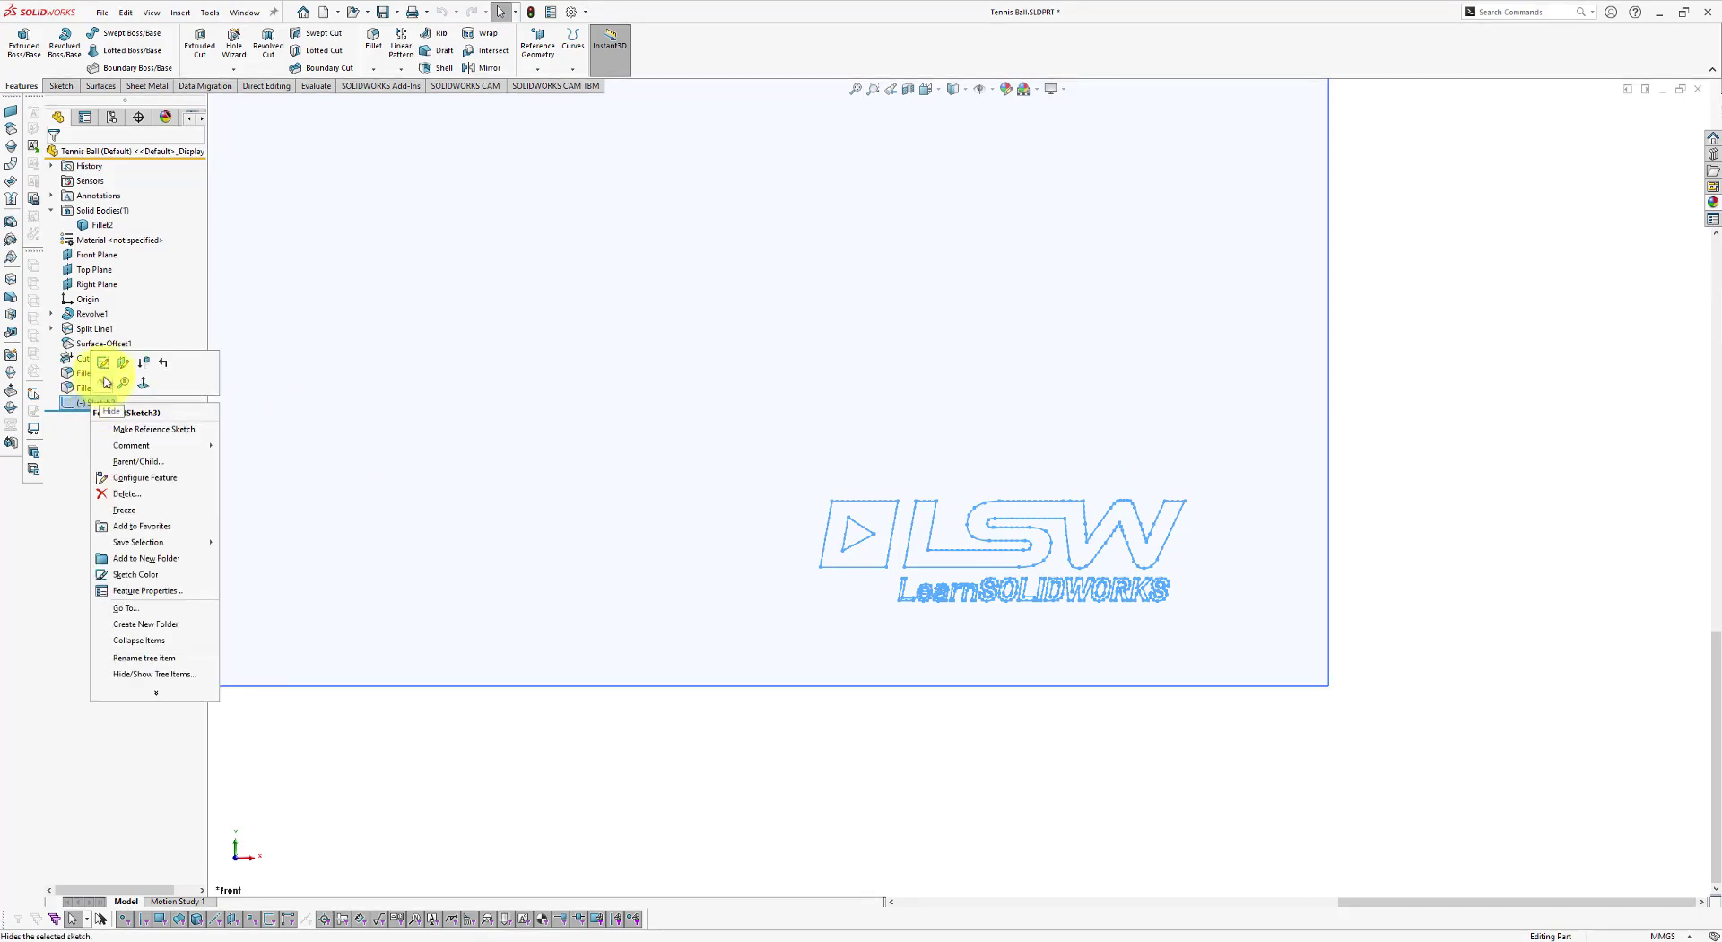
click(104, 363)
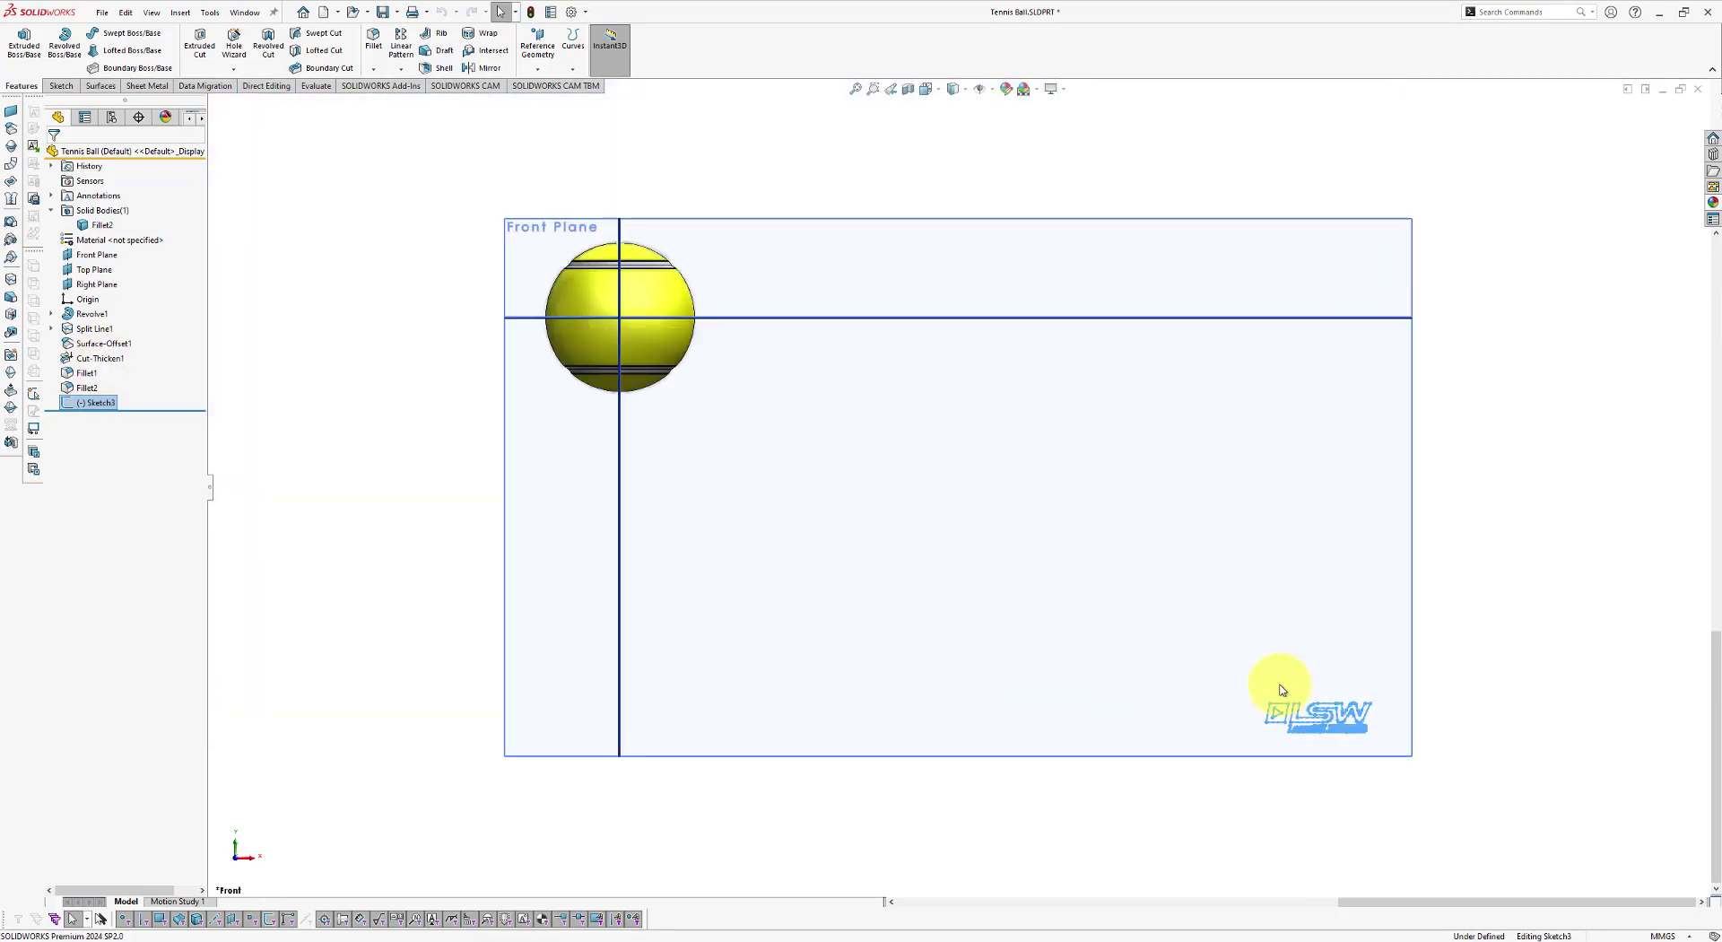
key(f)
key(z)
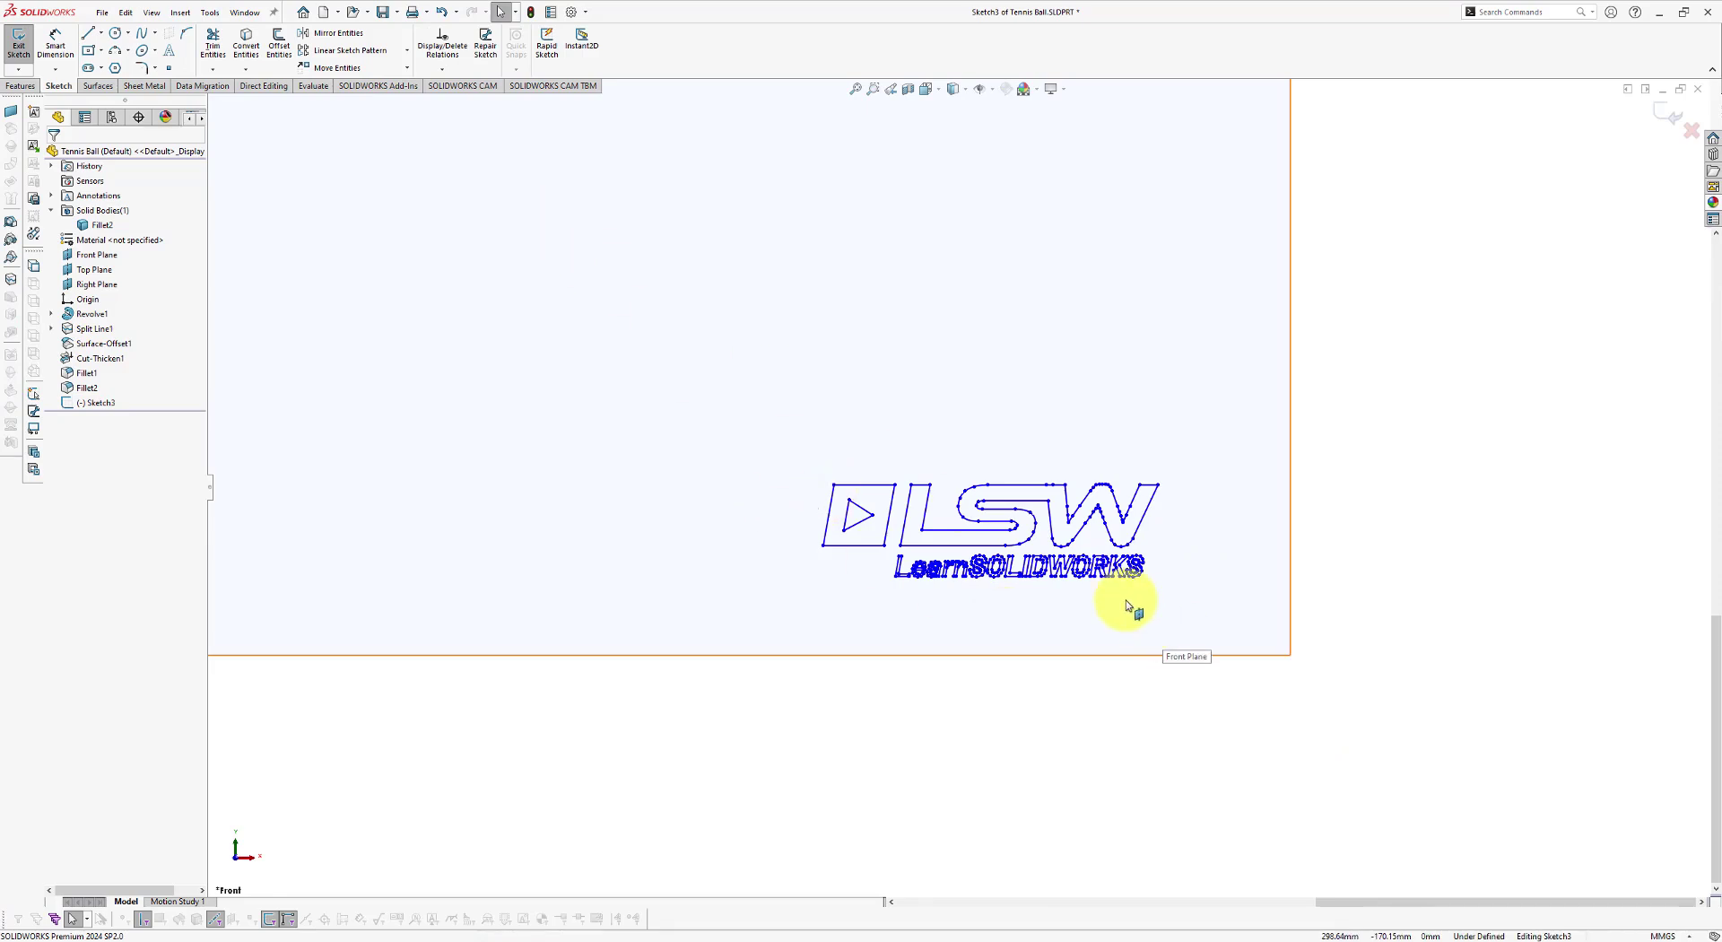
scroll(1130, 604, down, 1)
Step: Move all logo sketch entities from a point on the letter S onto the middle of the tennis ball and exit the sketch
mouse_move(654, 364)
mouse_down()
mouse_move(884, 519)
mouse_move(1215, 605)
mouse_up()
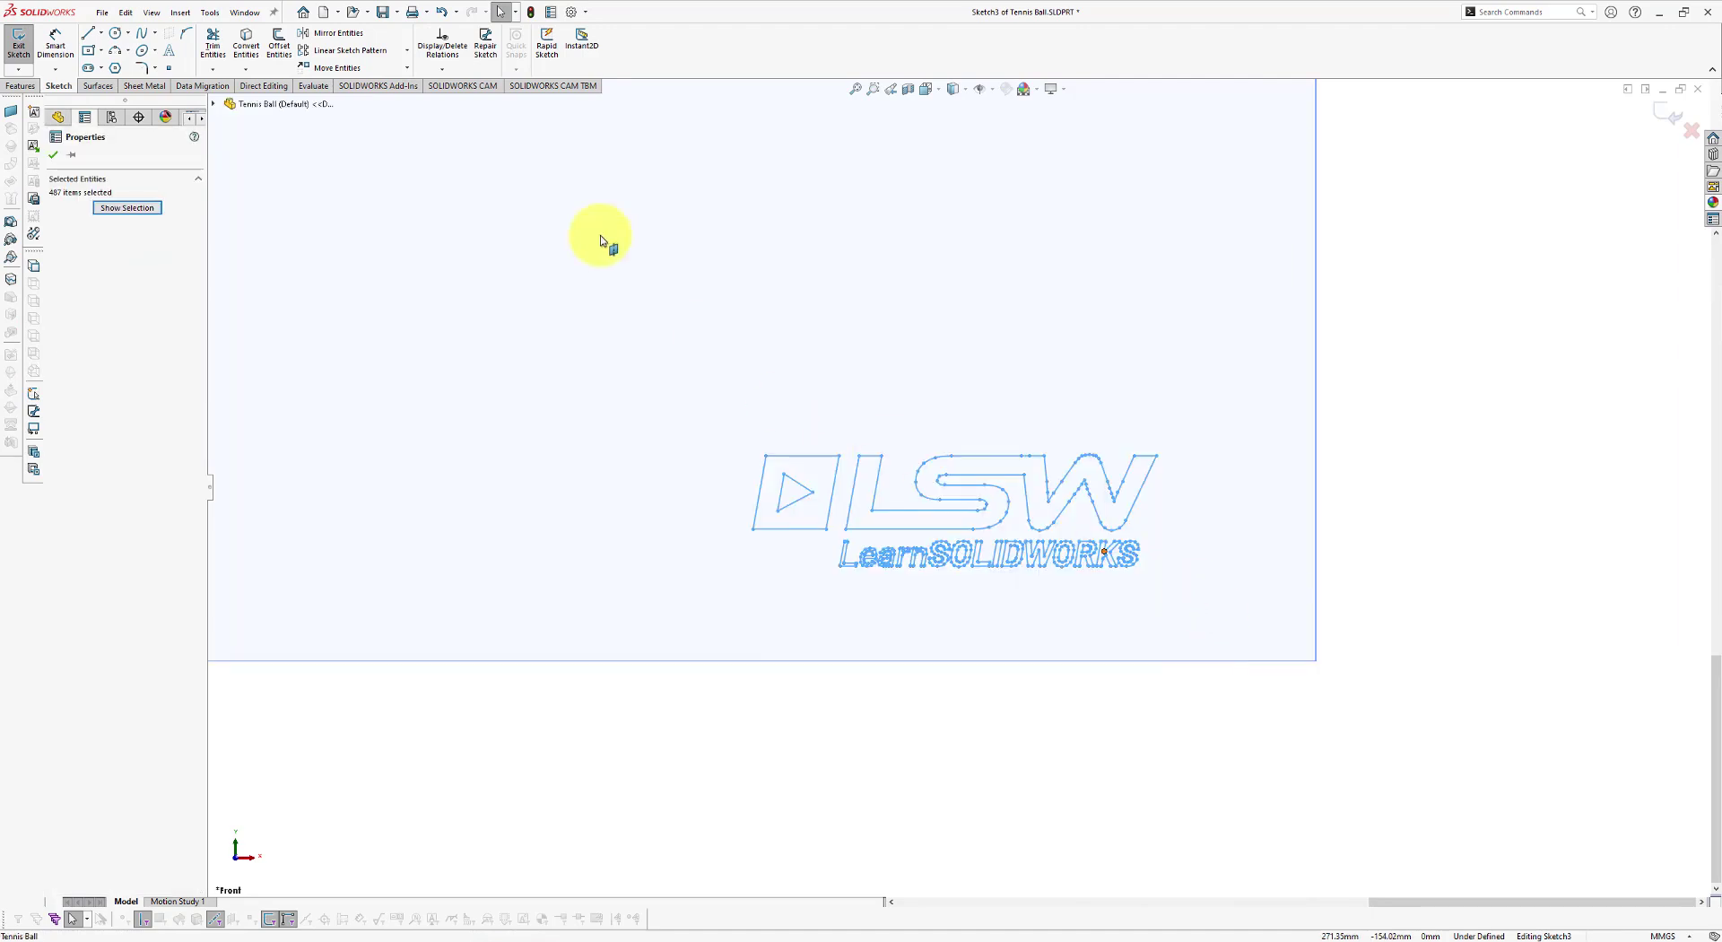
click(339, 69)
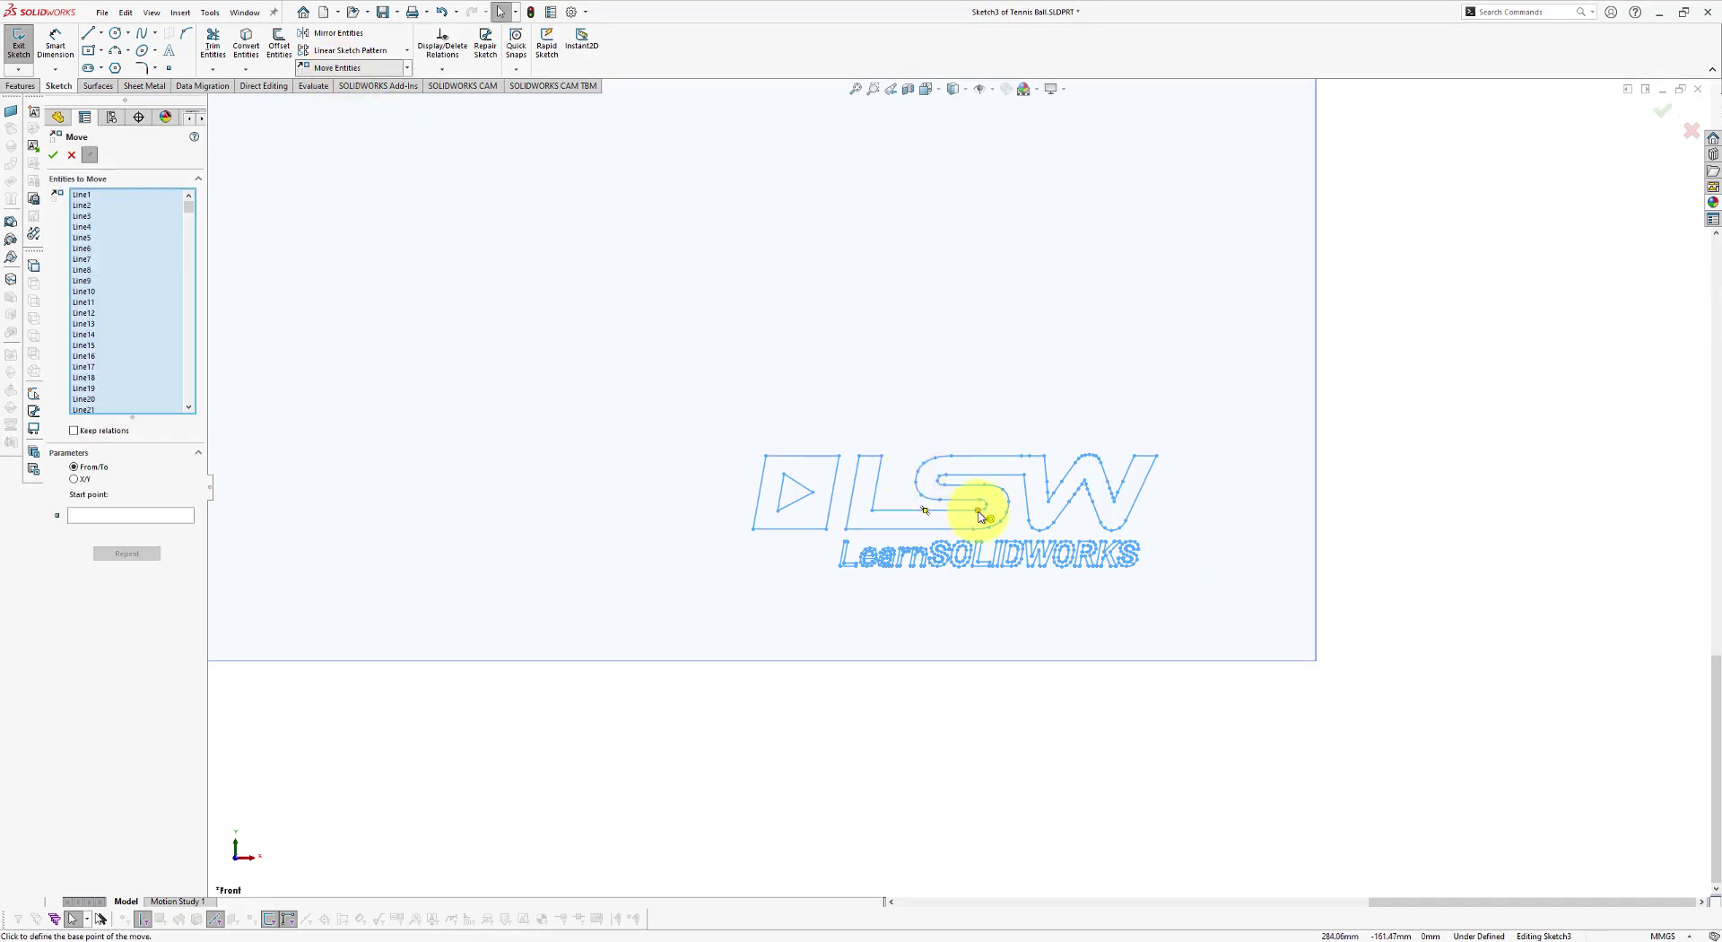
click(942, 483)
scroll(937, 482, down, 5)
scroll(938, 475, down, 4)
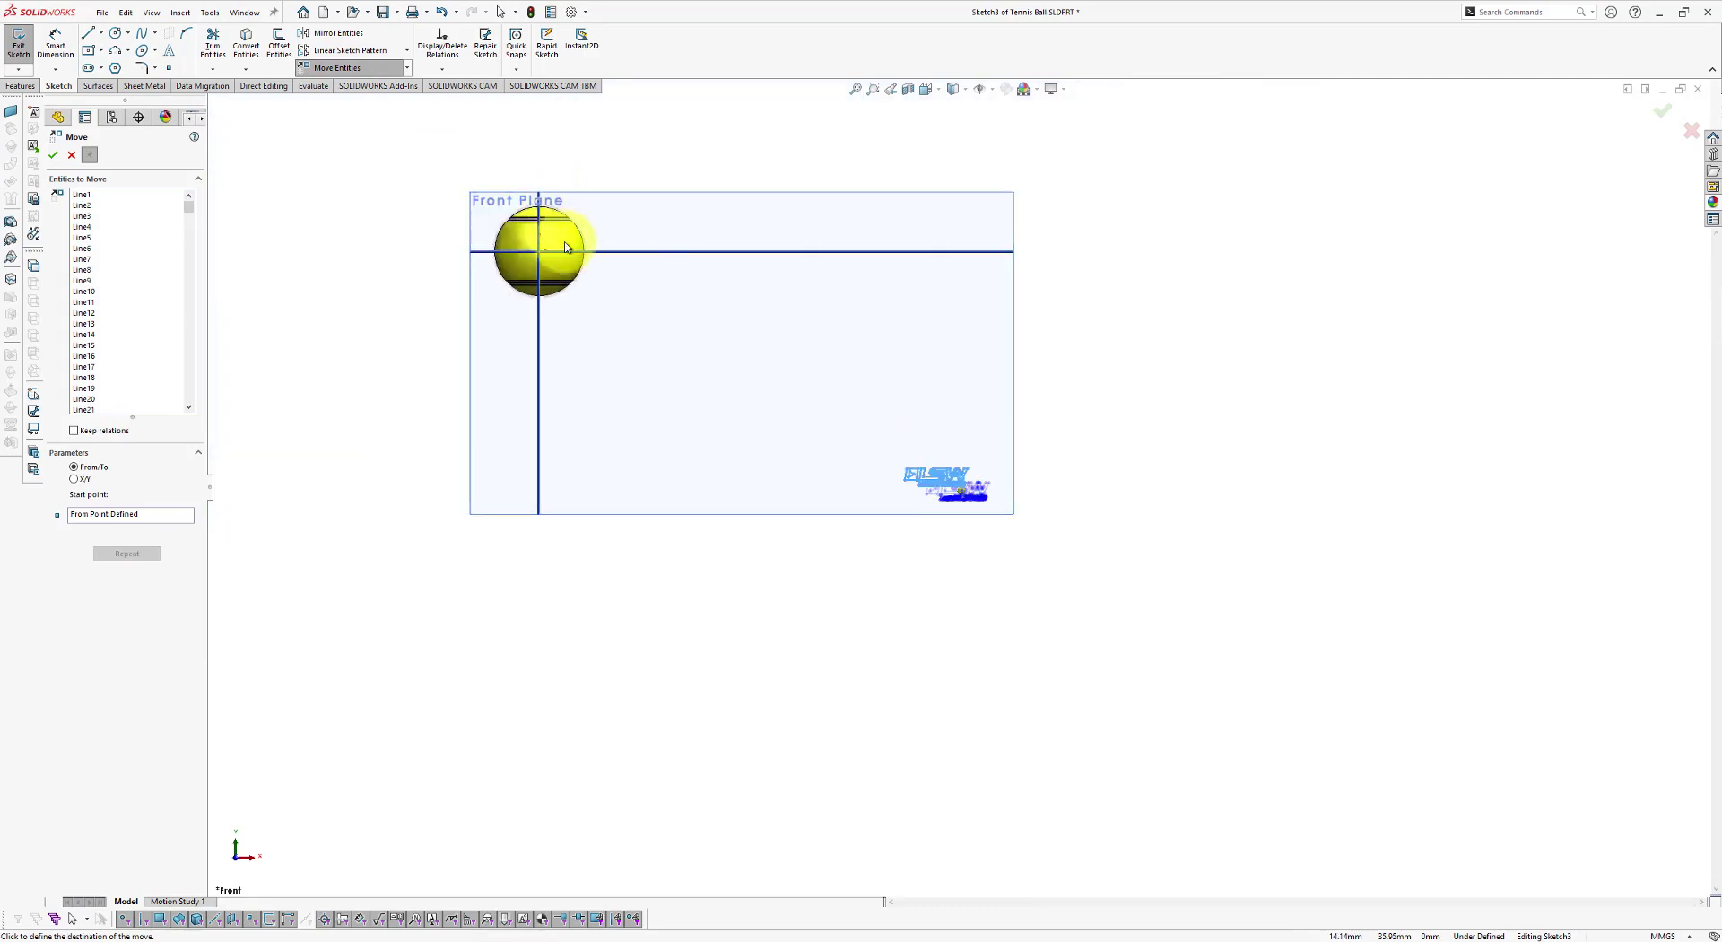
scroll(547, 260, up, 2)
scroll(548, 265, up, 6)
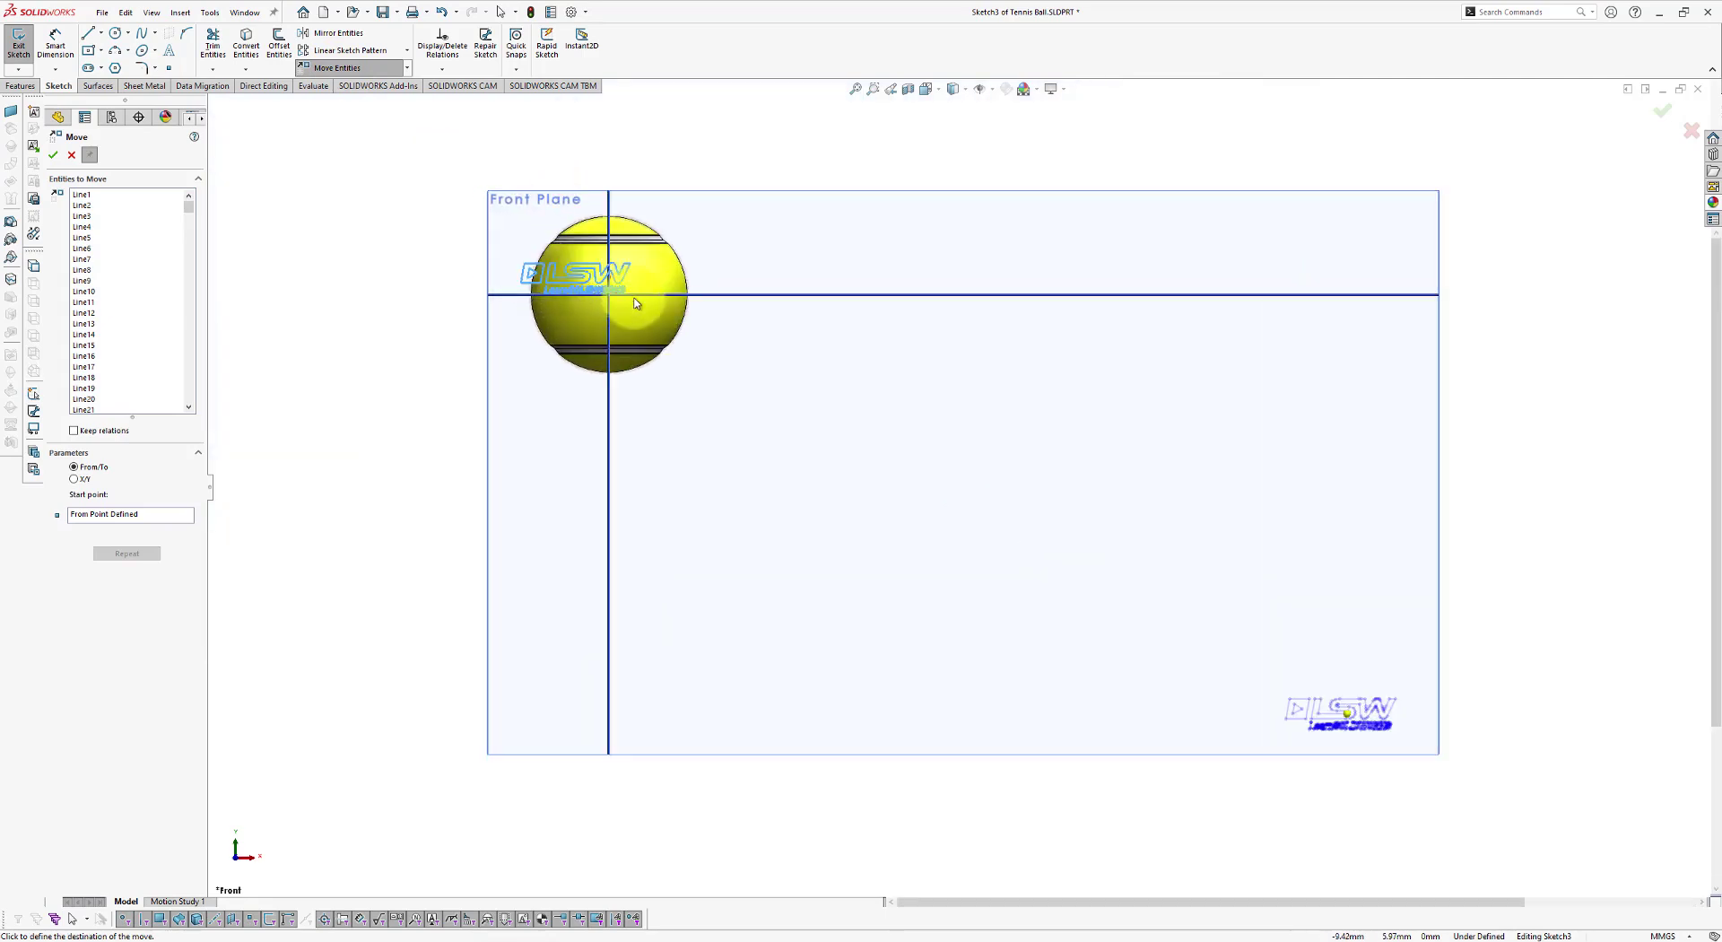
scroll(717, 327, up, 2)
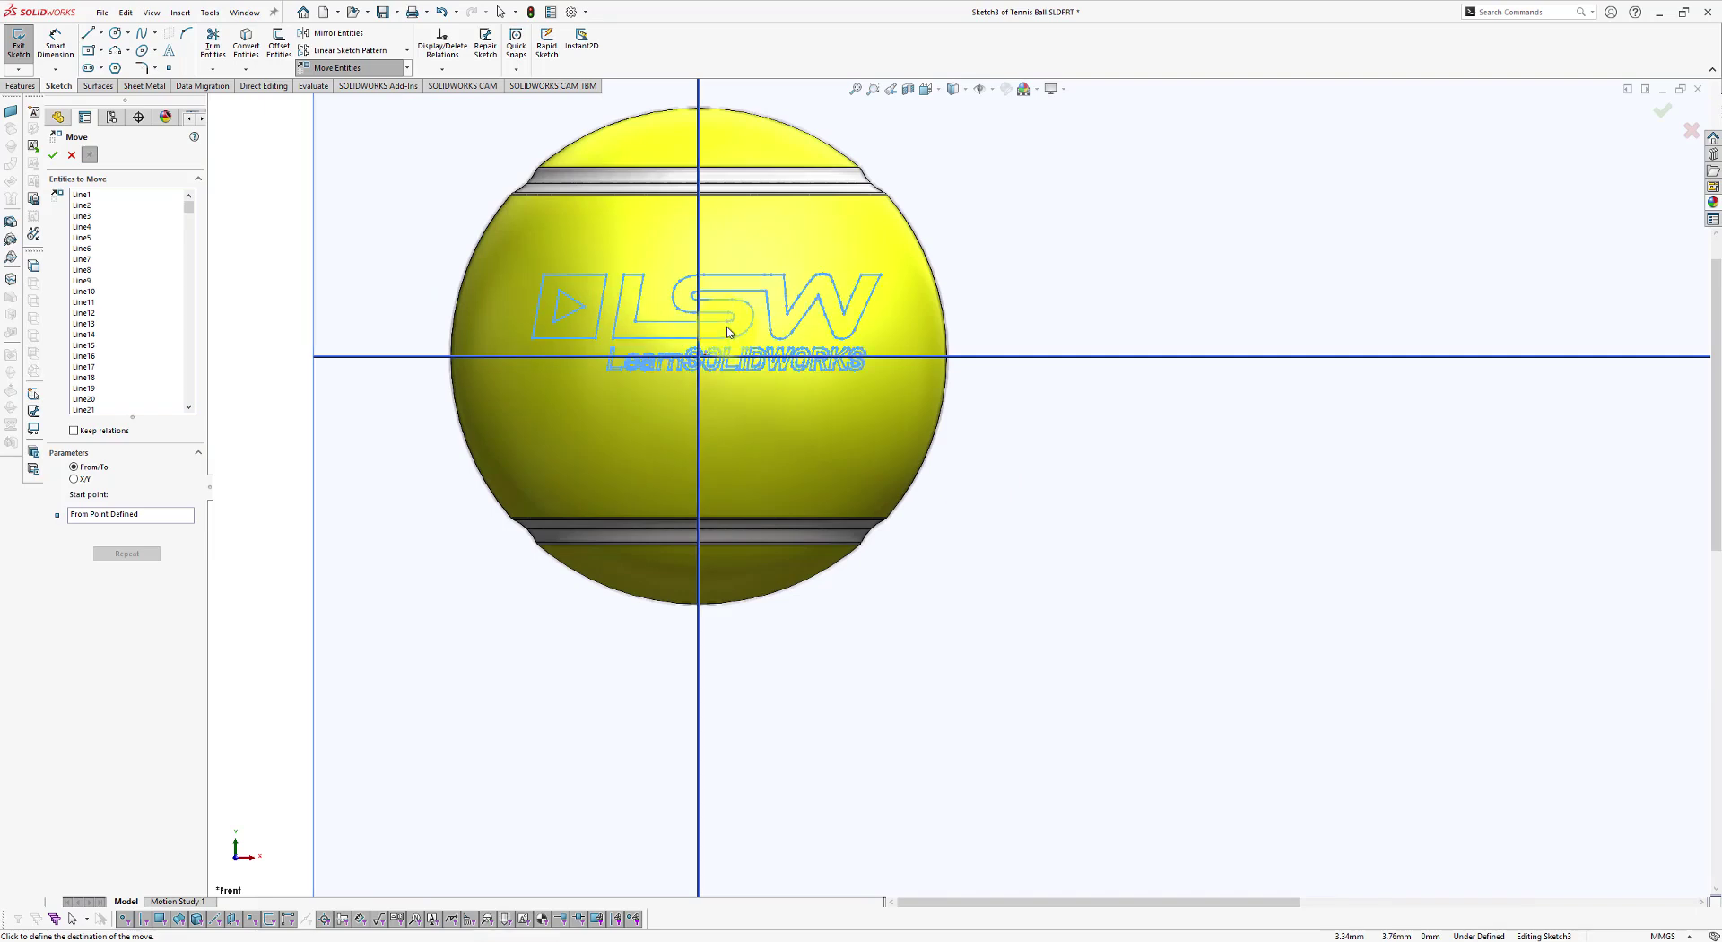
scroll(726, 355, up, 3)
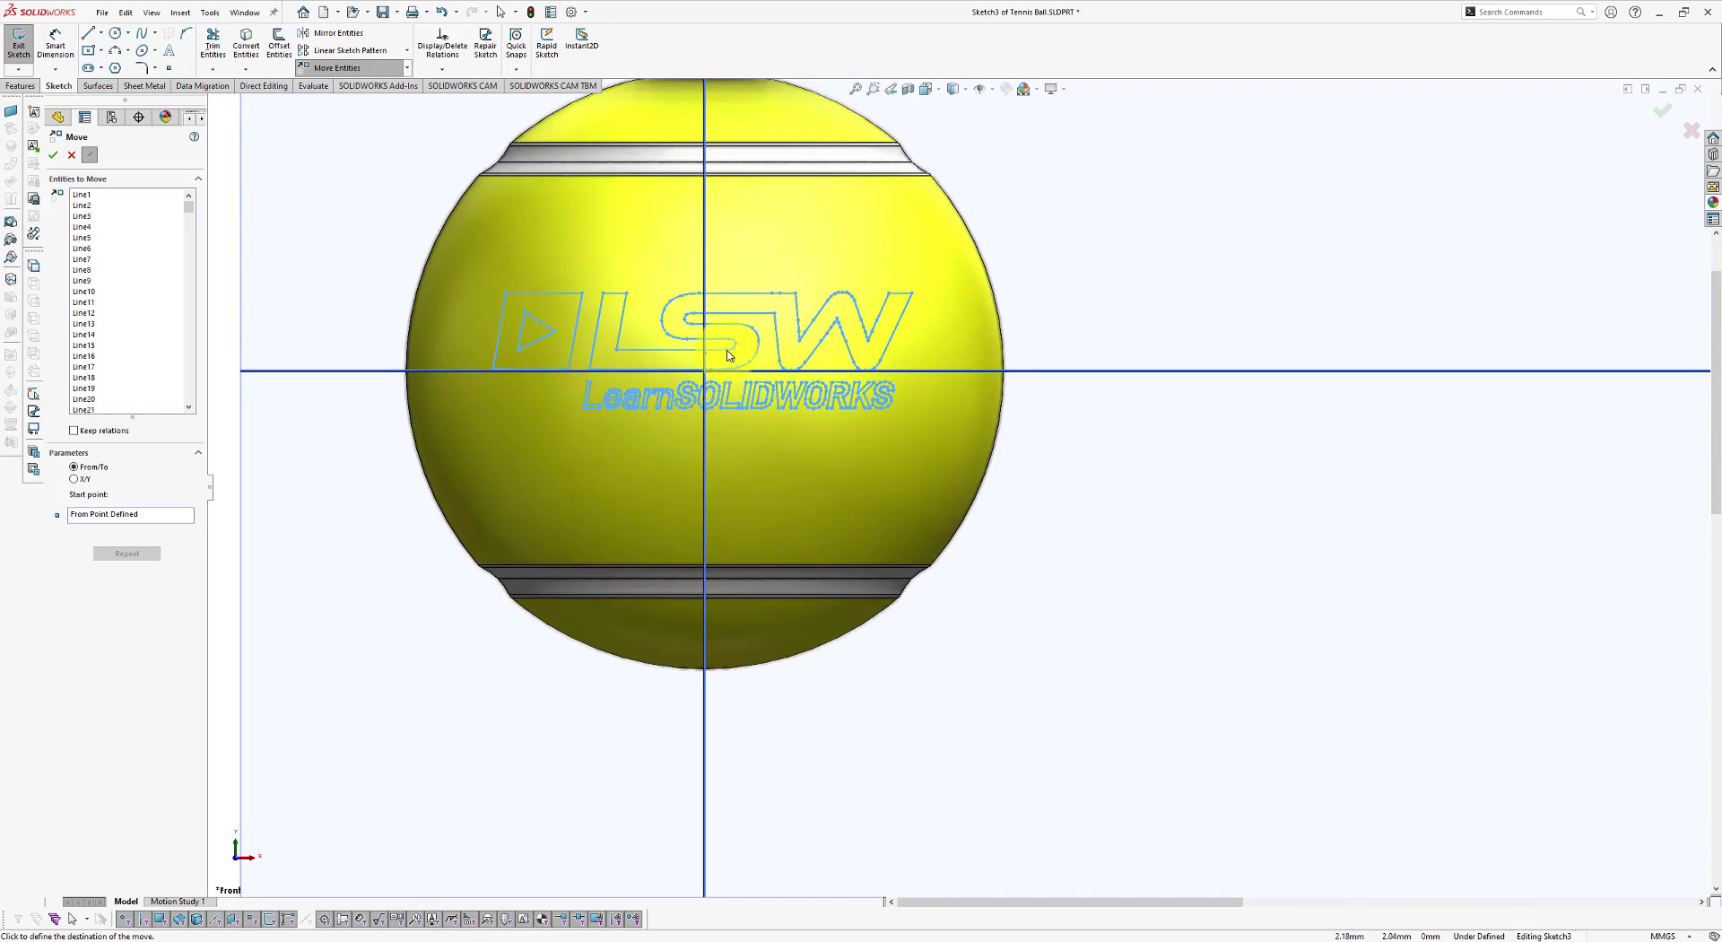
click(727, 354)
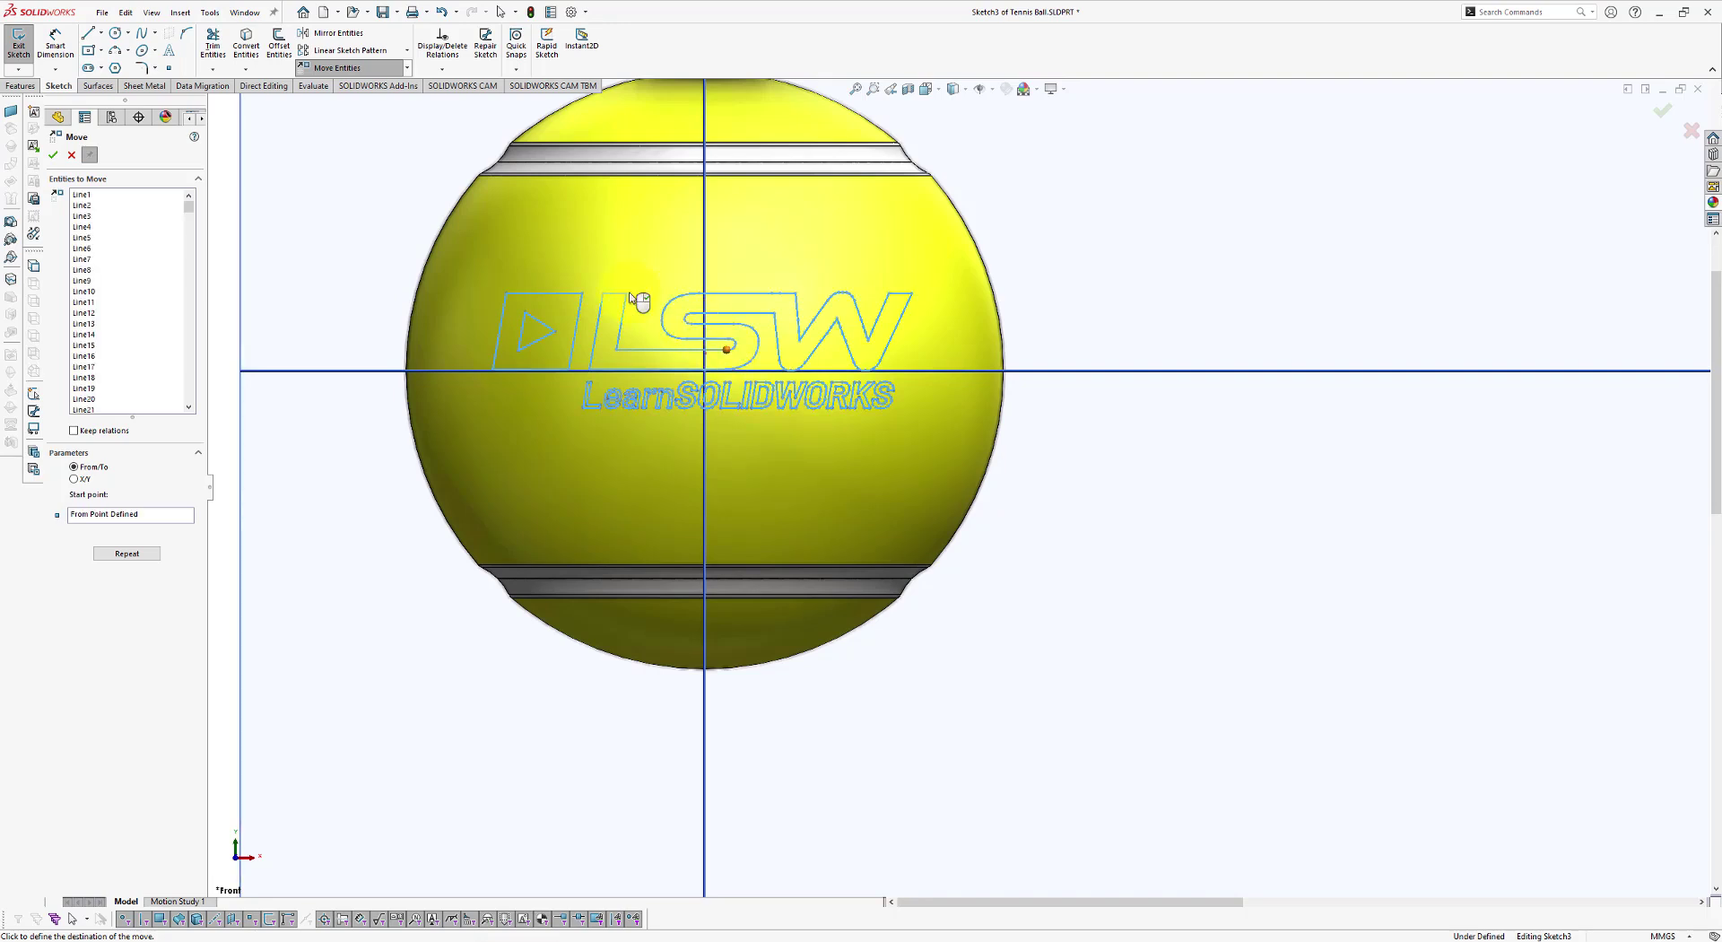
click(52, 157)
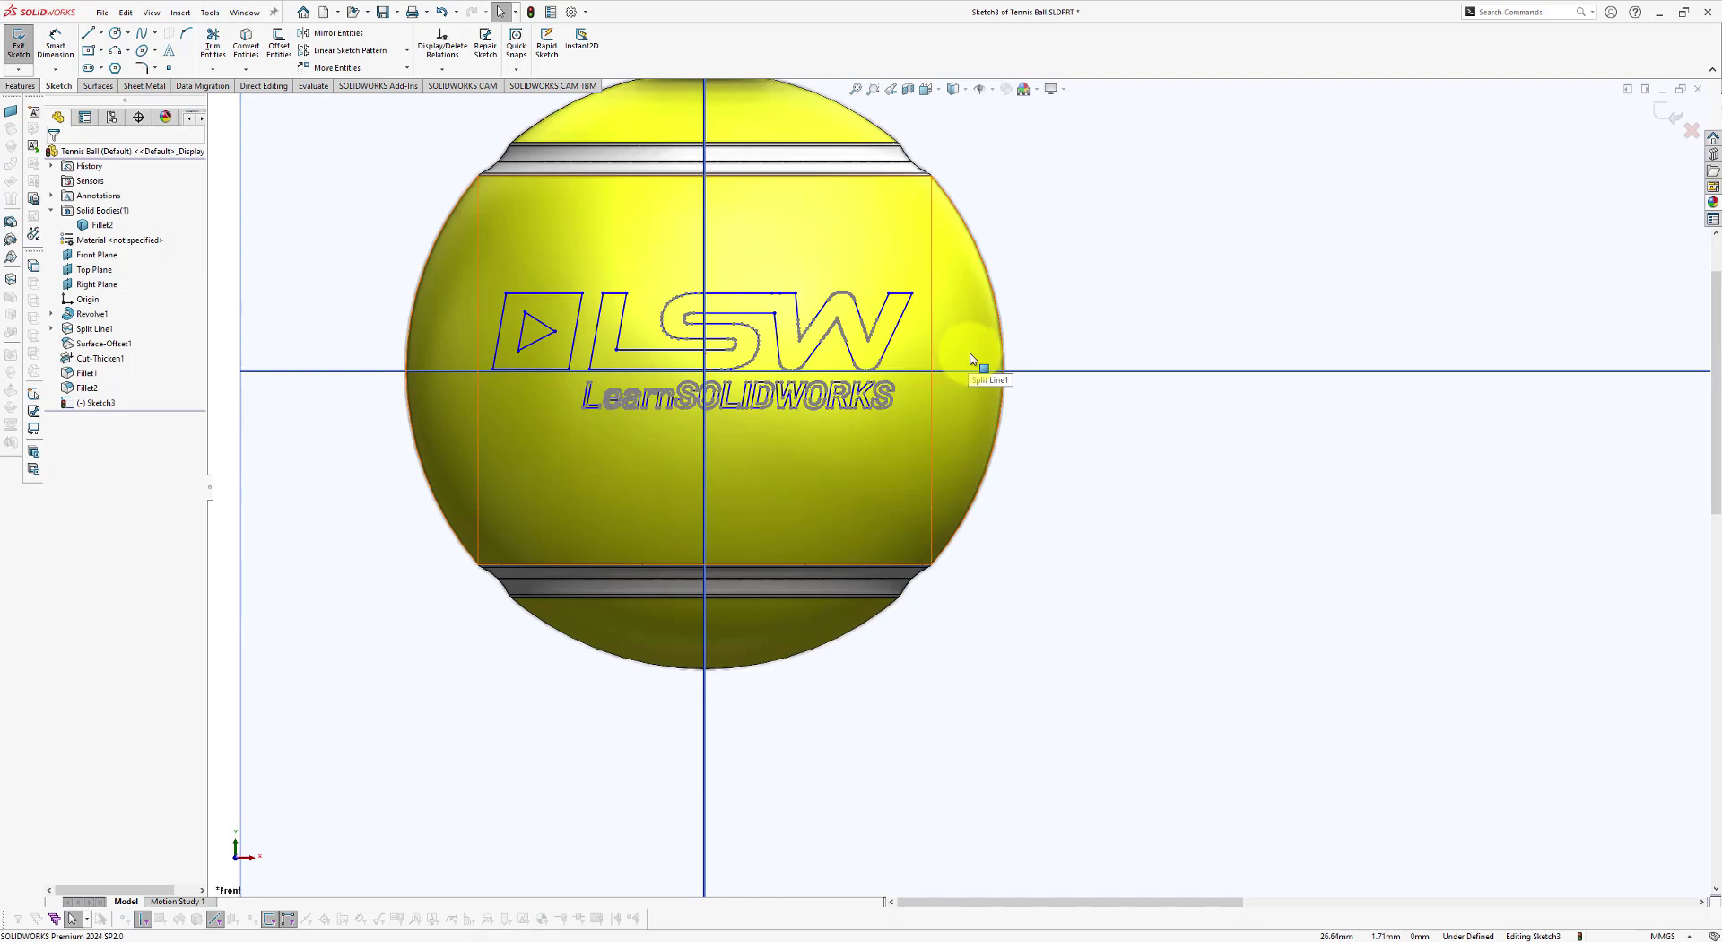
scroll(973, 360, up, 3)
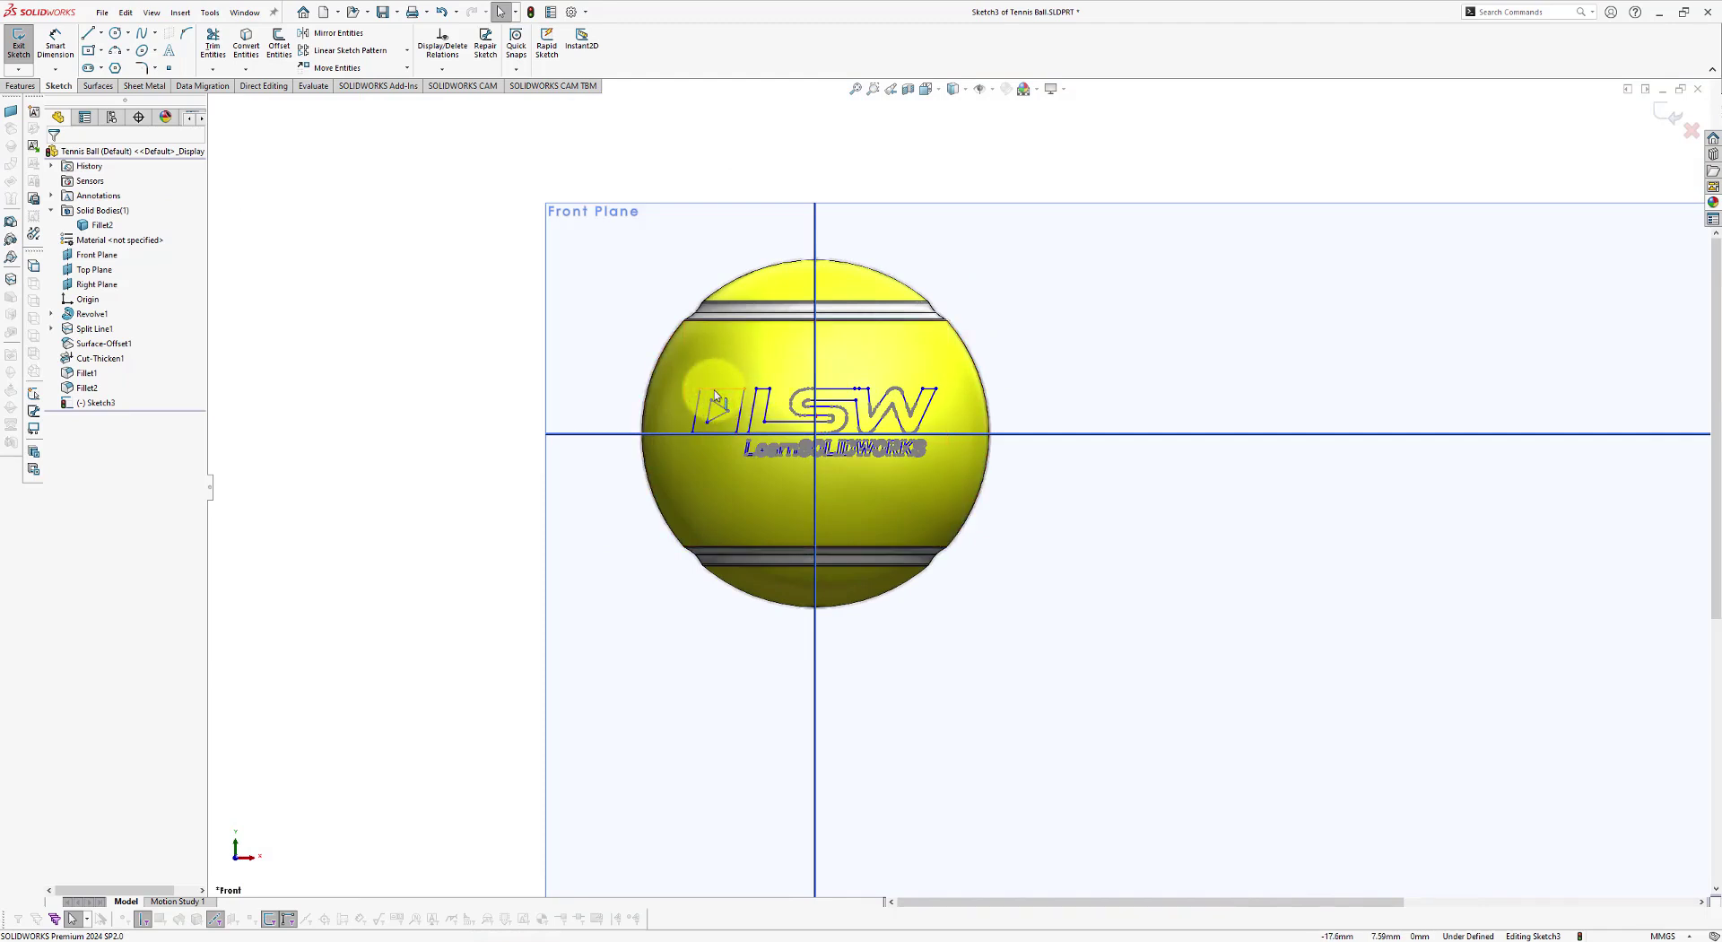
middle_drag(882, 370, 915, 395)
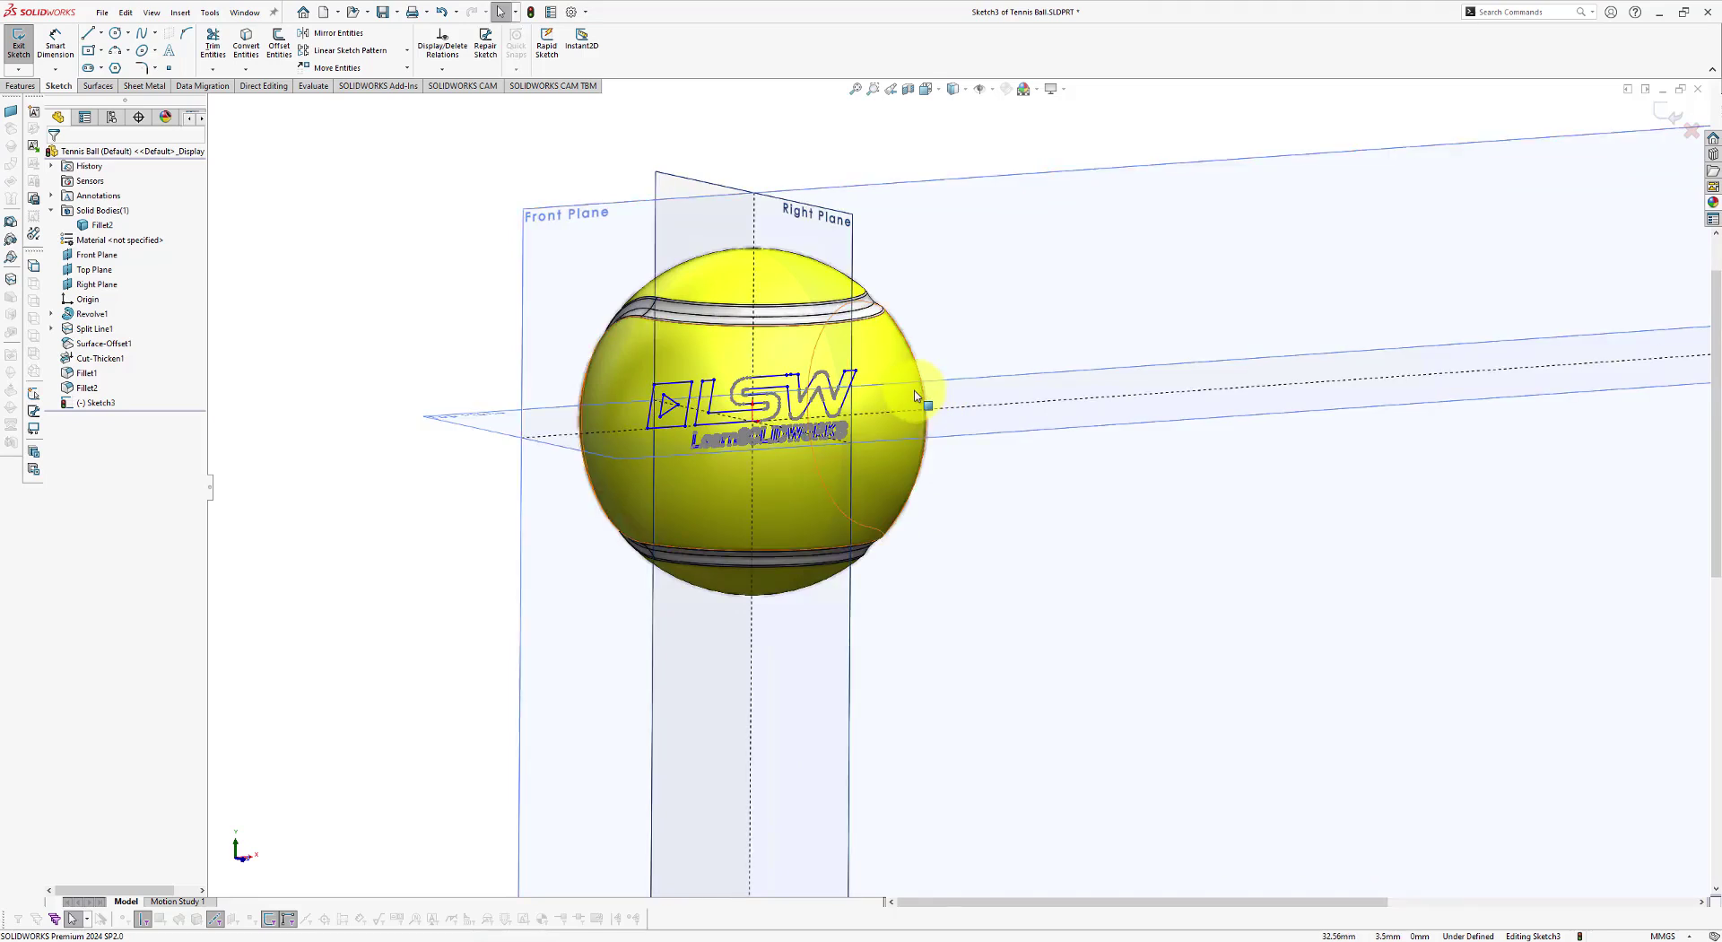
scroll(915, 395, down, 2)
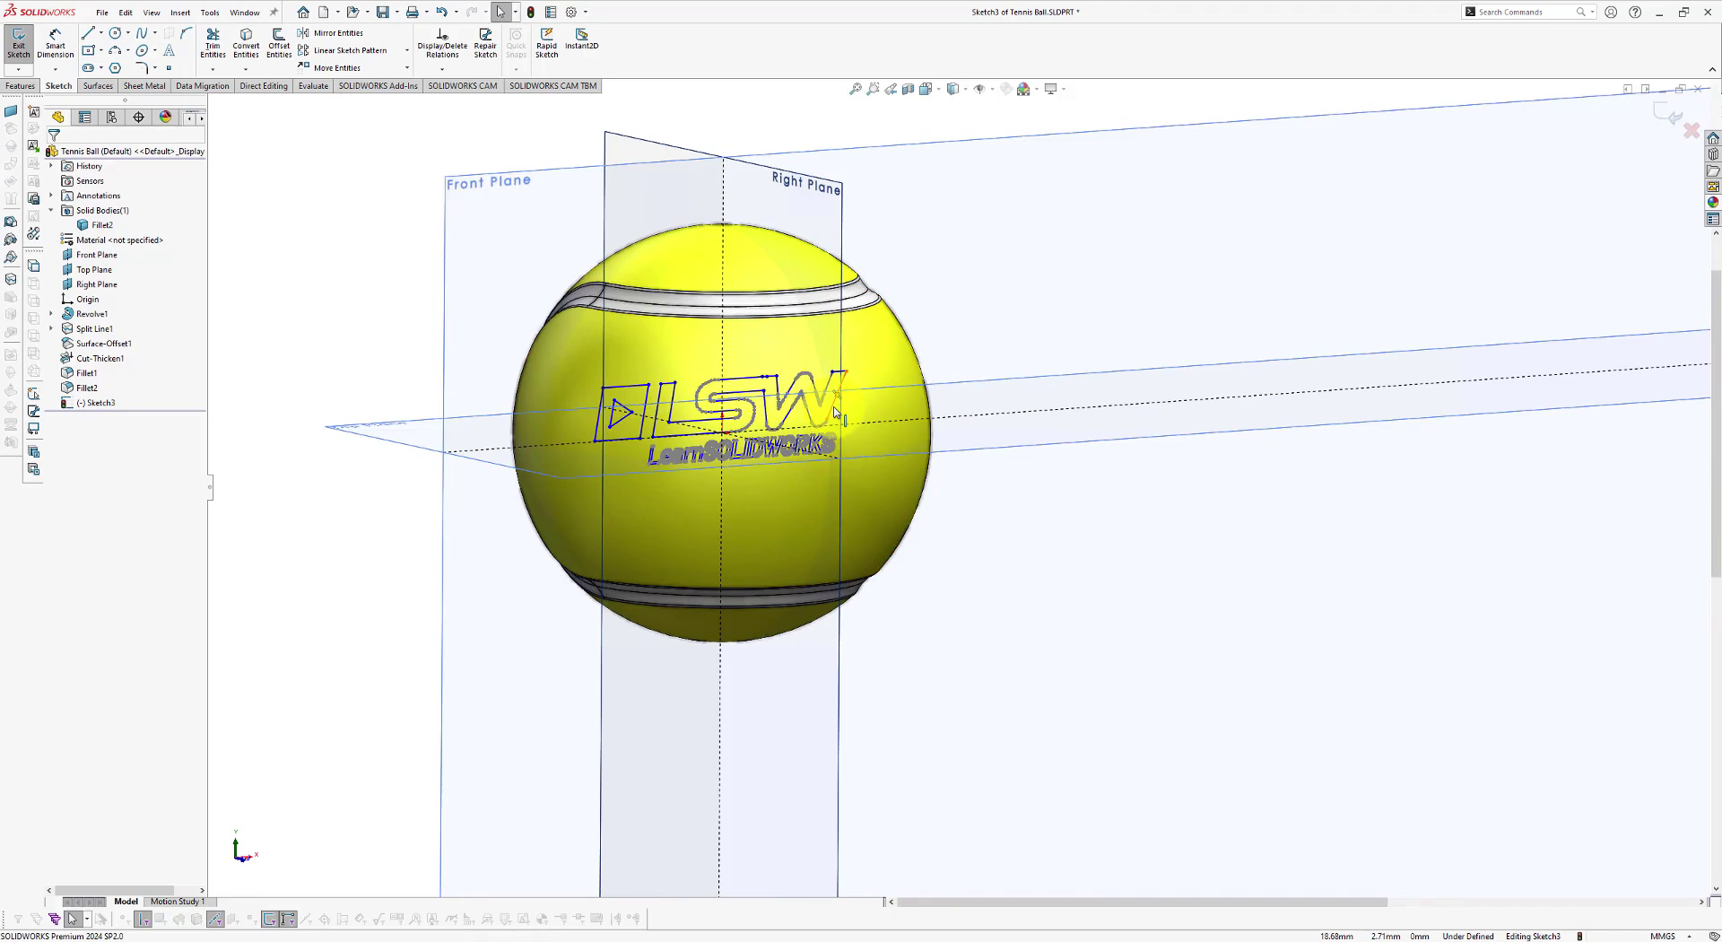
click(1668, 115)
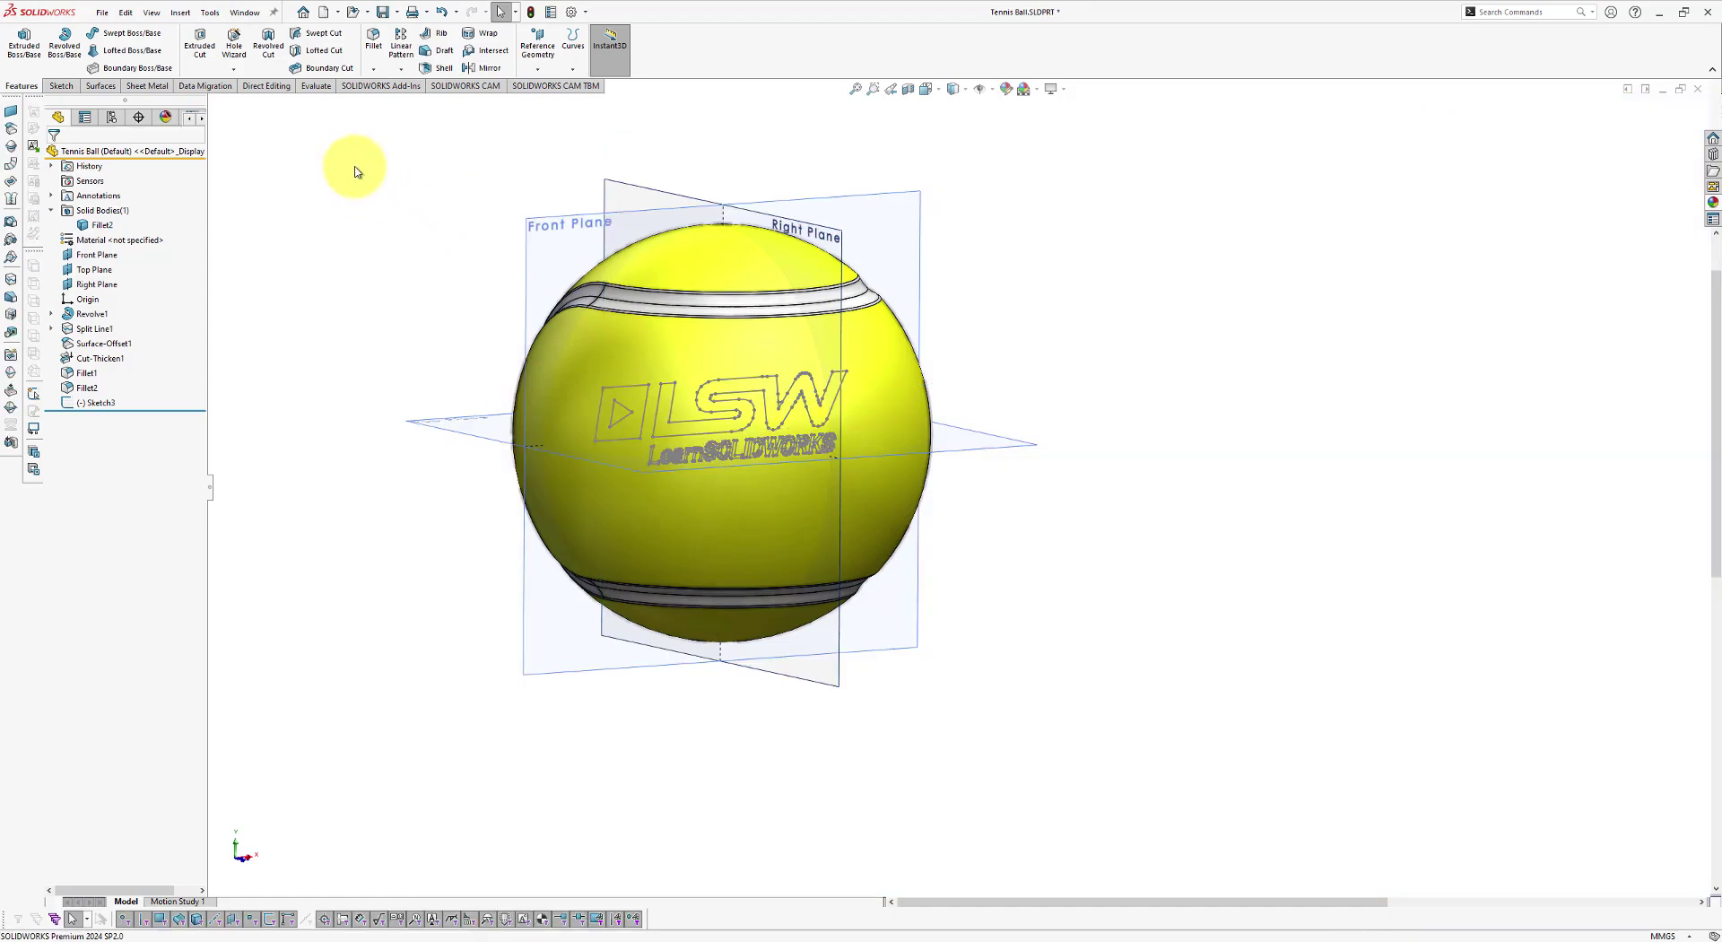
Step: Wrap the logo sketch onto the ball's large front yellow face using the Deboss type and the Spline Surface method
click(181, 13)
mouse_move(201, 70)
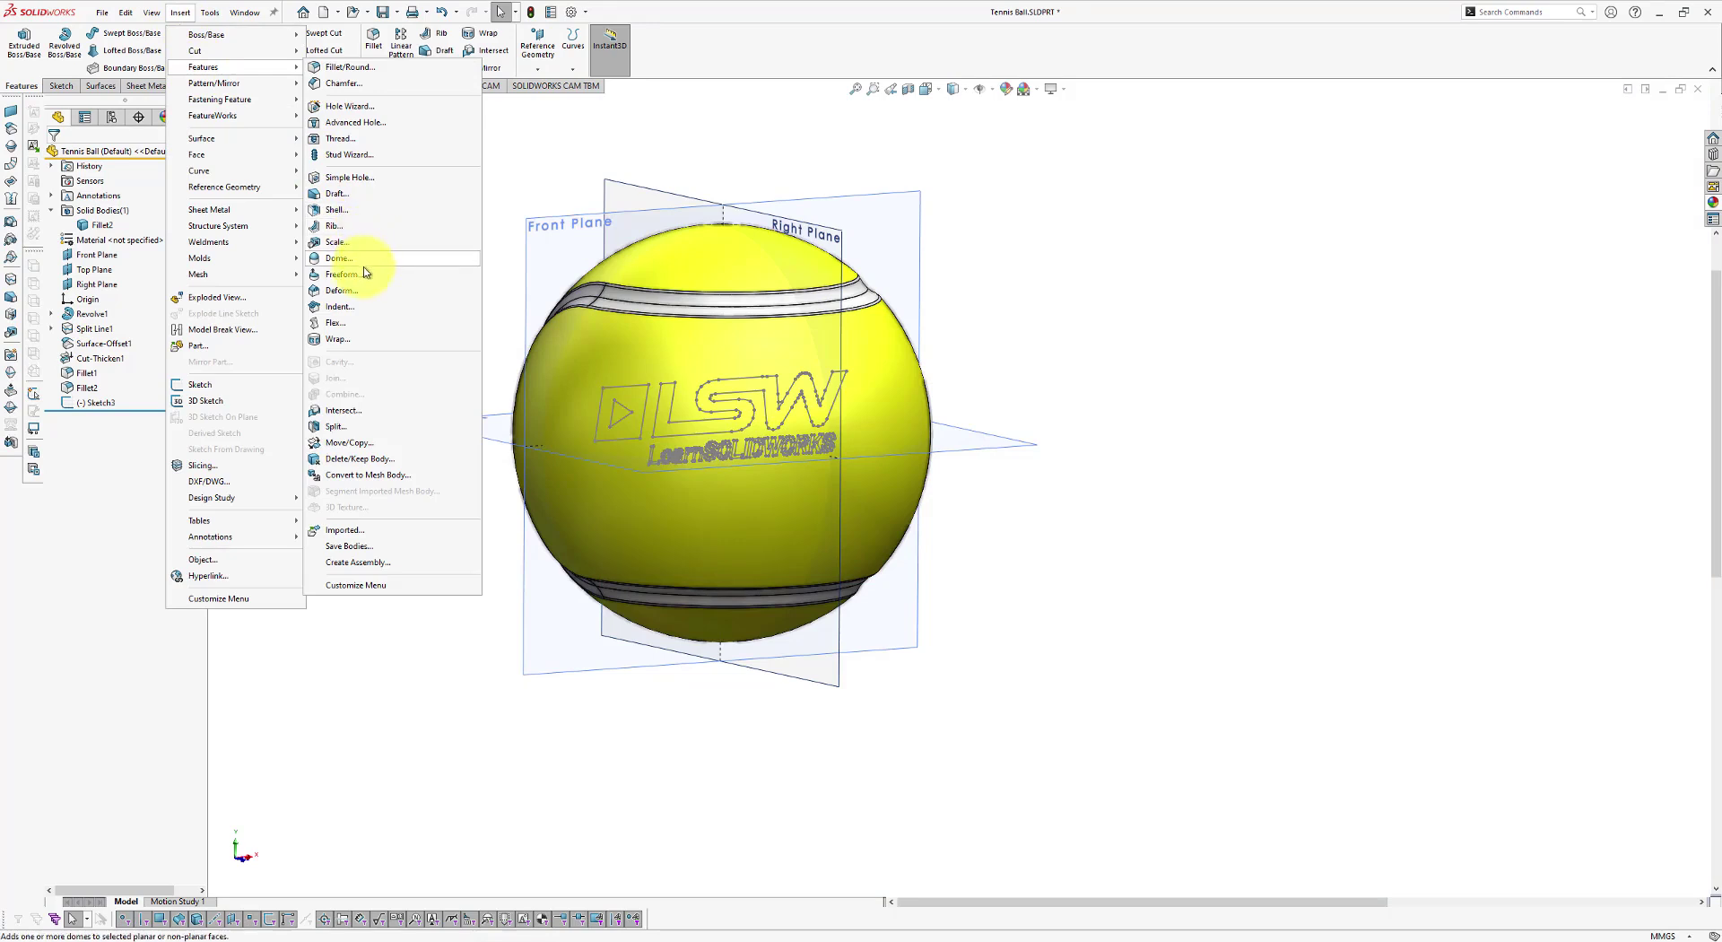
click(336, 347)
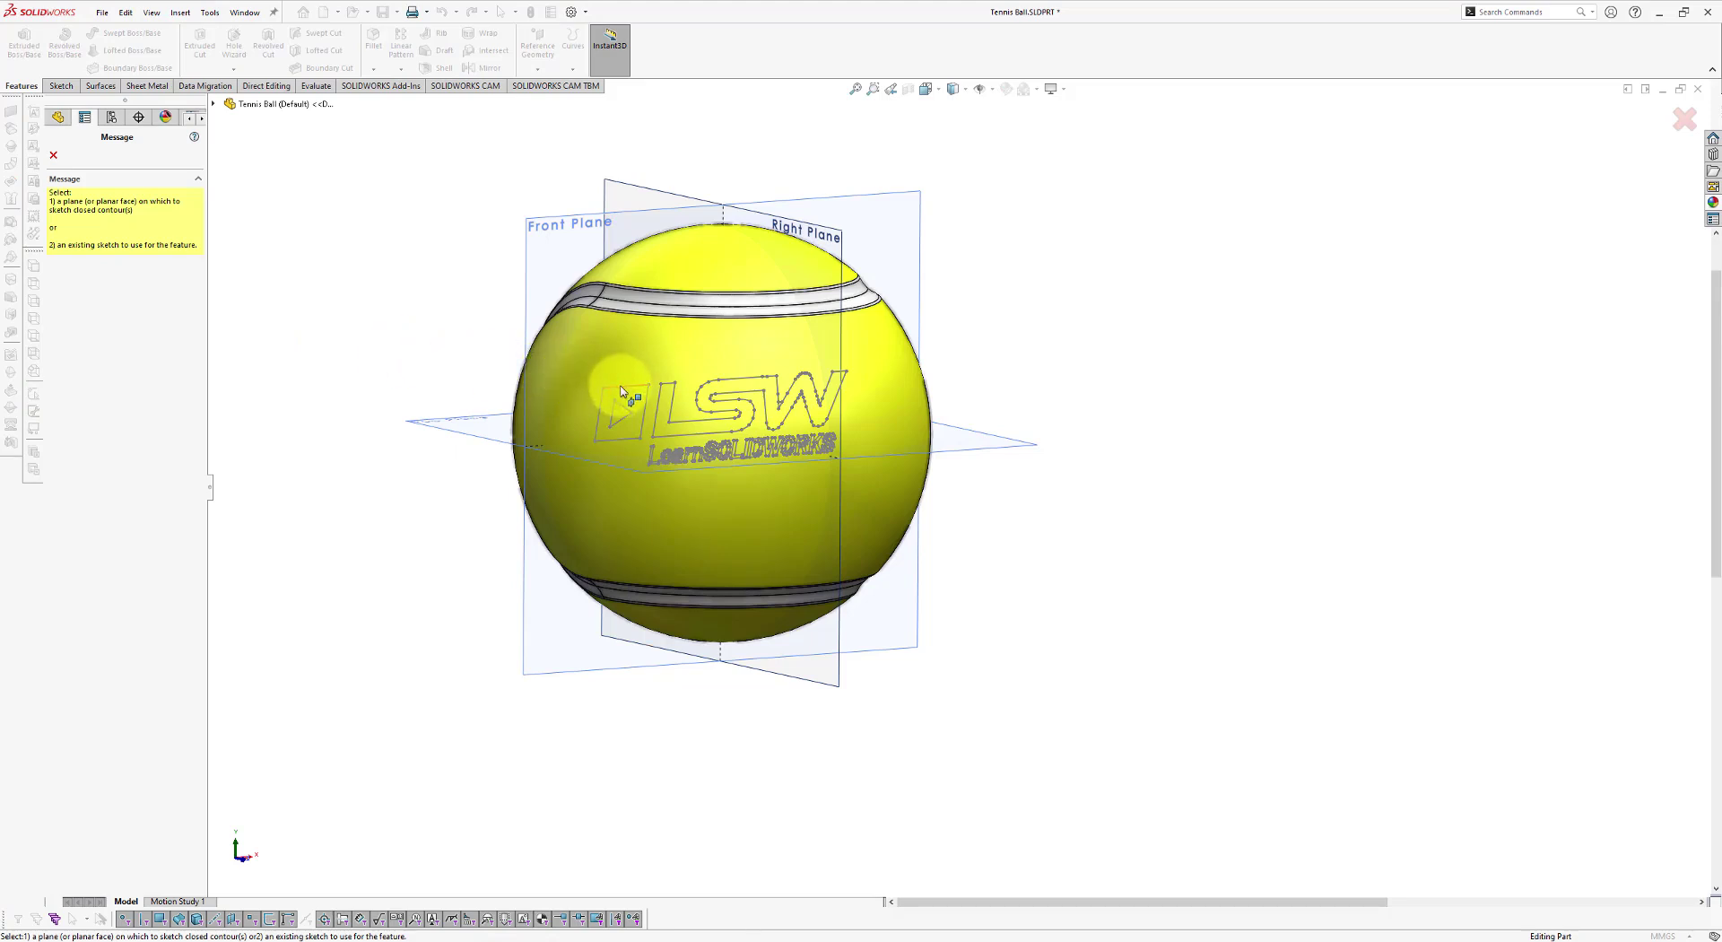
click(213, 104)
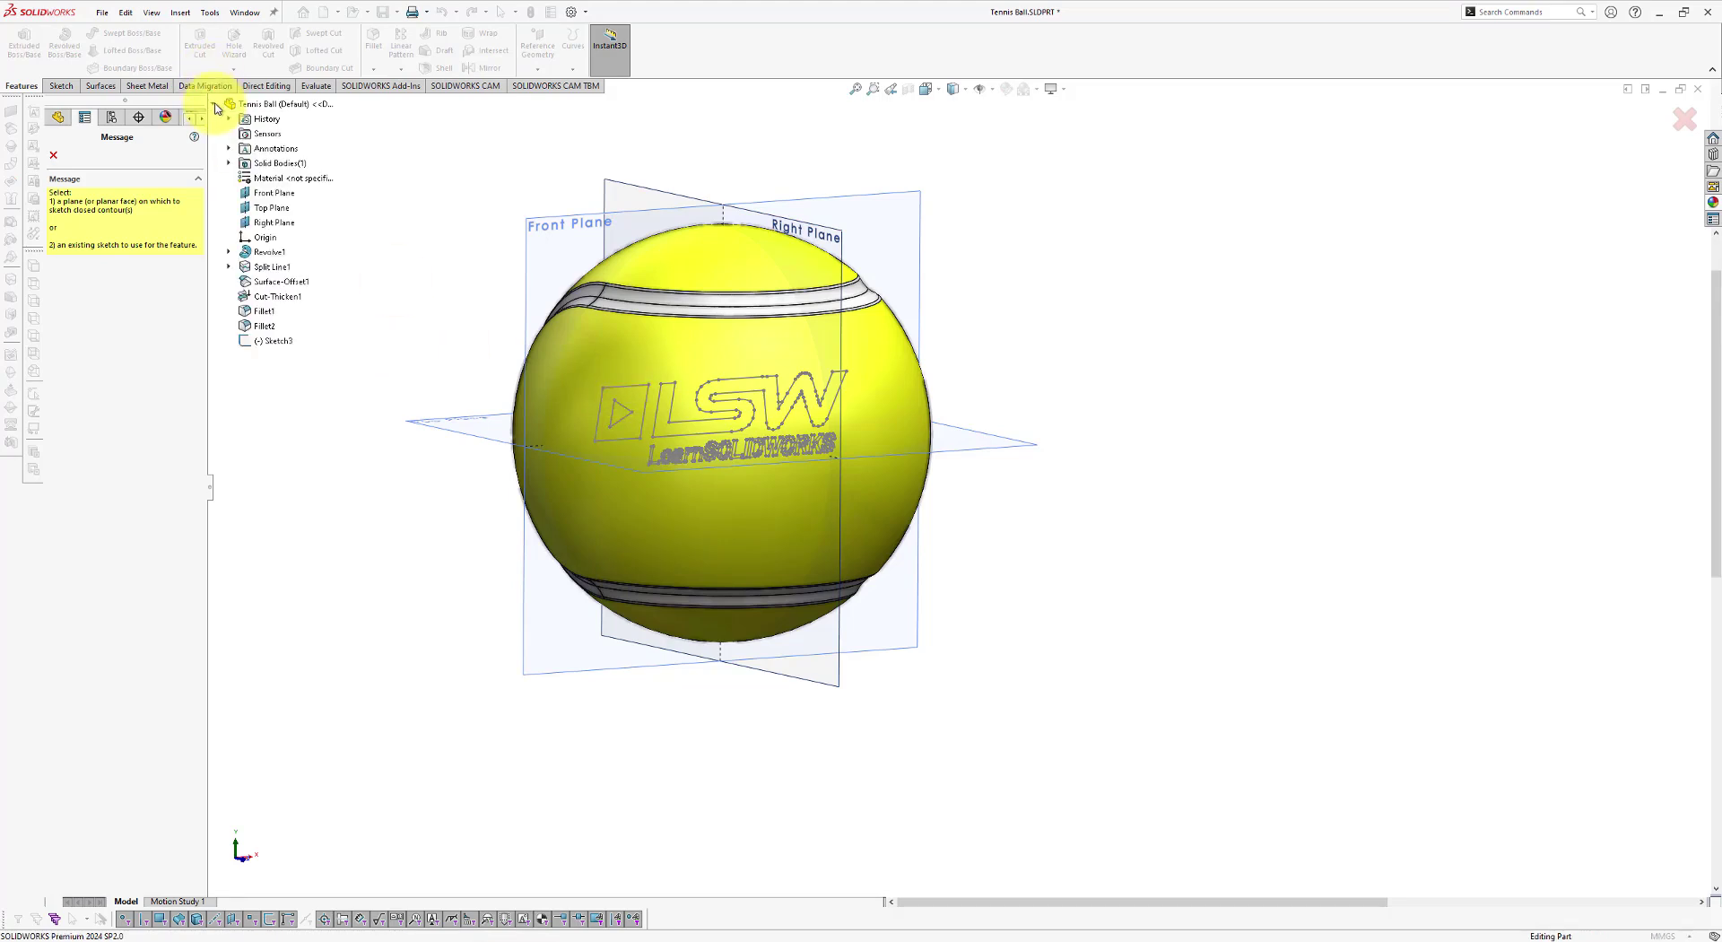
click(275, 343)
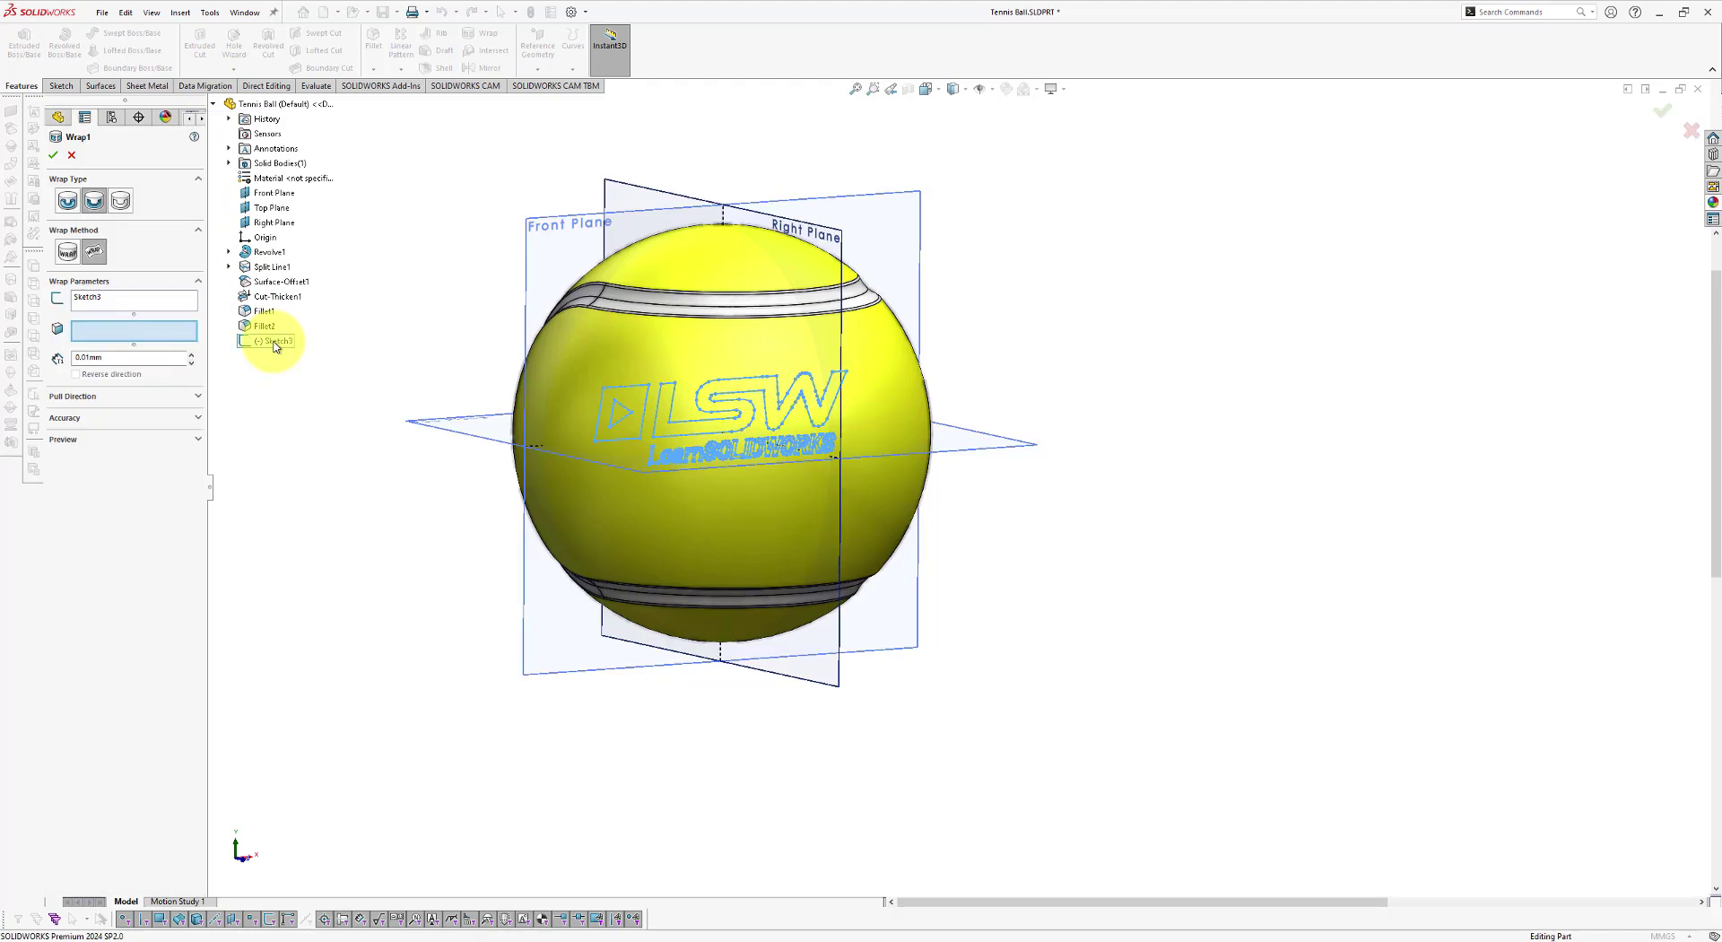
click(66, 202)
click(88, 203)
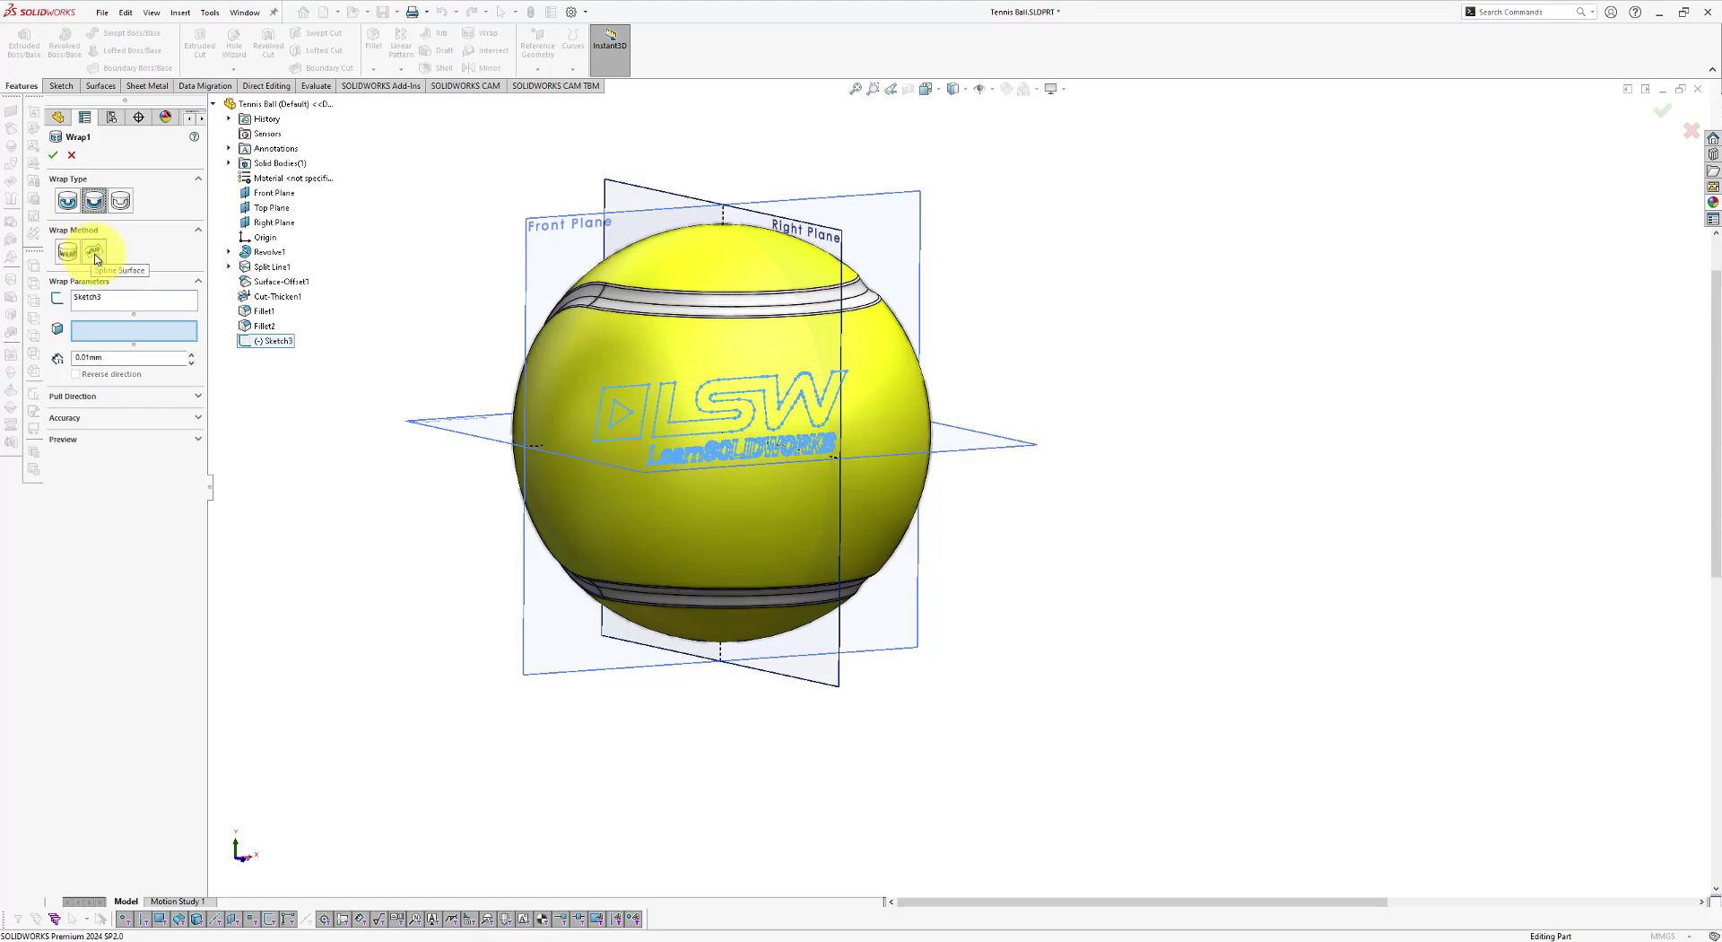
click(95, 253)
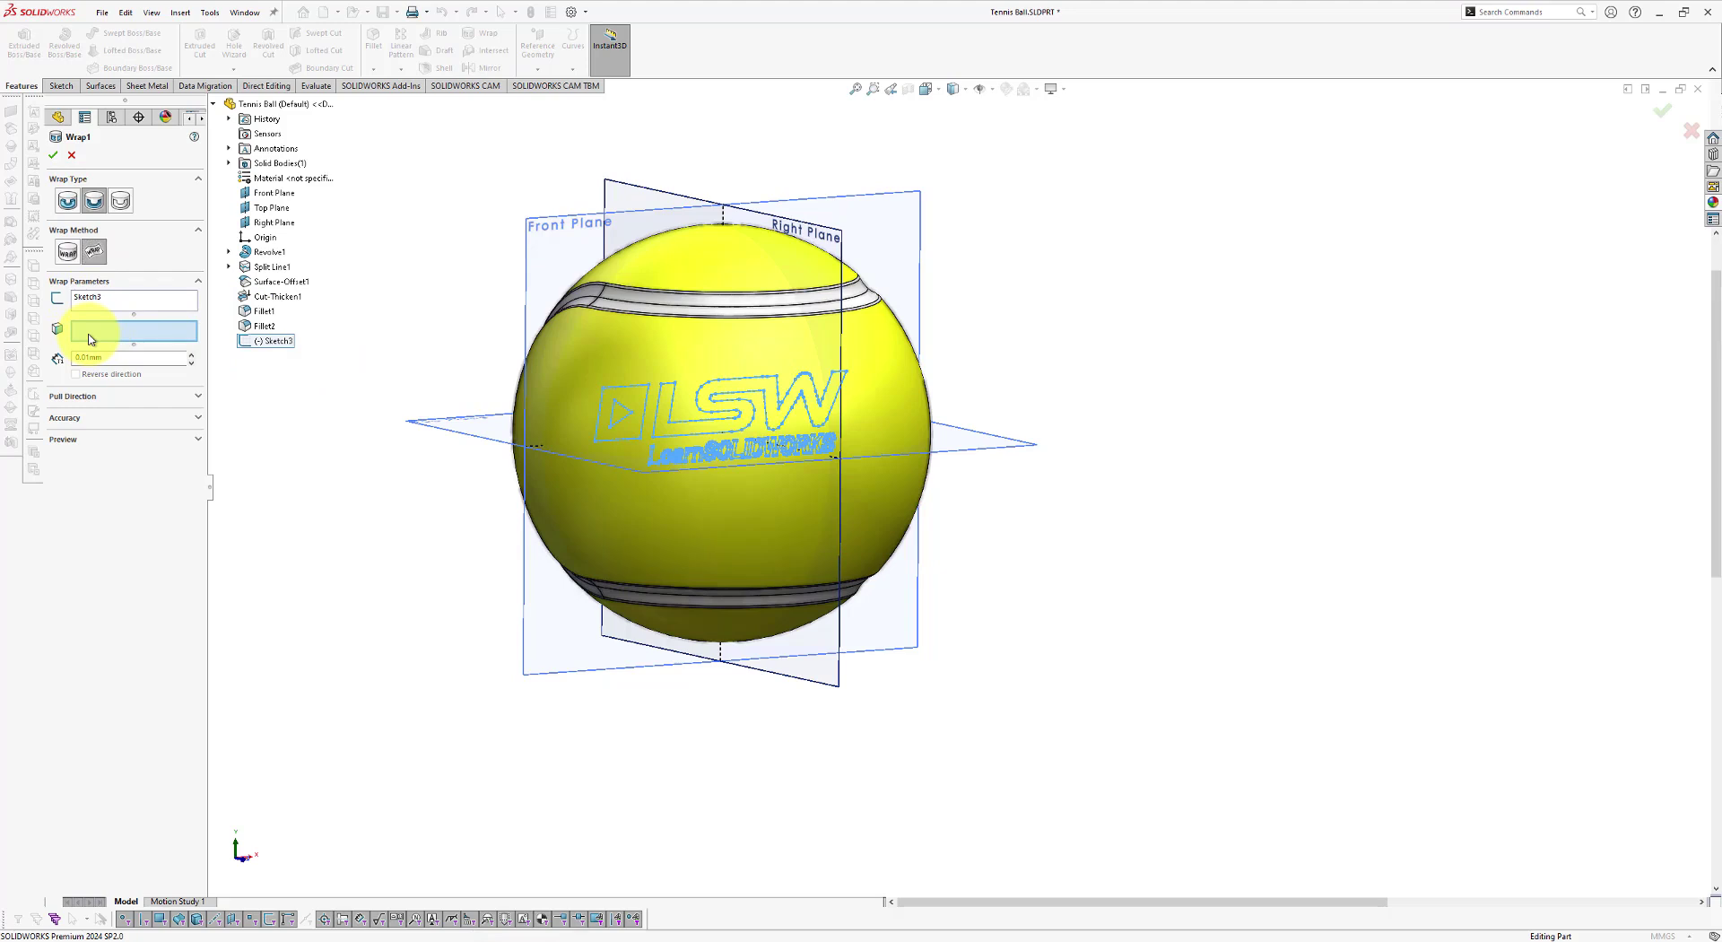
click(731, 360)
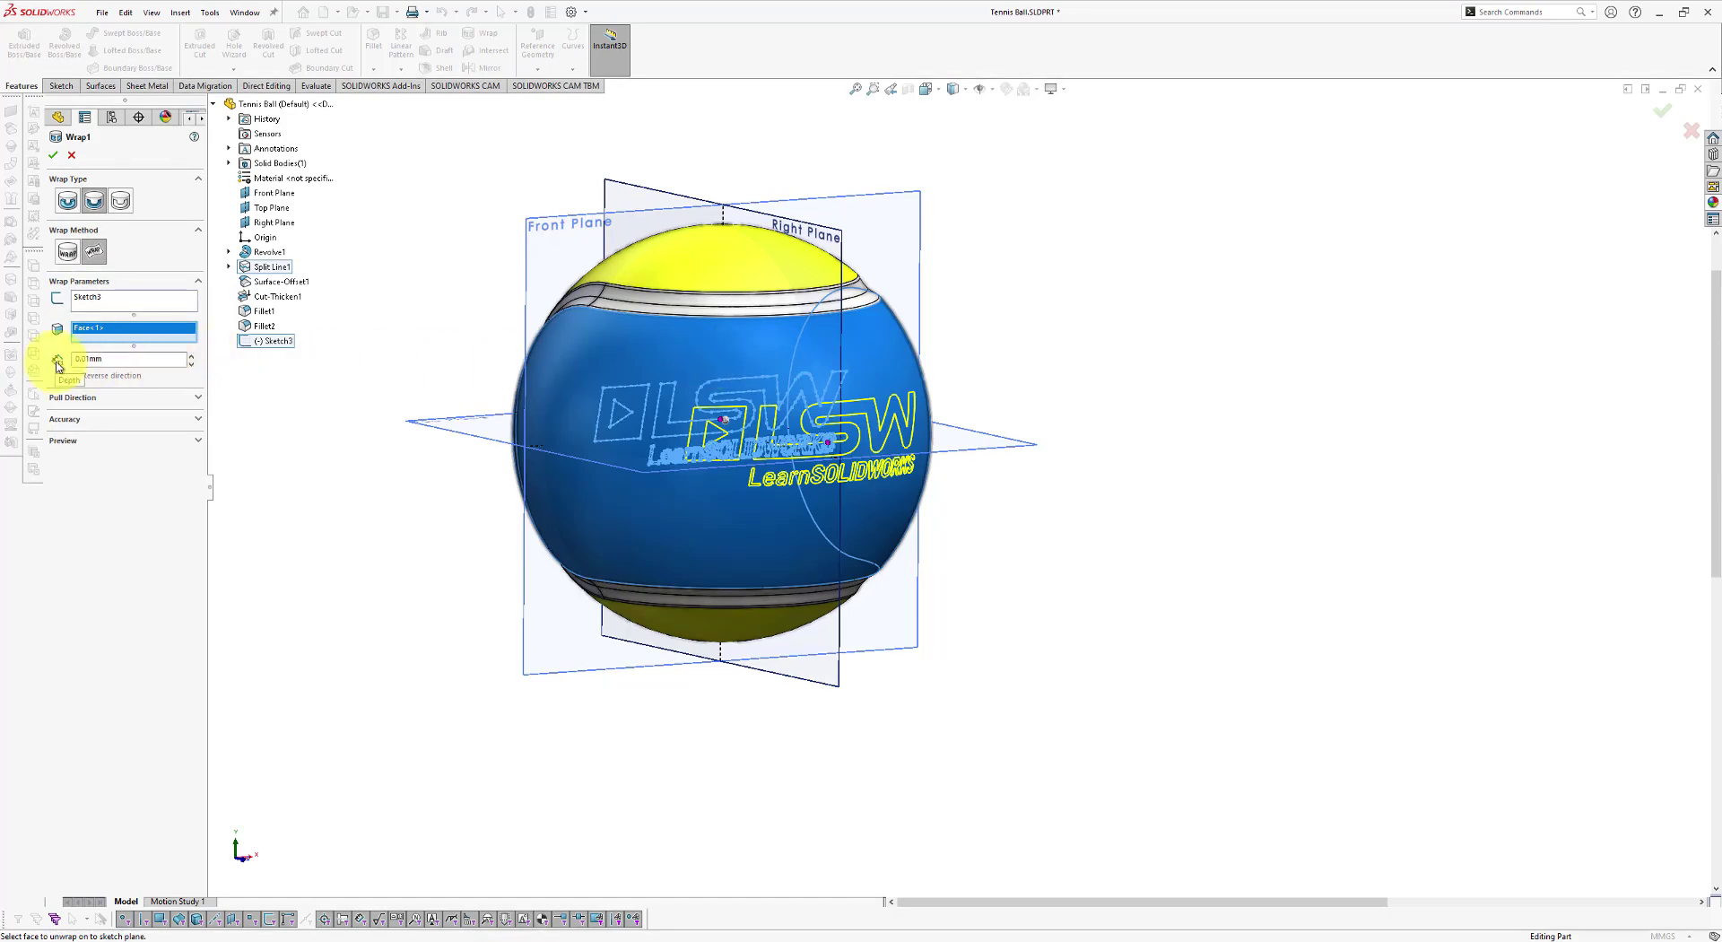
click(125, 362)
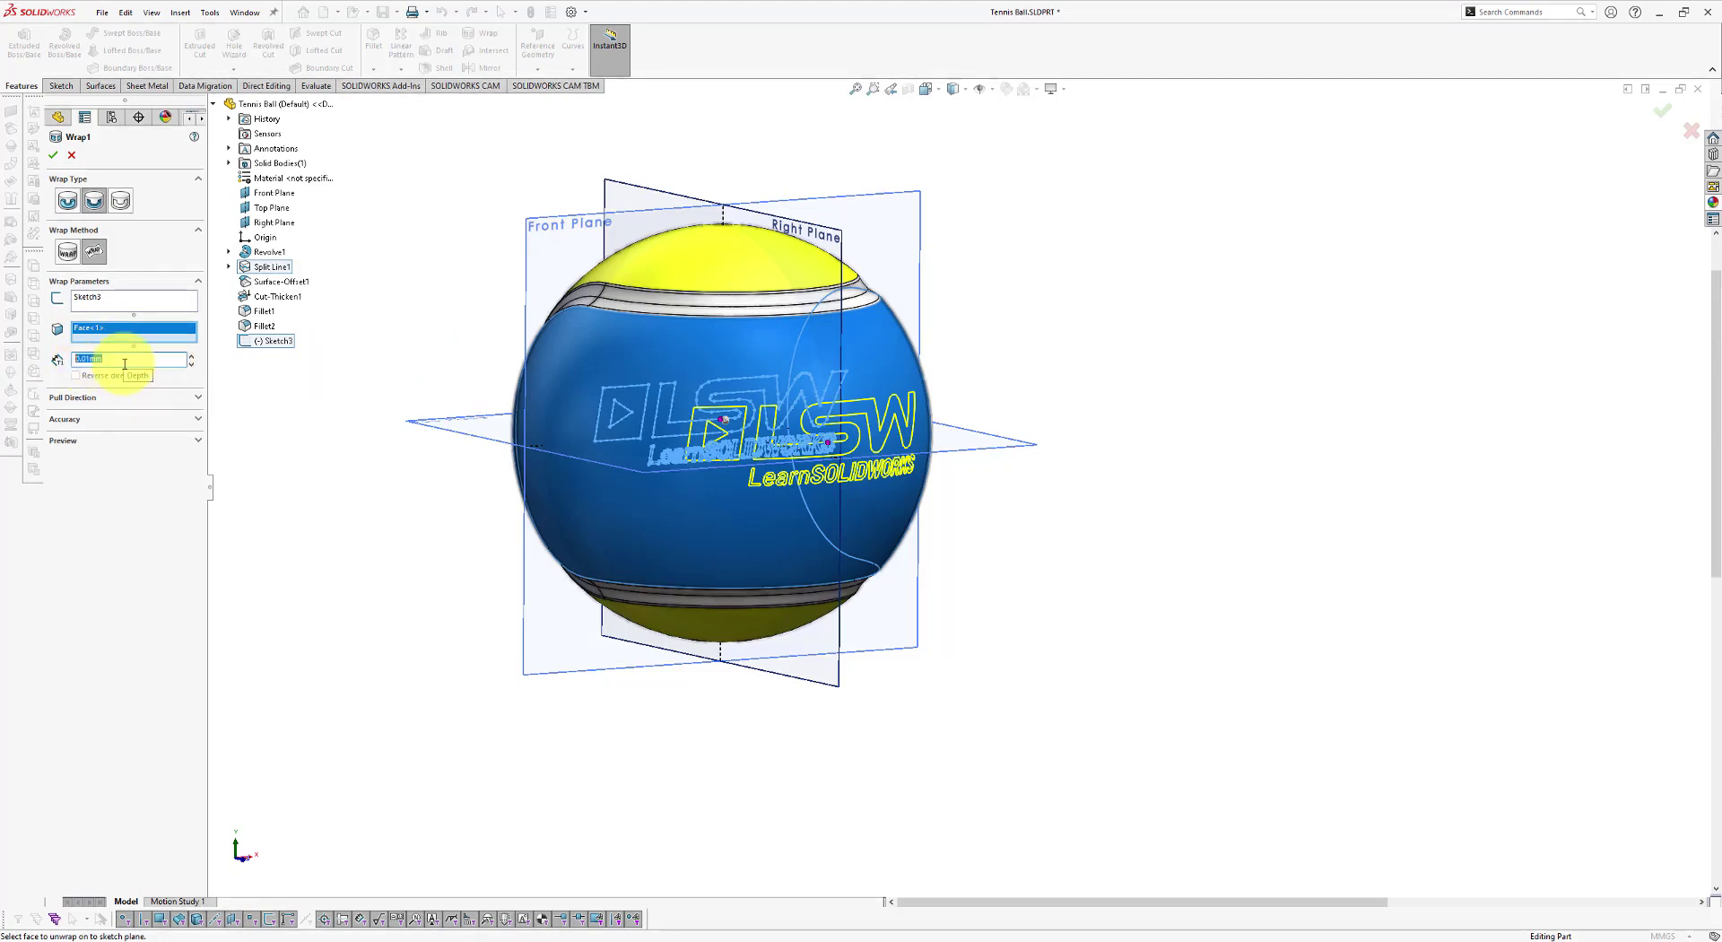
text(.)
click(54, 155)
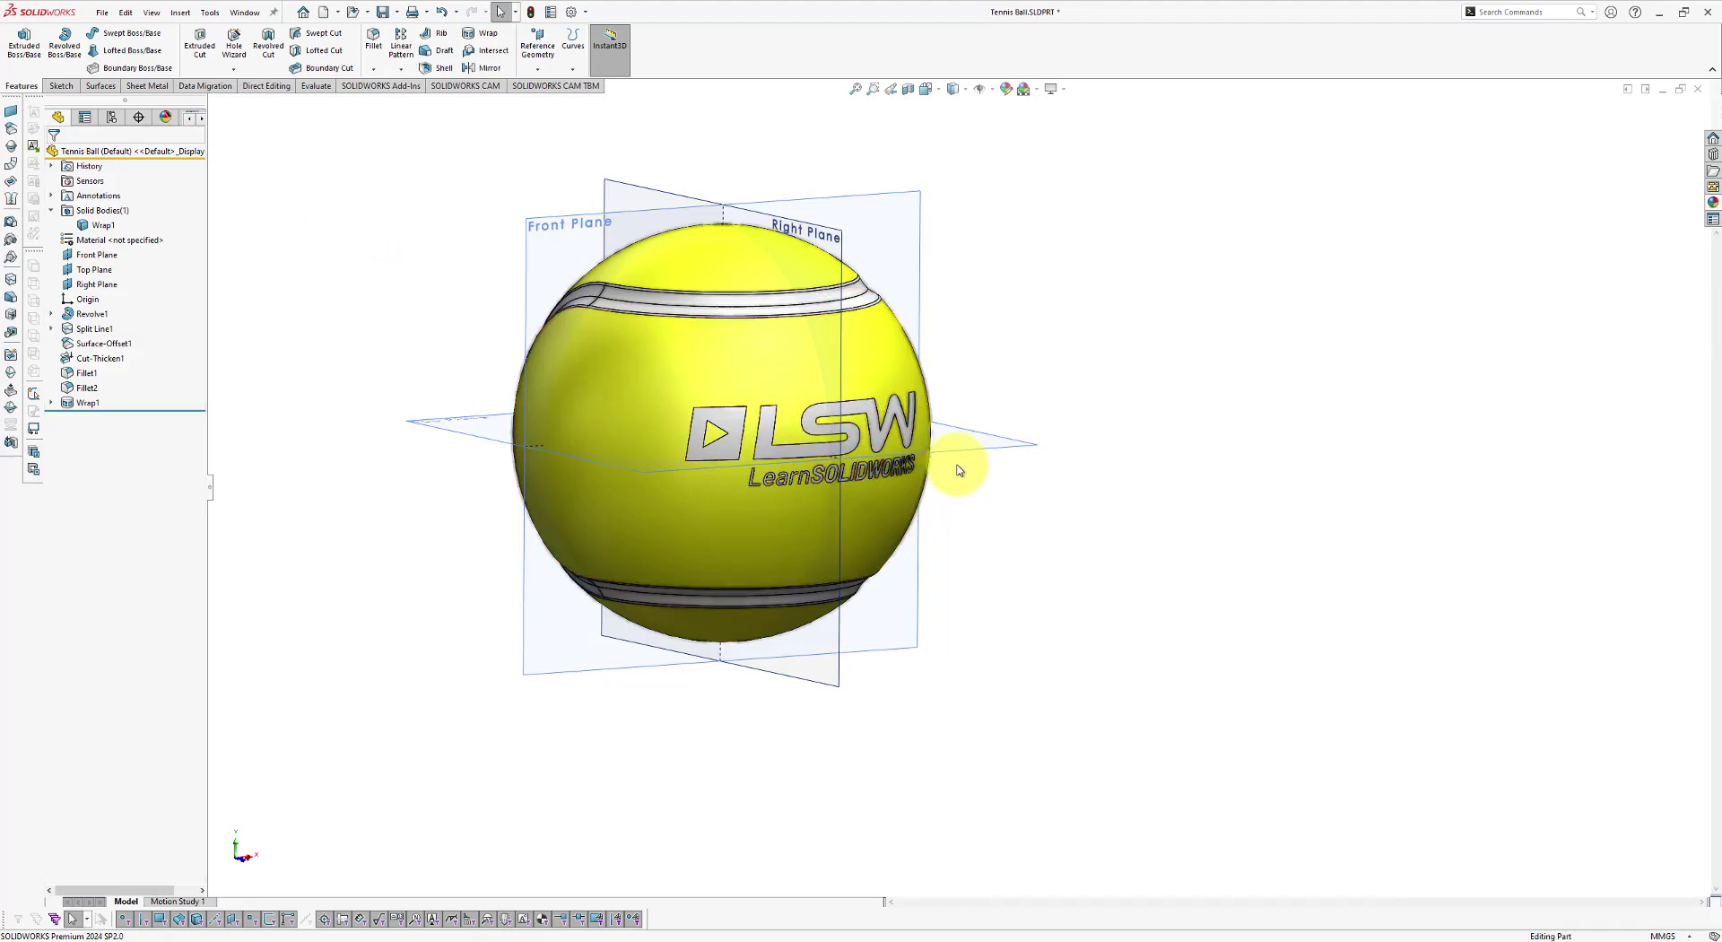
Step: Apply a black color (RGB 0, 0, 0) to the debossed logo wrap feature in all display states
scroll(942, 462, down, 2)
scroll(924, 458, down, 2)
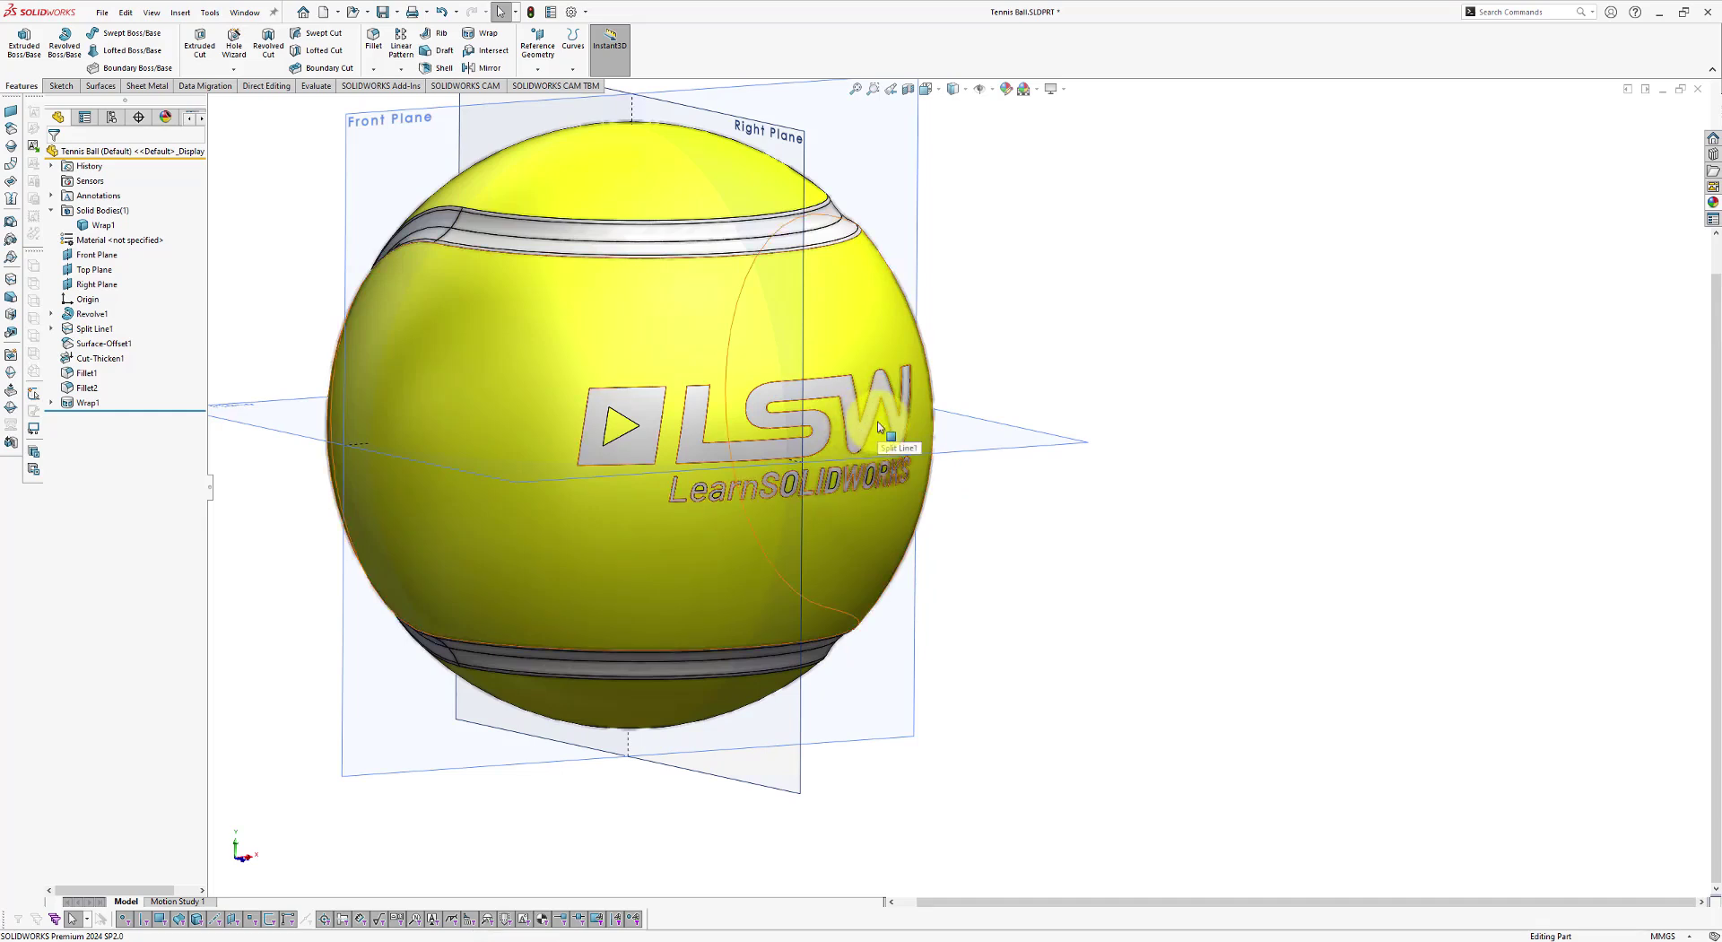
click(85, 404)
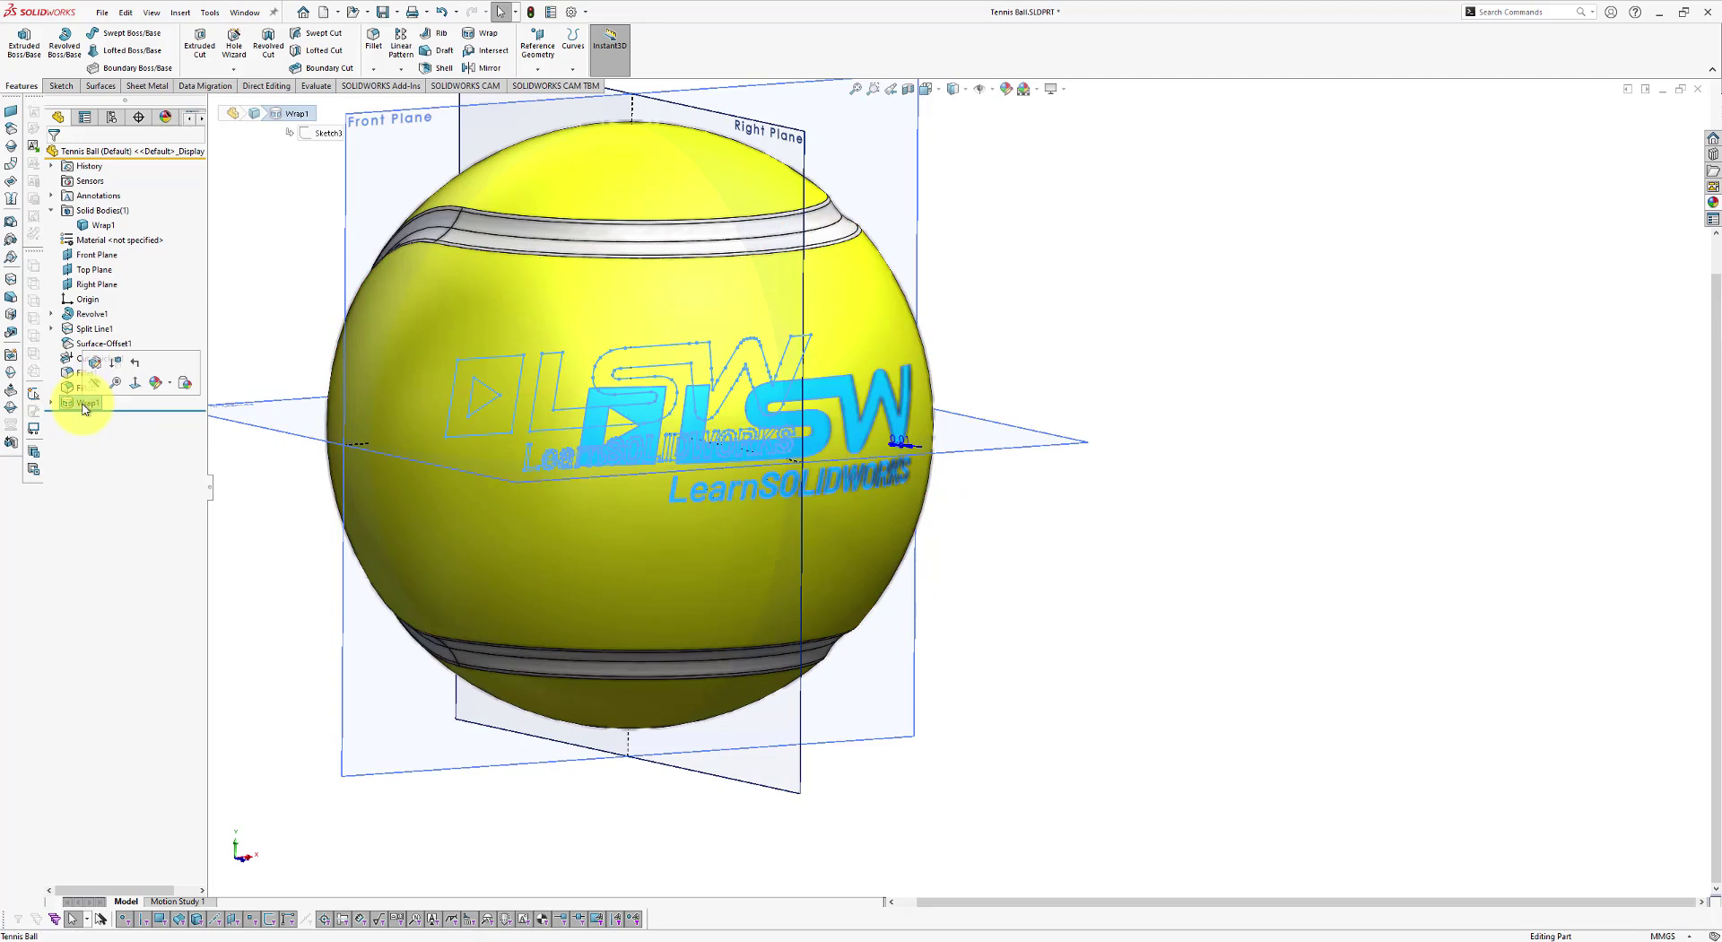
click(169, 388)
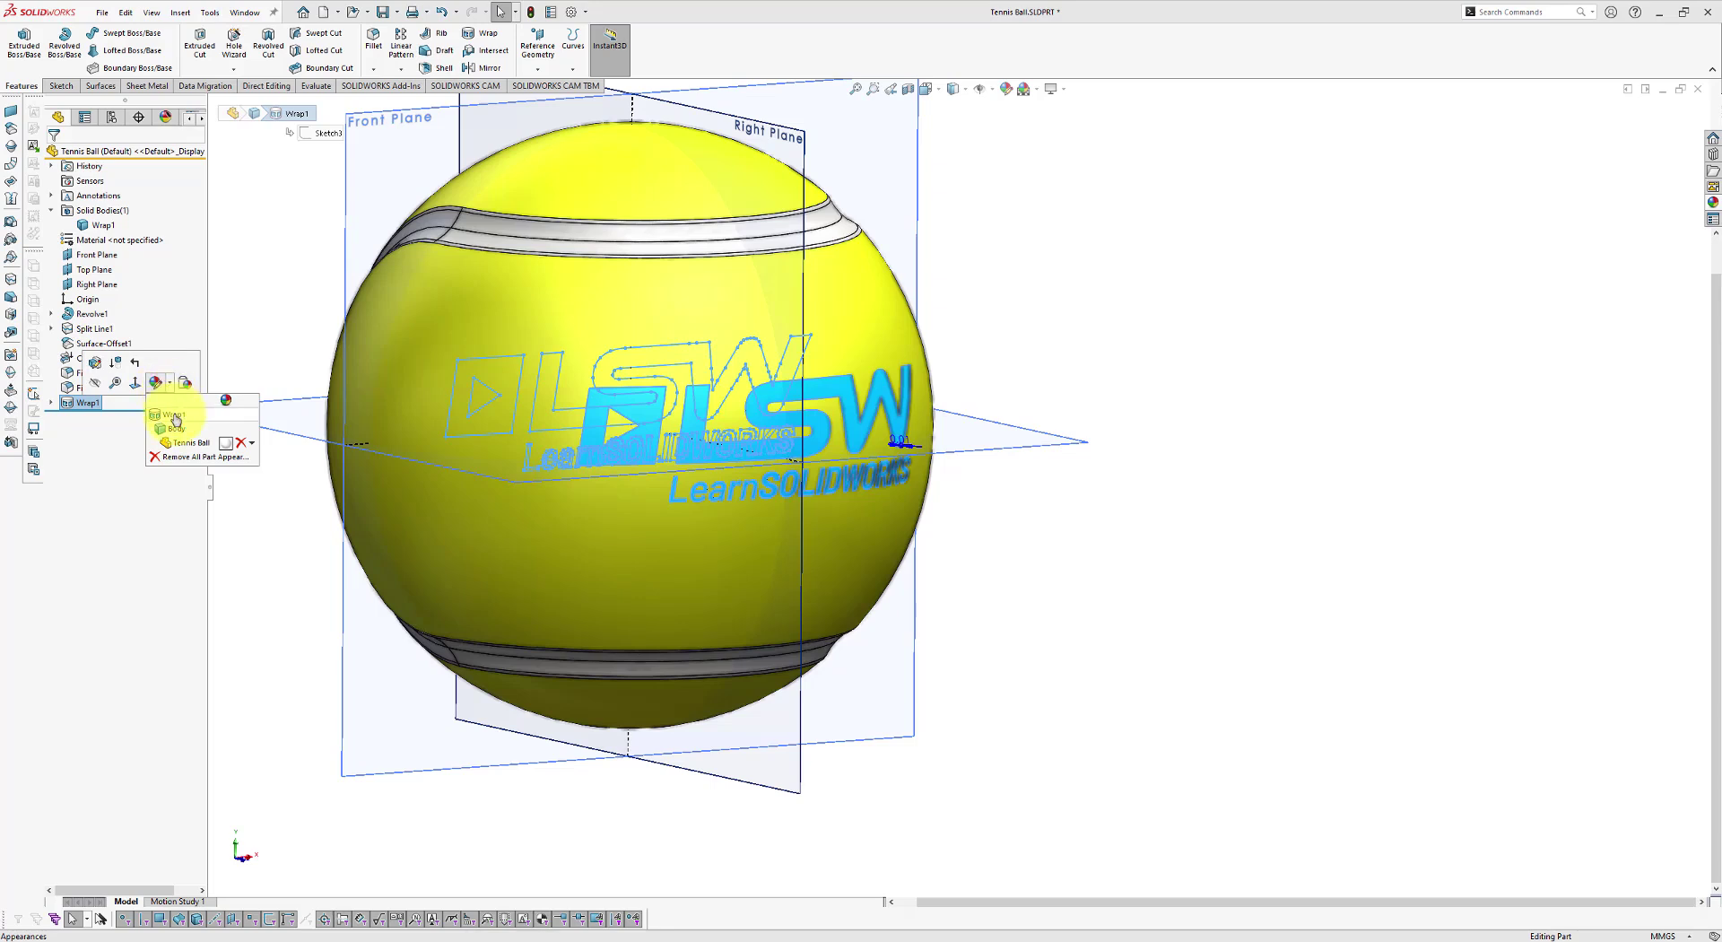
click(175, 419)
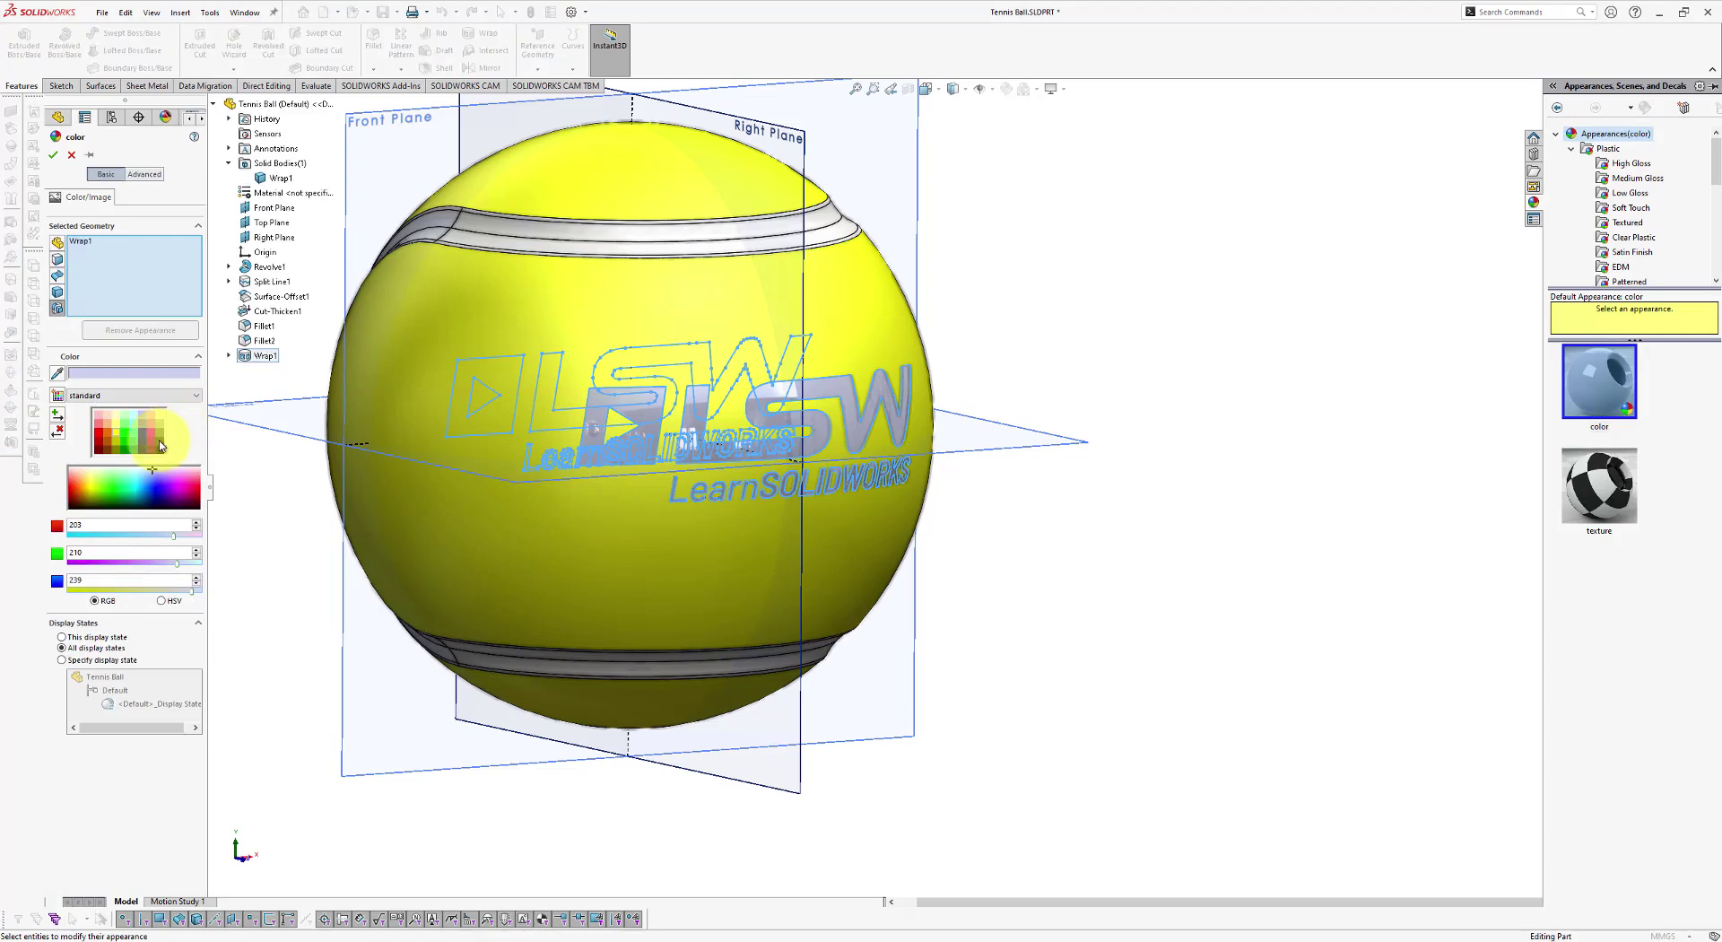
click(161, 447)
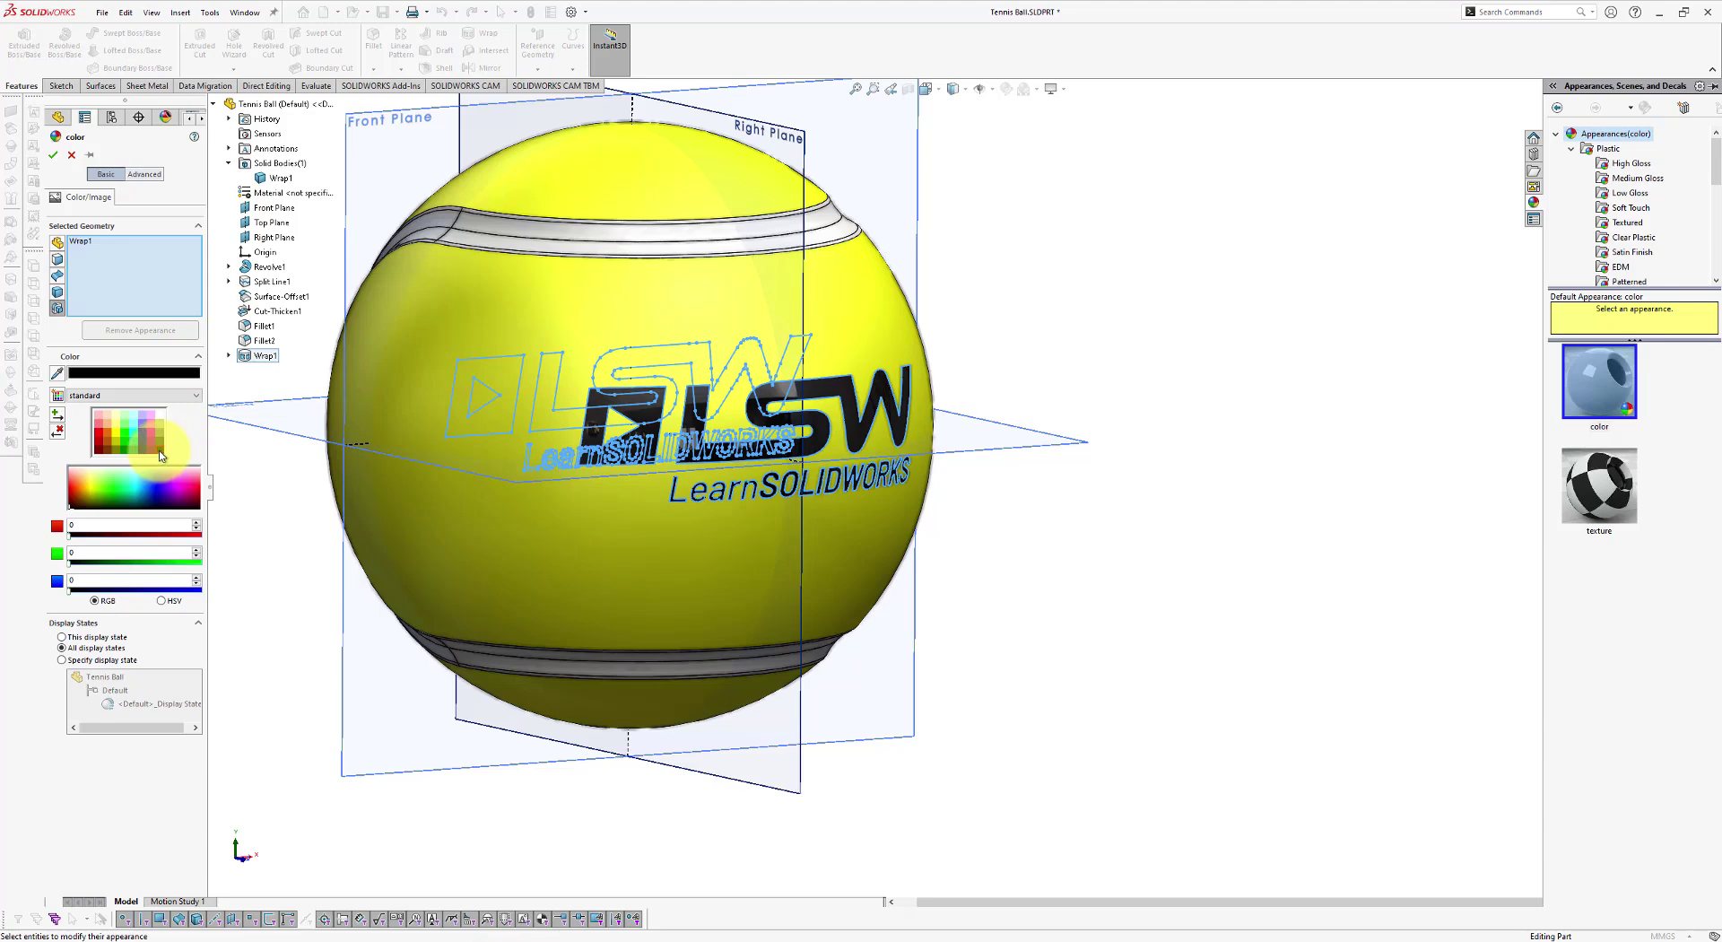
click(52, 161)
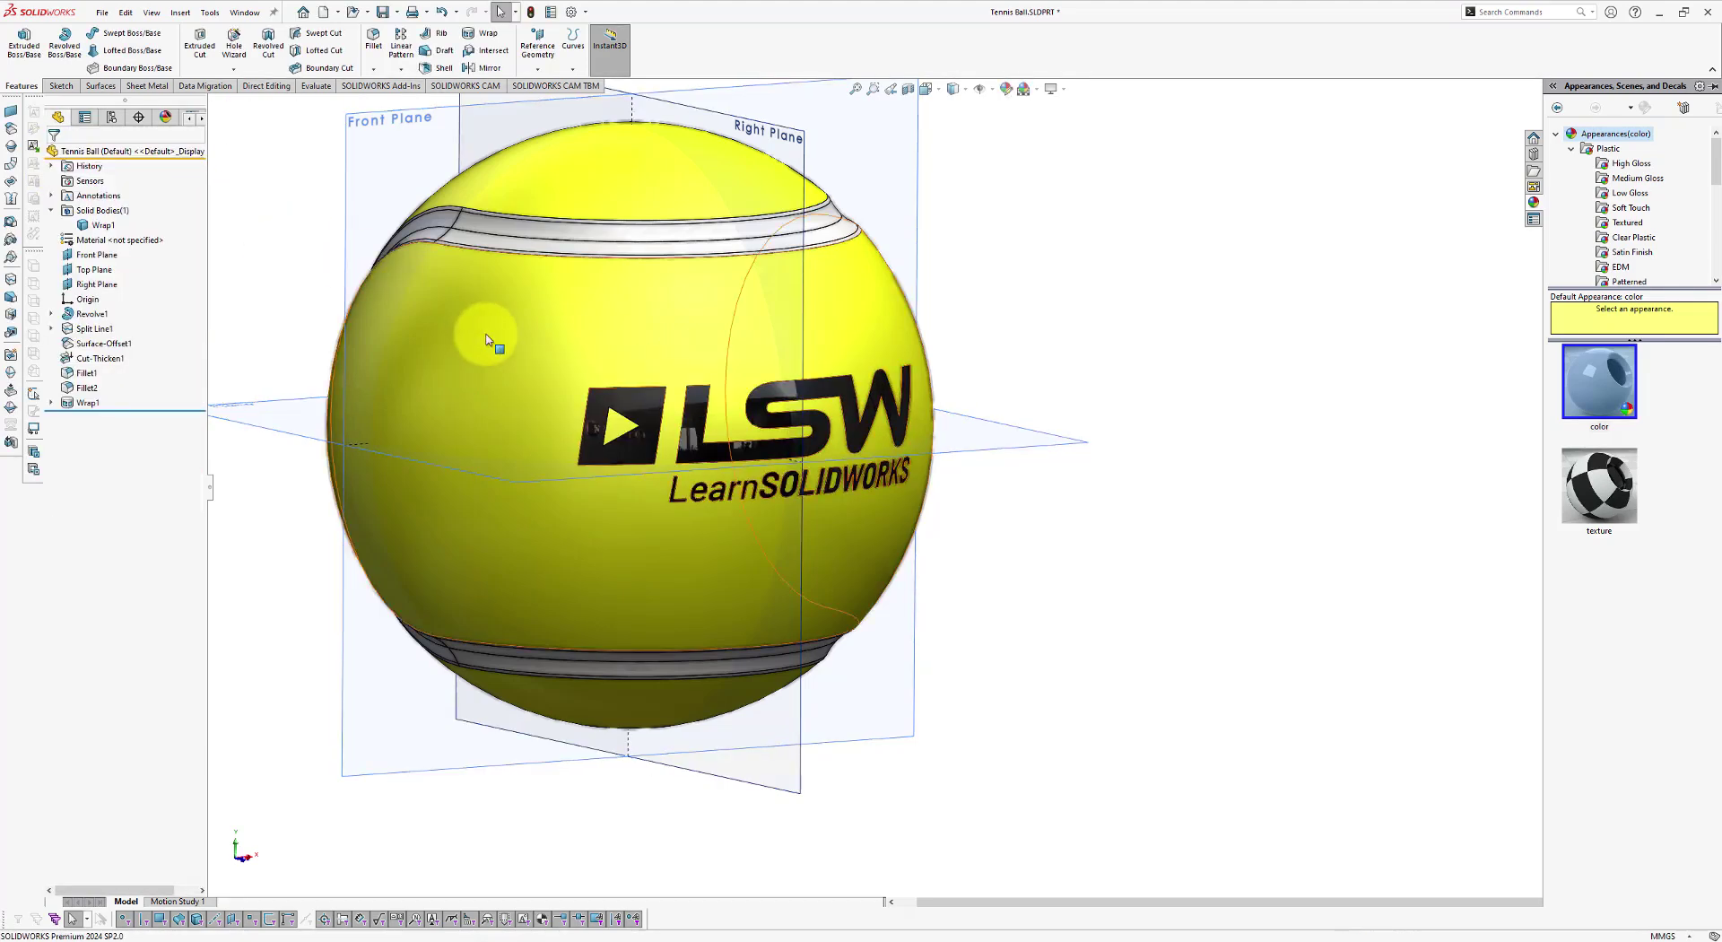
click(339, 303)
Step: Hide all types of reference items, including the planes, around the tennis ball
middle_drag(861, 338, 642, 335)
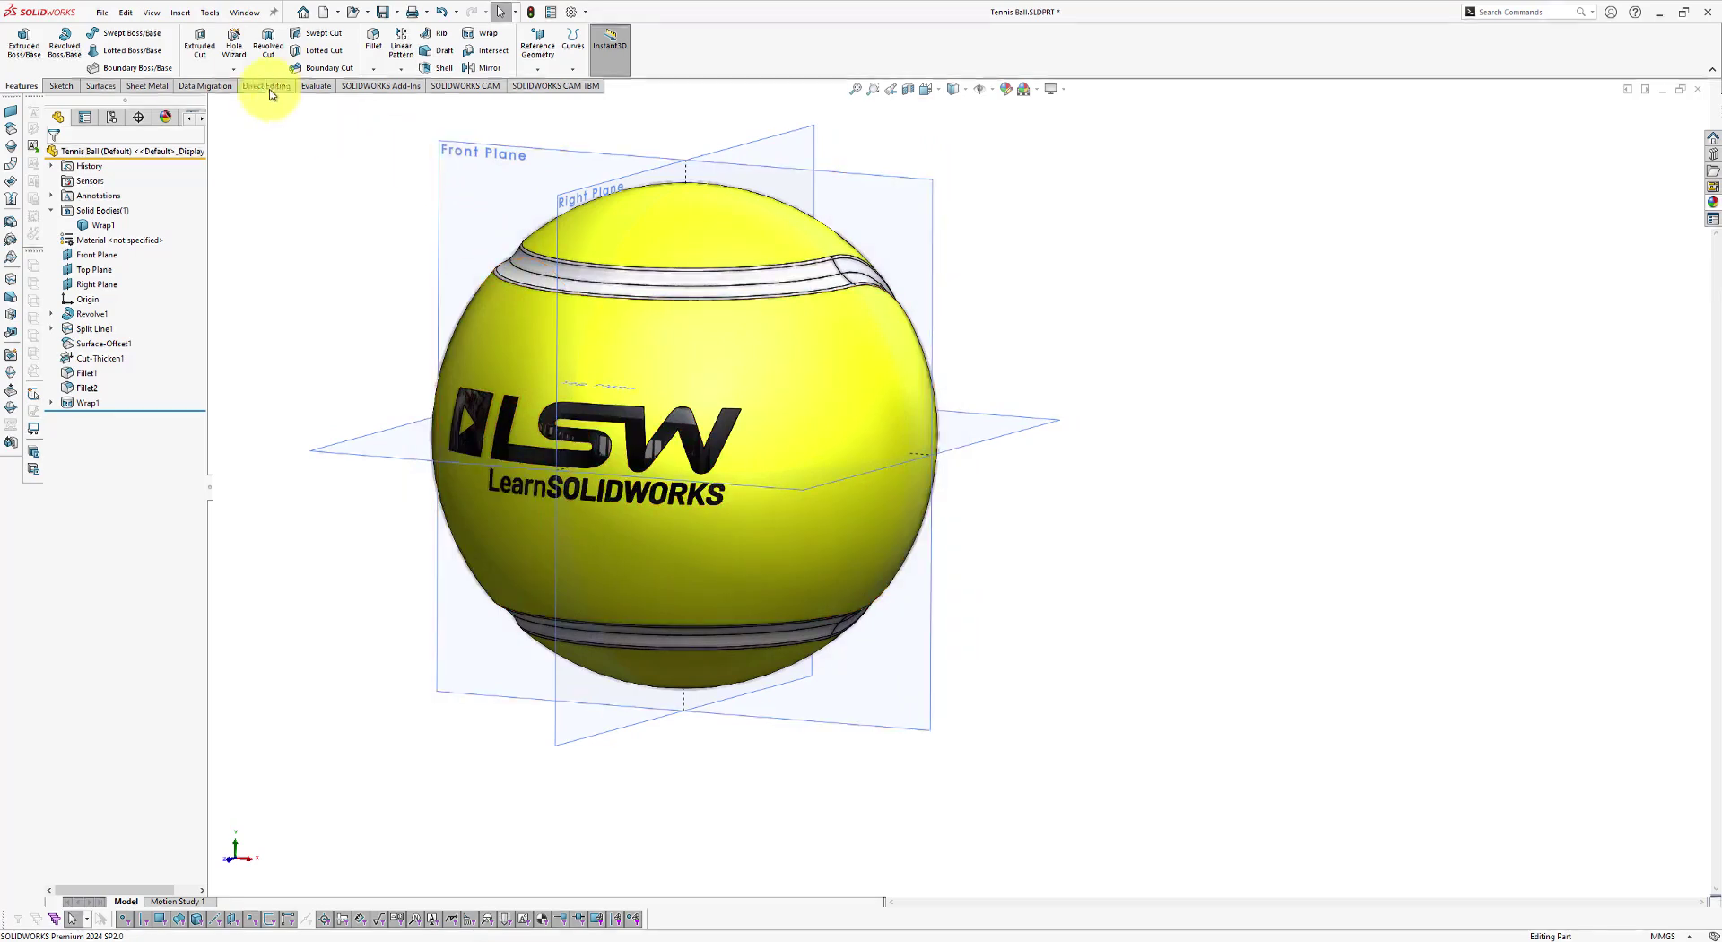
click(151, 12)
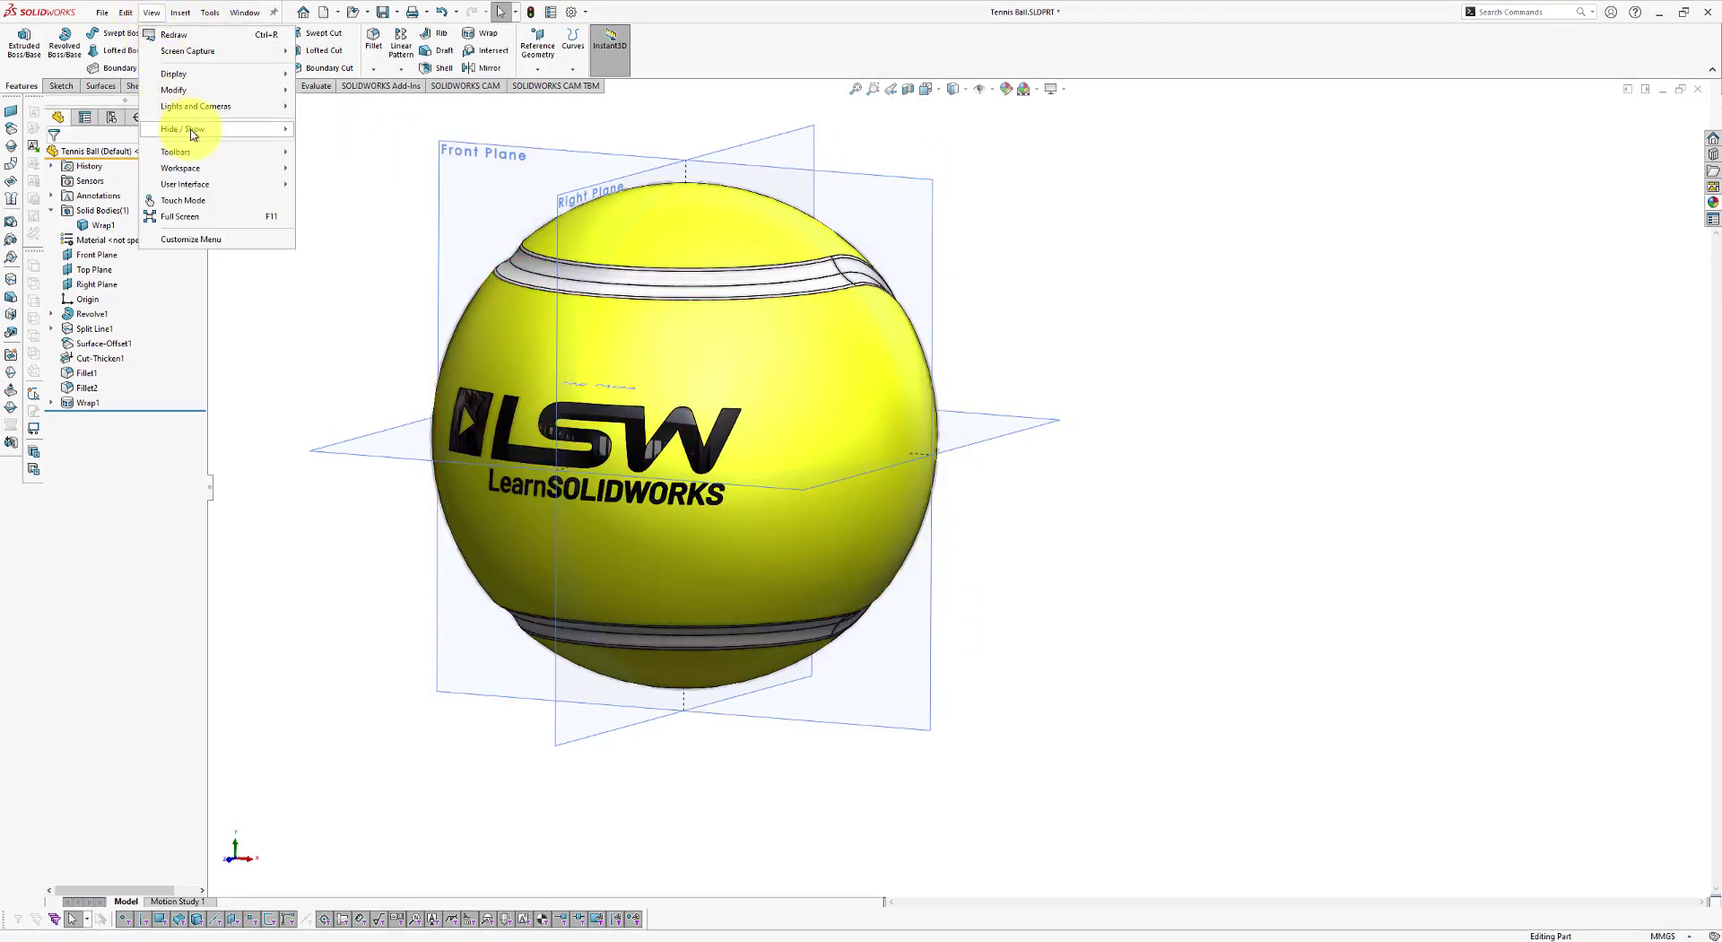
mouse_move(191, 133)
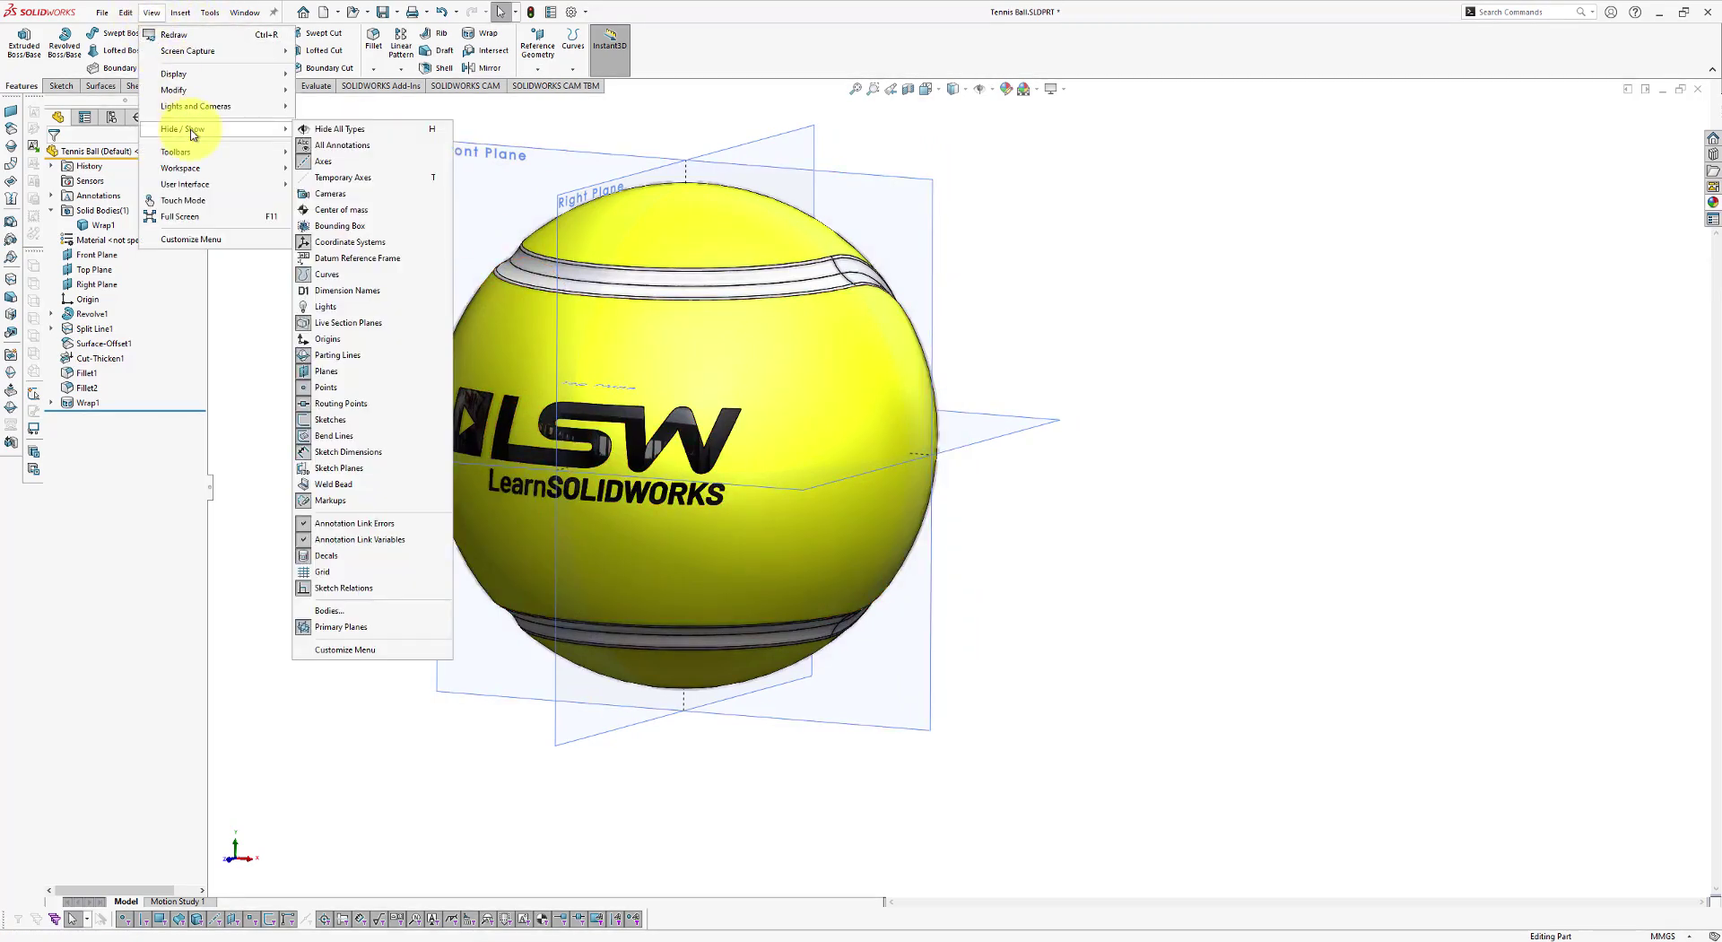
click(338, 133)
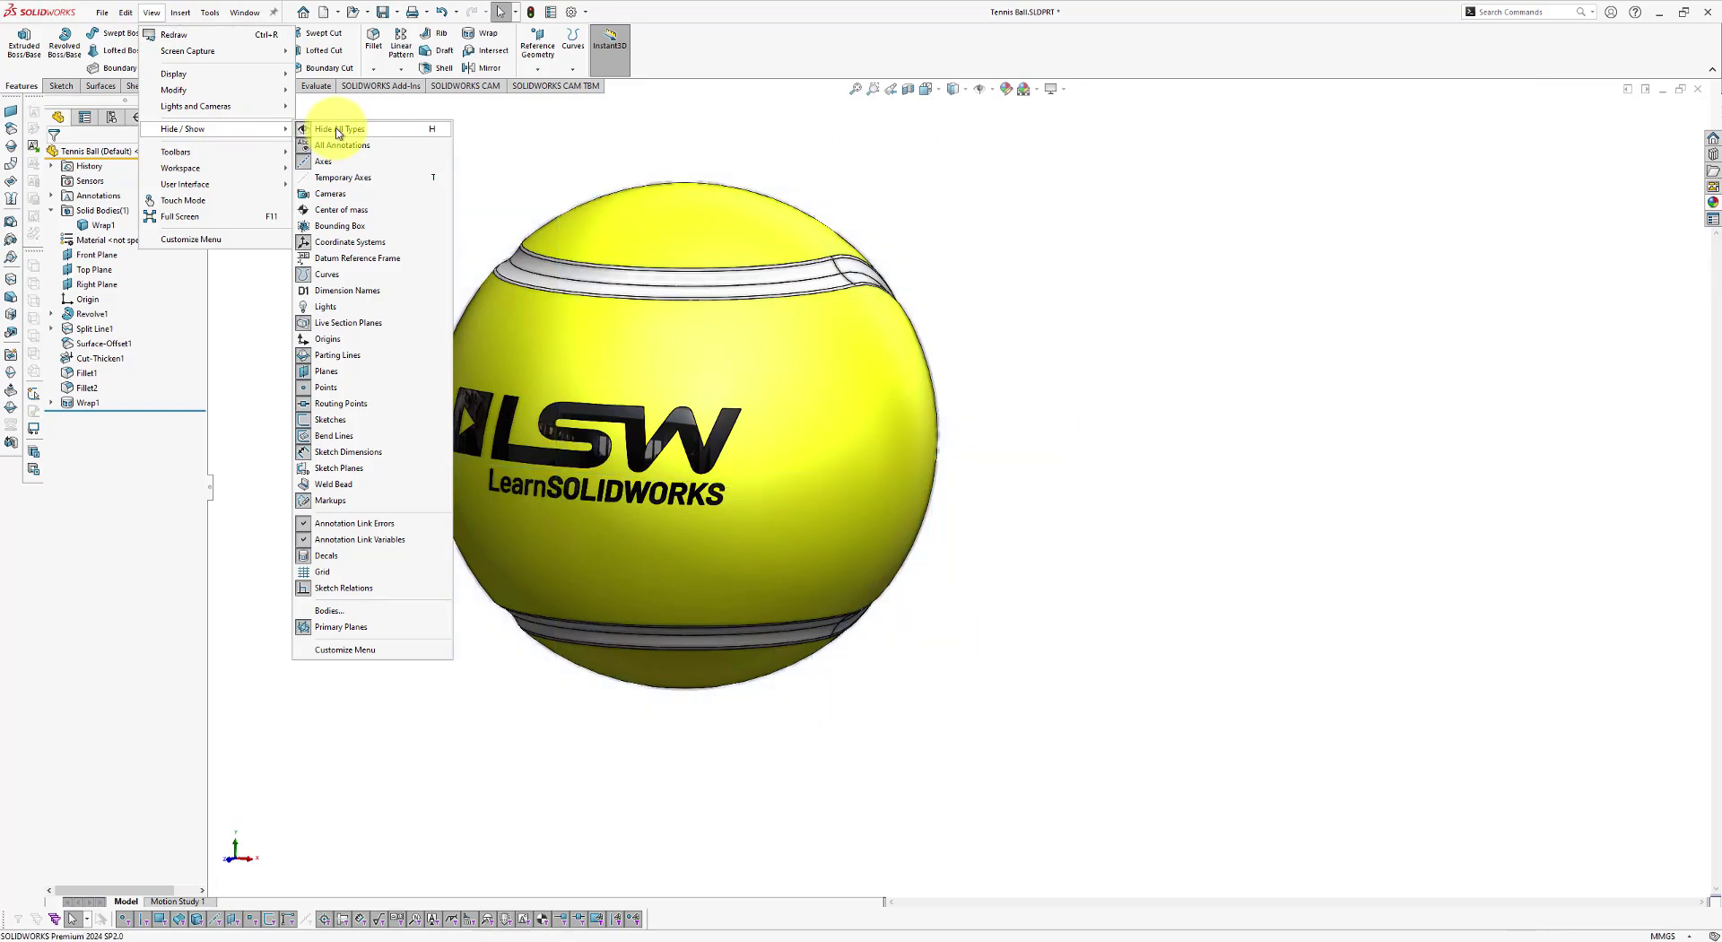
click(485, 131)
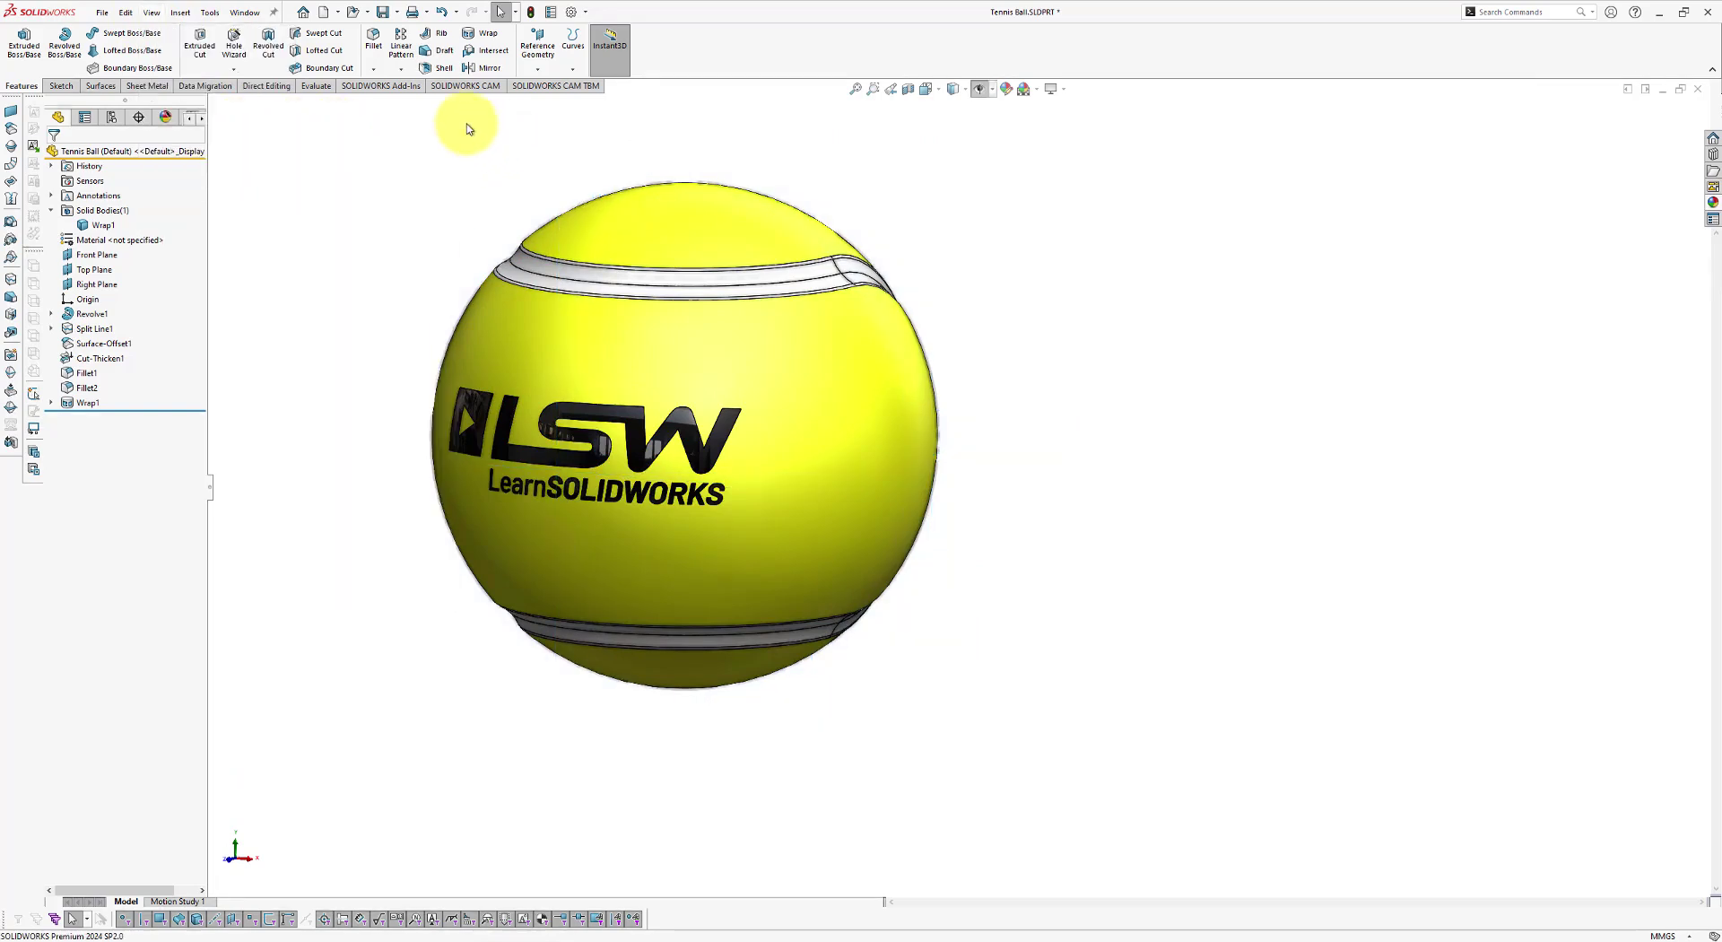
Step: Display the tennis ball in Perspective view and fit it to the graphics area
click(151, 12)
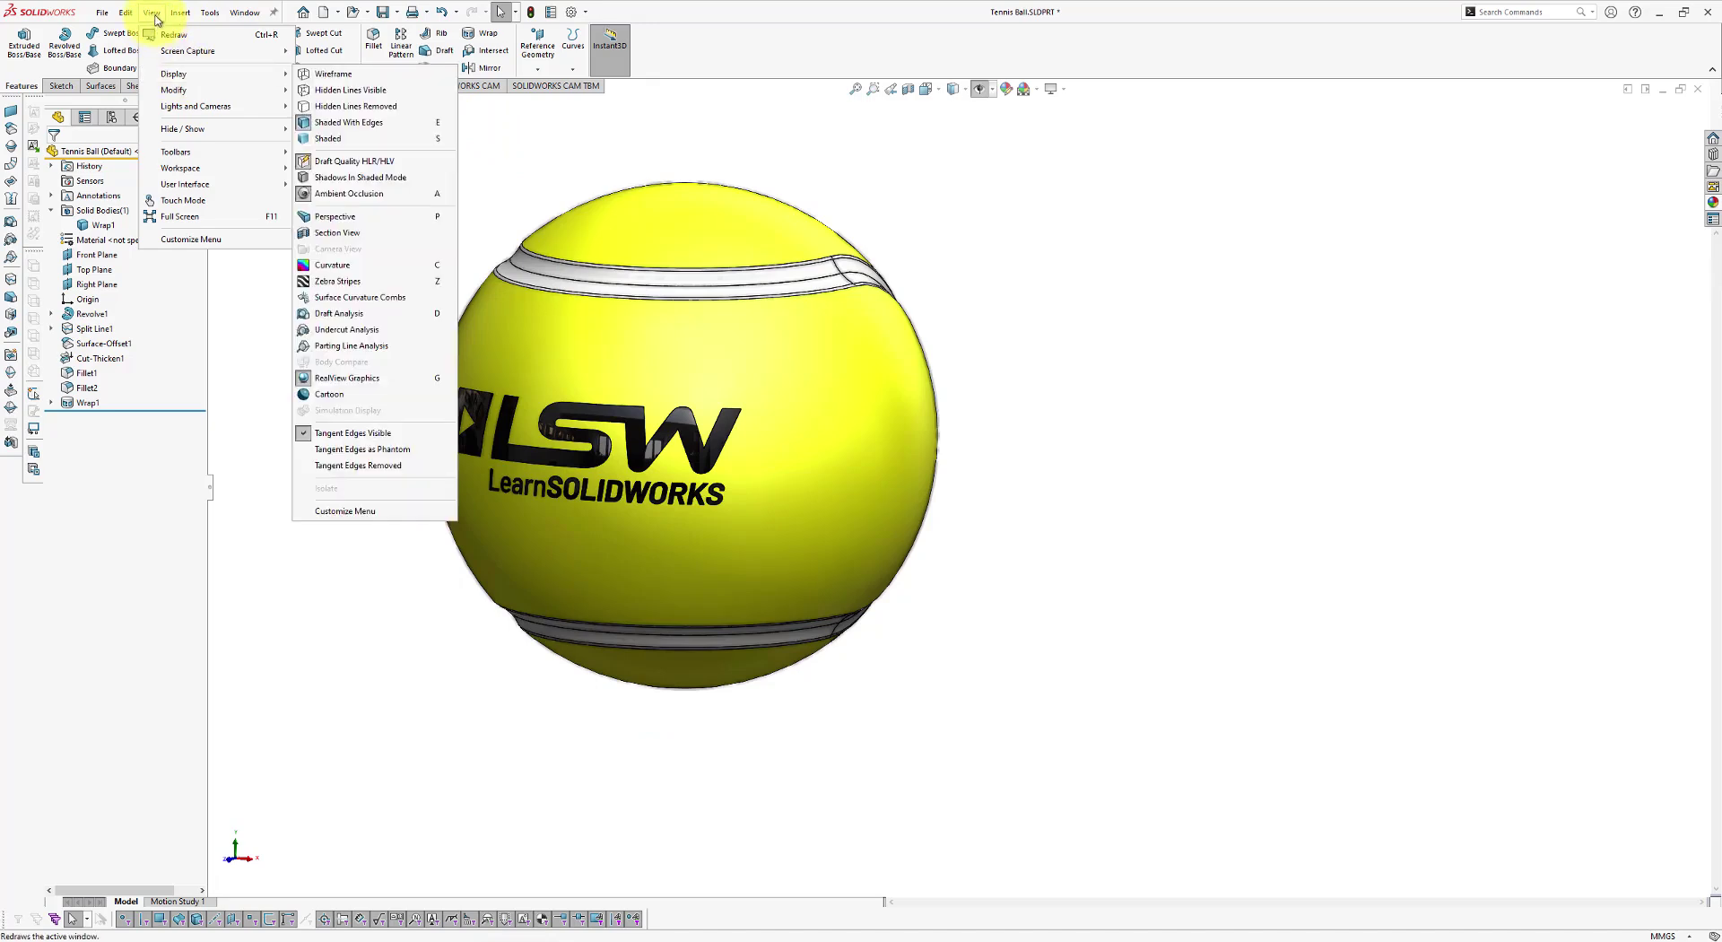
mouse_move(188, 73)
click(361, 217)
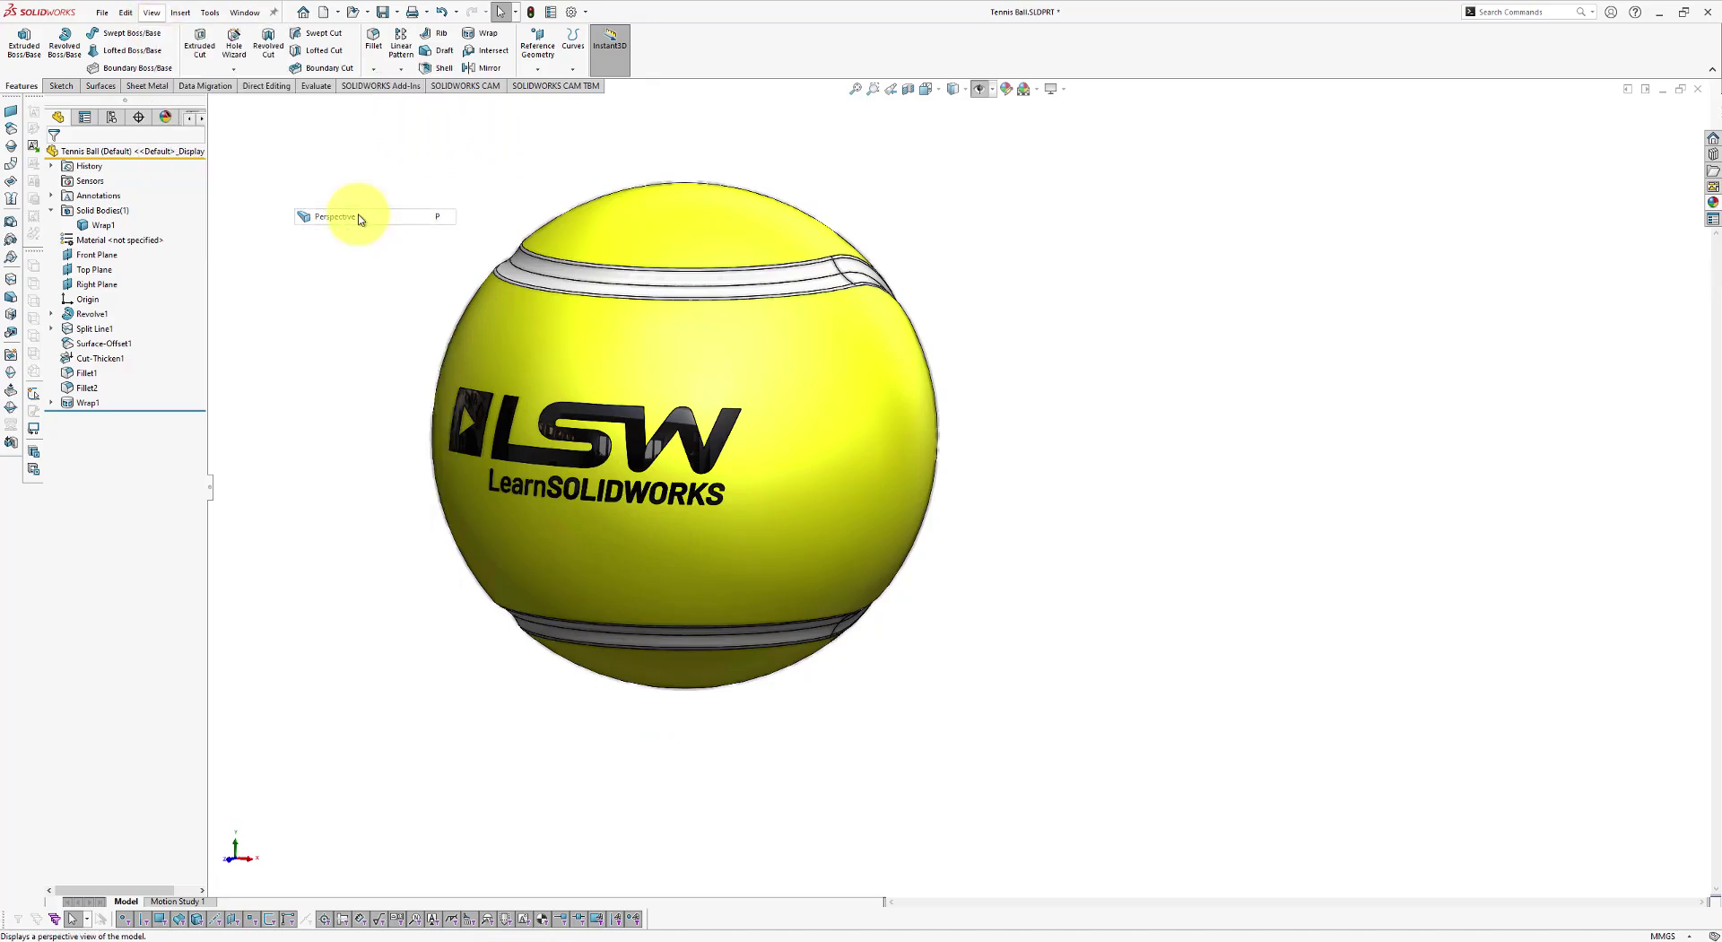
key(f)
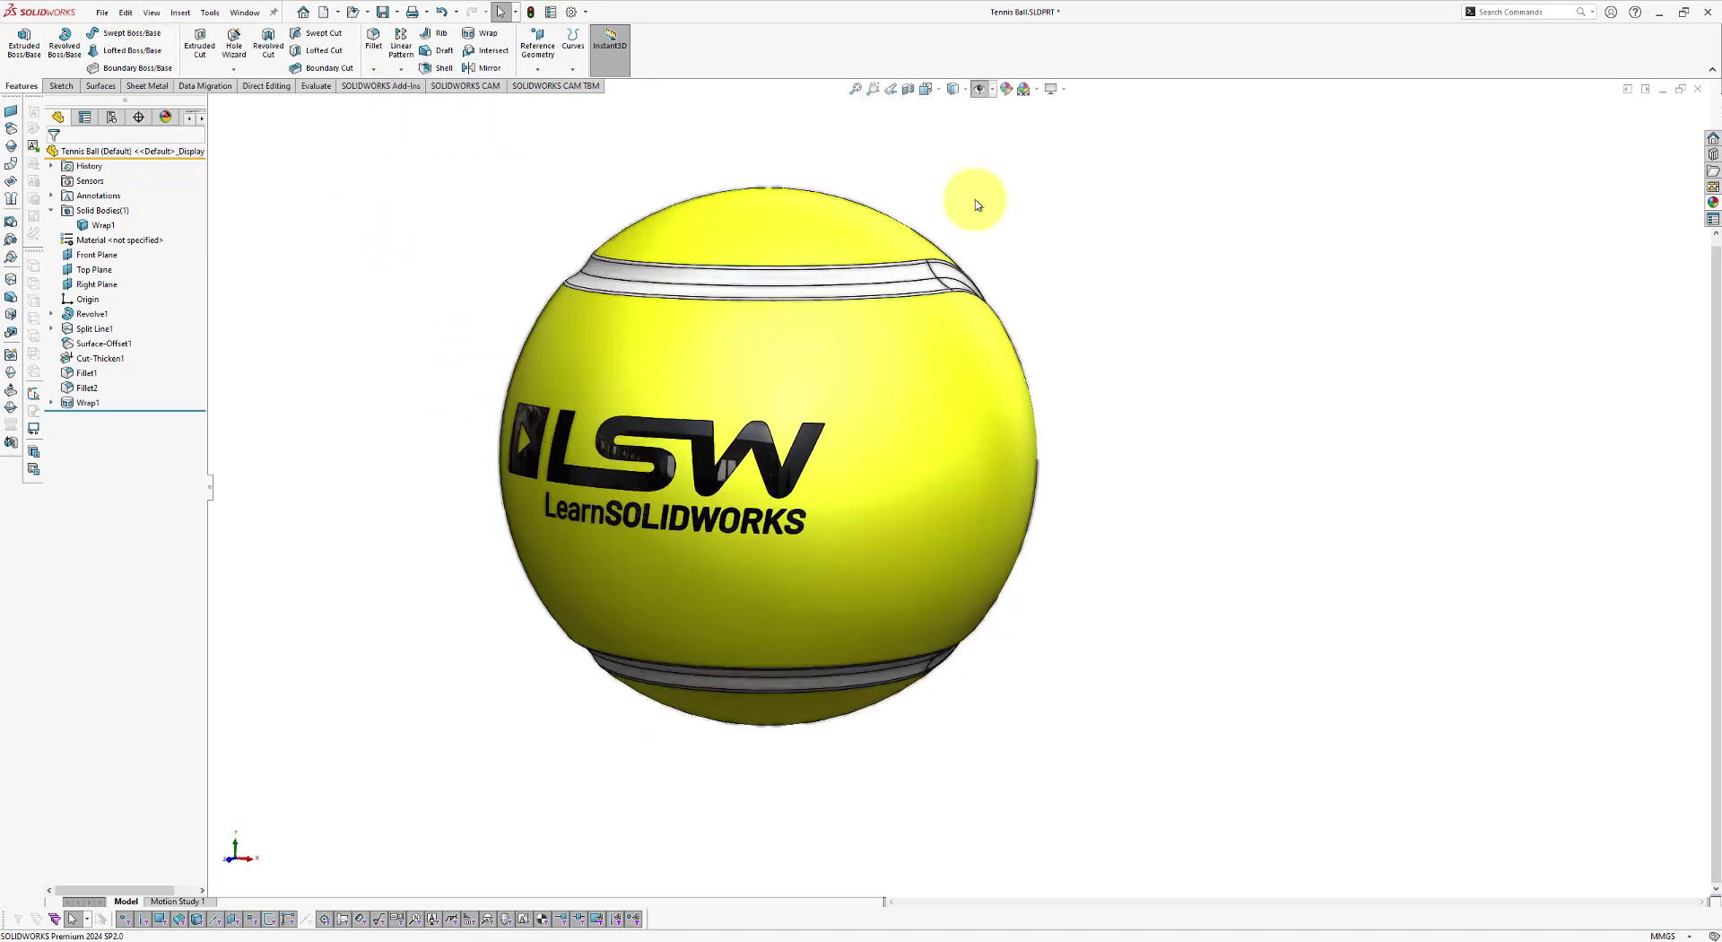
Step: Turn on Shadows in Shaded Mode for the tennis ball and save the part
click(1064, 89)
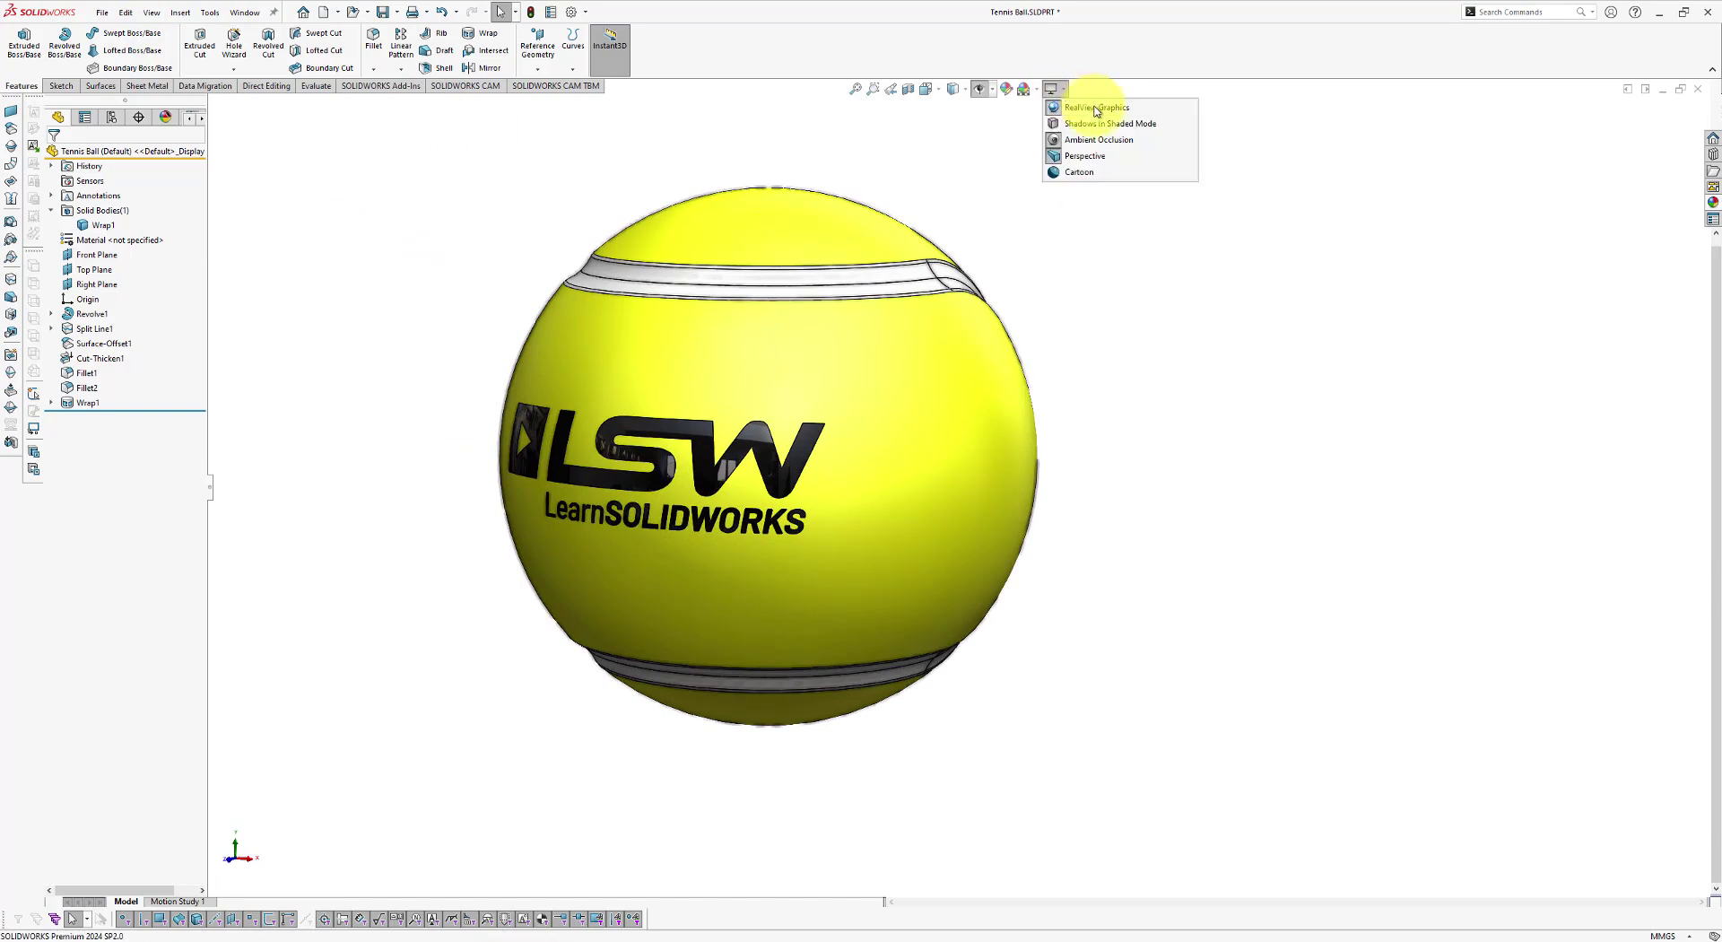
click(1093, 131)
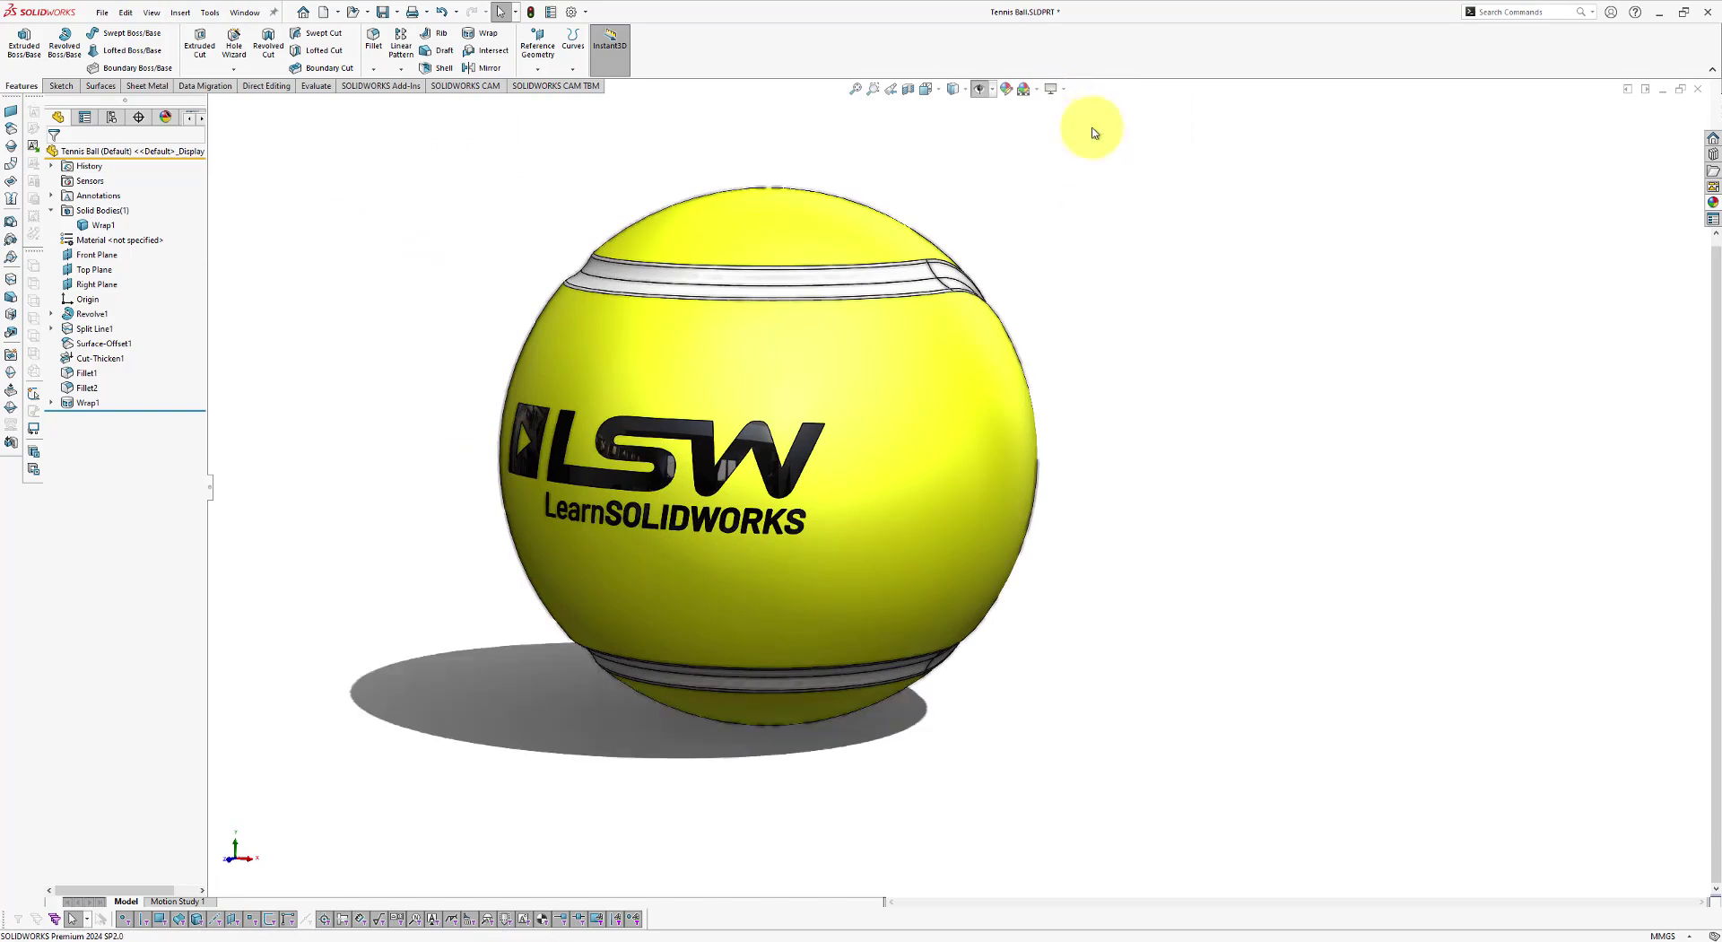
mouse_move(1104, 273)
middle_down()
mouse_move(1157, 260)
mouse_move(1238, 280)
mouse_move(1217, 300)
middle_up()
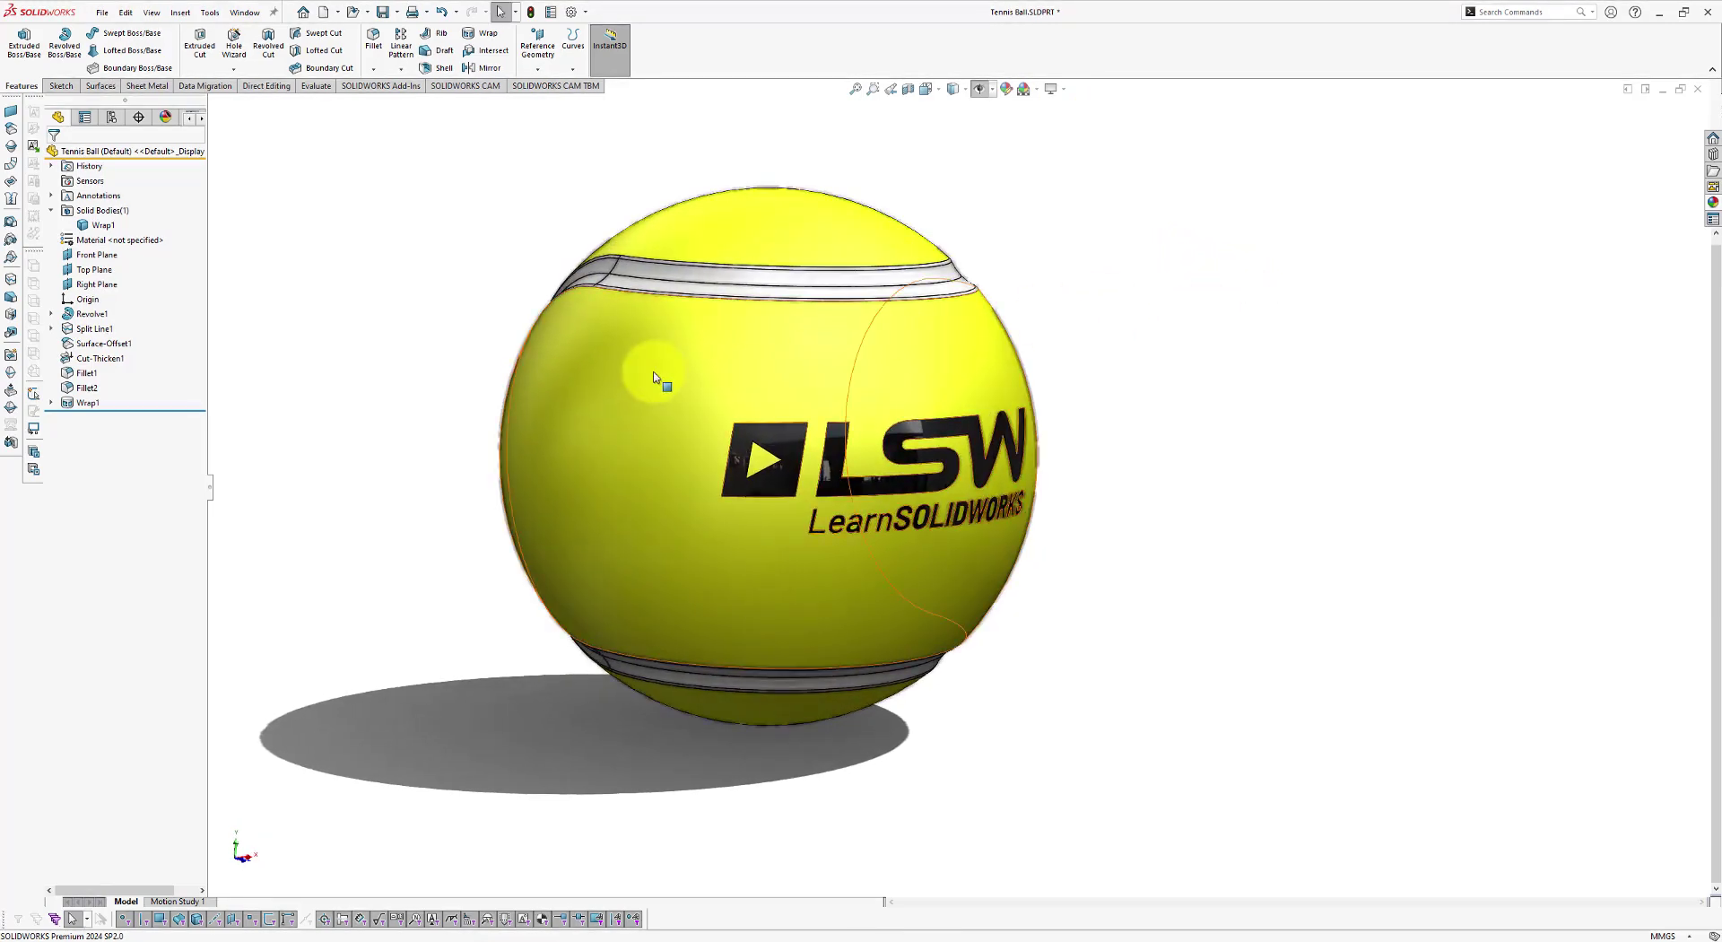
scroll(664, 381, down, 2)
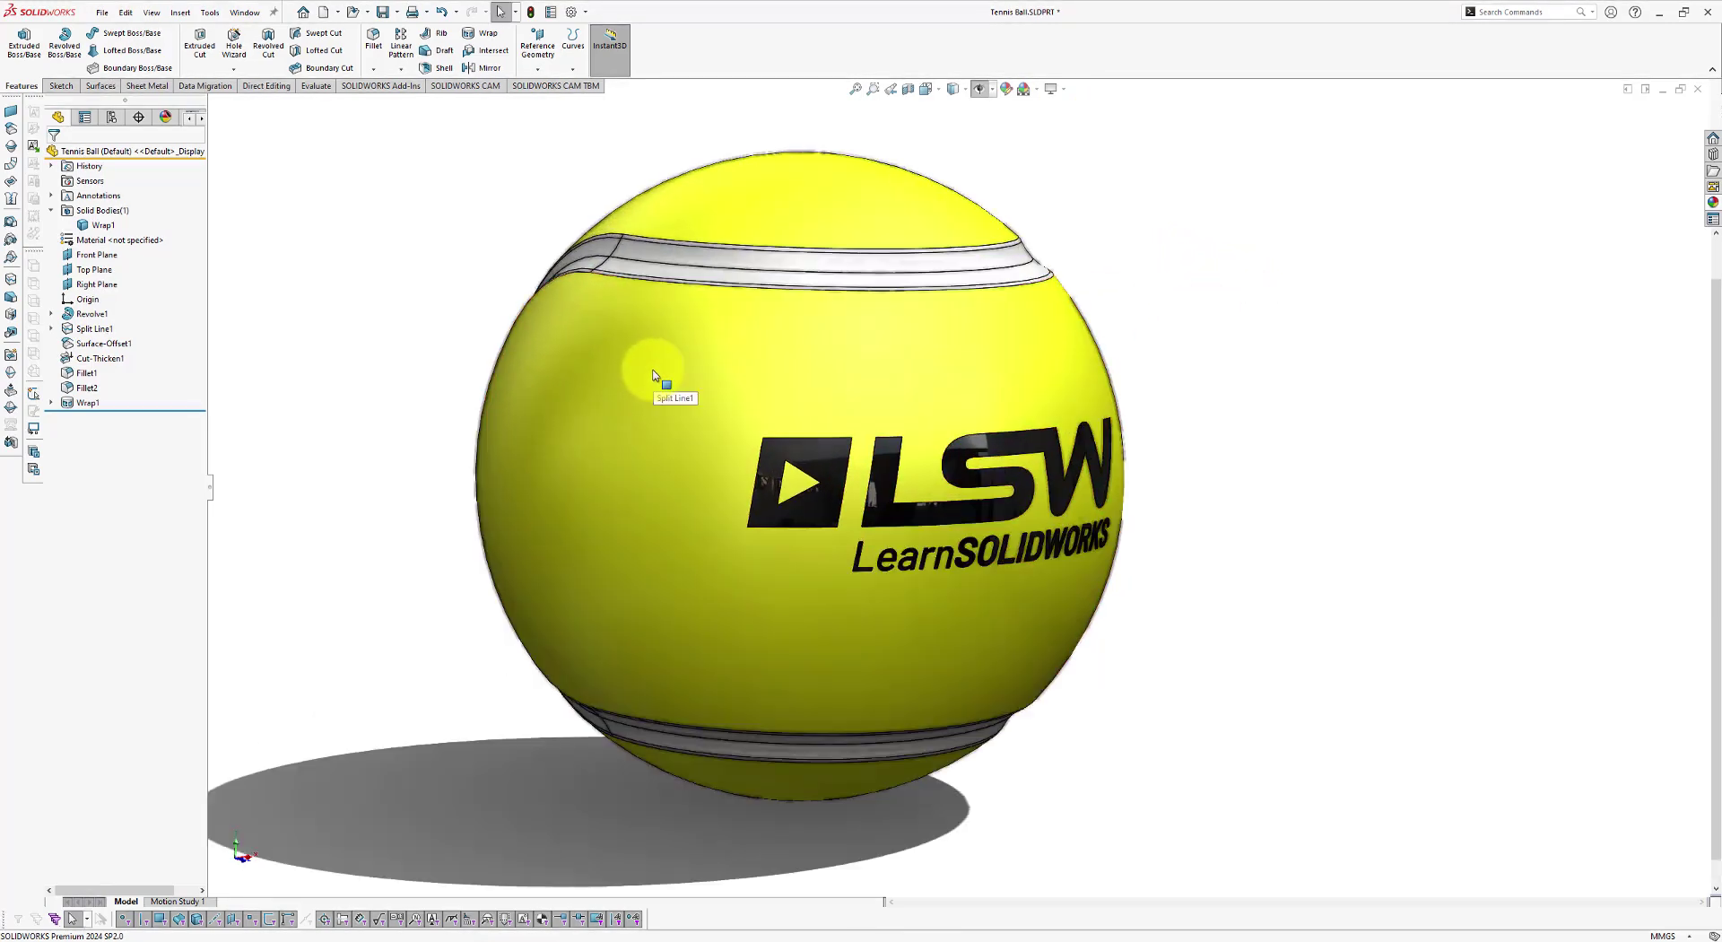
click(382, 16)
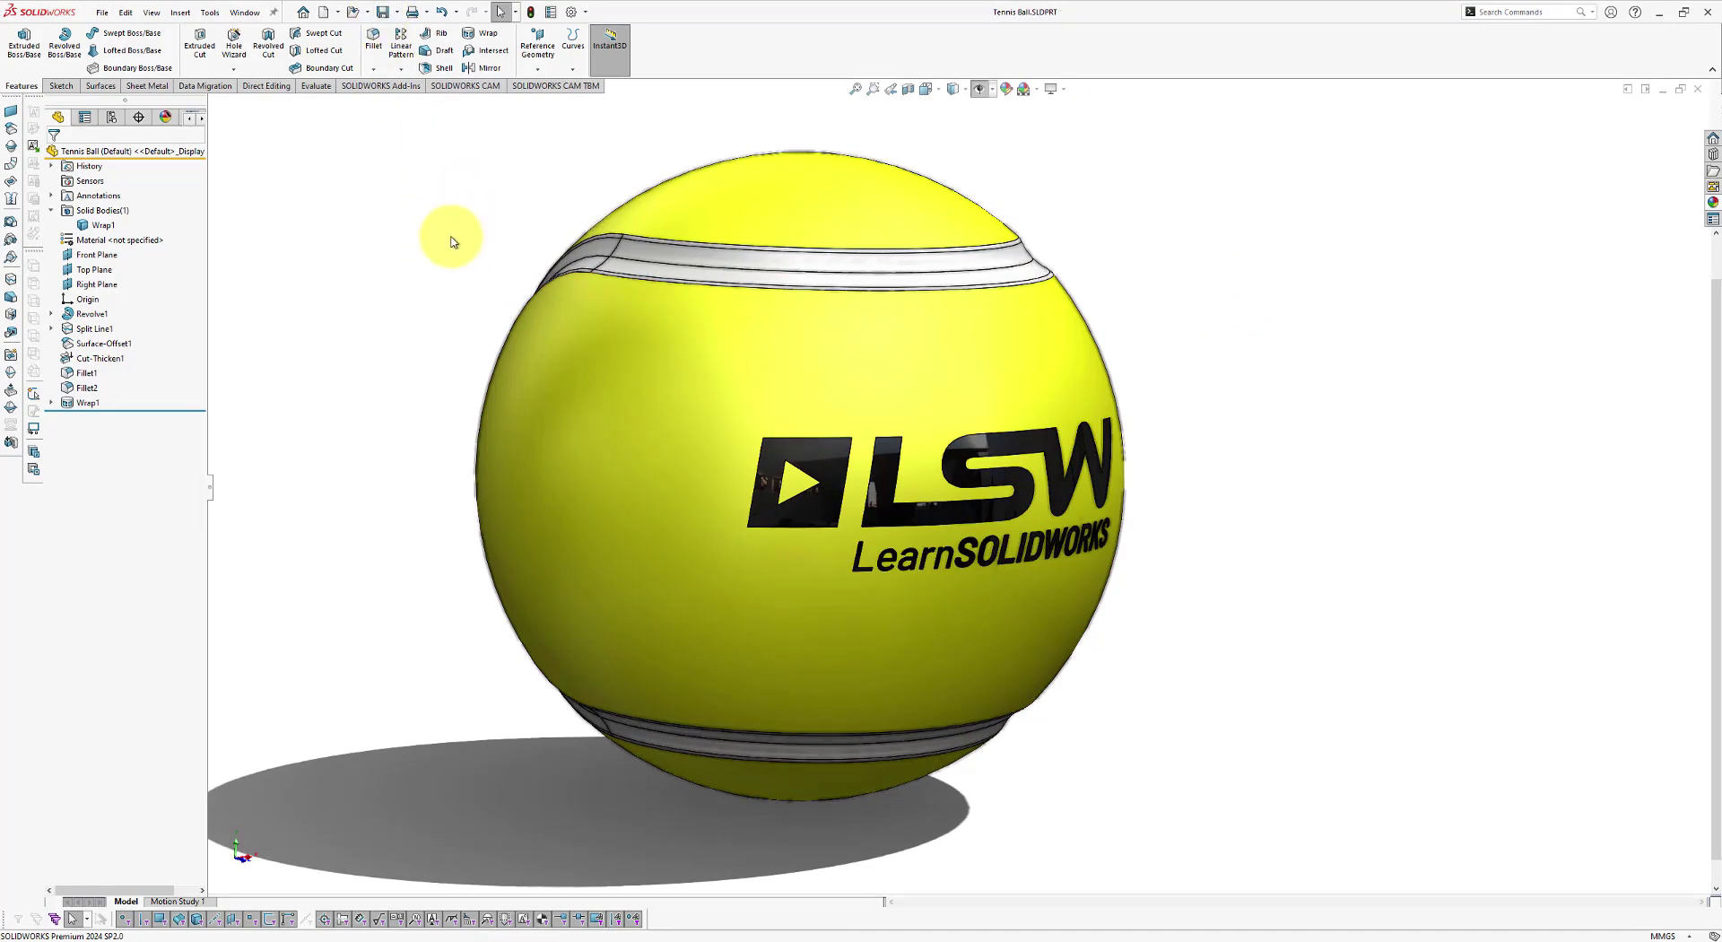